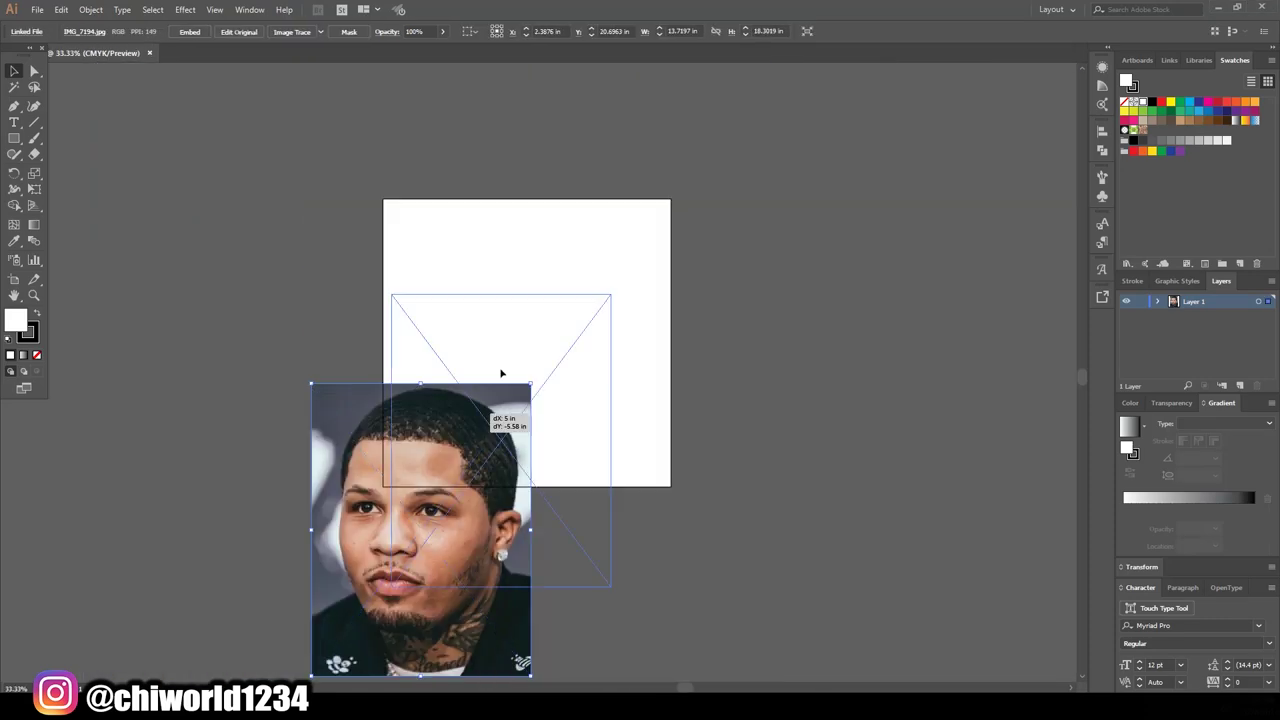
Step: Fit the portrait photo onto the artboard and lower its opacity to 76%
mouse_move(501, 373)
left_mouse_down()
mouse_move(604, 188)
mouse_move(636, 198)
left_mouse_up()
left_click(442, 31)
left_click_drag(448, 48, 428, 48)
Step: Add Layer 2, lock the photo layer, and set the Calligraphic brush size to Pressure
left_click(1140, 301)
left_click(1240, 385)
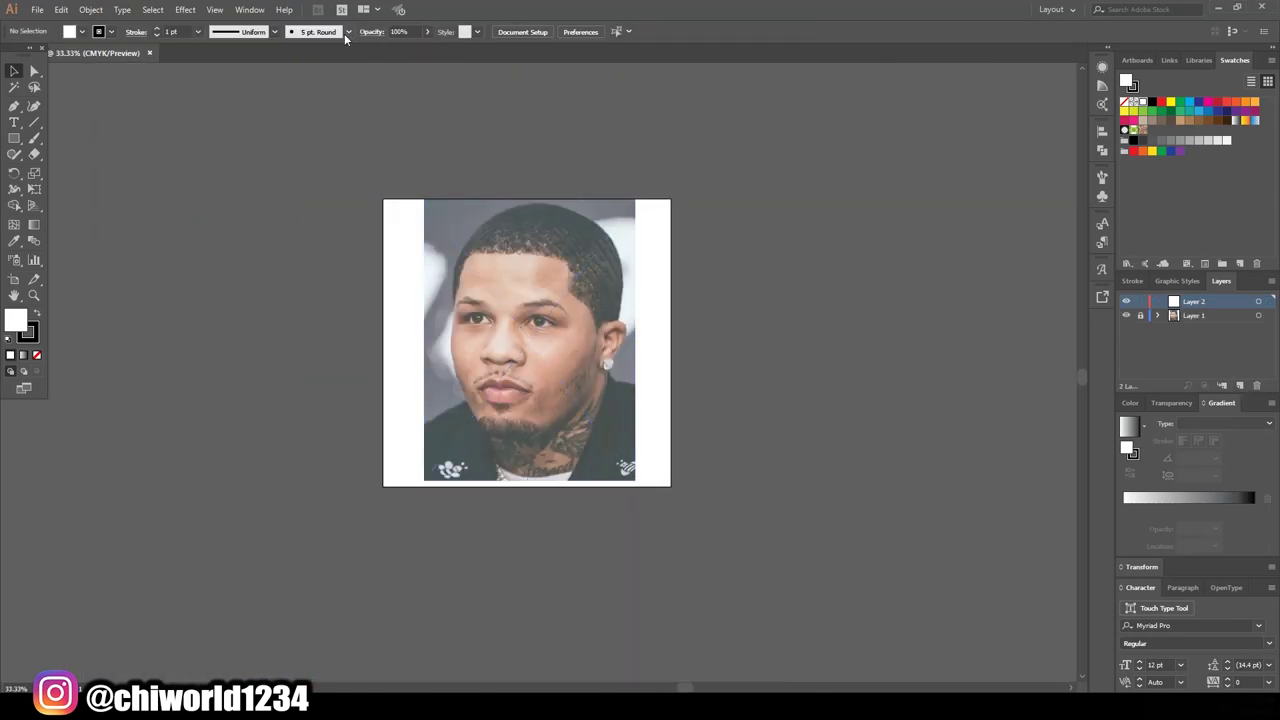
double_click(34, 105)
left_click(222, 207)
Step: Trace the nose's bottom edge, right nostril and both sides with calligraphic strokes
left_click(255, 238)
left_click_drag(341, 420, 334, 367)
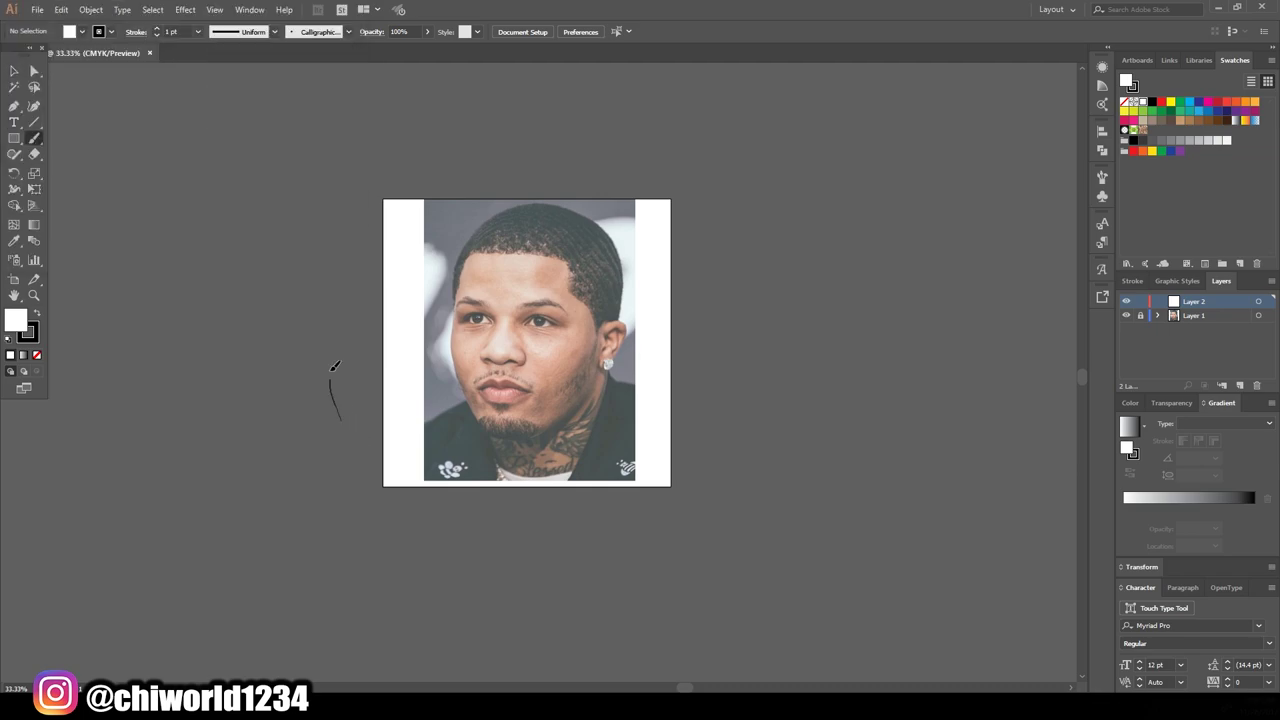
scroll(505, 380, "up", 7)
left_click_drag(460, 468, 688, 448)
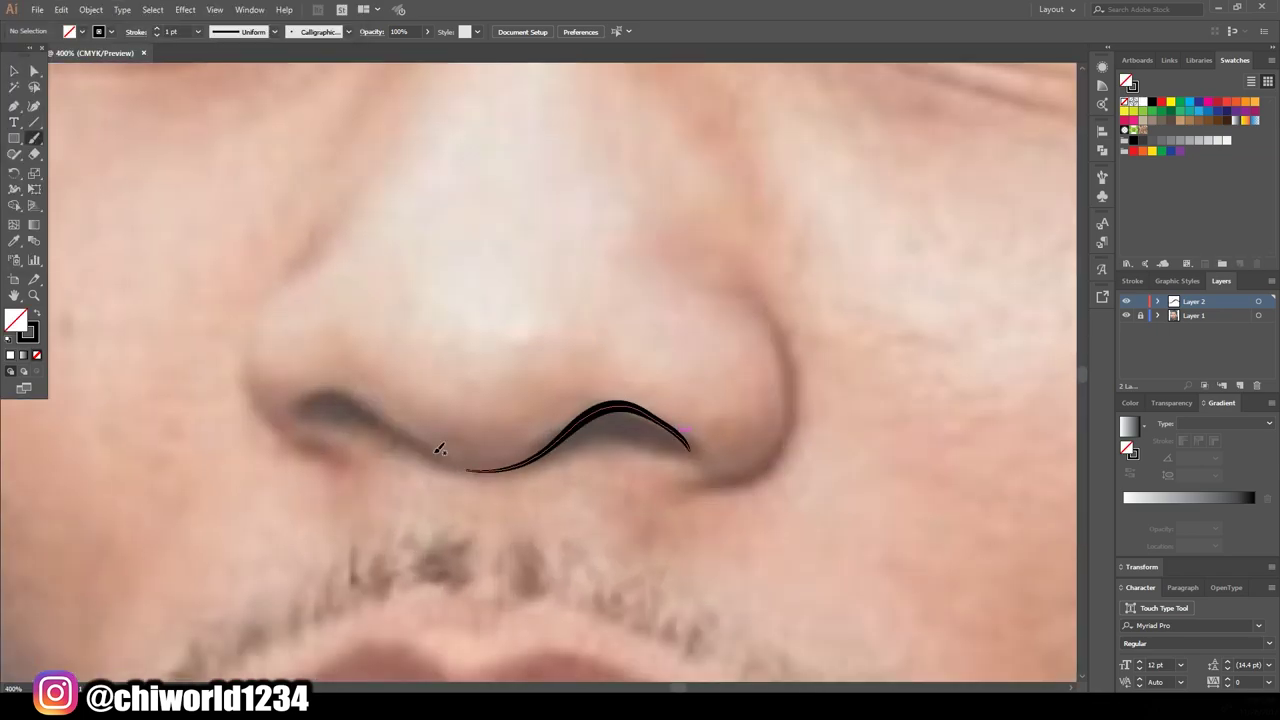
mouse_move(460, 468)
left_mouse_down()
mouse_move(305, 410)
mouse_move(330, 395)
left_mouse_up()
left_click_drag(575, 430, 688, 448)
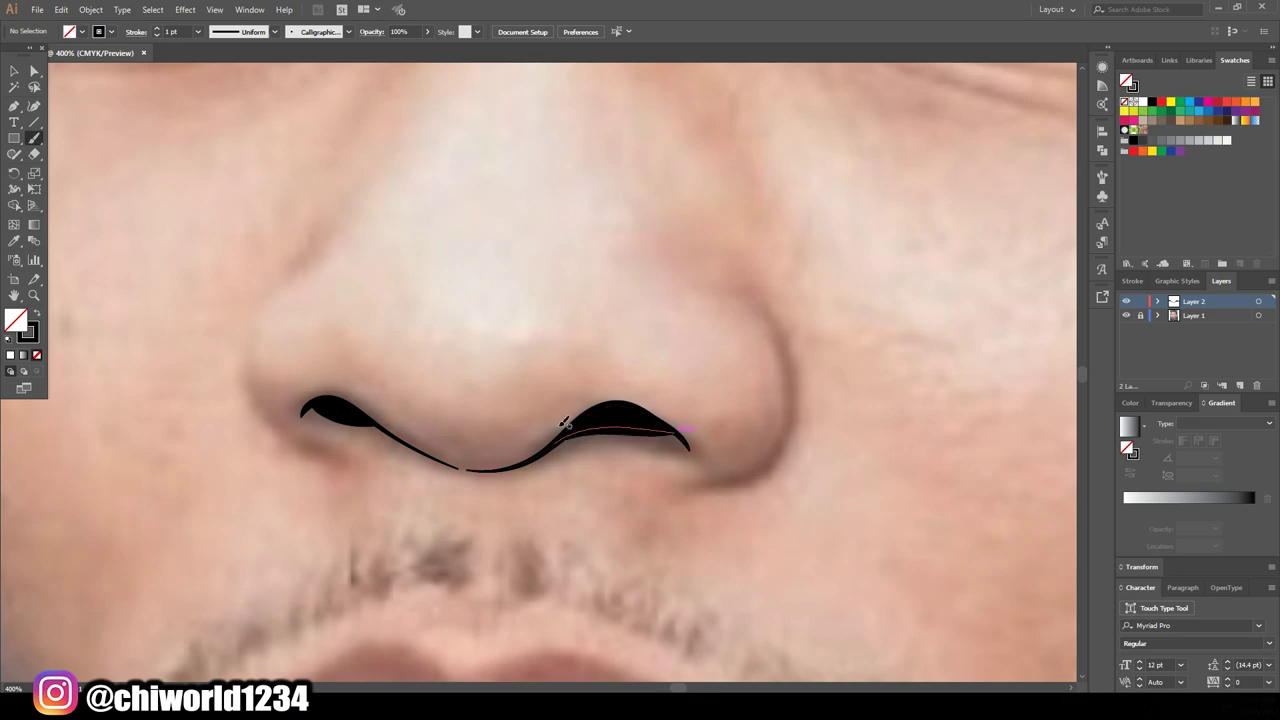
left_click_drag(290, 255, 305, 450)
left_click_drag(745, 268, 785, 440)
key("ctrl+1")
left_click(1126, 315)
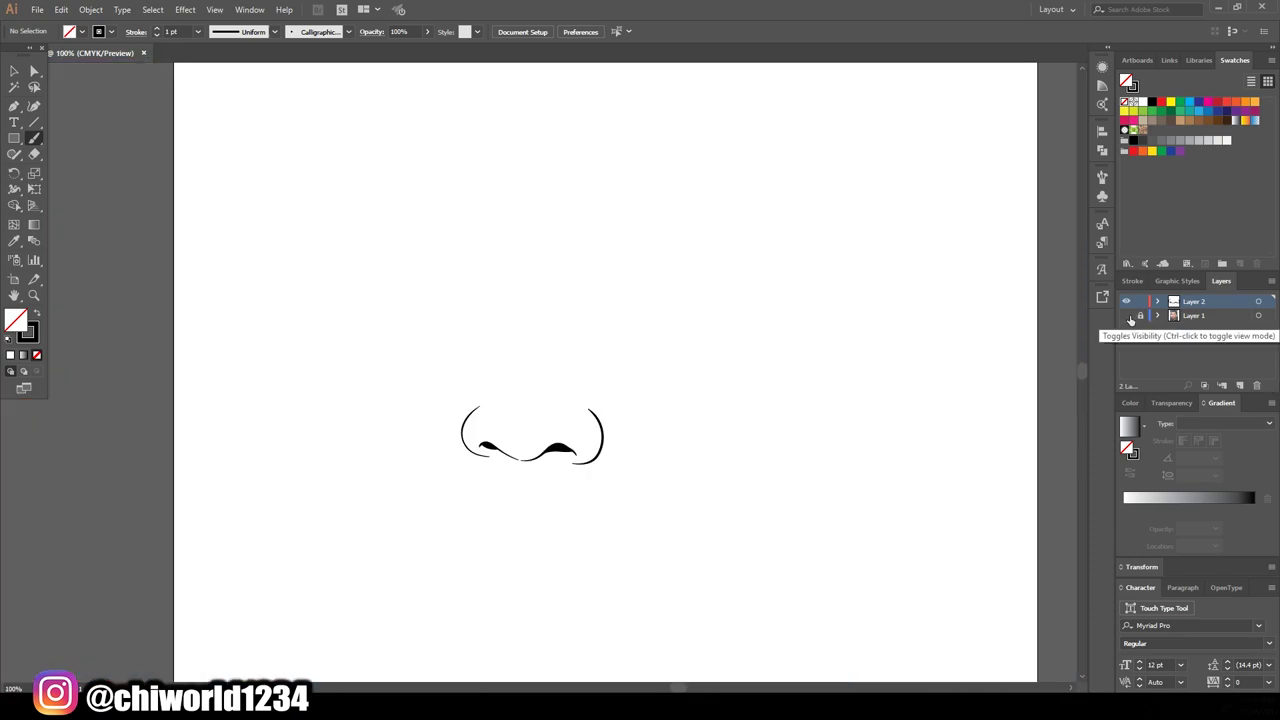
left_click(1126, 315)
scroll(537, 310, "up", 4)
Step: Trace both upper eyelids, each with a second line above it
left_click_drag(152, 368, 428, 385)
mouse_move(722, 400)
left_mouse_down()
mouse_move(735, 376)
mouse_move(972, 349)
left_mouse_up()
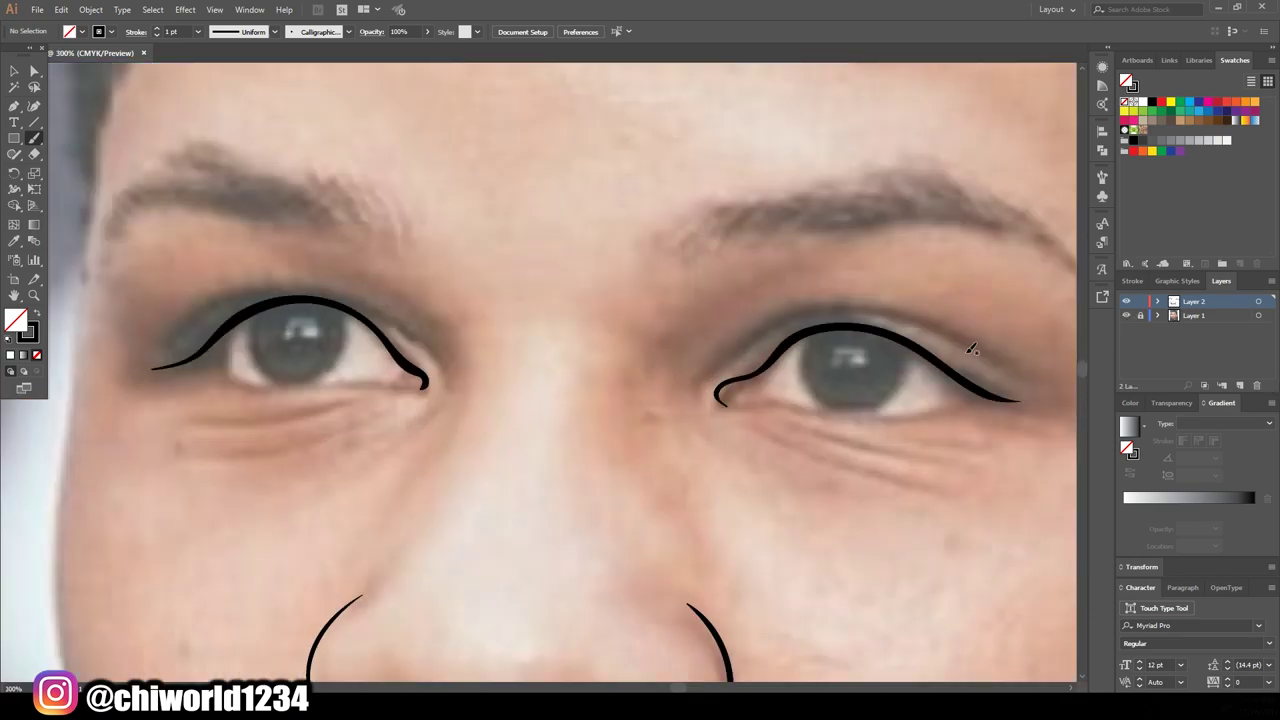
left_click_drag(708, 378, 1005, 378)
left_click_drag(162, 338, 460, 386)
Step: Outline the lips: the line between them, the upper lip and the lower lip
scroll(535, 547, "down", 2)
scroll(535, 547, "down", 2)
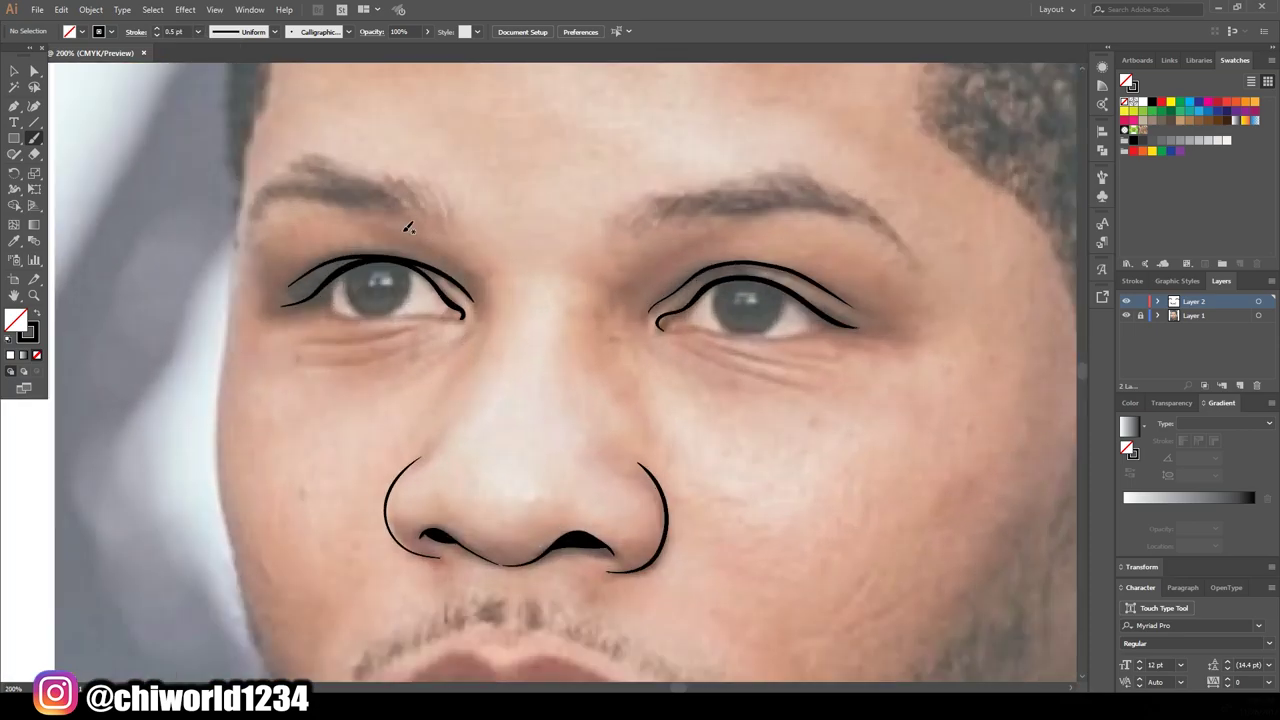
scroll(737, 531, "up", 1)
scroll(737, 531, "down", 5)
left_click_drag(340, 404, 838, 428)
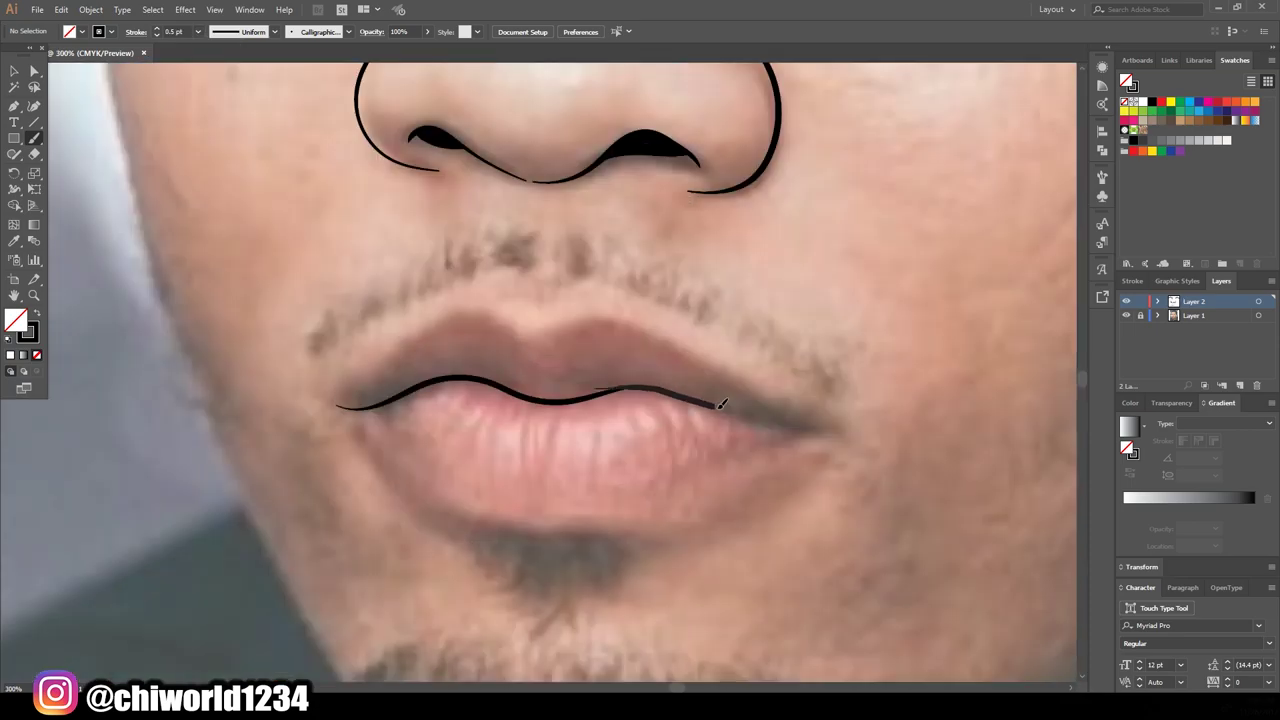
mouse_move(357, 393)
left_mouse_down()
mouse_move(628, 312)
mouse_move(848, 426)
left_mouse_up()
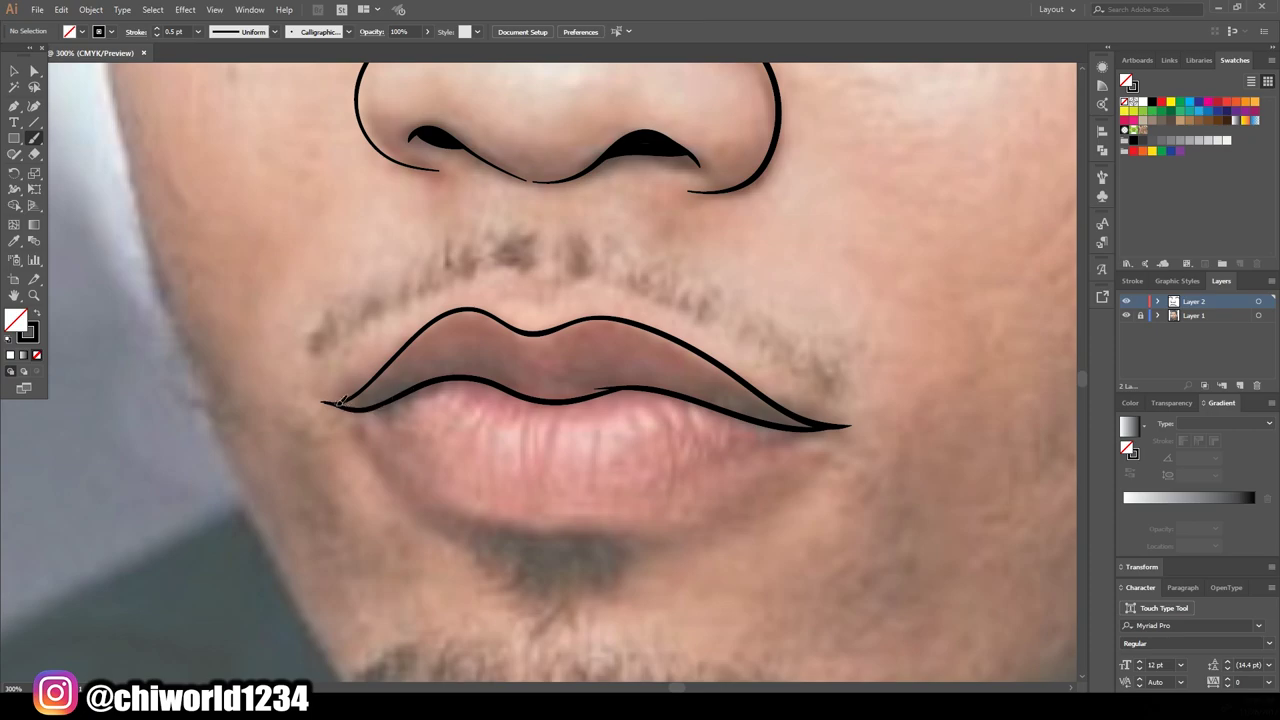
left_click_drag(340, 404, 836, 428)
Step: Draw the lower eyelid line, redoing the first attempt, then view the whole face
scroll(766, 537, "down", 5)
scroll(510, 345, "up", 7)
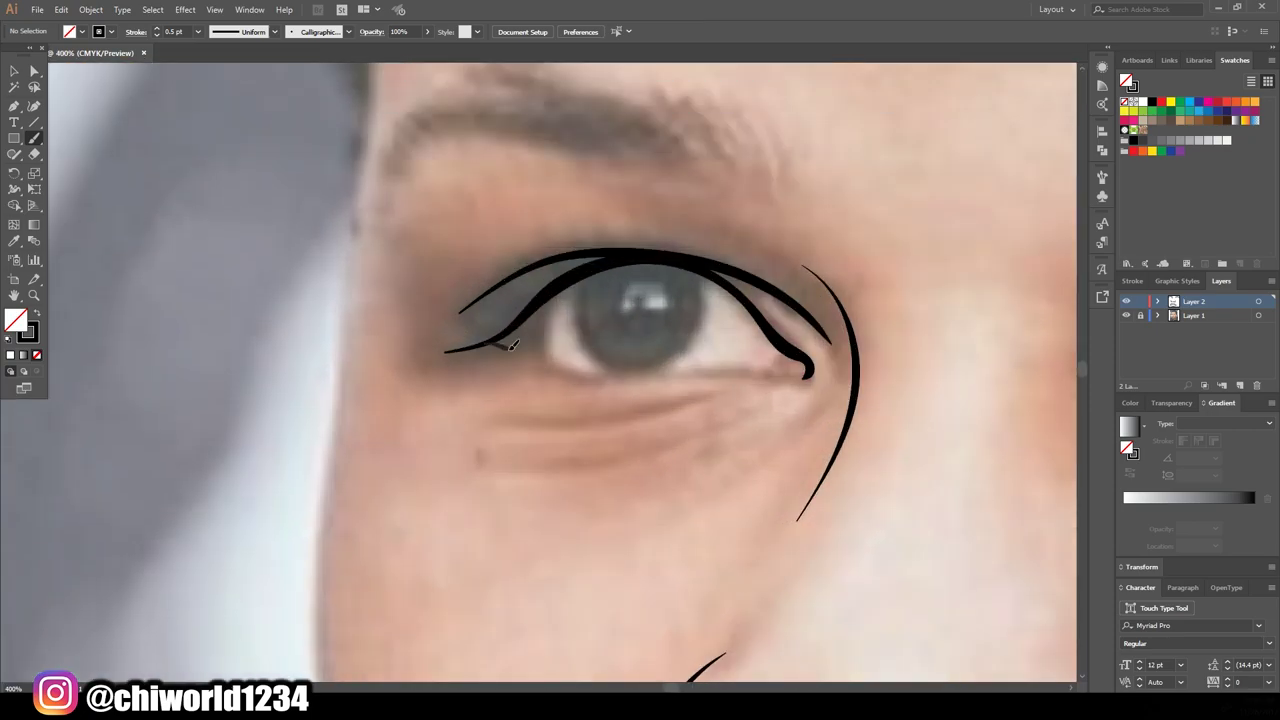
left_click_drag(510, 345, 806, 348)
key("ctrl+z")
scroll(758, 378, "up", 2)
left_click_drag(480, 414, 975, 392)
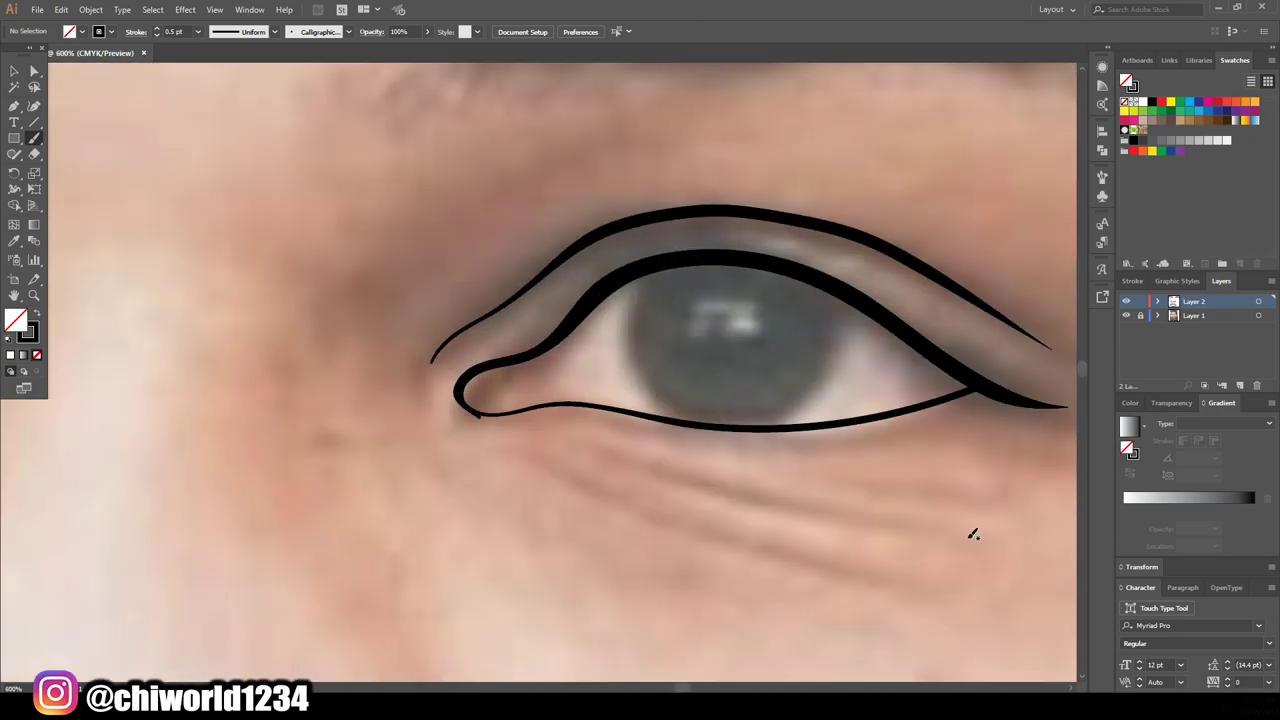
scroll(800, 350, "down", 2)
scroll(766, 534, "down", 1)
scroll(983, 543, "down", 2)
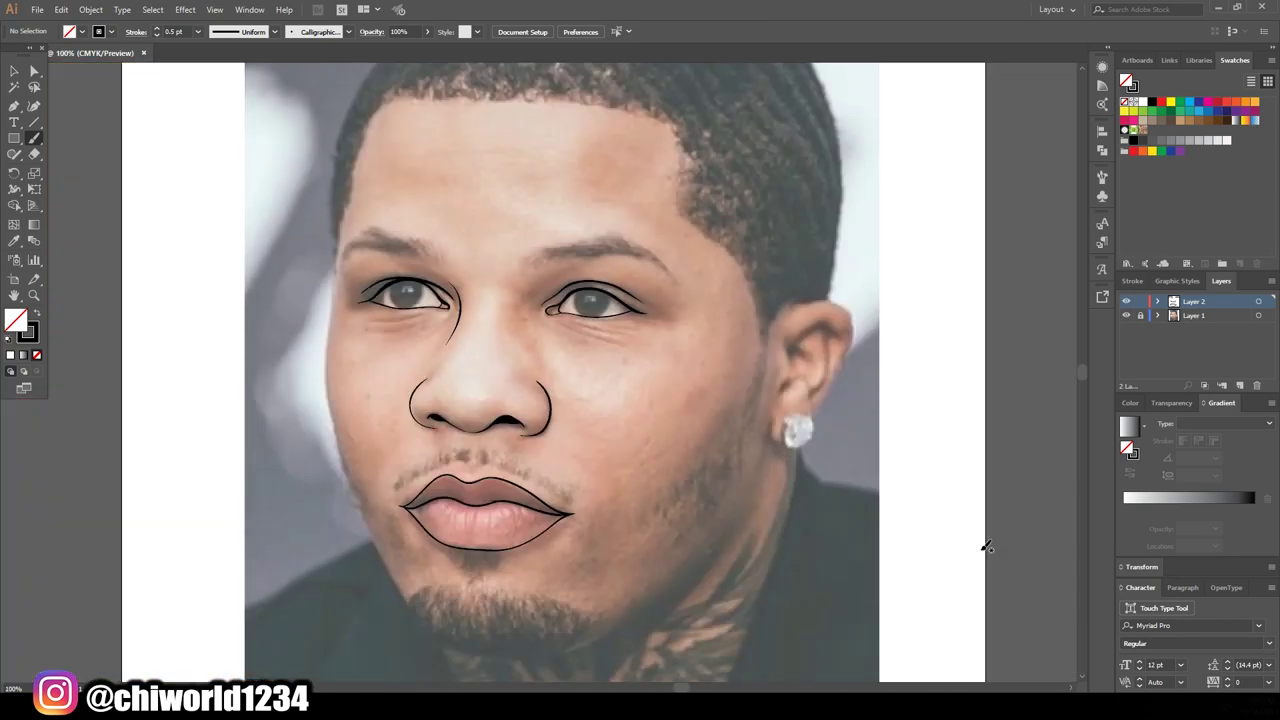
key("ctrl+y")
key("ctrl+y")
Step: Set the brush stroke weight to 1 pt and draw the jawline up the left cheek
left_click(198, 31)
left_click_drag(505, 615, 415, 440)
key("ctrl+z")
left_click(198, 31)
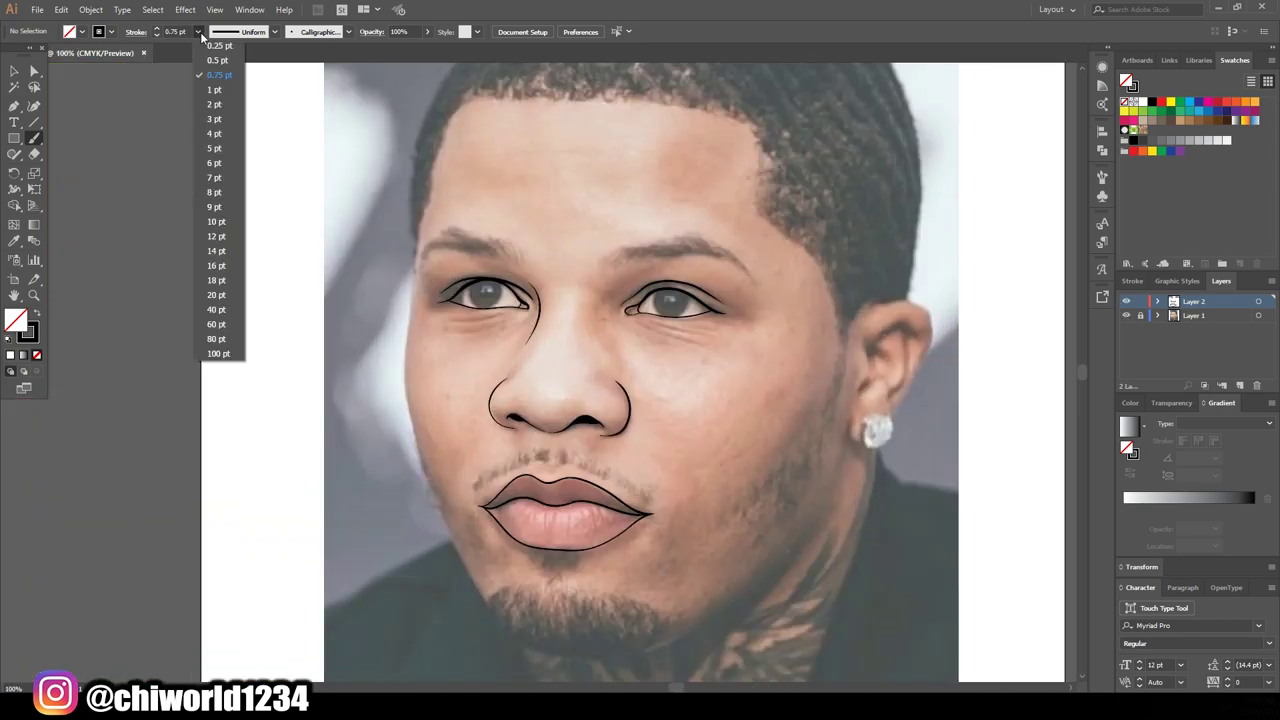
left_click(214, 89)
left_click_drag(505, 630, 419, 283)
scroll(440, 380, "down", 2)
mouse_move(505, 548)
left_mouse_down()
mouse_move(634, 562)
mouse_move(790, 480)
left_mouse_up()
scroll(571, 309, "up", 2)
scroll(418, 345, "up", 4)
Step: Outline the top of the head and check it with the photo hidden
left_click_drag(418, 345, 908, 458)
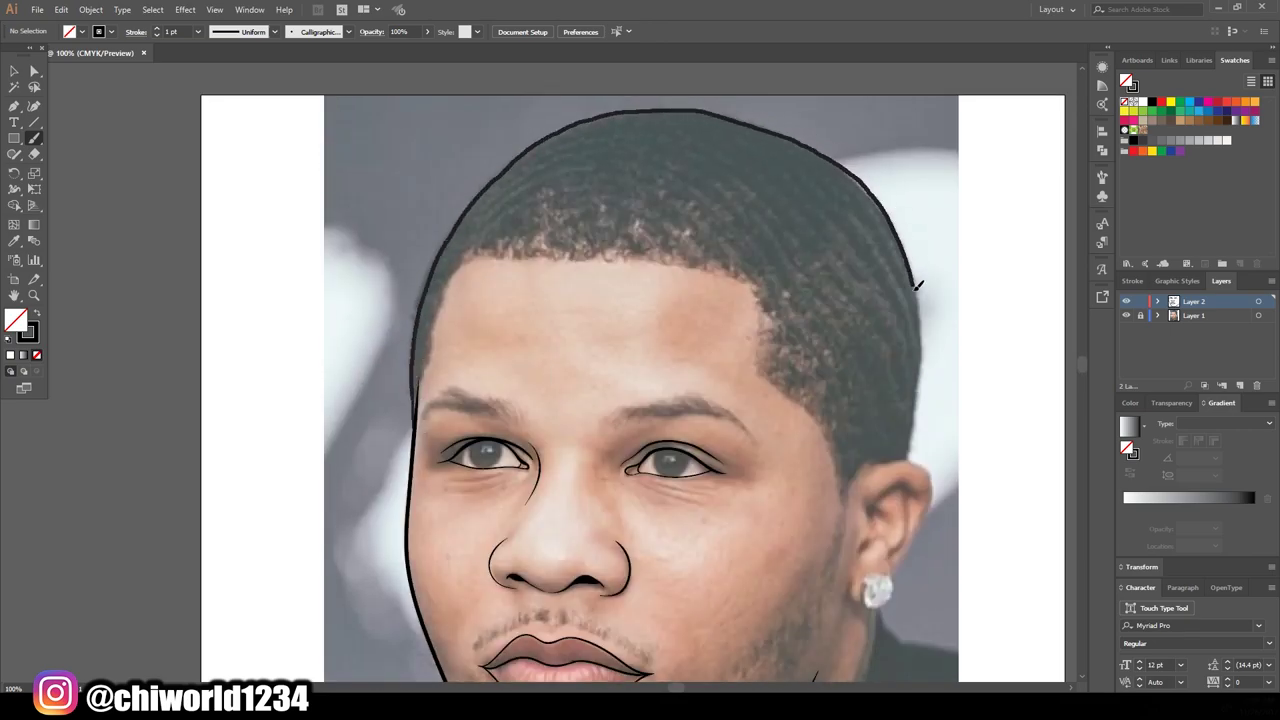
key("ctrl+minus")
left_click(1127, 316)
left_click(1126, 316)
Step: Trace the ear's outer edge, earlobe, earring, inner arc and folds
key("ctrl+plus")
key("ctrl+plus")
key("ctrl+plus")
mouse_move(628, 262)
left_mouse_down()
mouse_move(766, 330)
mouse_move(700, 496)
left_mouse_up()
left_click_drag(618, 490, 604, 550)
key("ctrl+plus")
key("ctrl+plus")
scroll(709, 577, "down", 1)
left_click_drag(586, 495, 600, 462)
scroll(534, 428, "up", 2)
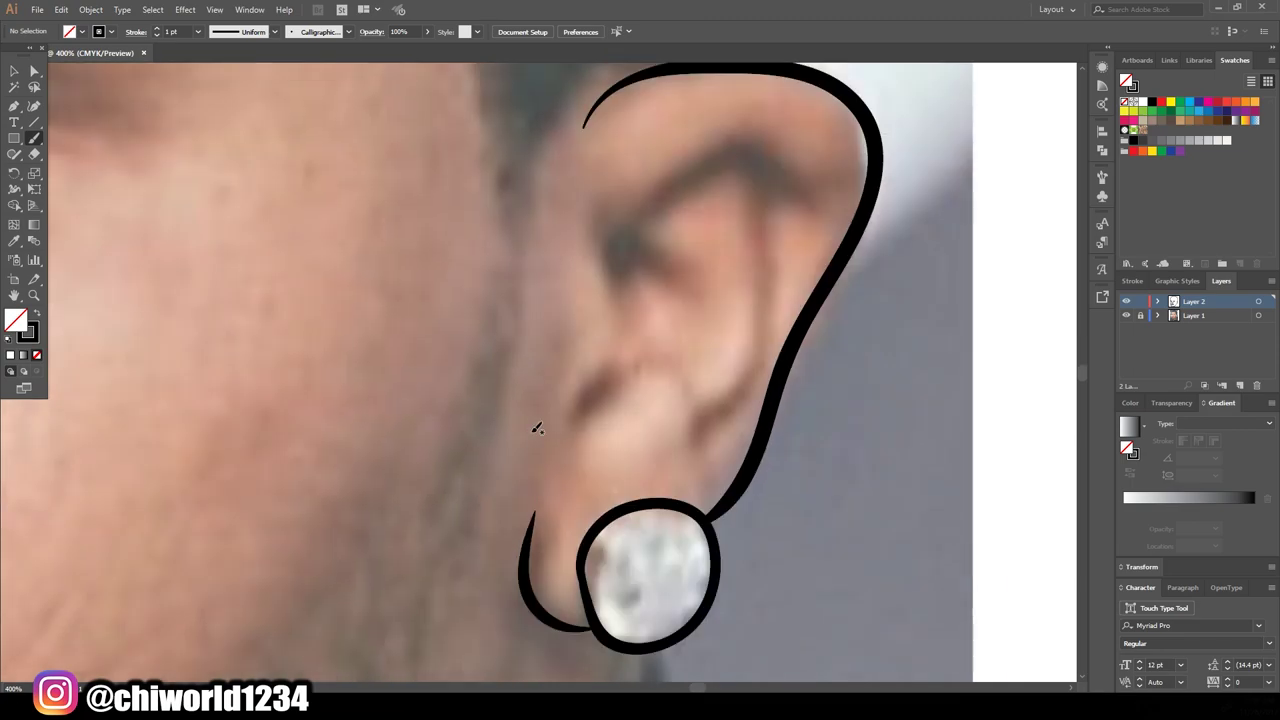
scroll(580, 508, "up", 2)
mouse_move(688, 540)
left_mouse_down()
mouse_move(568, 522)
mouse_move(614, 322)
mouse_move(808, 305)
left_mouse_up()
left_click_drag(775, 255, 690, 500)
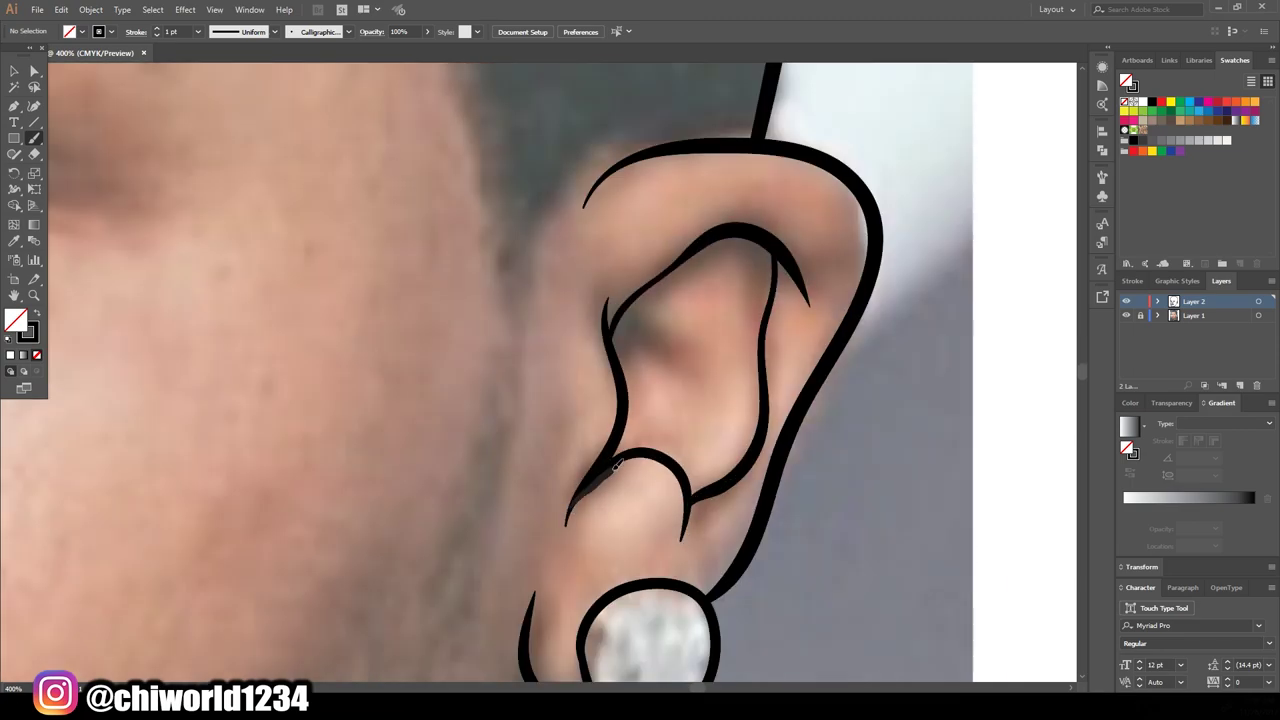
left_click_drag(655, 432, 620, 322)
Step: Draw the neck line down from the earring and the dripping line across the neck
key("ctrl+0")
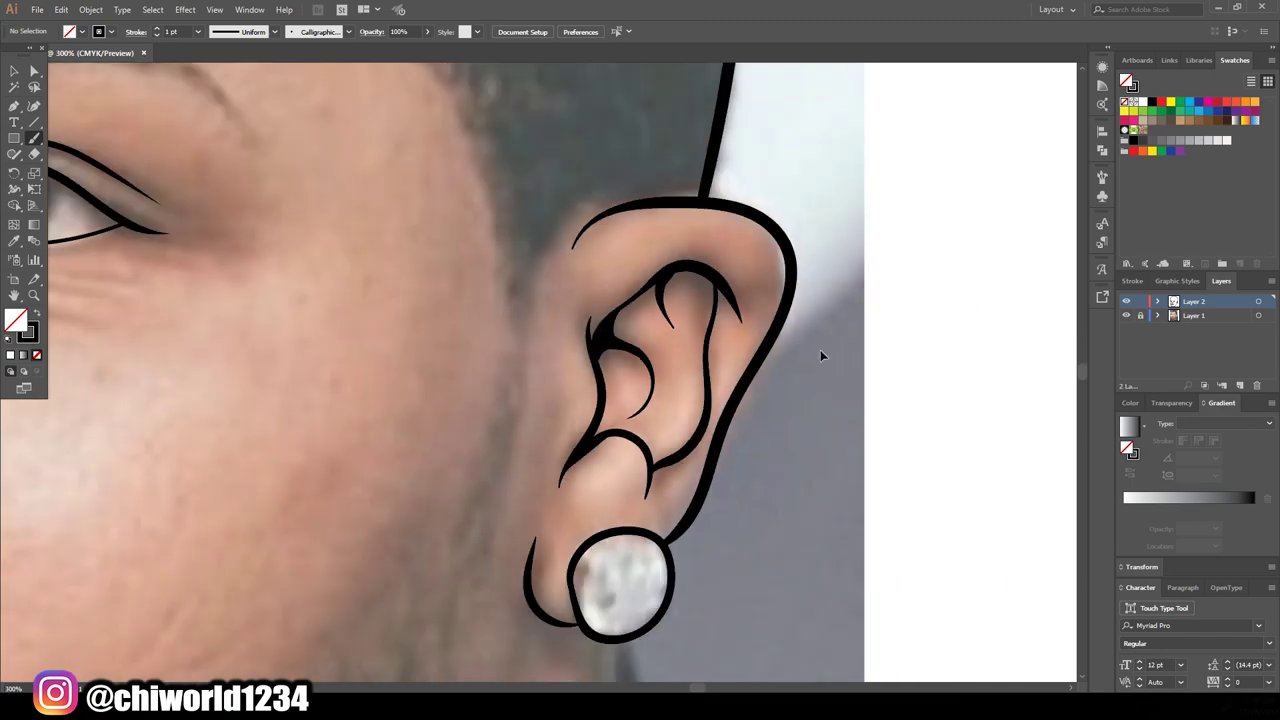
left_click(1126, 316)
left_click(1126, 316)
key("ctrl+plus")
key("ctrl+plus")
left_click_drag(875, 213, 795, 596)
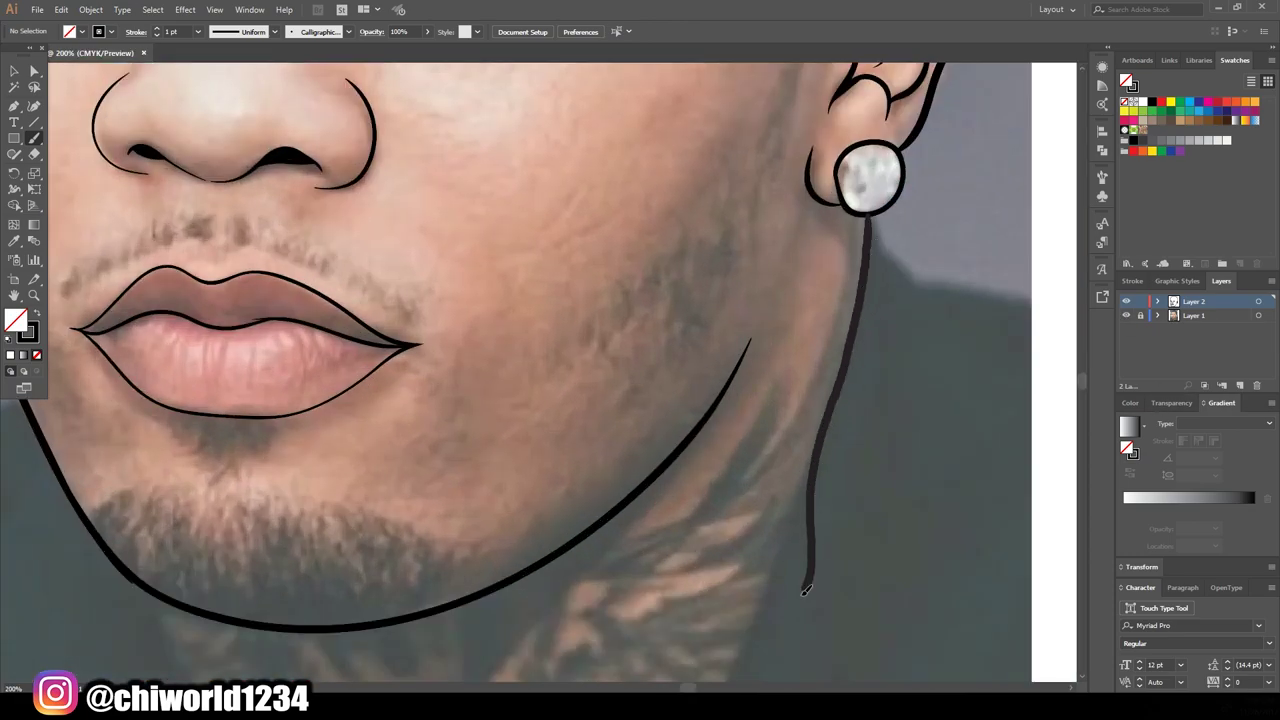
key("ctrl+minus")
scroll(790, 480, "down", 1)
mouse_move(806, 340)
left_mouse_down()
mouse_move(786, 492)
mouse_move(714, 460)
mouse_move(615, 490)
mouse_move(480, 495)
mouse_move(361, 446)
mouse_move(320, 386)
left_mouse_up()
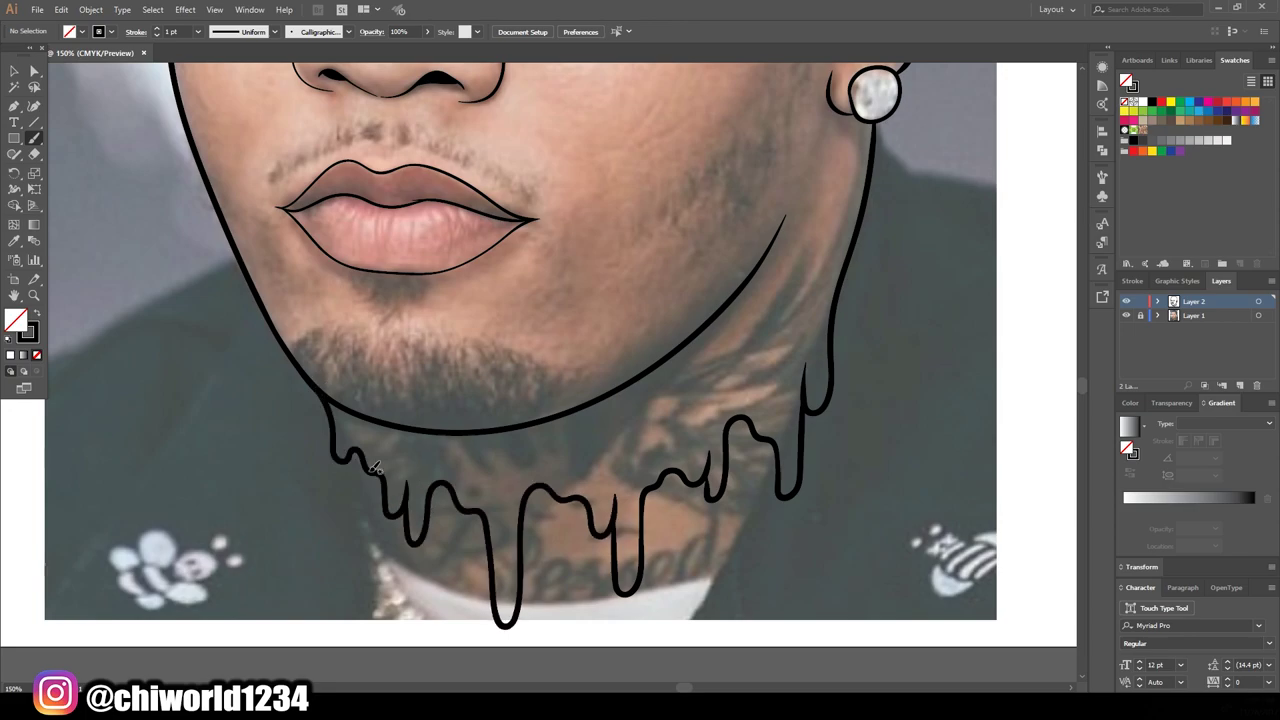
key("ctrl+0")
left_click(1126, 315)
left_click_drag(14, 154, 30, 172)
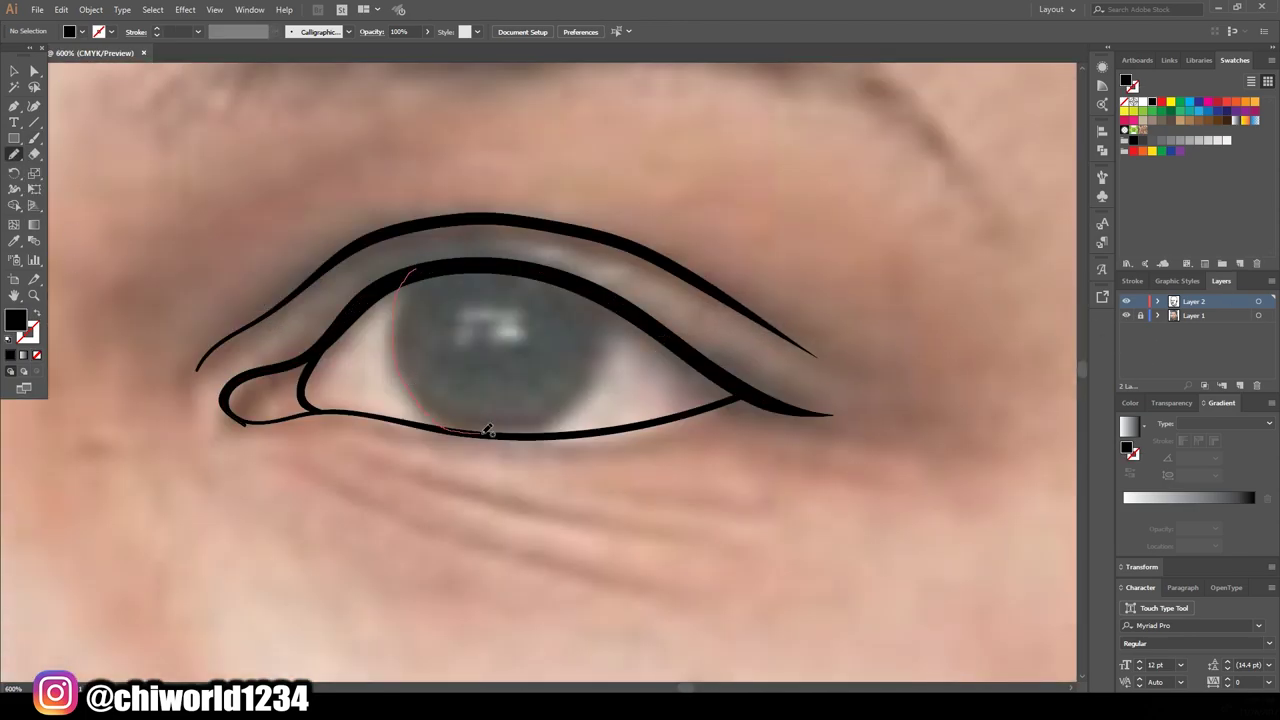
Step: Fill both irises solid black and paint black along the left hairline
left_click_drag(487, 430, 405, 272)
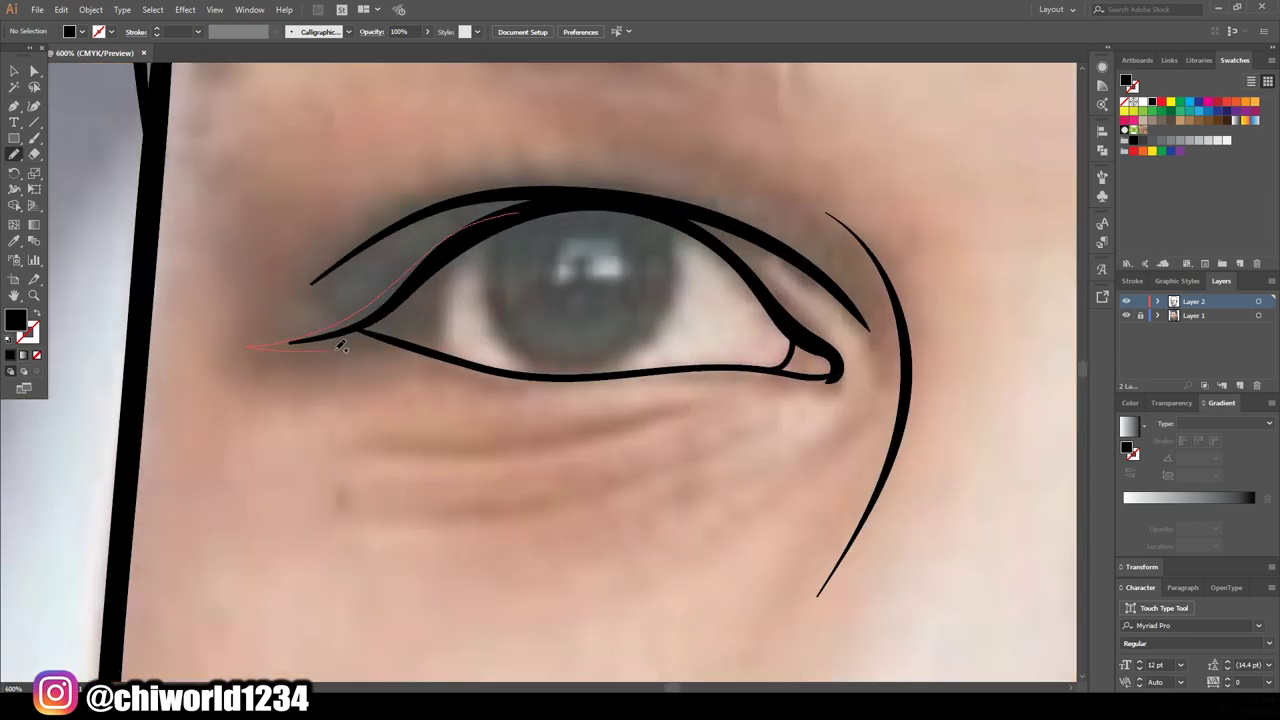
left_click_drag(580, 370, 665, 210)
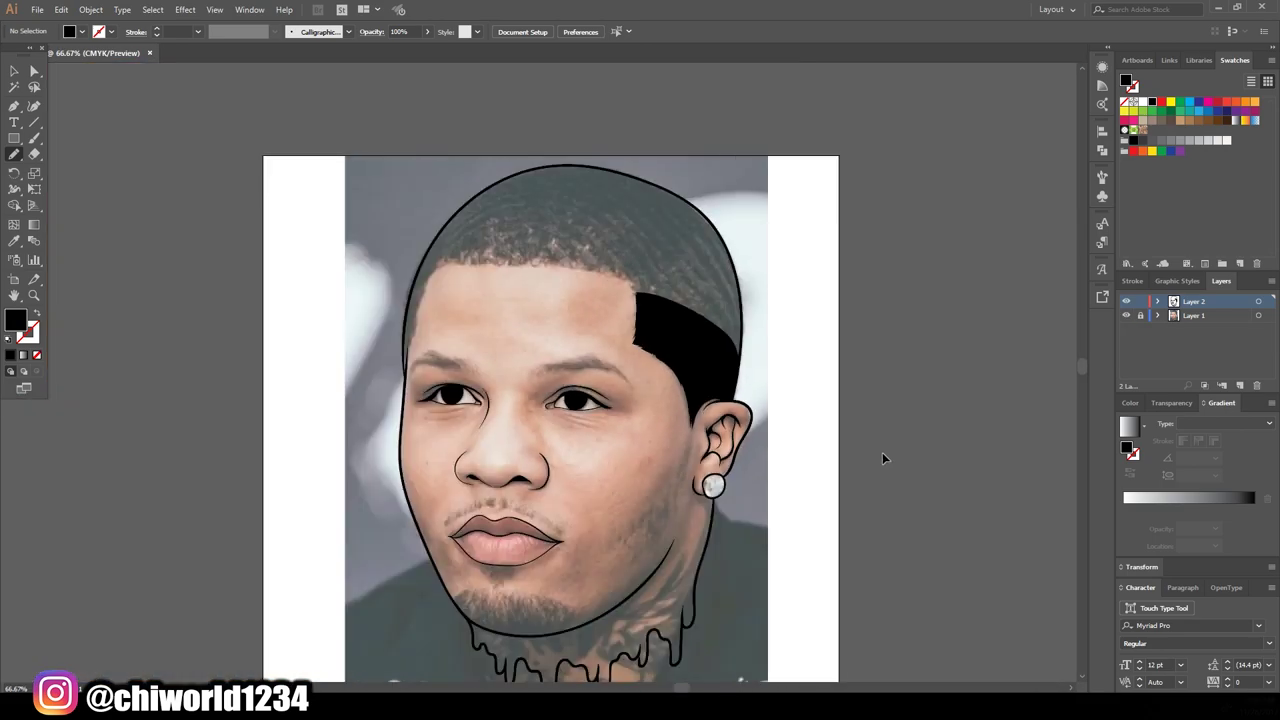
left_click(1126, 315)
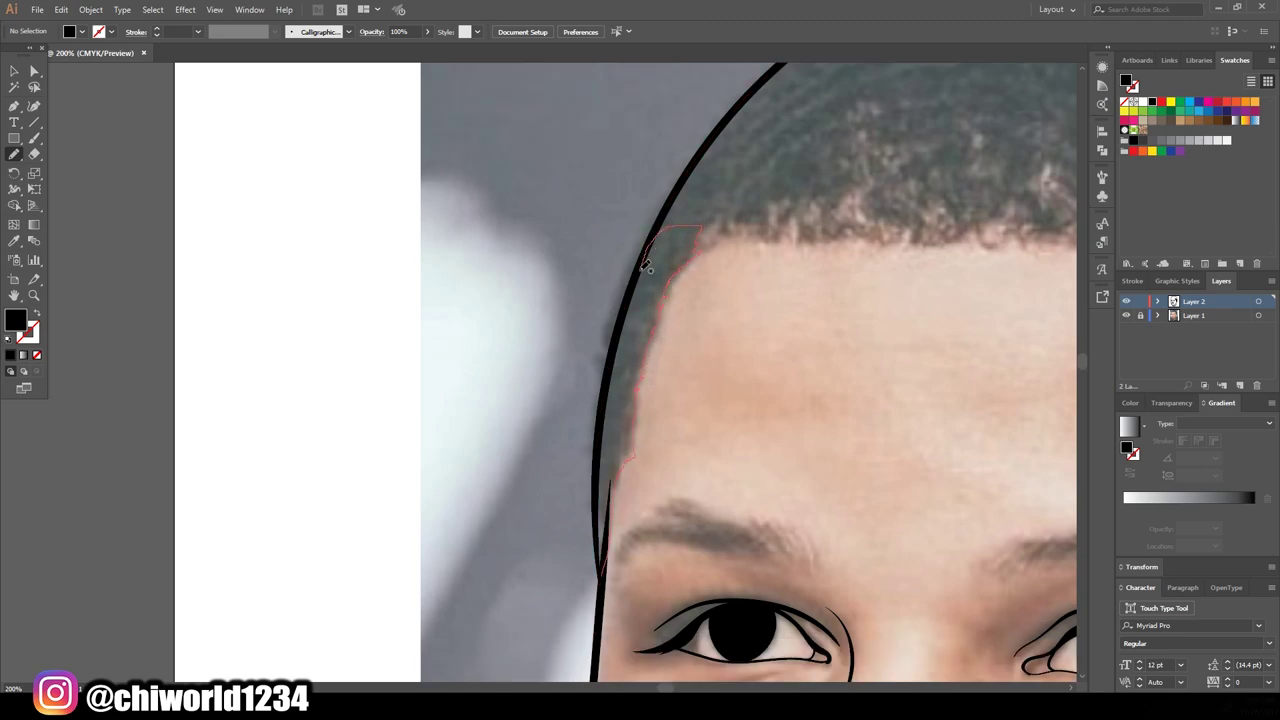
left_click_drag(646, 265, 646, 265)
key("ctrl+minus")
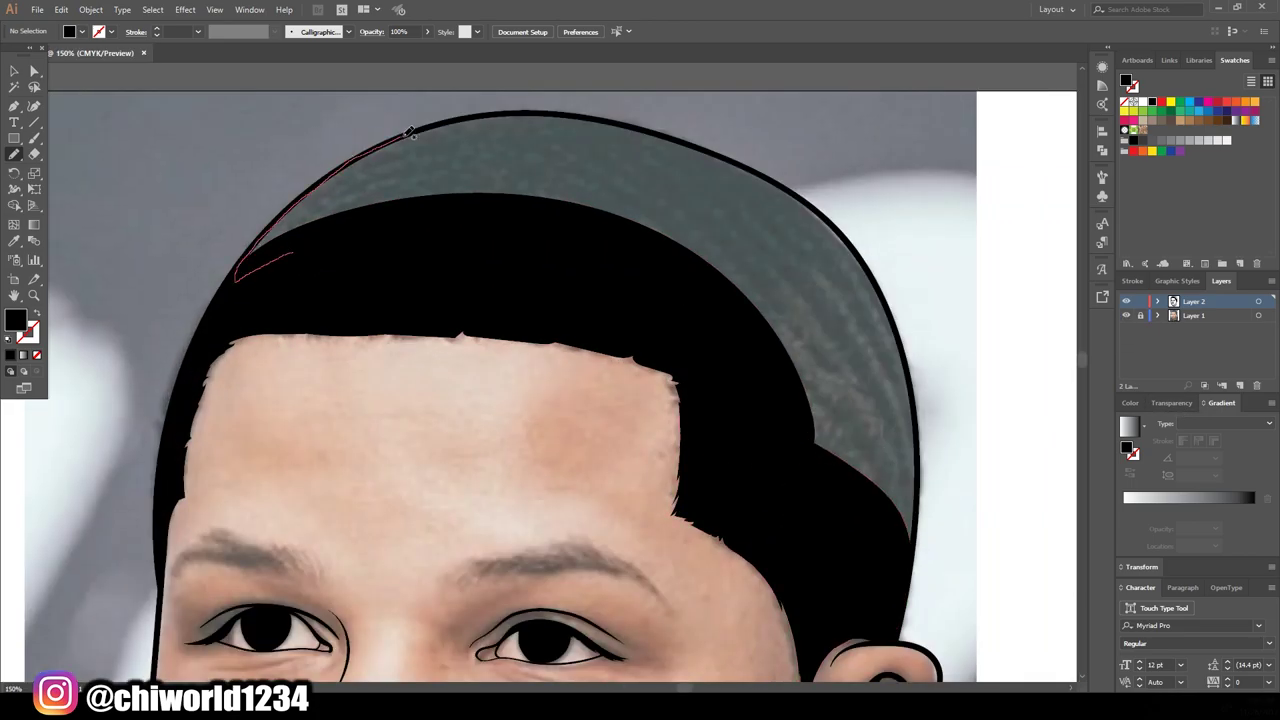
Step: Paint the top of the hair black and a spiky black beard along the jaw
left_click_drag(409, 129, 715, 147)
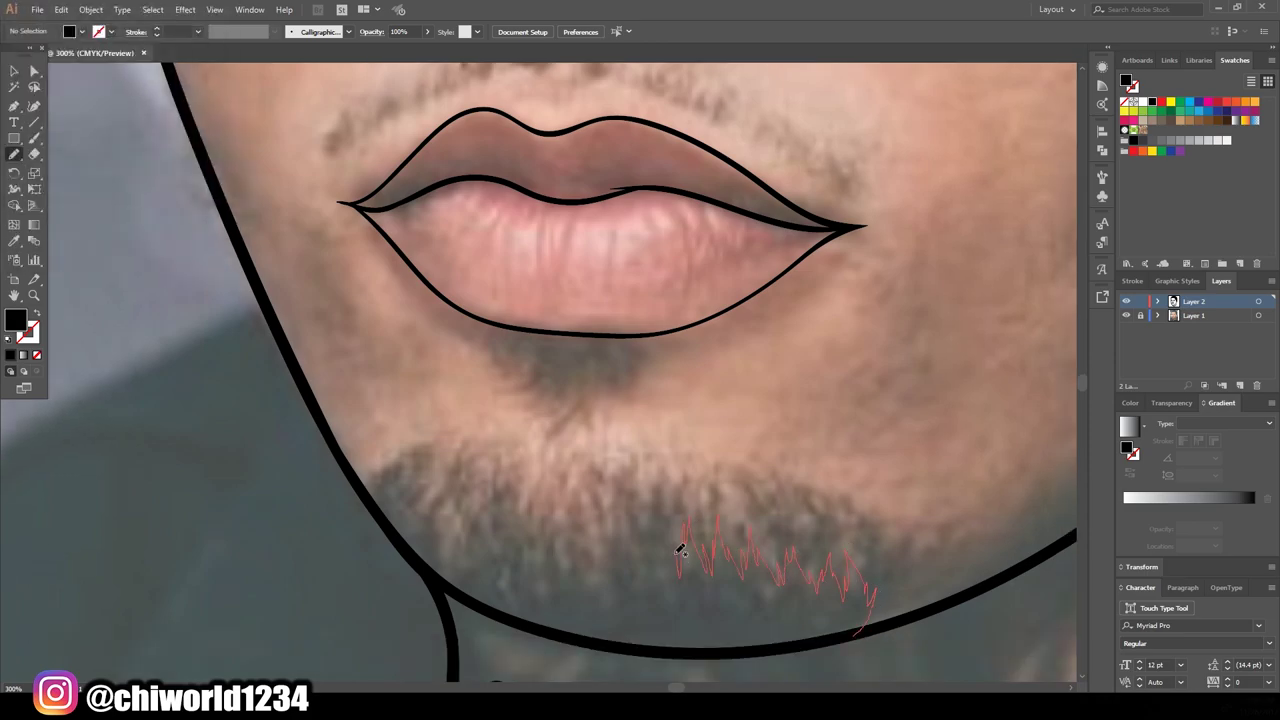
left_click_drag(634, 641, 632, 641)
mouse_move(602, 594)
left_mouse_down()
mouse_move(514, 537)
mouse_move(421, 507)
left_mouse_up()
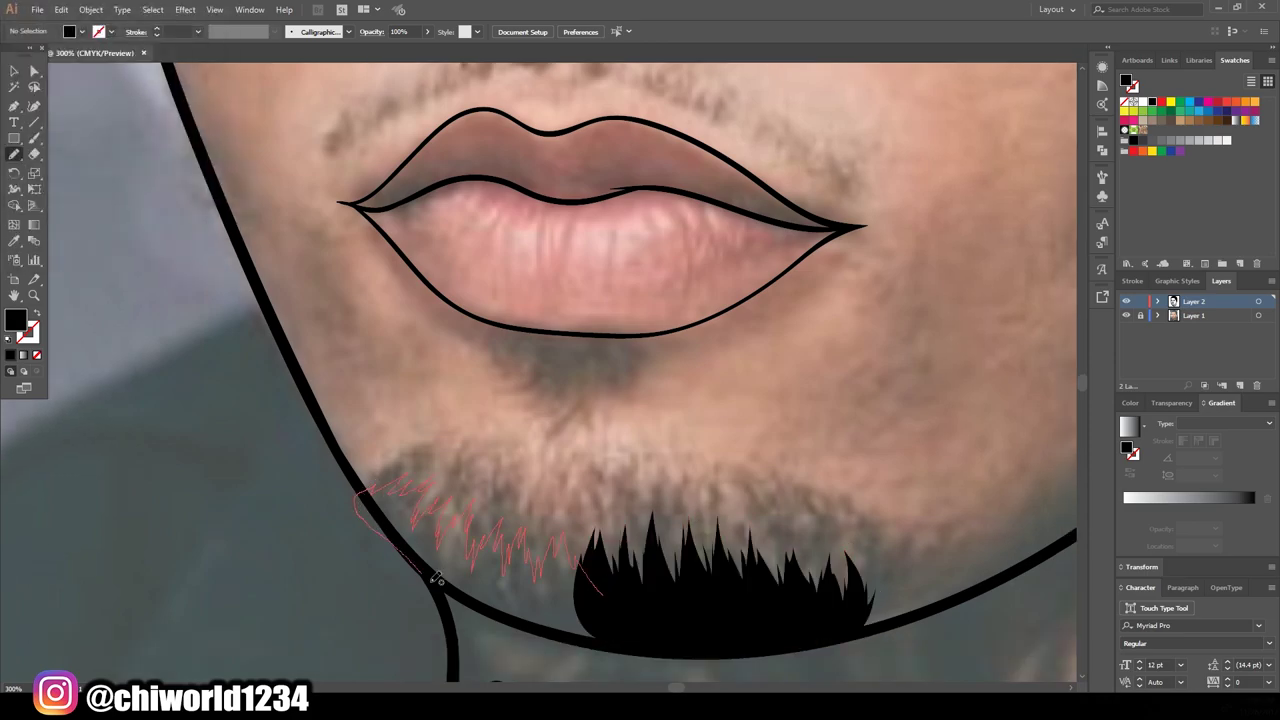
left_click_drag(416, 558, 384, 531)
scroll(388, 520, "down", 3)
left_click_drag(822, 494, 866, 476)
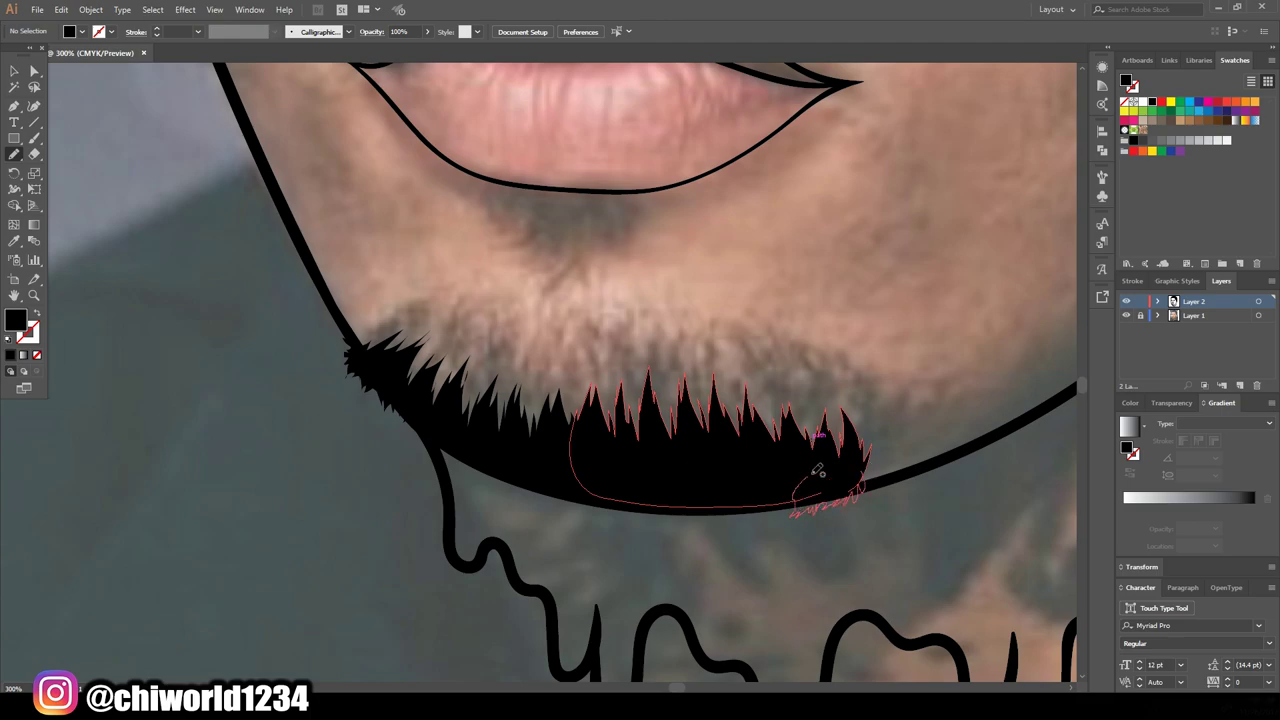
mouse_move(770, 512)
left_mouse_down()
mouse_move(661, 517)
mouse_move(494, 472)
left_mouse_up()
Step: Paint both eyebrows solid black
scroll(454, 452, "down", 2)
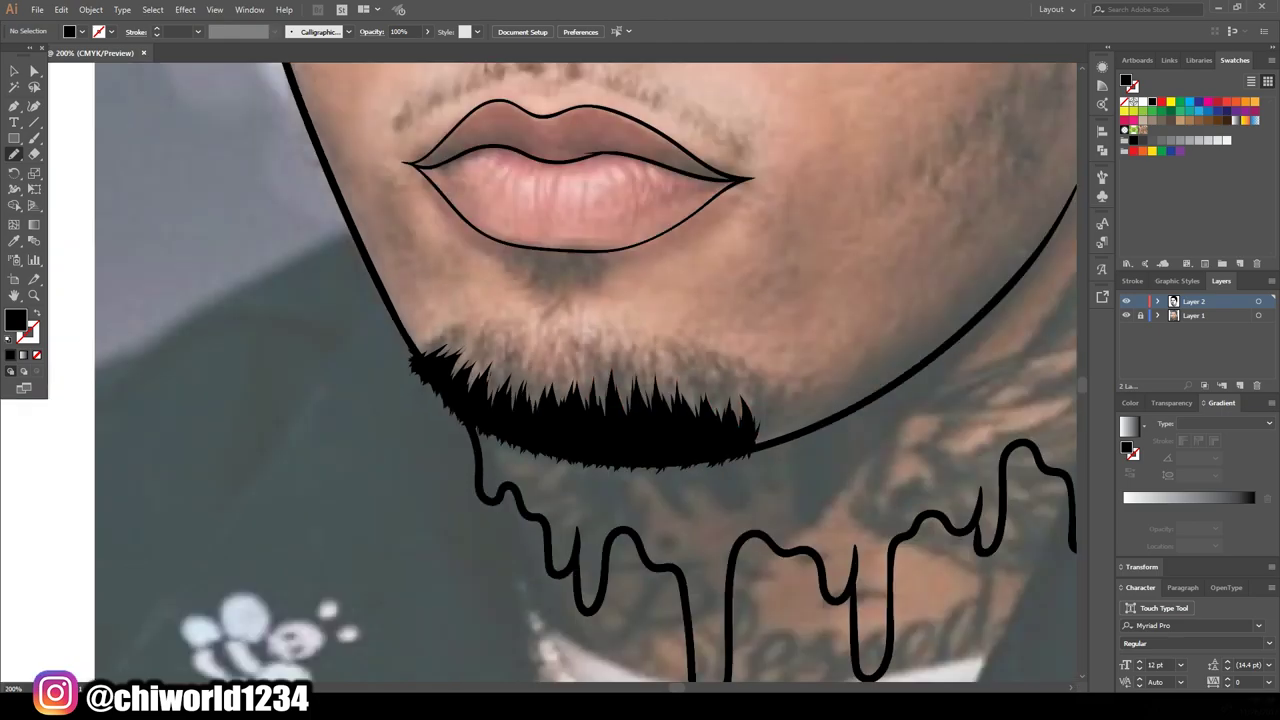
scroll(454, 452, "down", 2)
scroll(870, 430, "up", 2)
key("ctrl+plus")
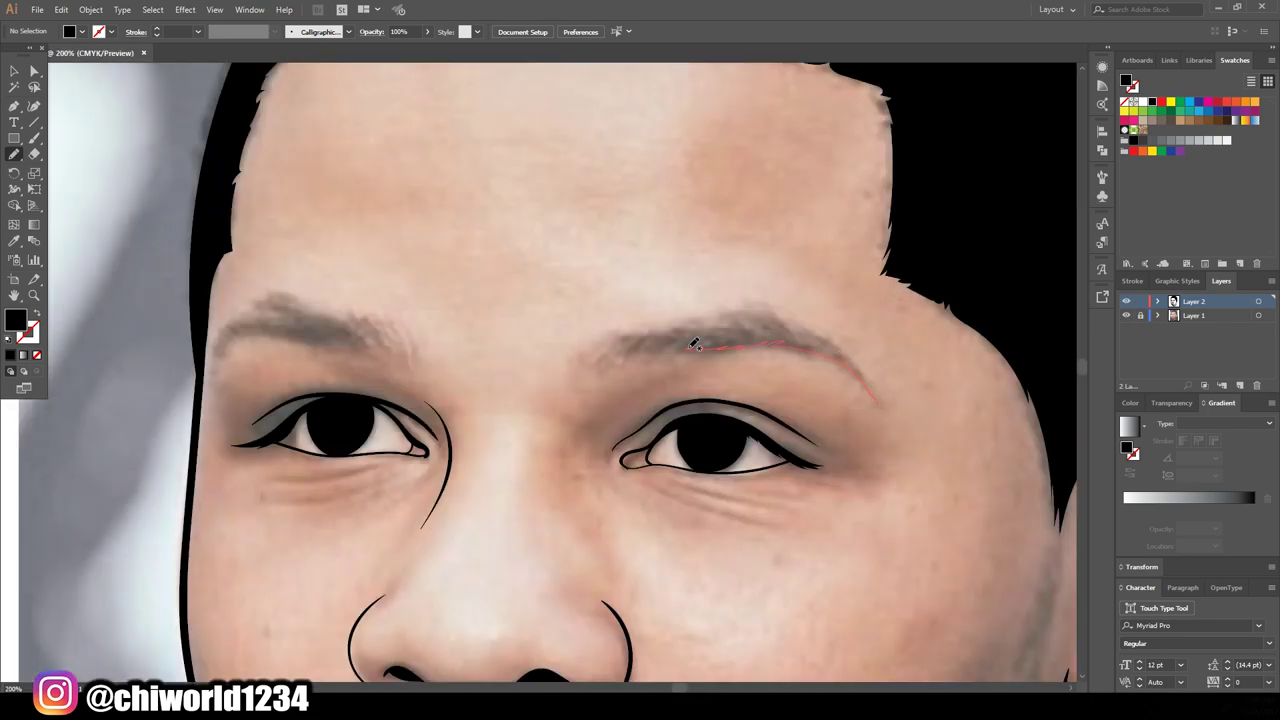
left_click_drag(780, 322, 850, 360)
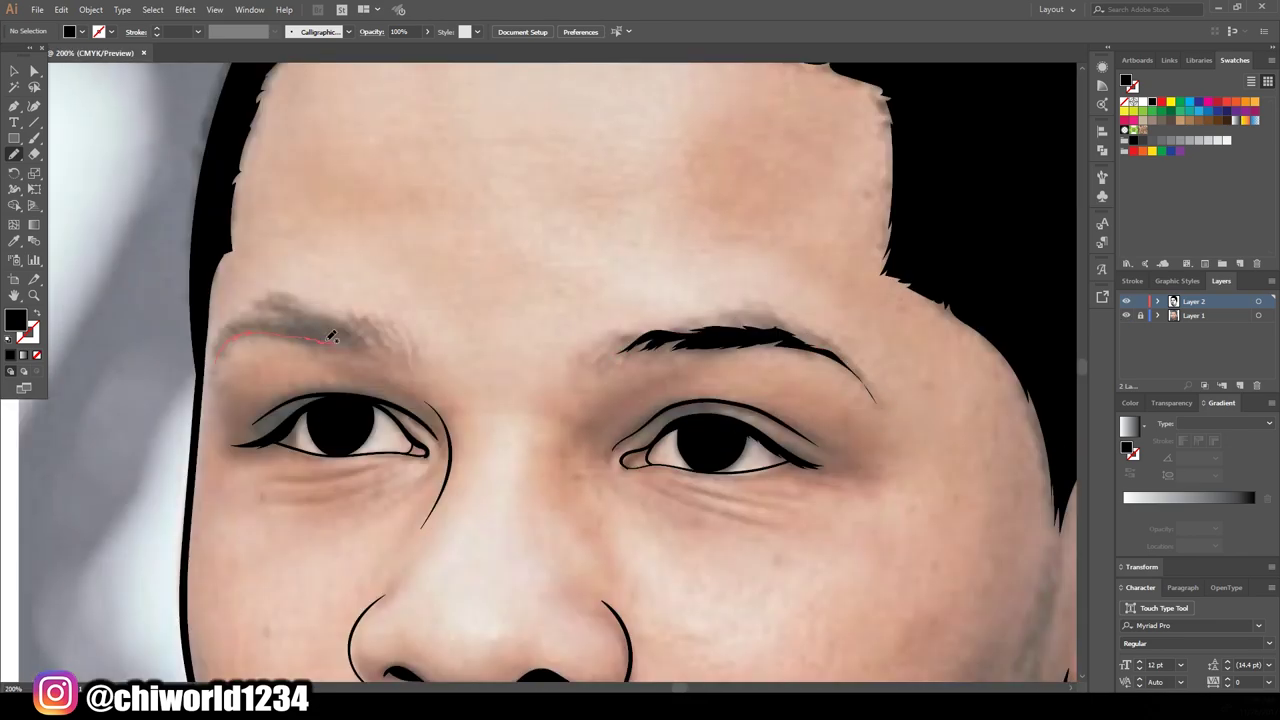
left_click_drag(220, 357, 236, 334)
key("ctrl+0")
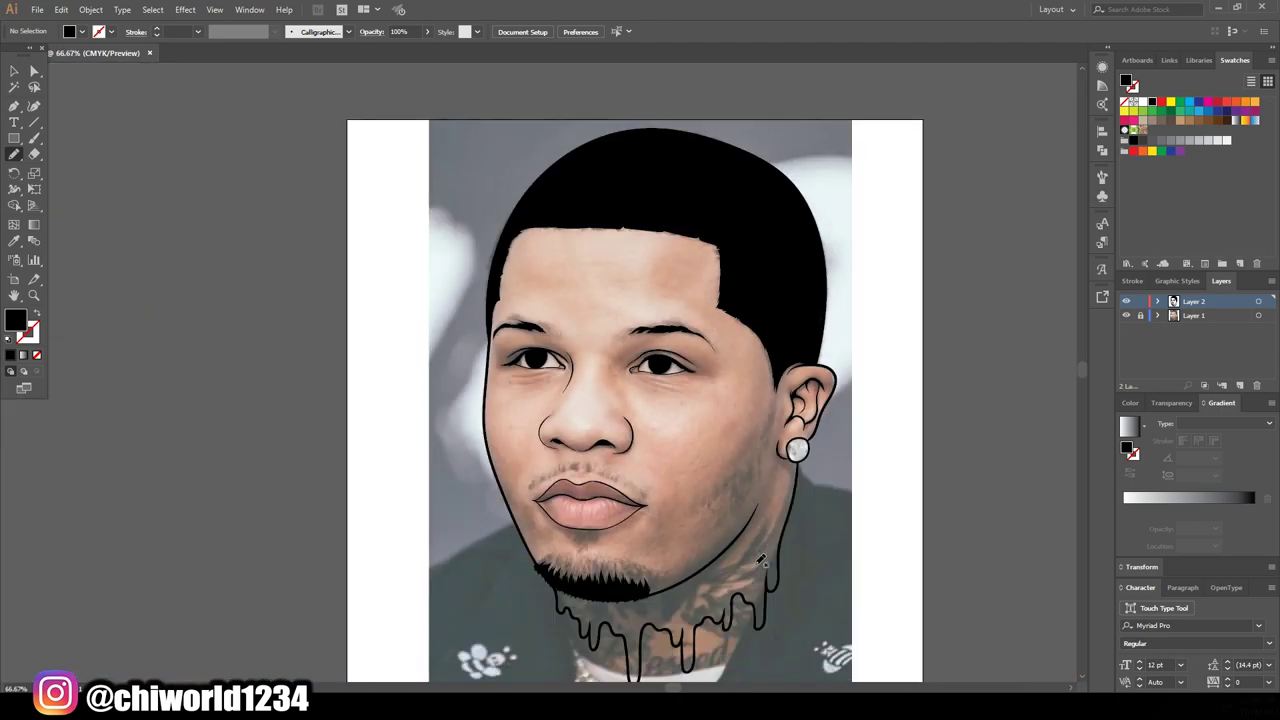
Step: Switch to the outline brush with swapped colours and draw crease lines under the left eye
key("b")
key("shift+x")
key("ctrl+plus")
key("ctrl+plus")
key("ctrl+plus")
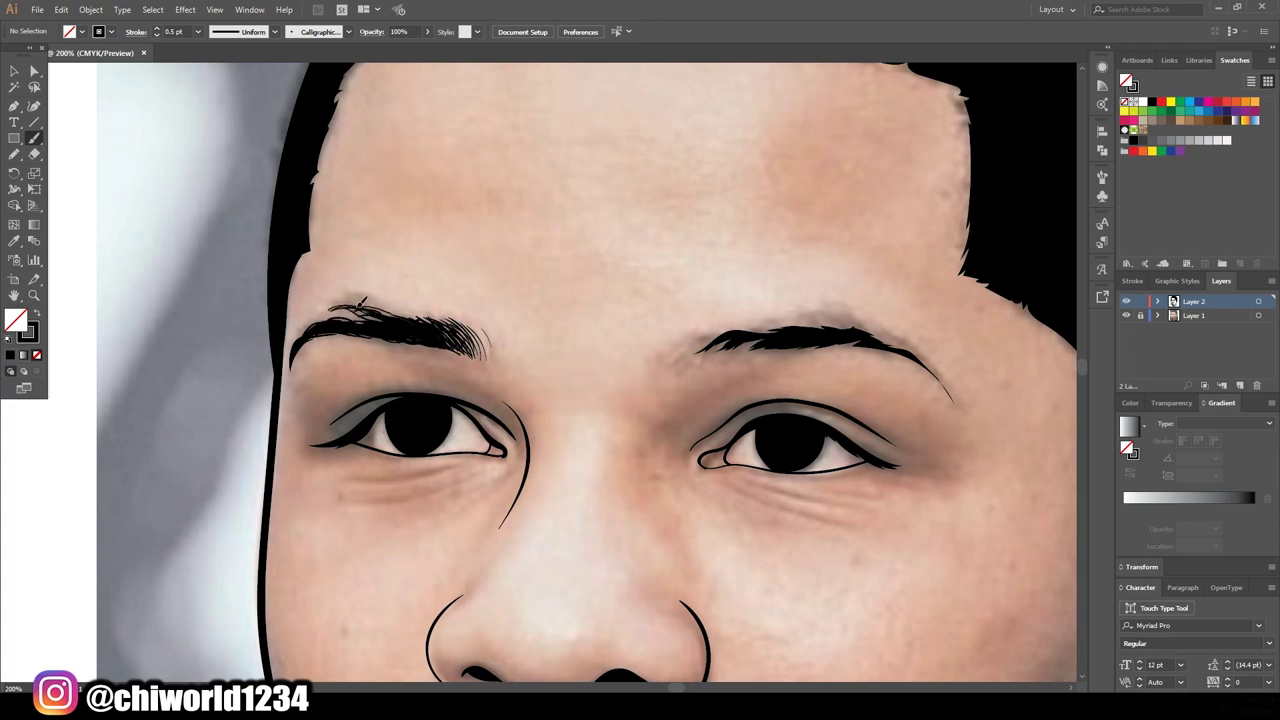
key("ctrl+0")
key("ctrl+plus")
key("ctrl+plus")
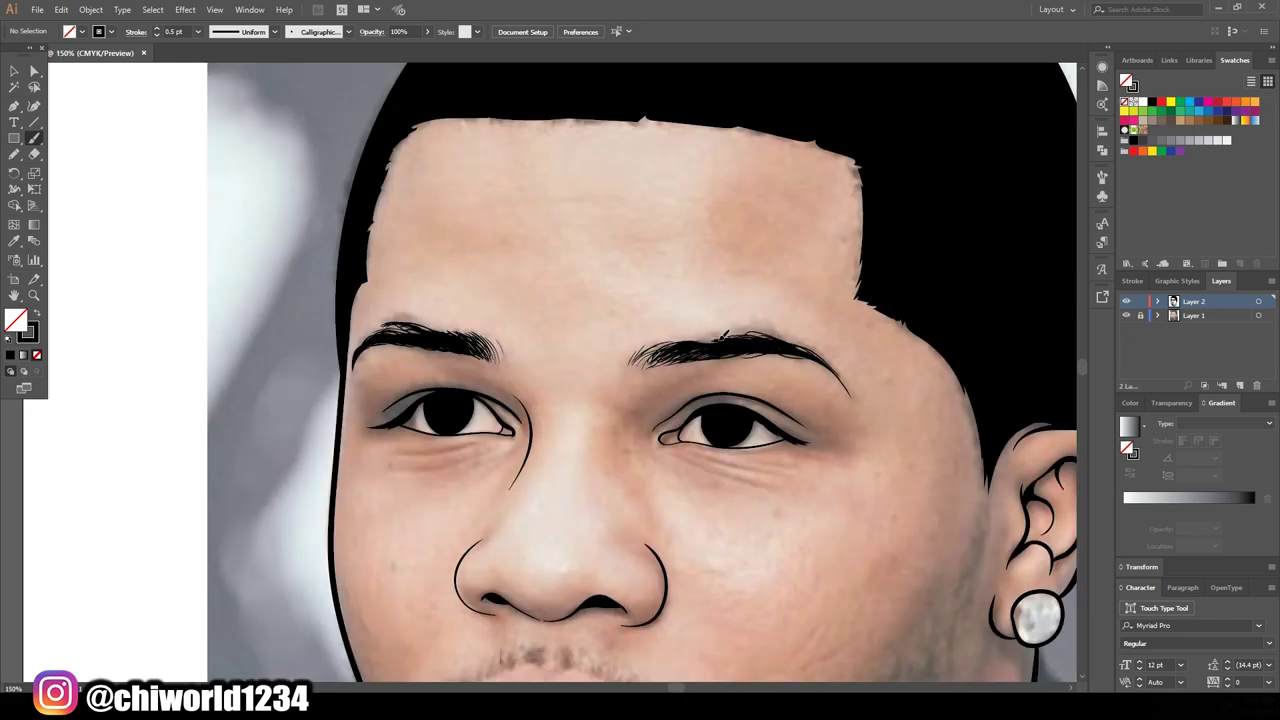
key("ctrl+minus")
key("ctrl+minus")
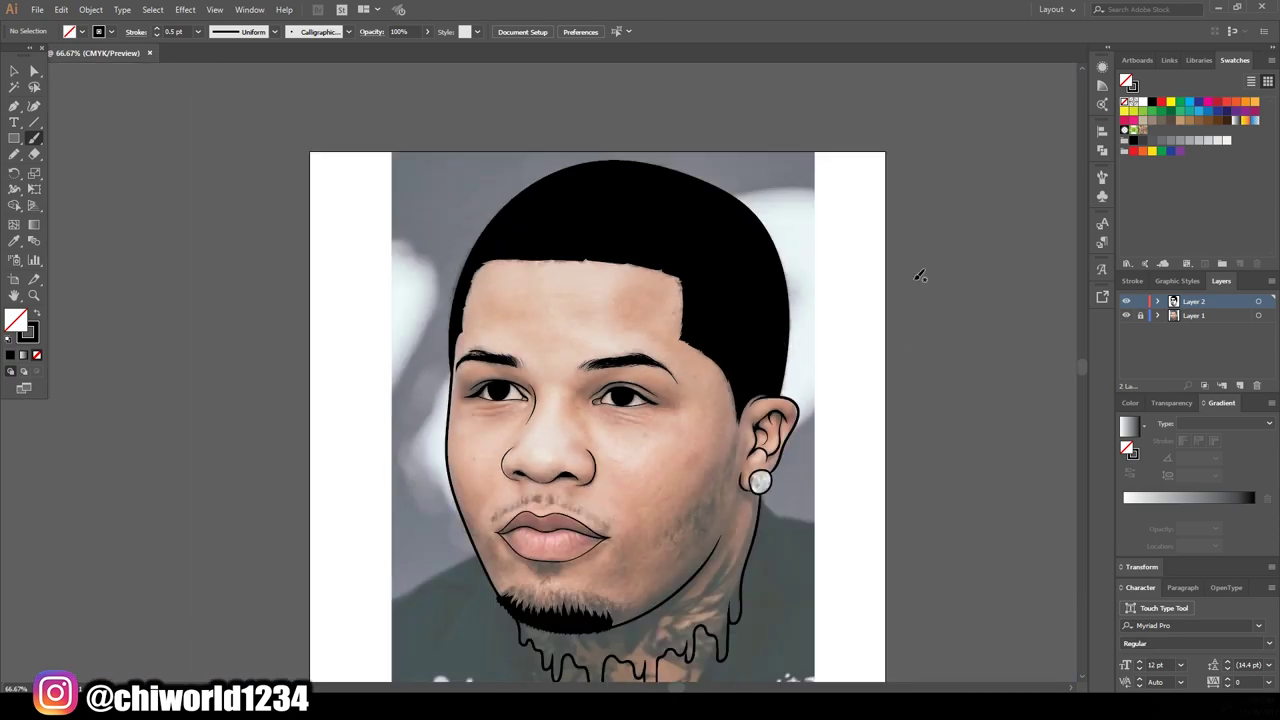
key("ctrl+plus")
key("ctrl+plus")
key("ctrl+plus")
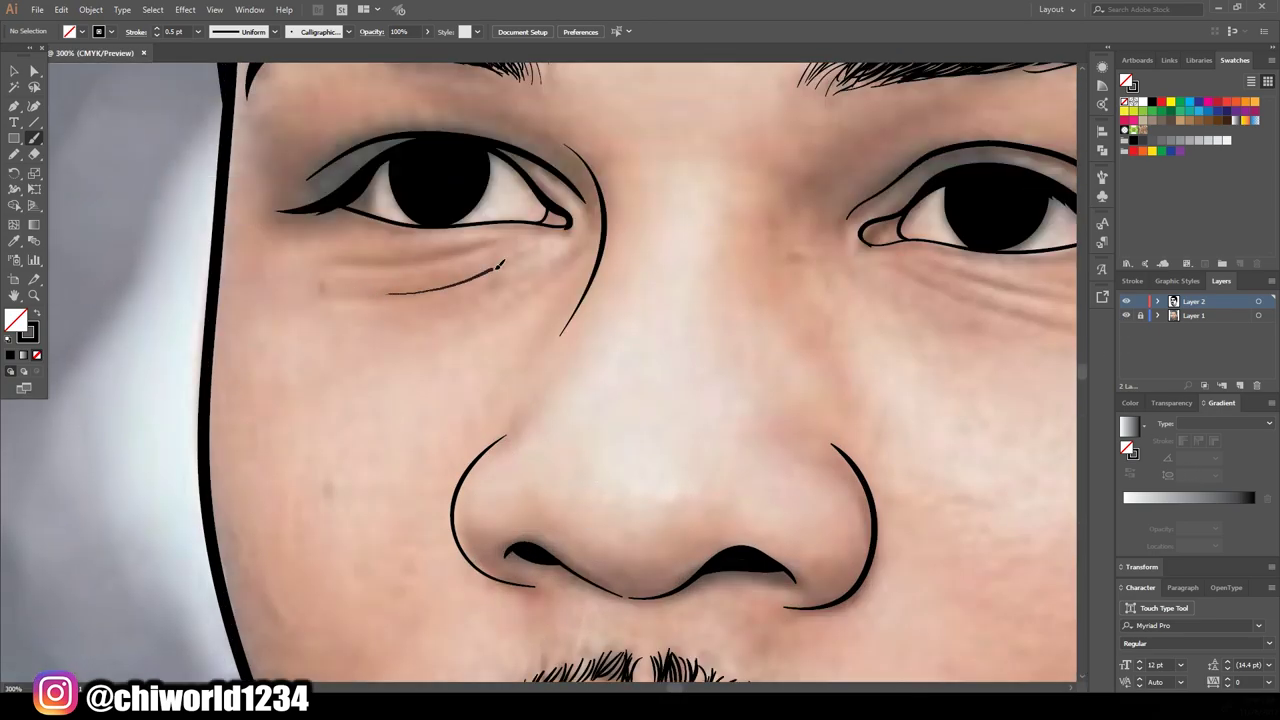
left_click_drag(450, 253, 535, 243)
left_click_drag(590, 226, 556, 259)
scroll(680, 262, "right", 5)
left_click_drag(660, 229, 905, 242)
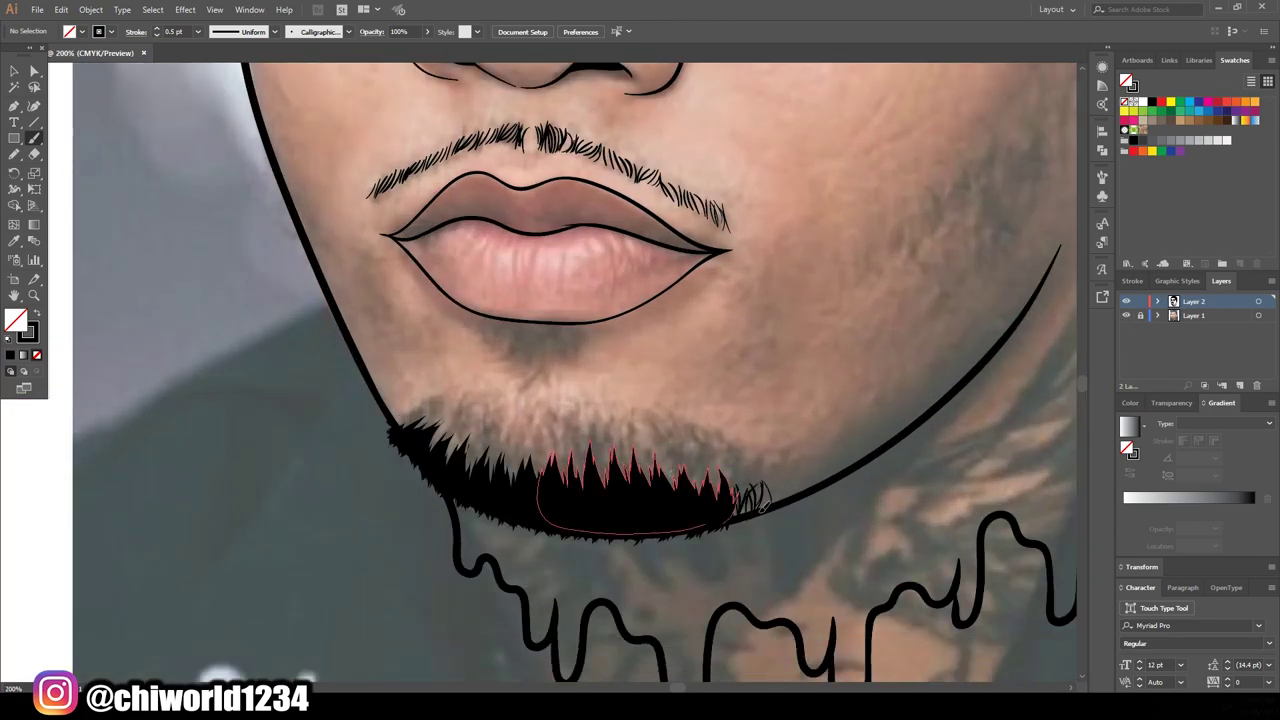
Step: Finish the chin beard shape and add thin hair strands along its upper edge
mouse_move(751, 459)
left_mouse_down()
mouse_move(741, 474)
mouse_move(678, 454)
left_mouse_up()
mouse_move(668, 486)
left_mouse_down()
mouse_move(650, 446)
mouse_move(604, 440)
left_mouse_up()
mouse_move(612, 484)
left_mouse_down()
mouse_move(588, 442)
mouse_move(562, 438)
left_mouse_up()
mouse_move(590, 488)
left_mouse_down()
mouse_move(576, 434)
mouse_move(550, 434)
left_mouse_up()
mouse_move(562, 478)
left_mouse_down()
mouse_move(540, 445)
mouse_move(510, 440)
left_mouse_up()
left_click_drag(514, 490, 498, 444)
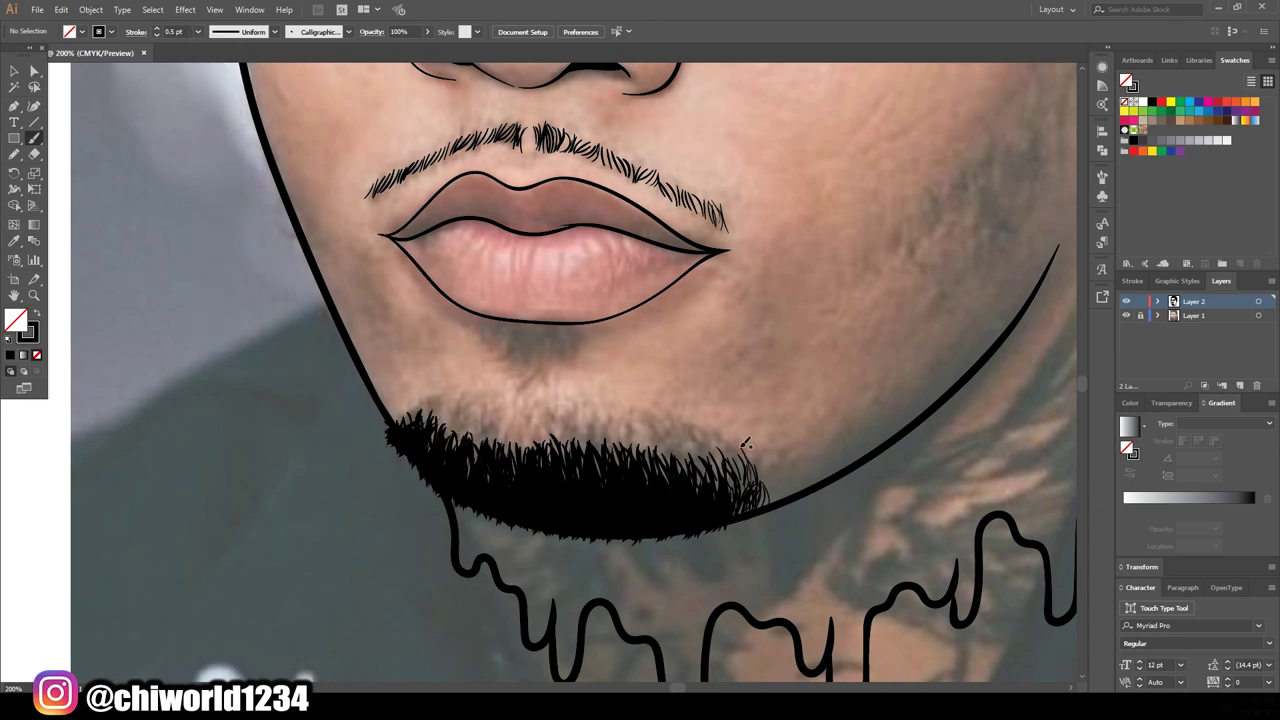
left_click_drag(640, 458, 612, 428)
left_click_drag(612, 454, 596, 414)
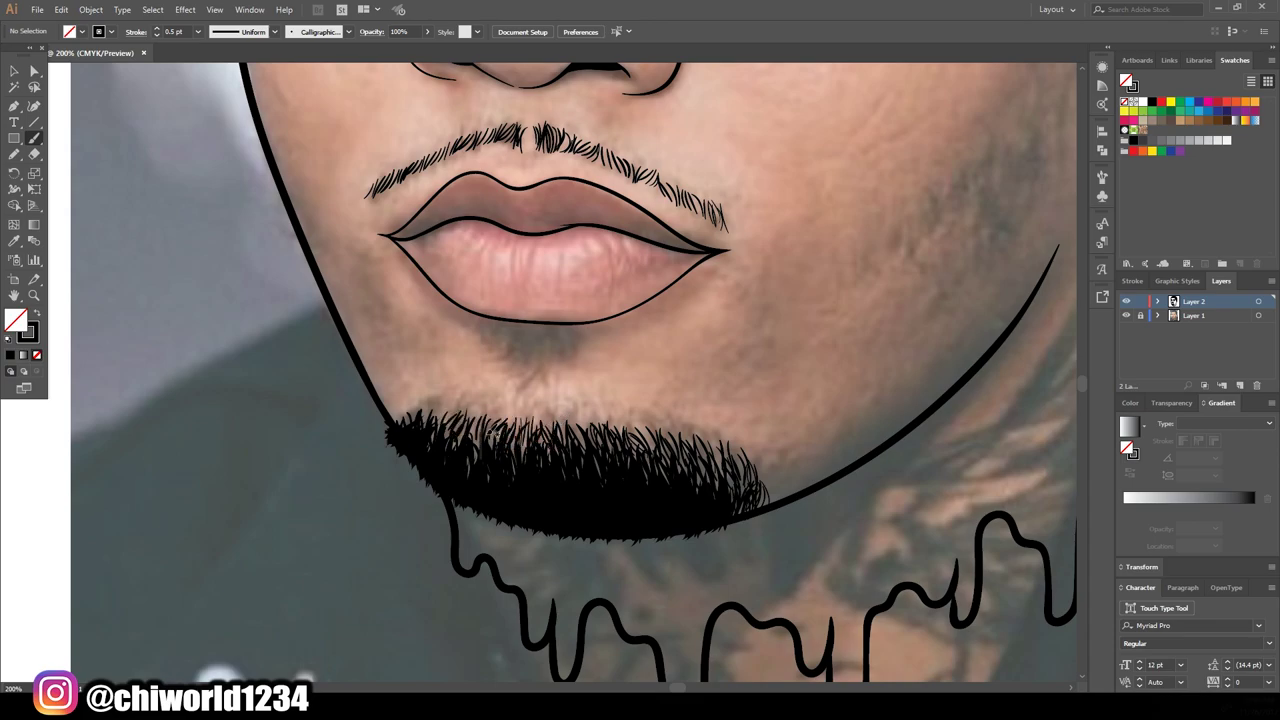
left_click_drag(680, 462, 658, 428)
left_click_drag(656, 452, 620, 416)
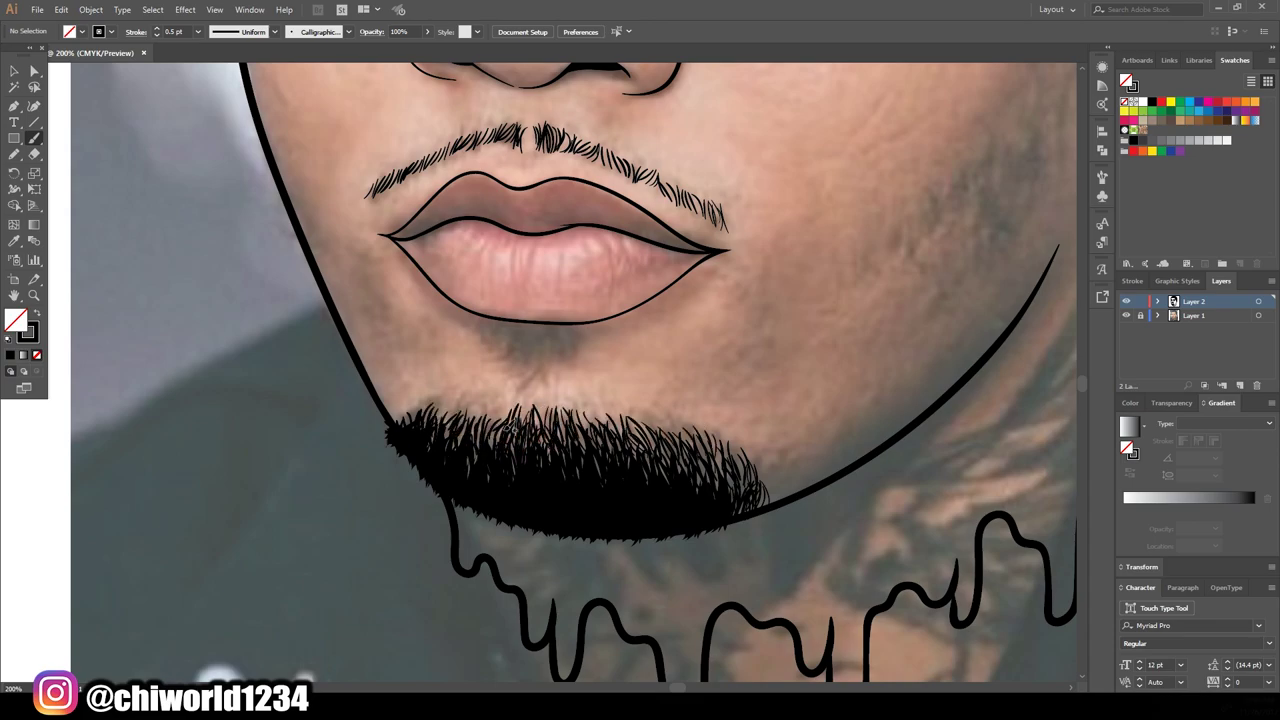
left_click_drag(508, 436, 478, 406)
left_click_drag(474, 438, 442, 400)
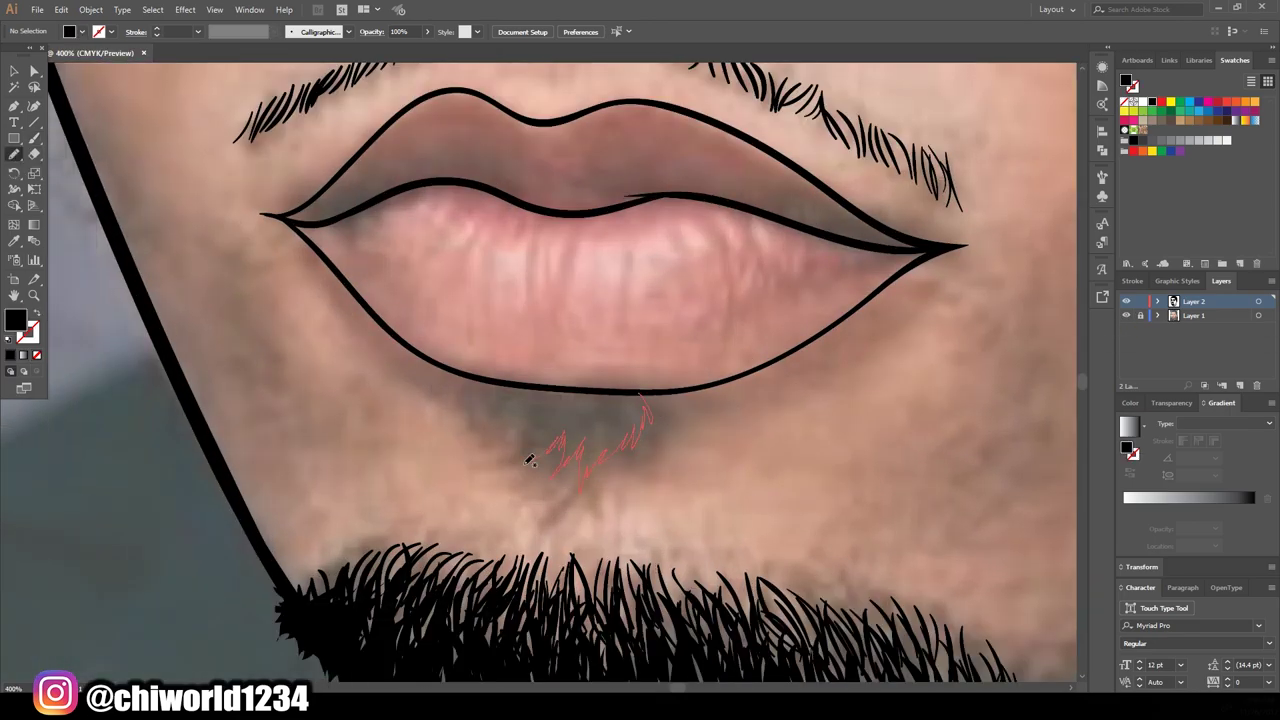
Step: Swap fill and stroke, then add four thin strands to the tuft below the lip
key("shift+x")
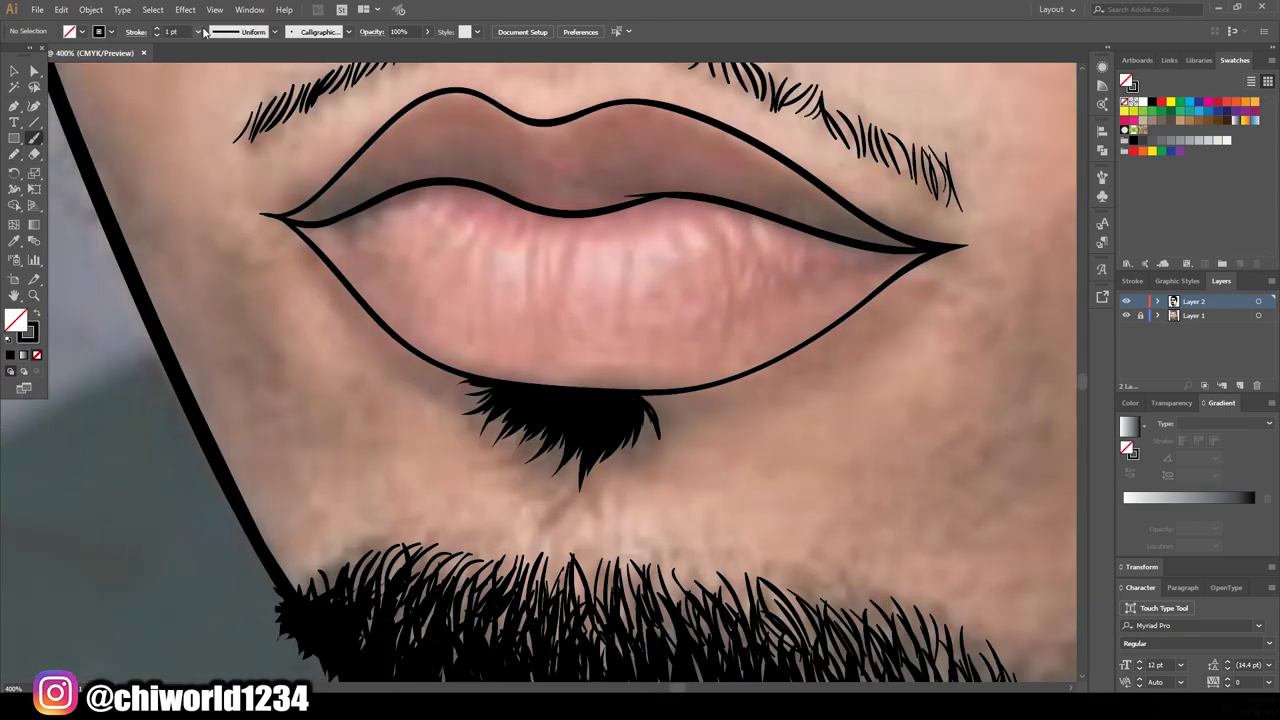
left_click_drag(640, 470, 648, 412)
mouse_move(600, 495)
left_mouse_down()
mouse_move(615, 410)
mouse_move(570, 415)
left_mouse_up()
mouse_move(540, 470)
left_mouse_down()
mouse_move(545, 415)
mouse_move(520, 410)
left_mouse_up()
left_click_drag(490, 440, 494, 400)
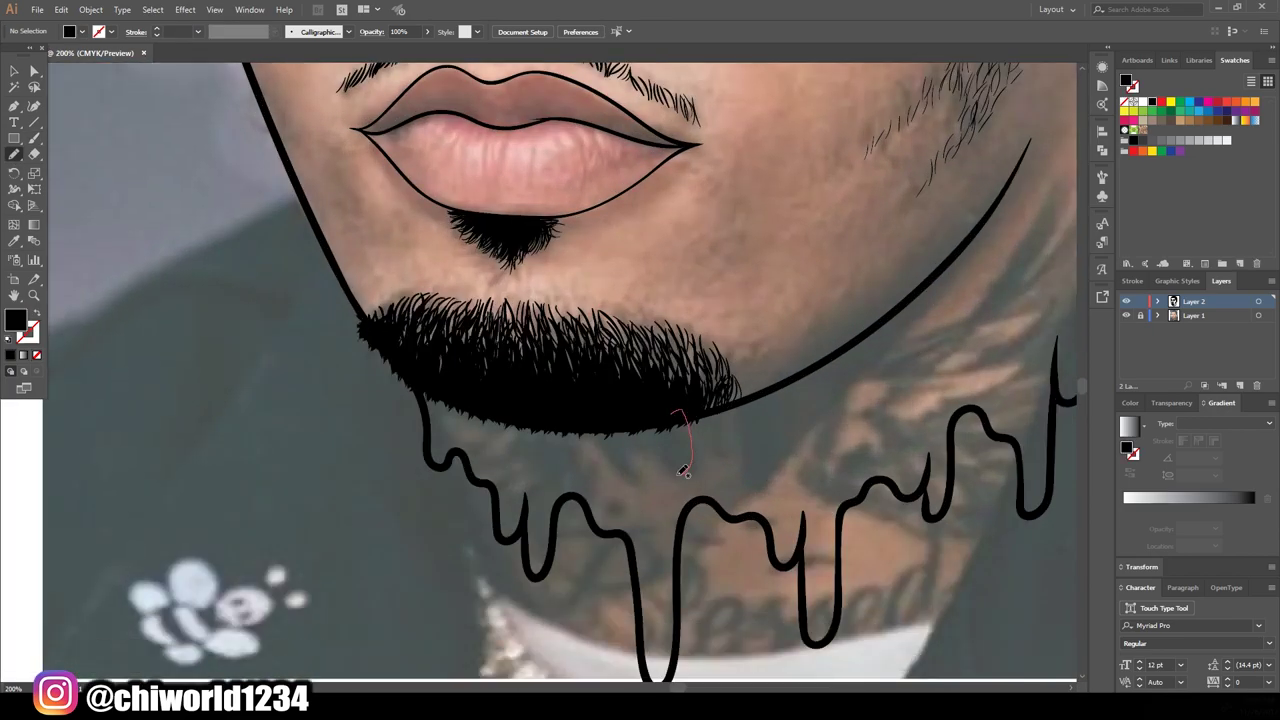
Step: Paint black drip shapes below the beard and spiky shading on the neck
left_click_drag(683, 471, 684, 474)
left_click_drag(605, 428, 628, 478)
left_click_drag(728, 412, 720, 466)
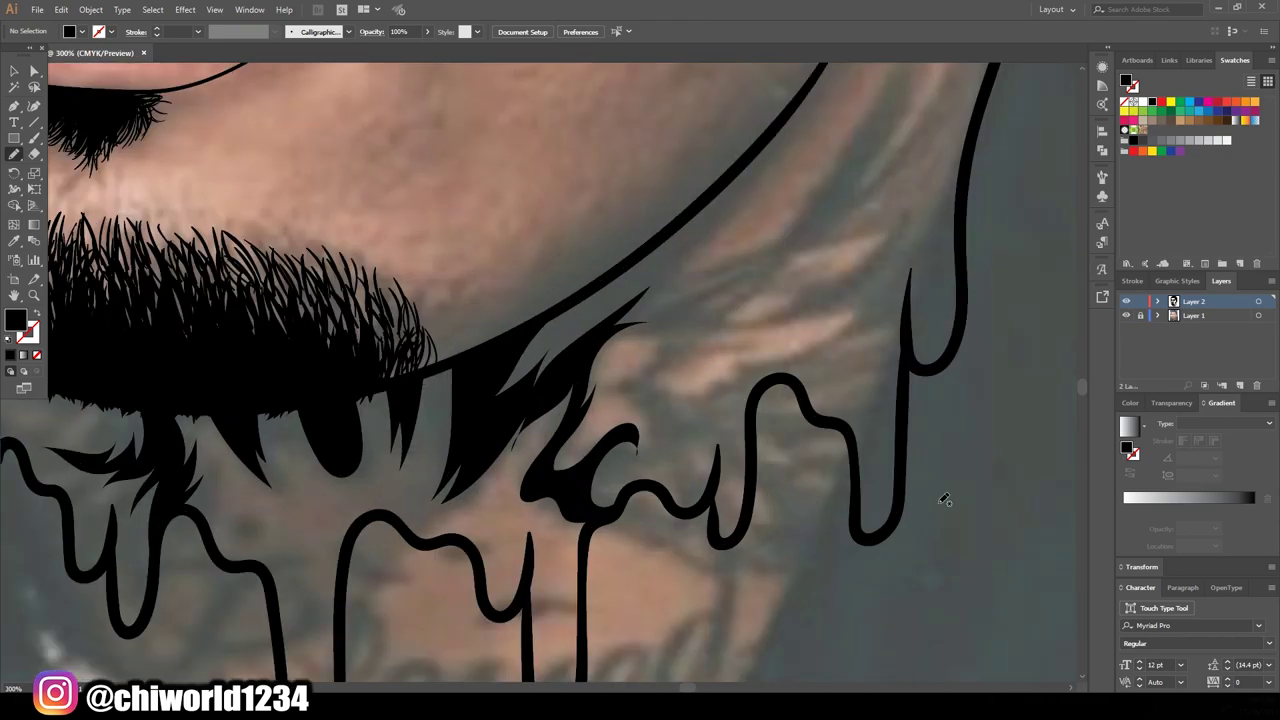
scroll(944, 500, "up", 2)
left_click_drag(658, 490, 668, 470)
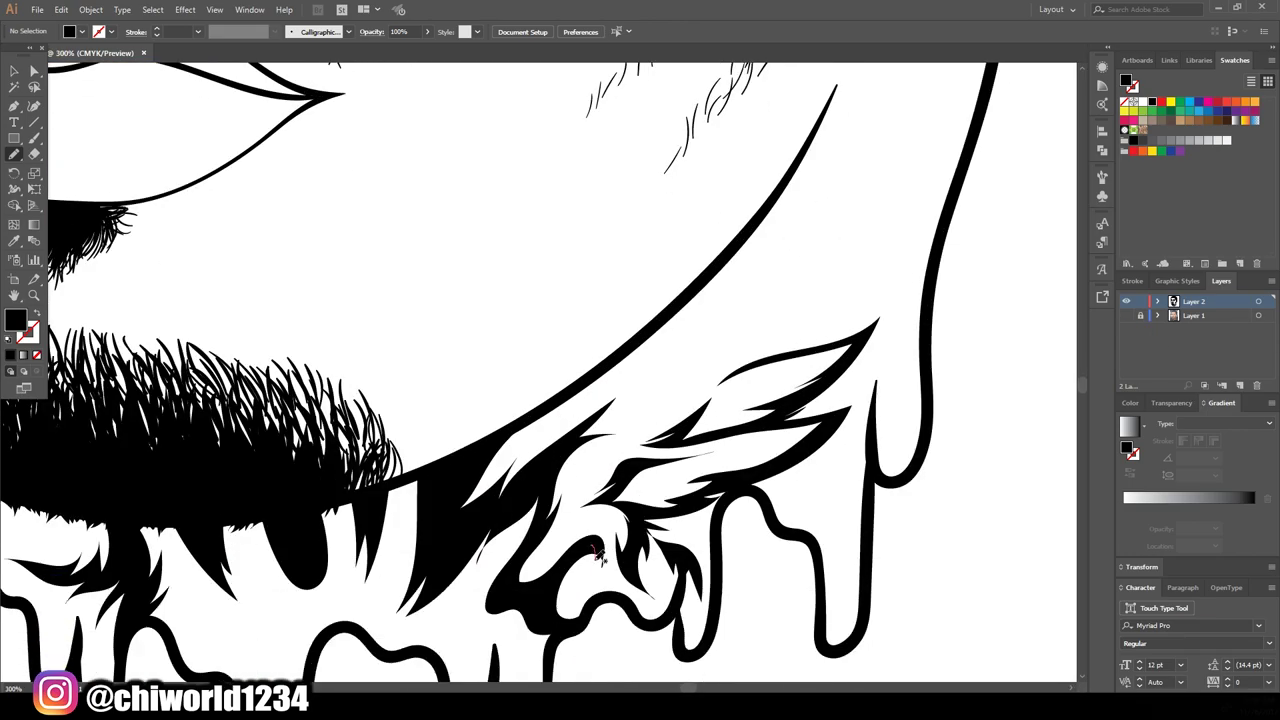
Step: Fill the remaining drips, including the left drip, solid black
scroll(598, 556, "up", 2)
left_click_drag(648, 438, 890, 158)
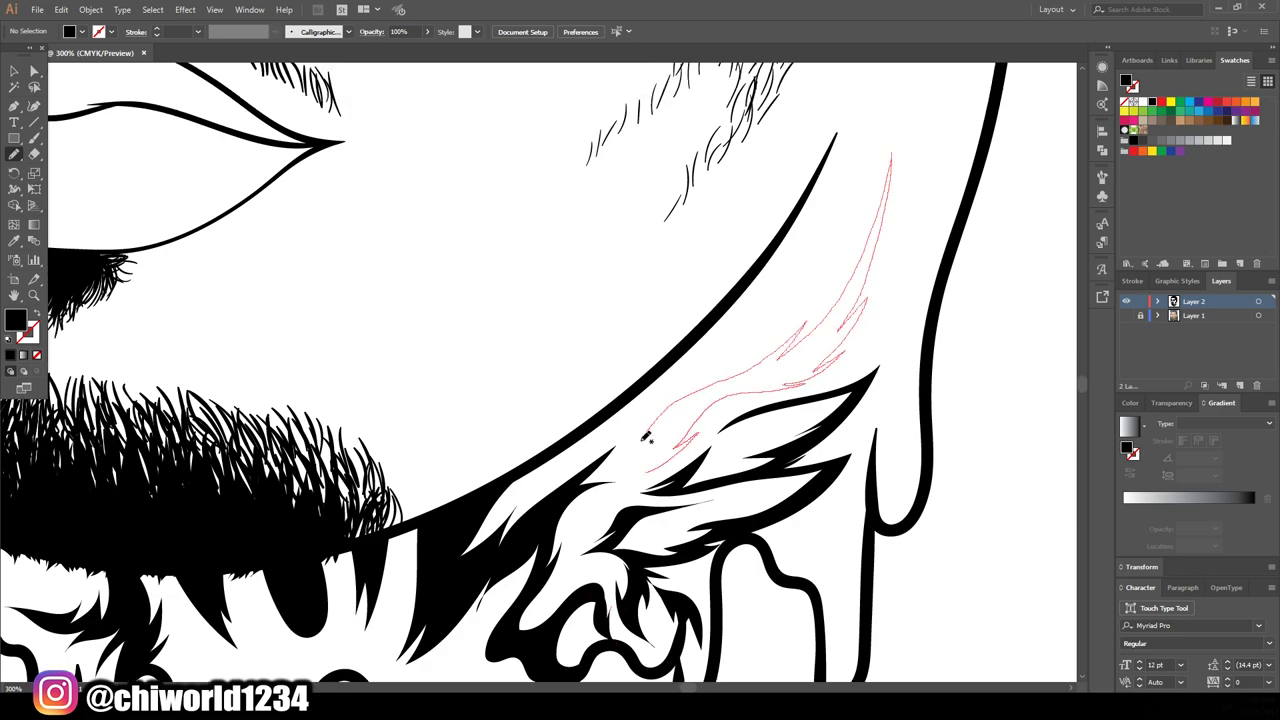
left_click_drag(792, 375, 874, 338)
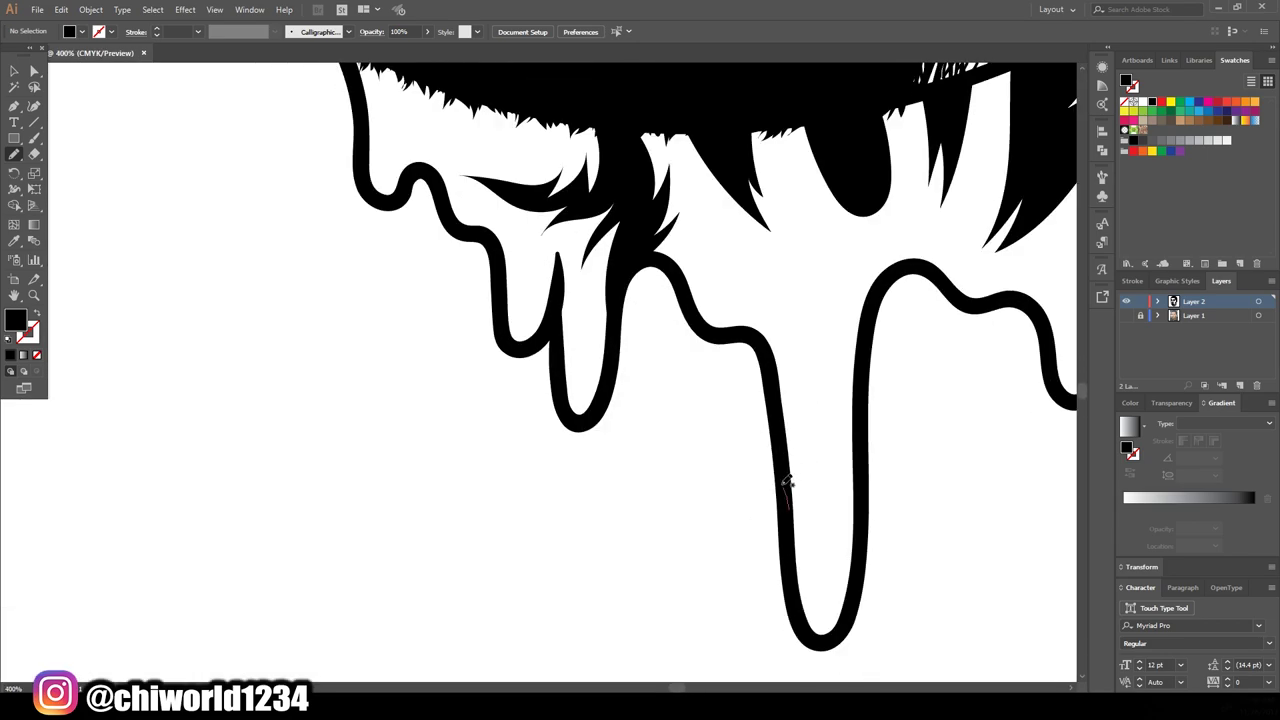
left_click_drag(790, 505, 622, 290)
left_click_drag(550, 385, 530, 345)
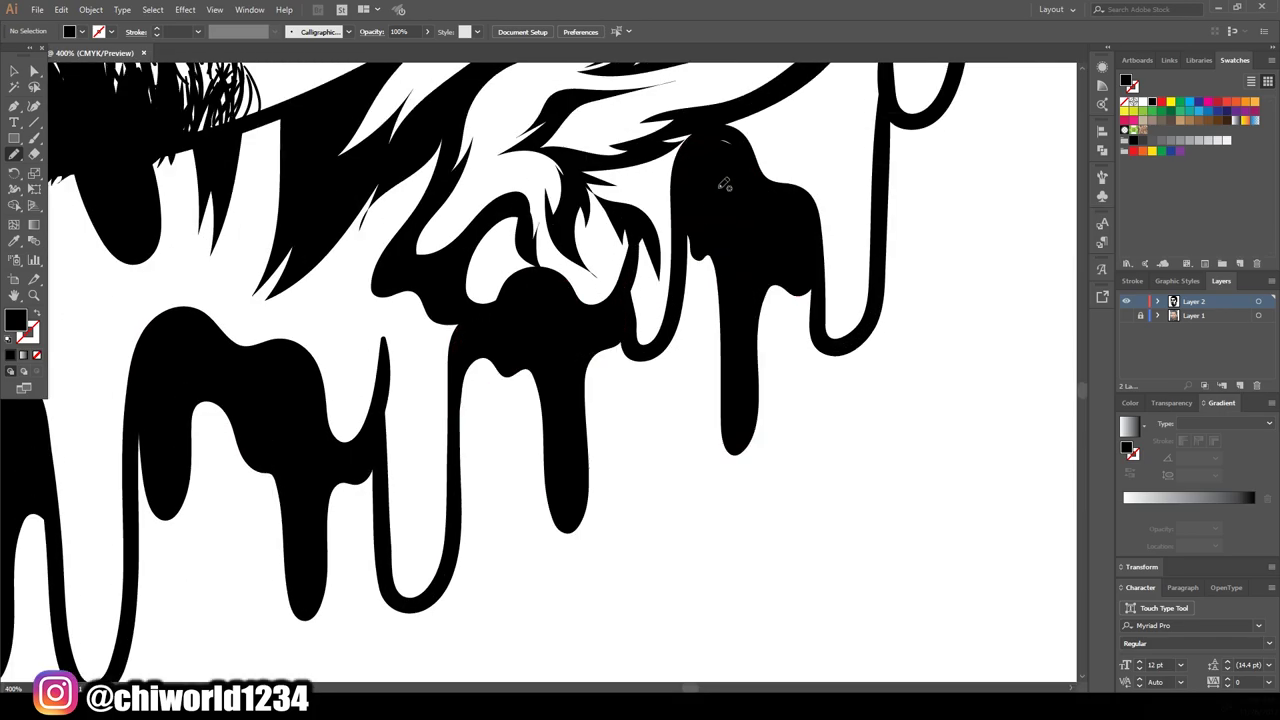
key("ctrl+0")
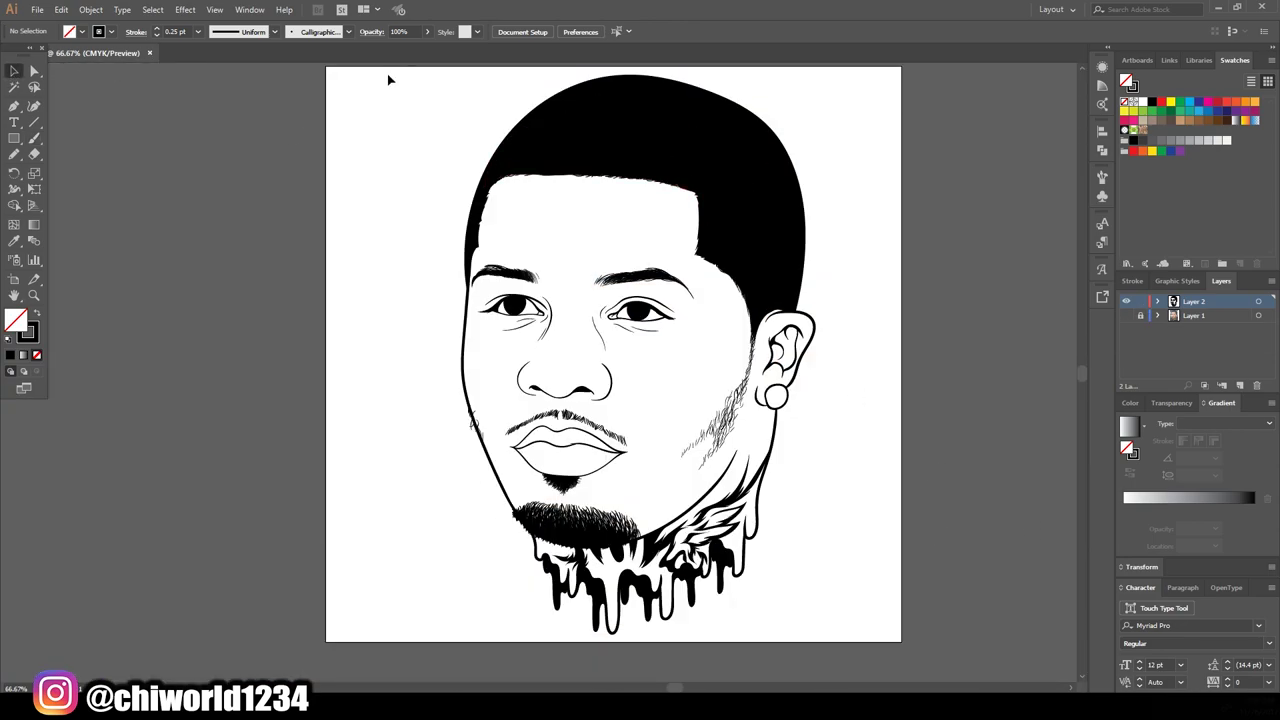
Step: Group all the line art and scale it down slightly
key("ctrl+a")
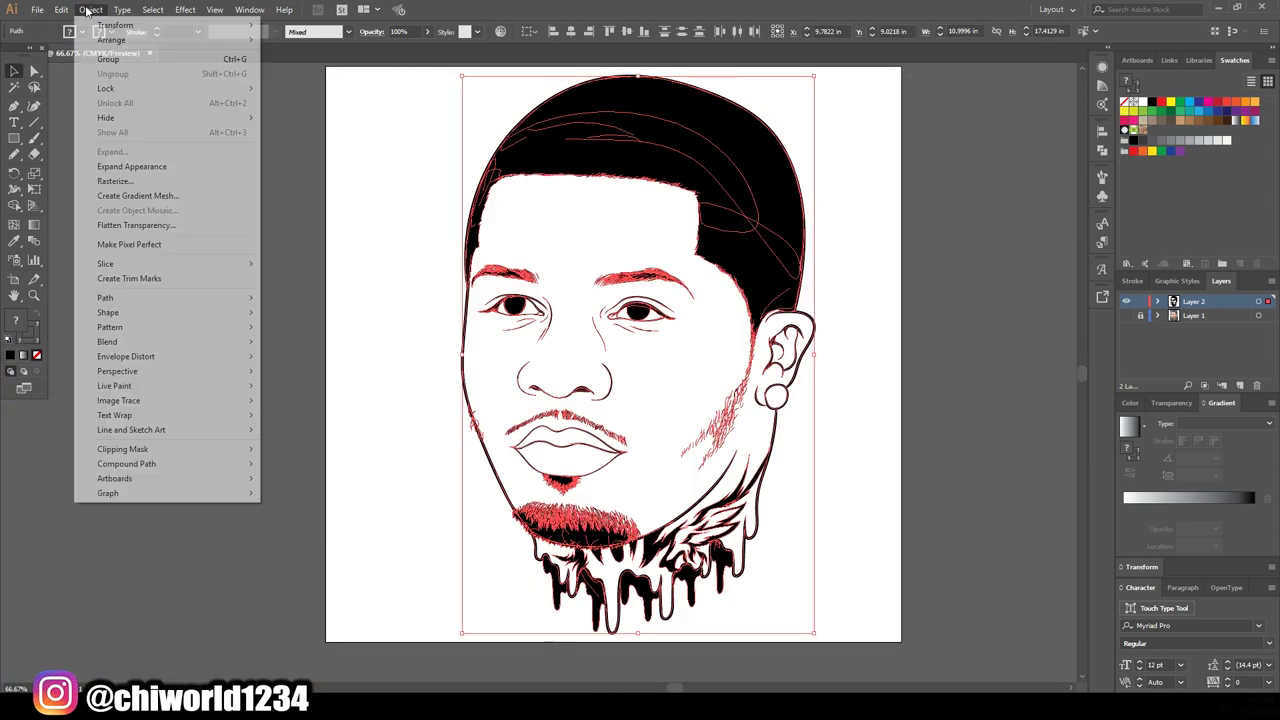
left_click(249, 9)
left_click(290, 455)
key("ctrl+g")
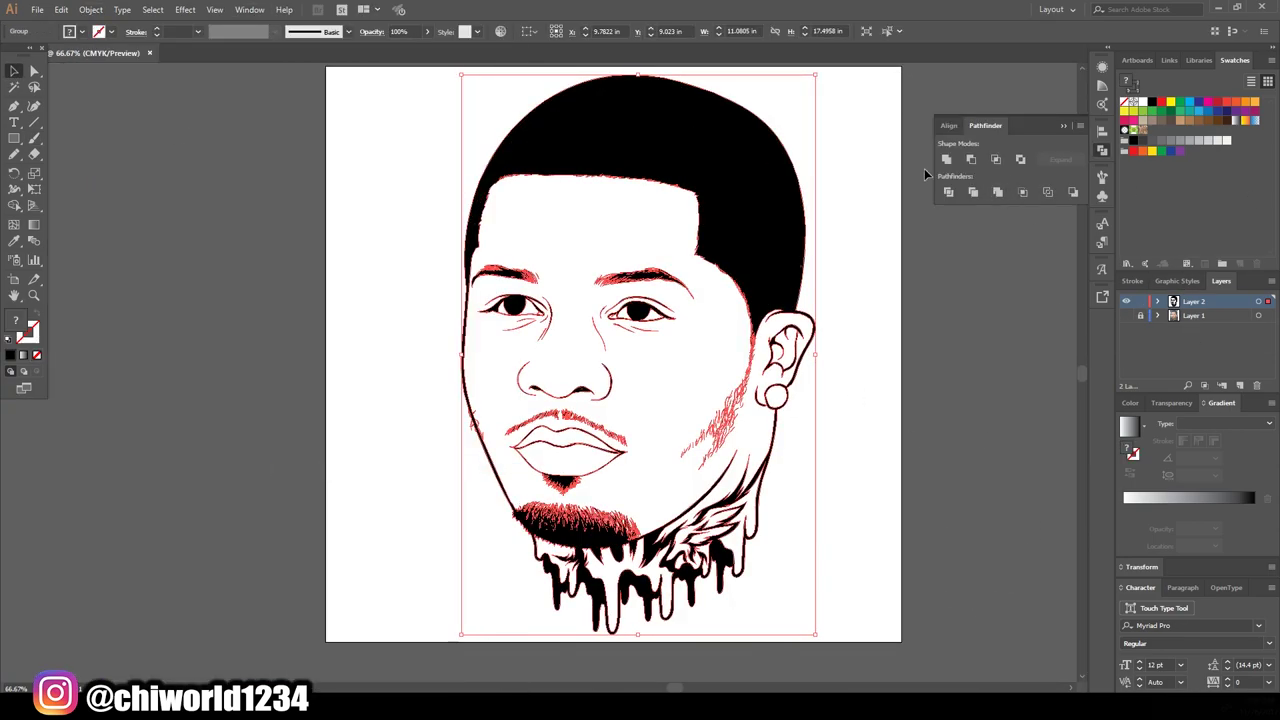
mouse_move(816, 74)
left_mouse_down()
mouse_move(764, 157)
mouse_move(738, 150)
left_mouse_up()
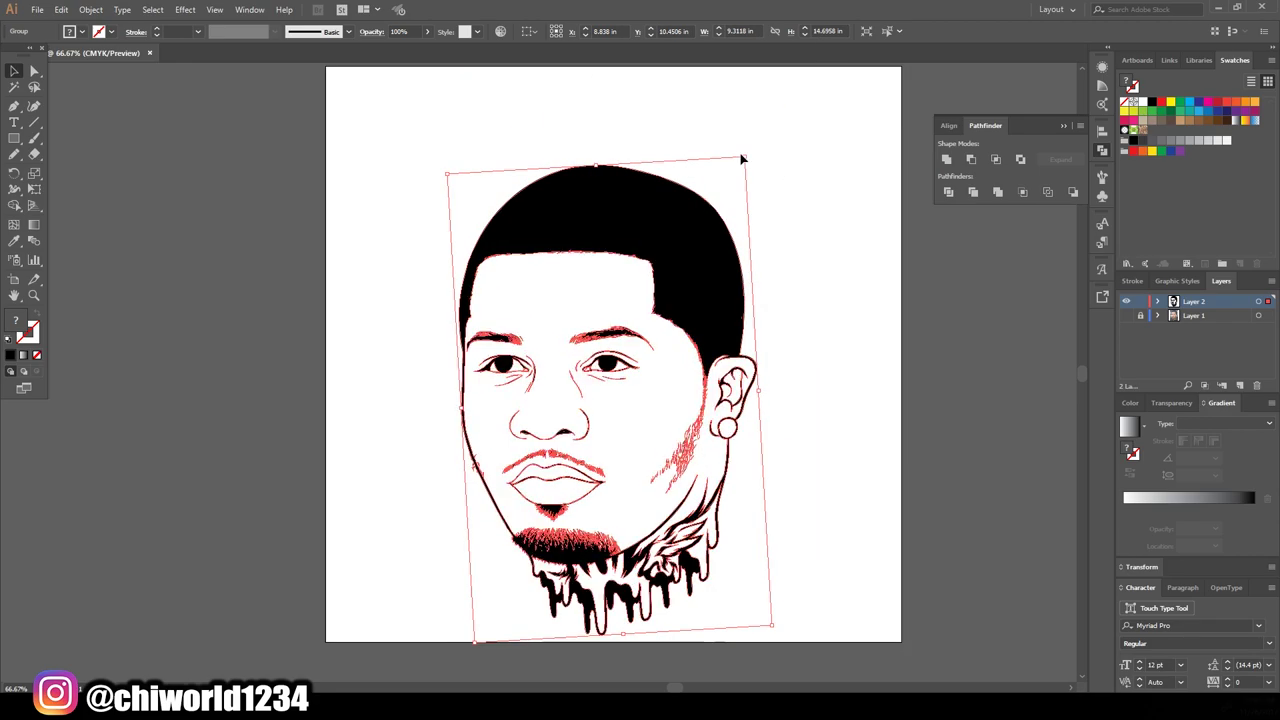
left_click(1014, 276)
Step: Duplicate Layer 2 and draw a light peach rectangle over the whole artboard
left_click_drag(1194, 301, 1240, 385)
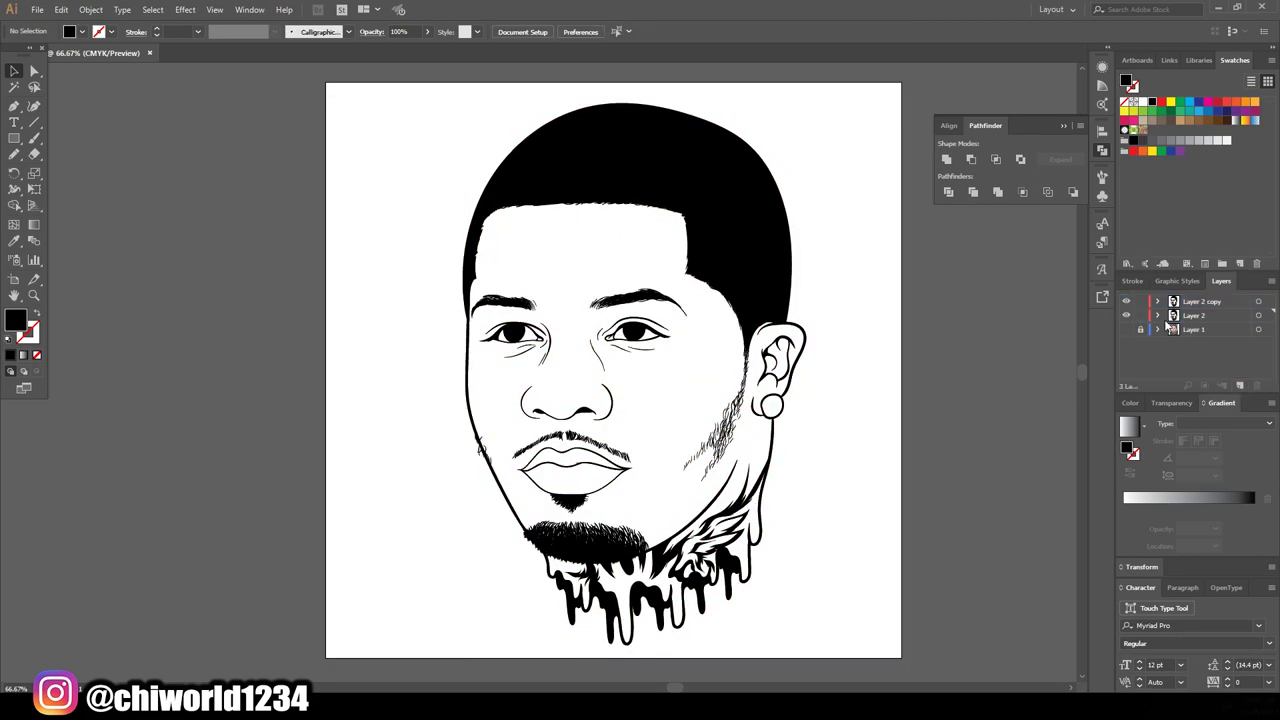
double_click(15, 320)
left_click(814, 523)
left_click(1059, 522)
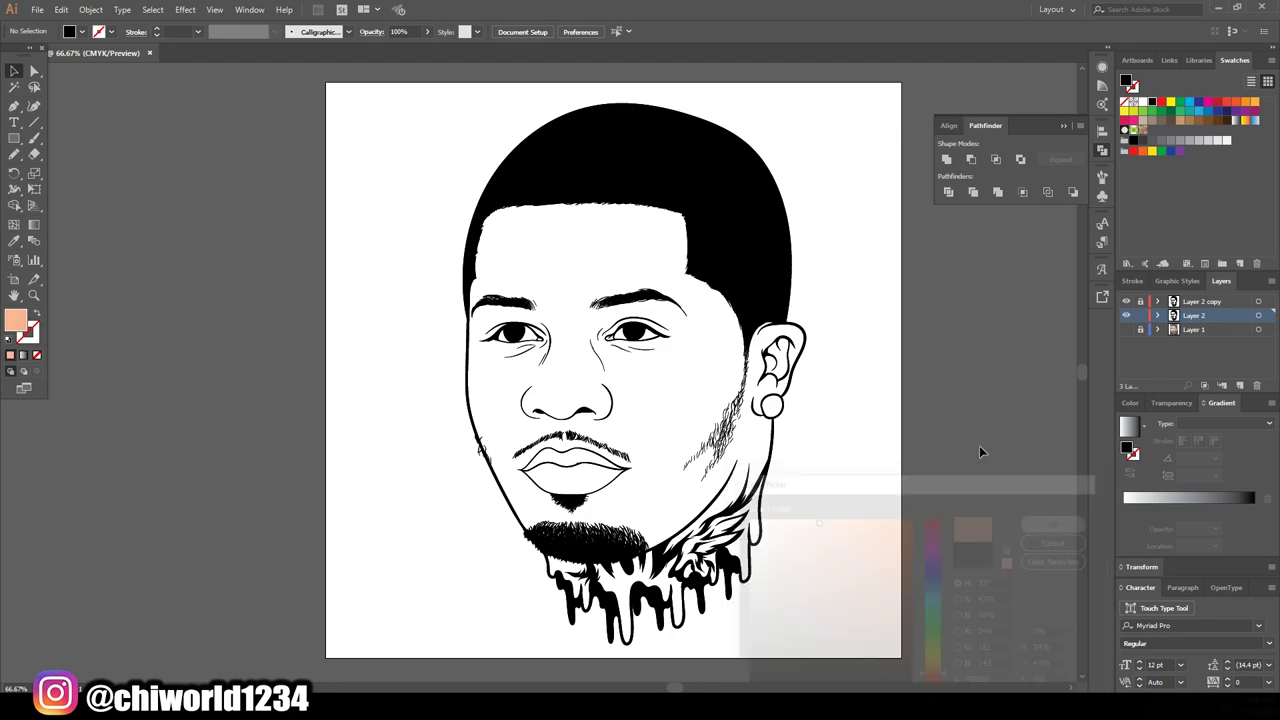
left_click_drag(901, 664, 384, 66)
Step: Send the peach rectangle behind the line art and enter the artwork group
left_click(643, 664)
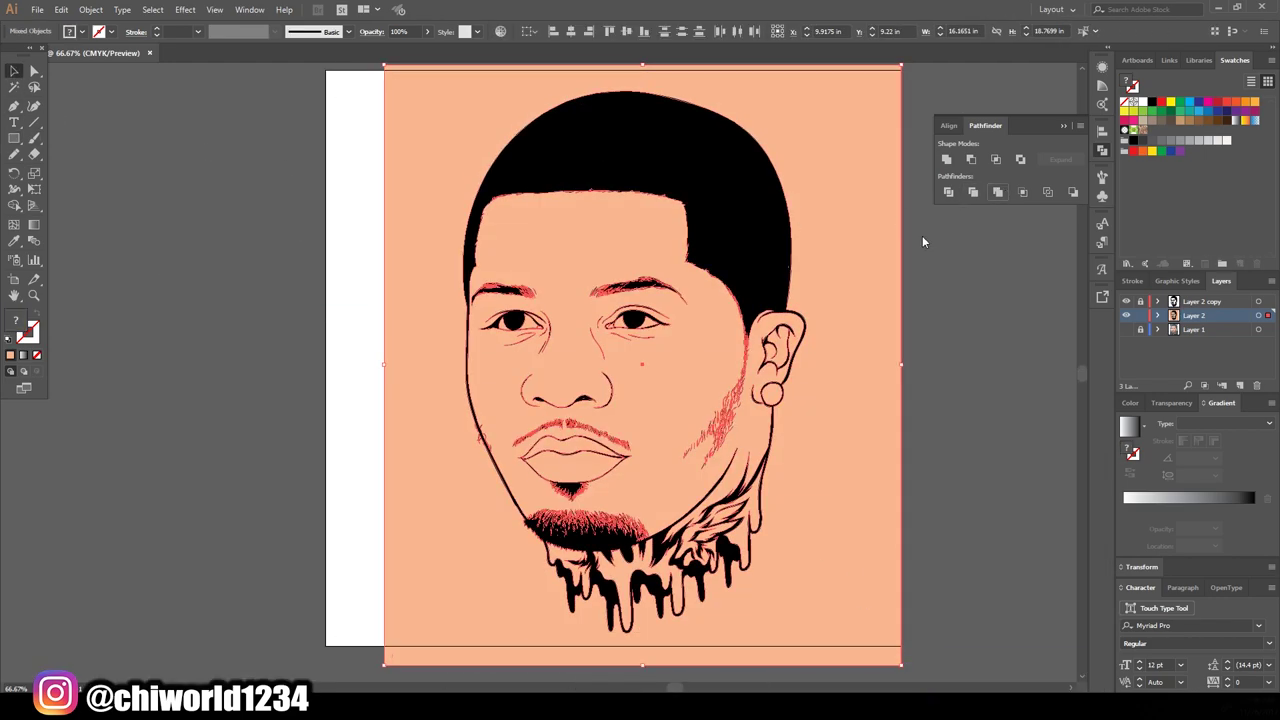
double_click(846, 383)
scroll(466, 209, "up", 1)
key("ctrl+plus")
key("ctrl+plus")
Step: Deepen the peach skin tone with Adjust Color Balance
left_click(61, 9)
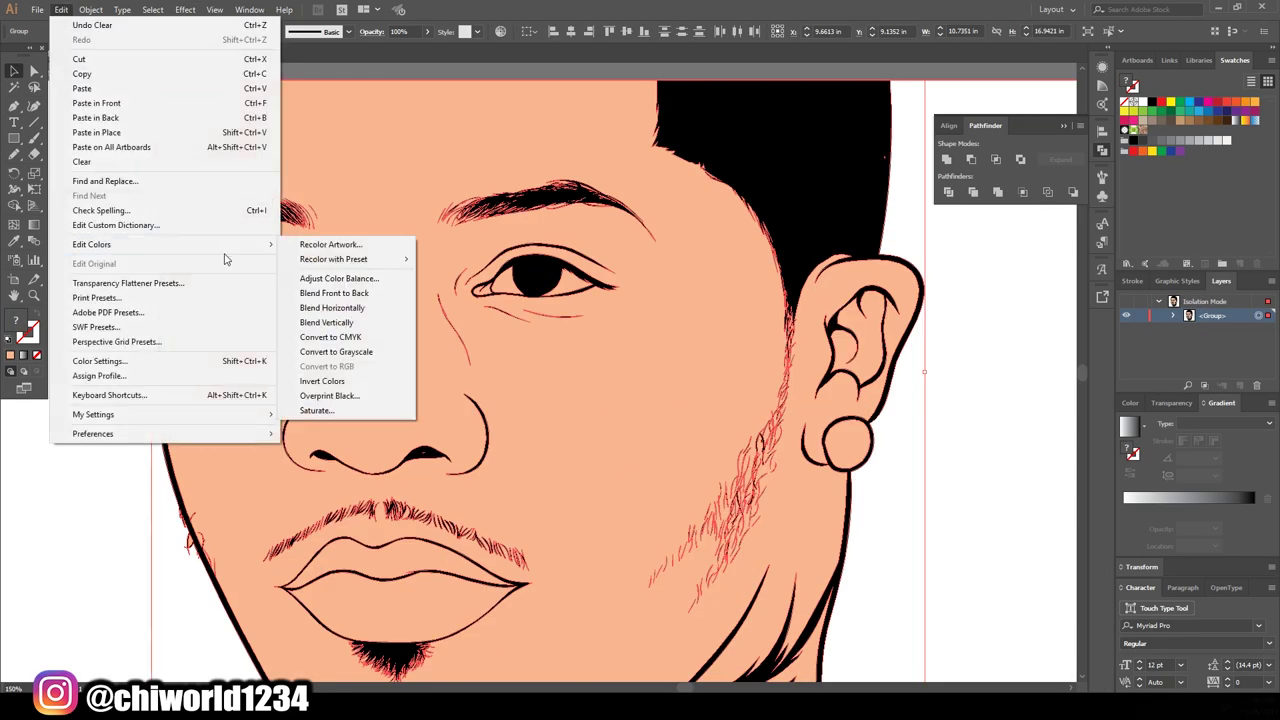
left_click(350, 274)
left_click_drag(124, 119, 128, 104)
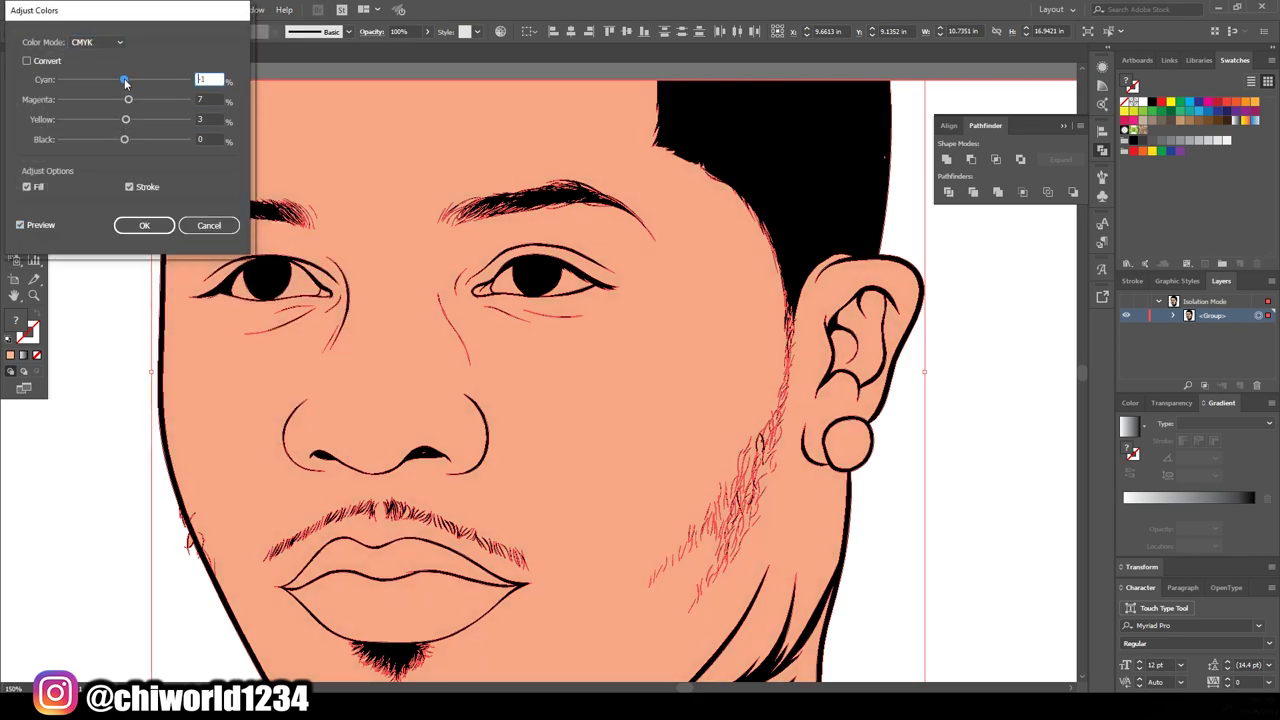
left_click(144, 225)
Step: Select the eye white shape and make it white
scroll(640, 380, "down", 2)
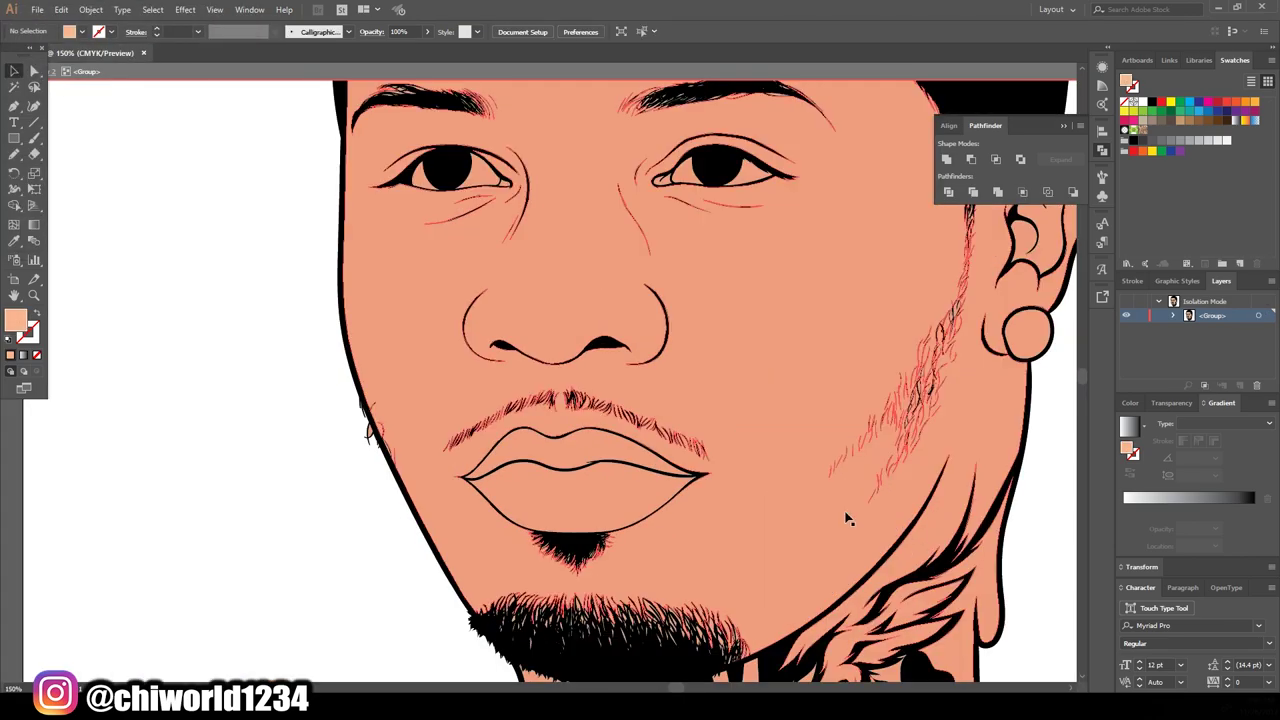
key("ctrl+plus")
left_click(820, 234)
key("ctrl+minus")
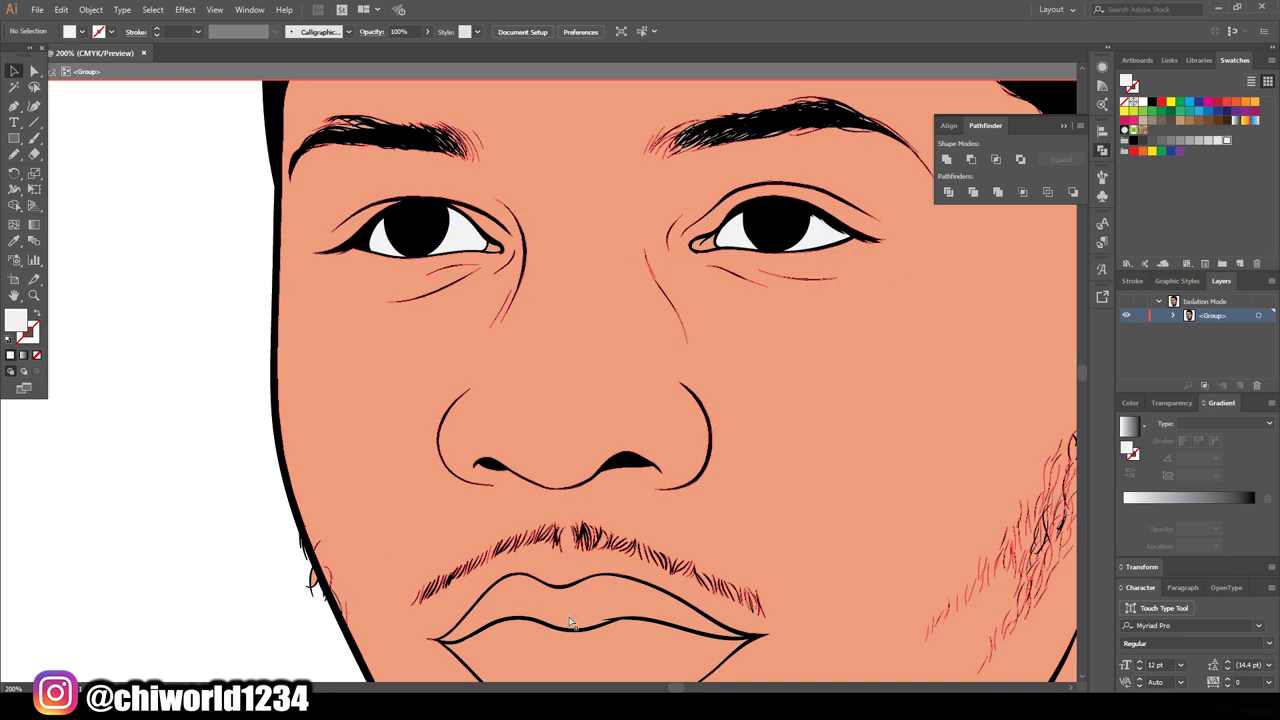
key("ctrl+minus")
key("ctrl+plus")
Step: Colour the lip shapes mauve and pink with the Color Picker
left_click(623, 571)
double_click(16, 318)
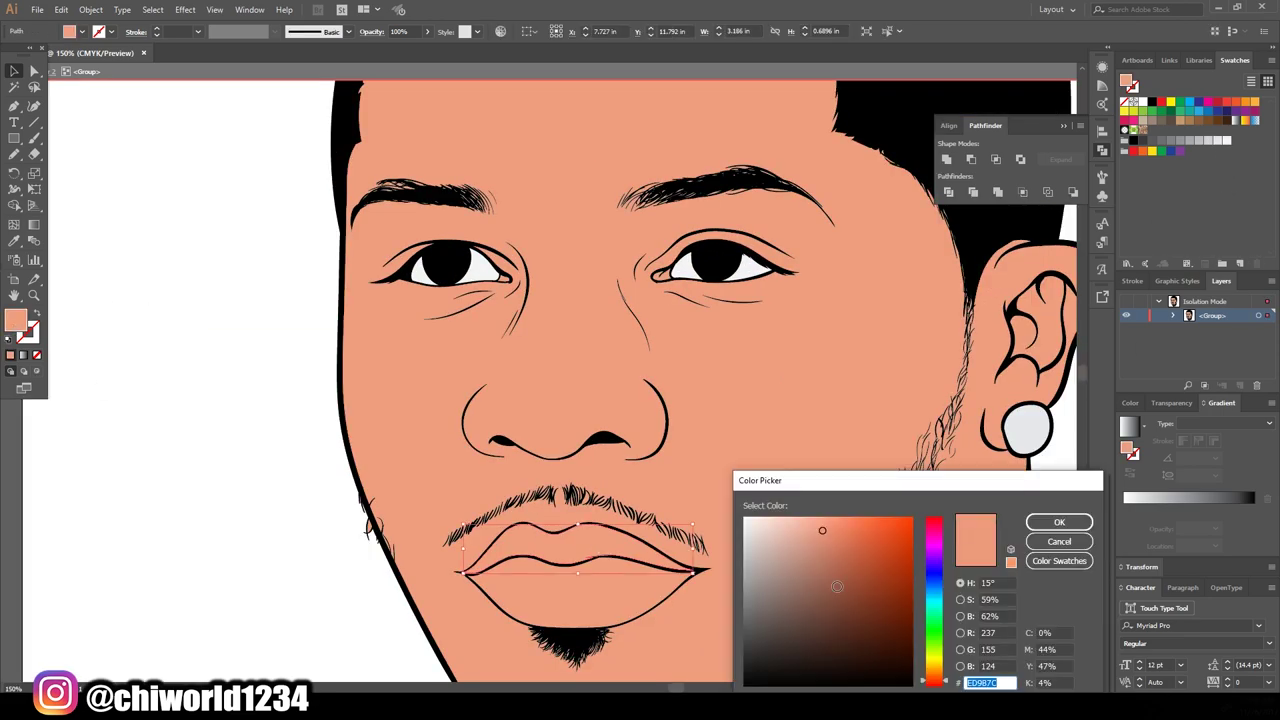
left_click_drag(940, 686, 934, 668)
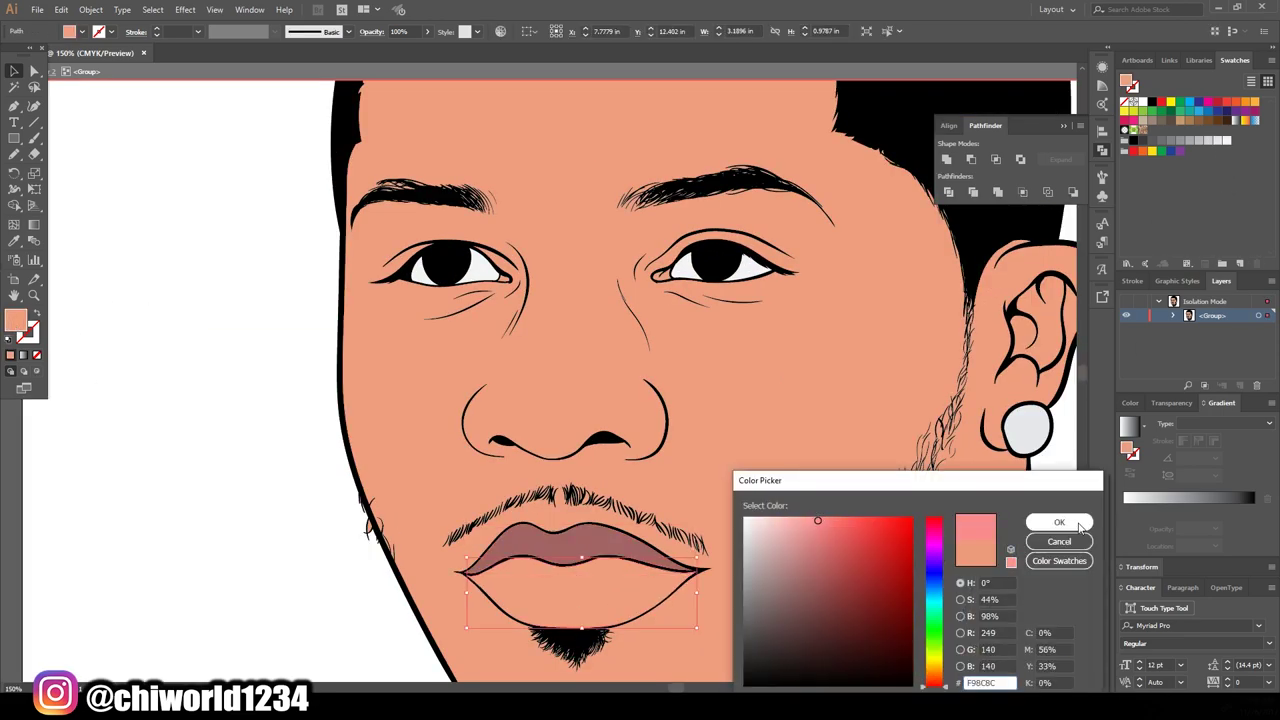
left_click(1059, 522)
key("ctrl+plus")
key("ctrl+plus")
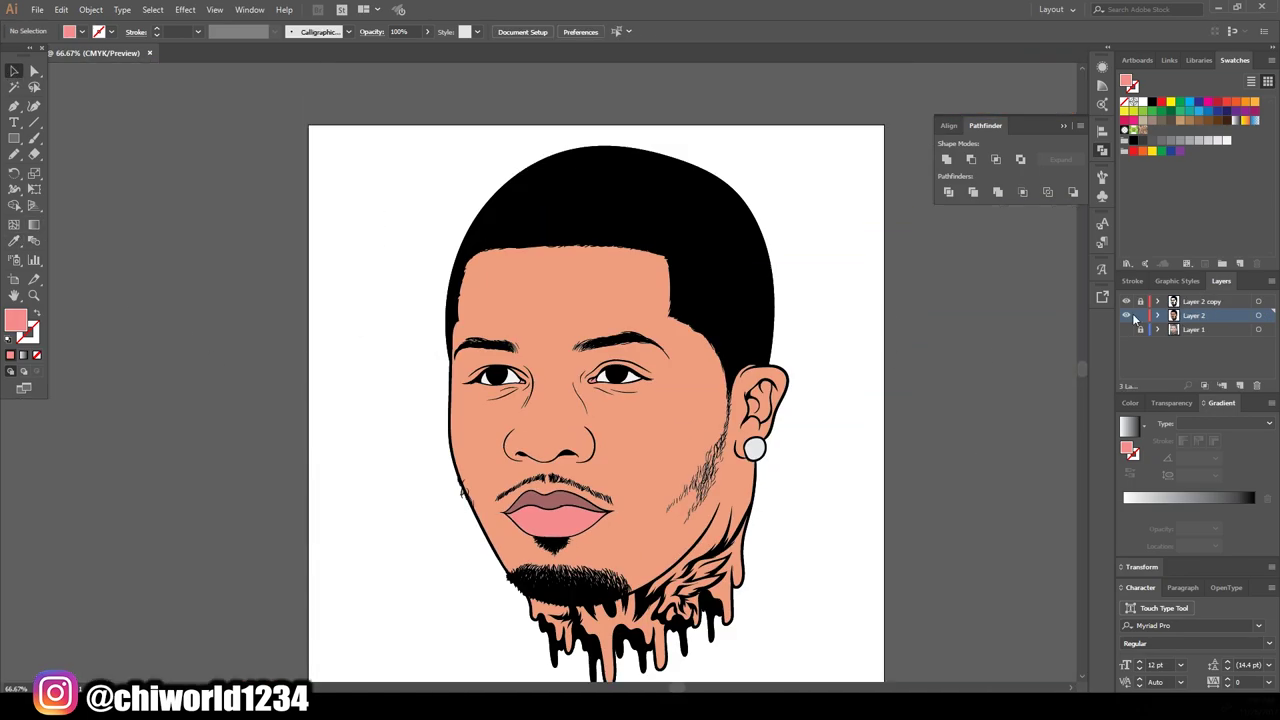
Step: Add a new layer and set a new fill colour sampled from the artwork
left_click(1240, 385)
key("ctrl+plus")
key("ctrl+plus")
key("i")
double_click(16, 318)
left_click(1059, 522)
key("ctrl+plus")
key("ctrl+plus")
key("ctrl+plus")
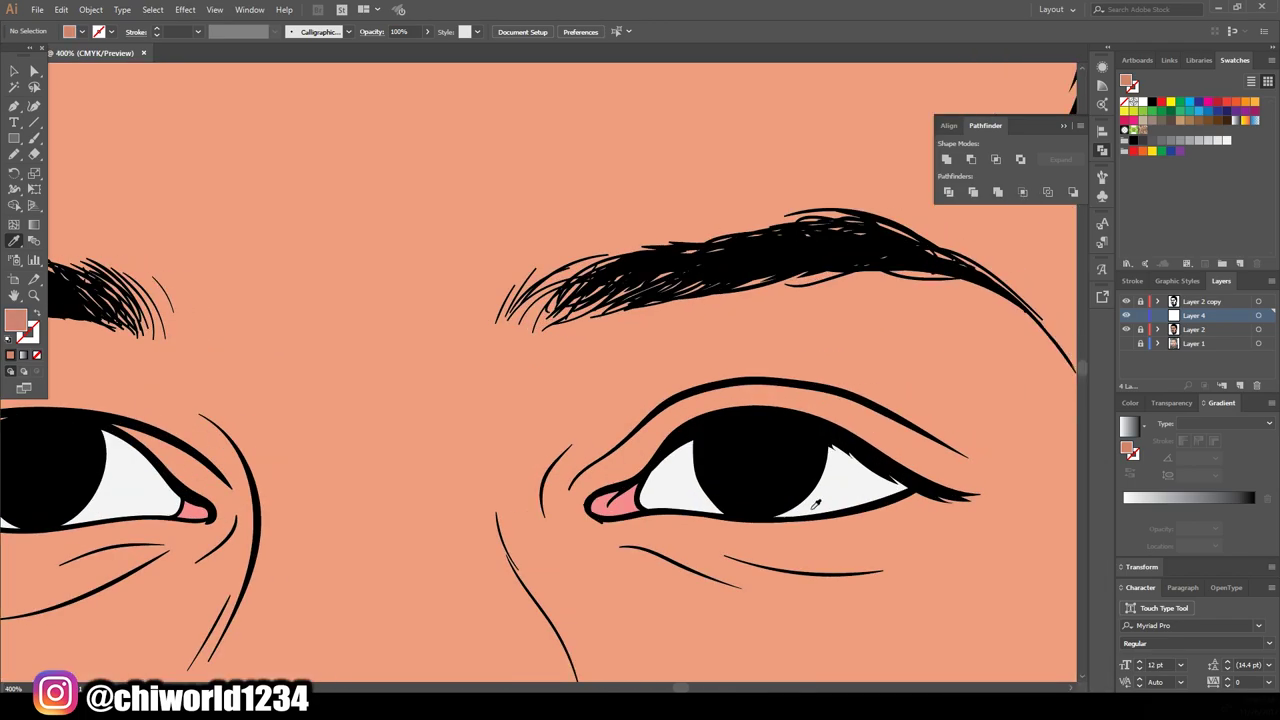
Step: Duplicate Layer 2 as Layer 2 copy 2 and expand its contents
left_click_drag(1195, 302, 1180, 322)
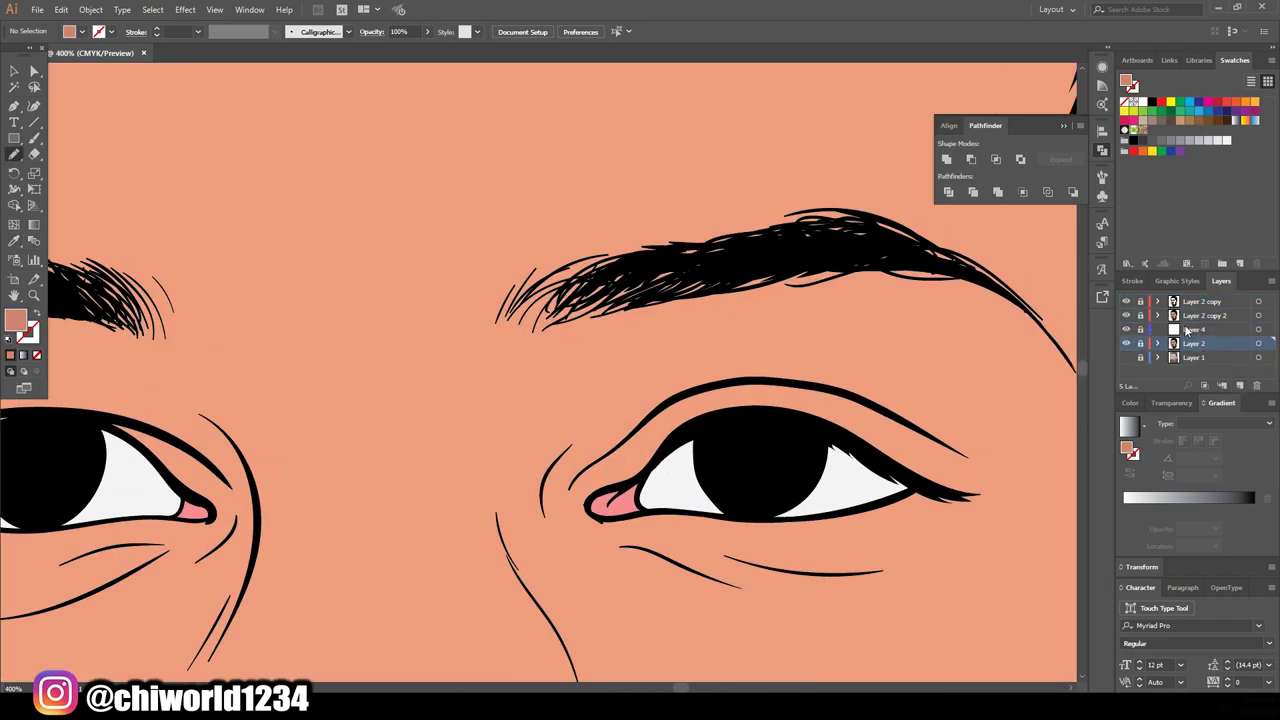
key("ctrl+1")
key("ctrl+minus")
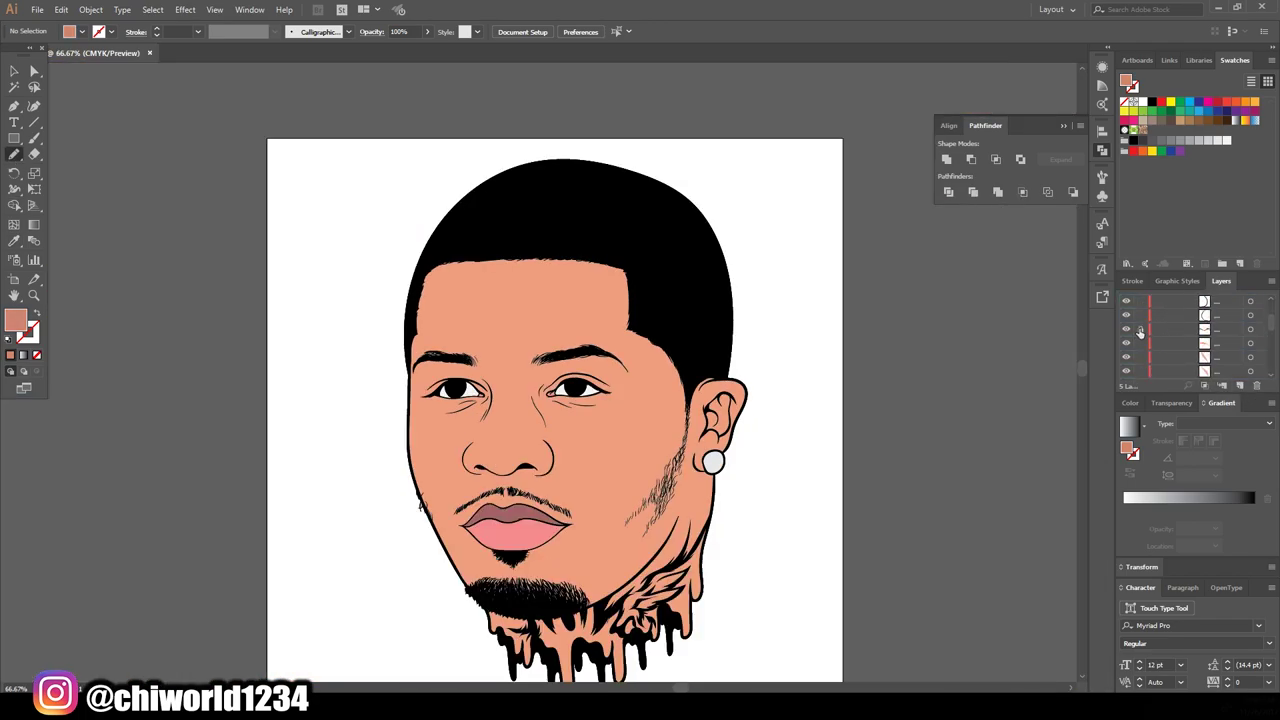
left_click(1158, 315)
Step: Isolate the skin group to inspect the eyes, nose and mouth, then exit isolation
key("v")
double_click(486, 286)
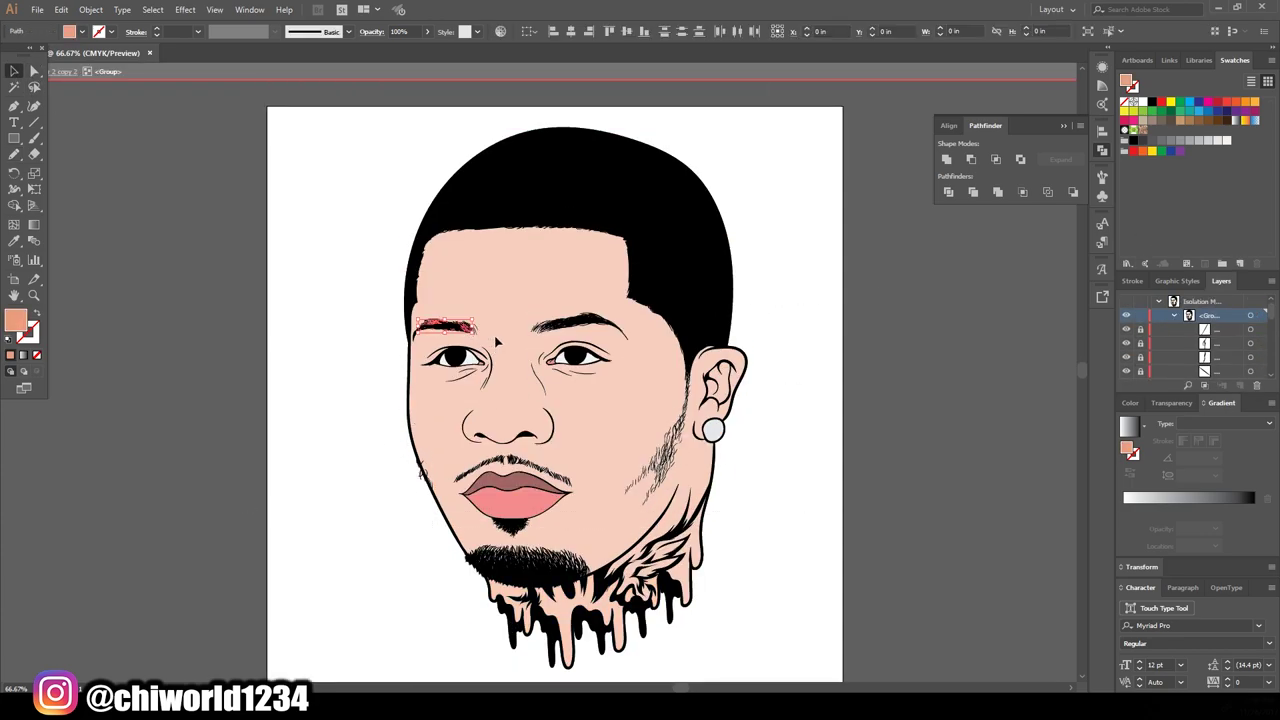
key("ctrl+plus")
key("ctrl+plus")
key("ctrl+plus")
key("ctrl+minus")
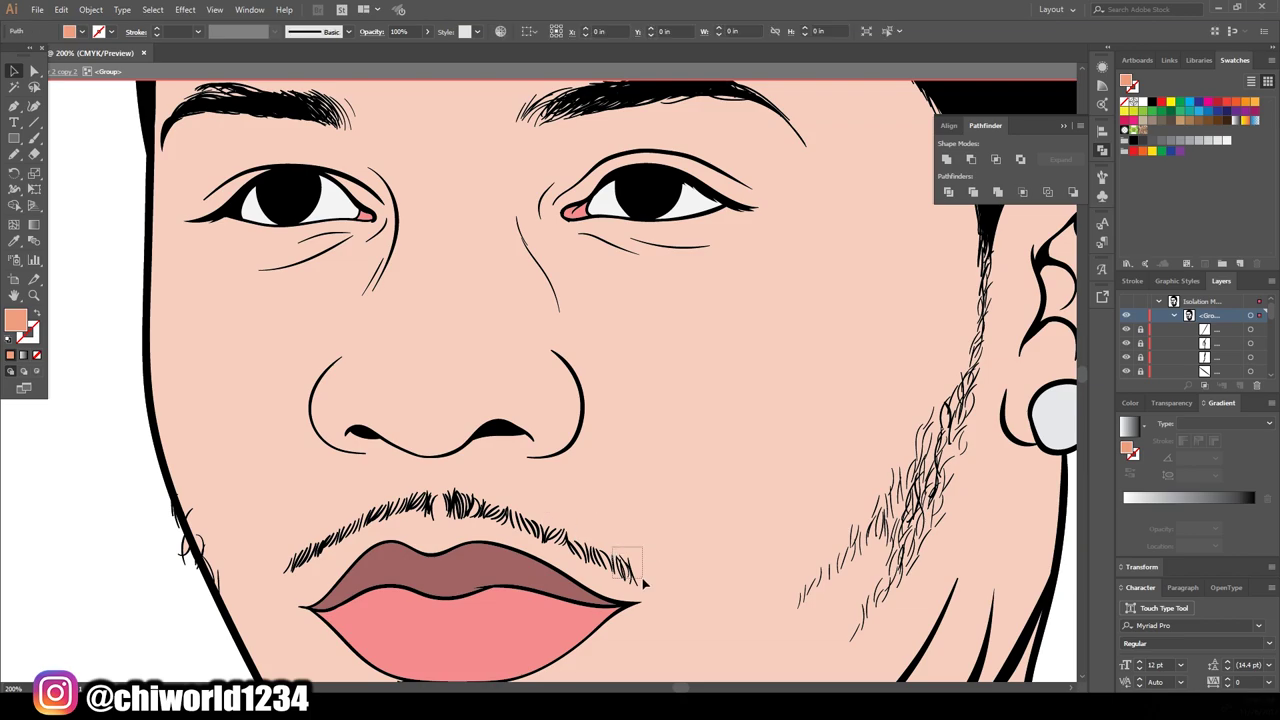
scroll(643, 586, "down", 4)
key("ctrl+minus")
key("ctrl+plus")
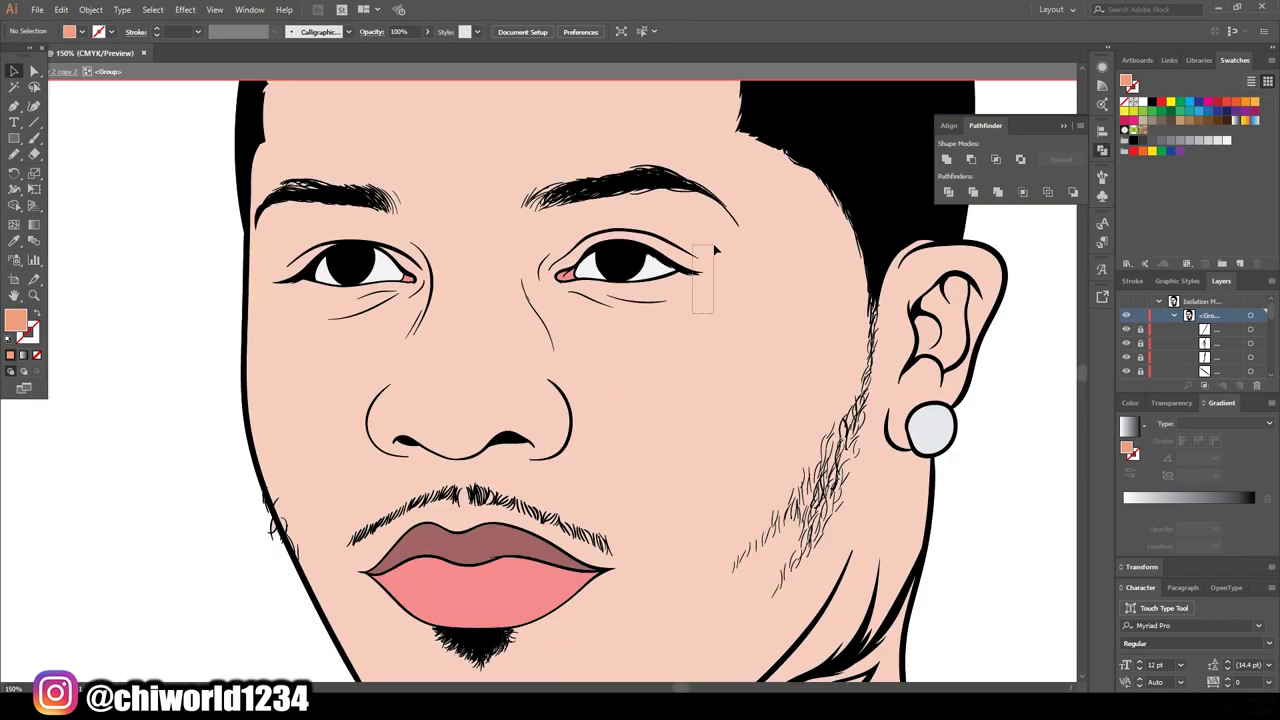
key("Escape")
key("ctrl+minus")
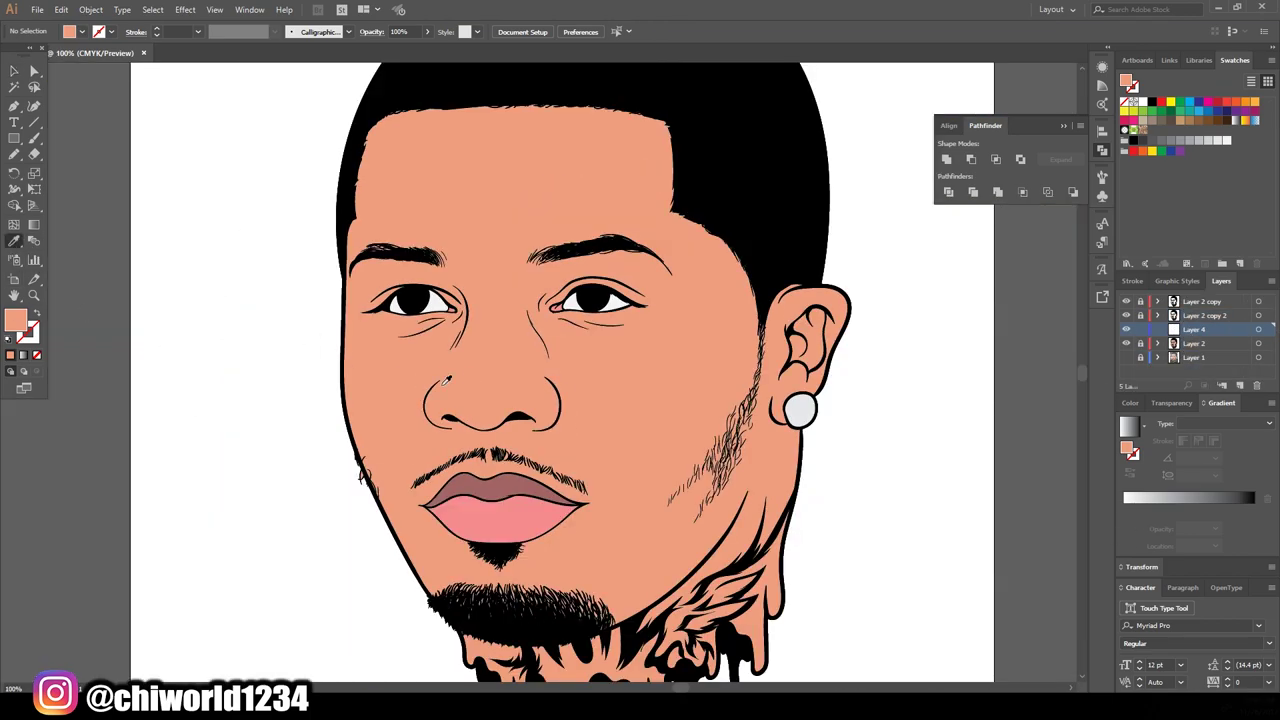
Step: Set the fill to a darker tan skin-shadow colour
double_click(22, 330)
left_click(814, 543)
left_click(1054, 523)
key("ctrl+plus")
key("ctrl+plus")
key("ctrl+plus")
key("ctrl+plus")
Step: Paint a shadow beside the inner eye corner, checking the recolour options unchanged
key("b")
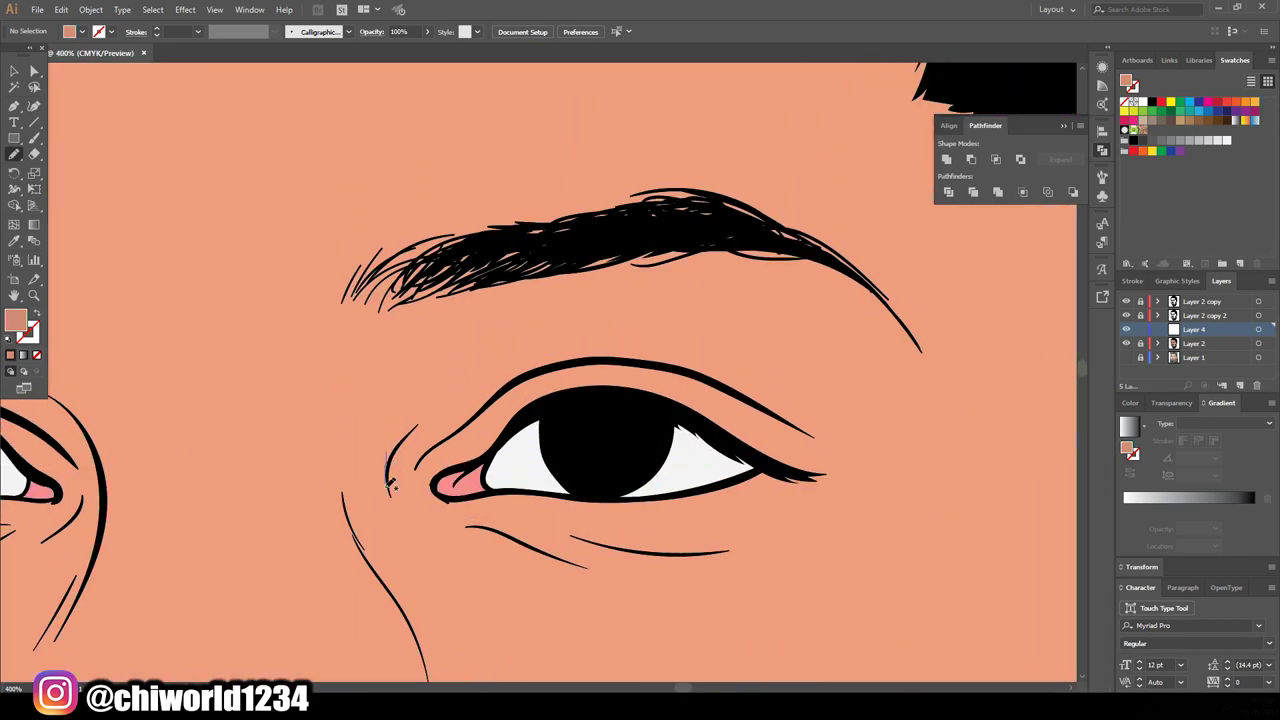
left_click_drag(298, 436, 360, 540)
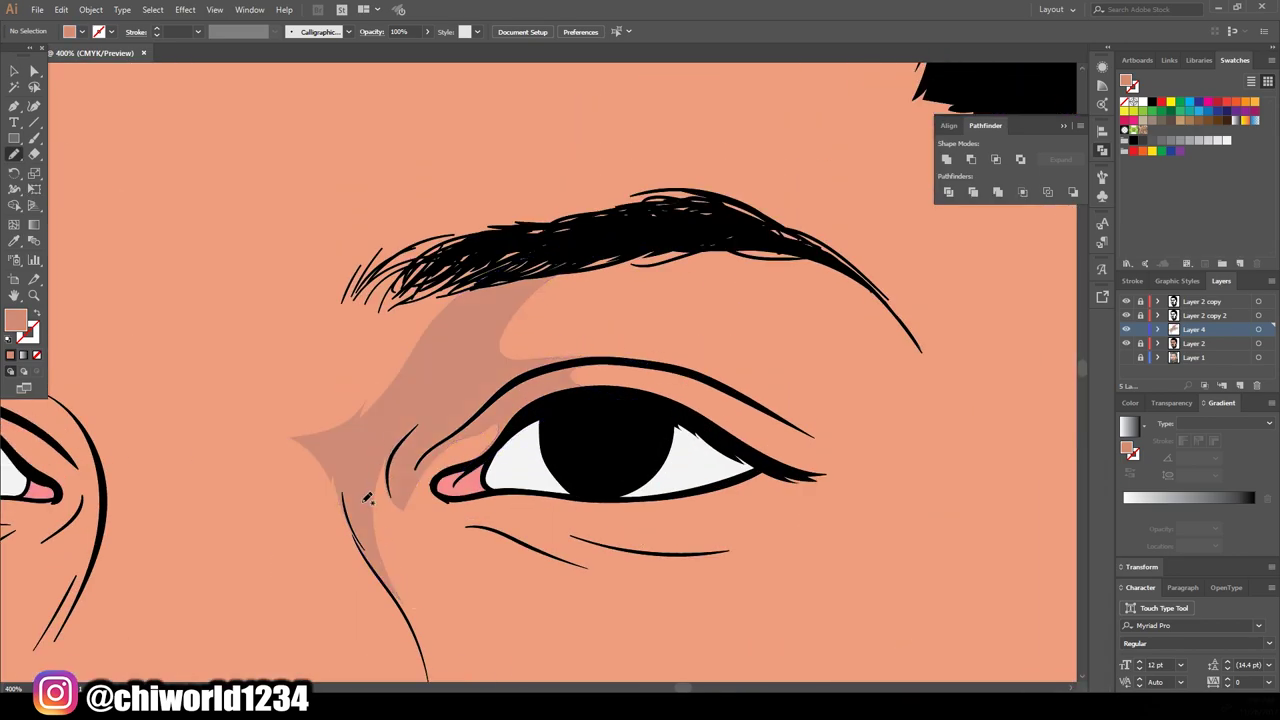
key("ctrl+minus")
key("ctrl+minus")
key("ctrl+minus")
key("ctrl+plus")
key("ctrl+plus")
key("v")
left_click(640, 420)
left_click(90, 9)
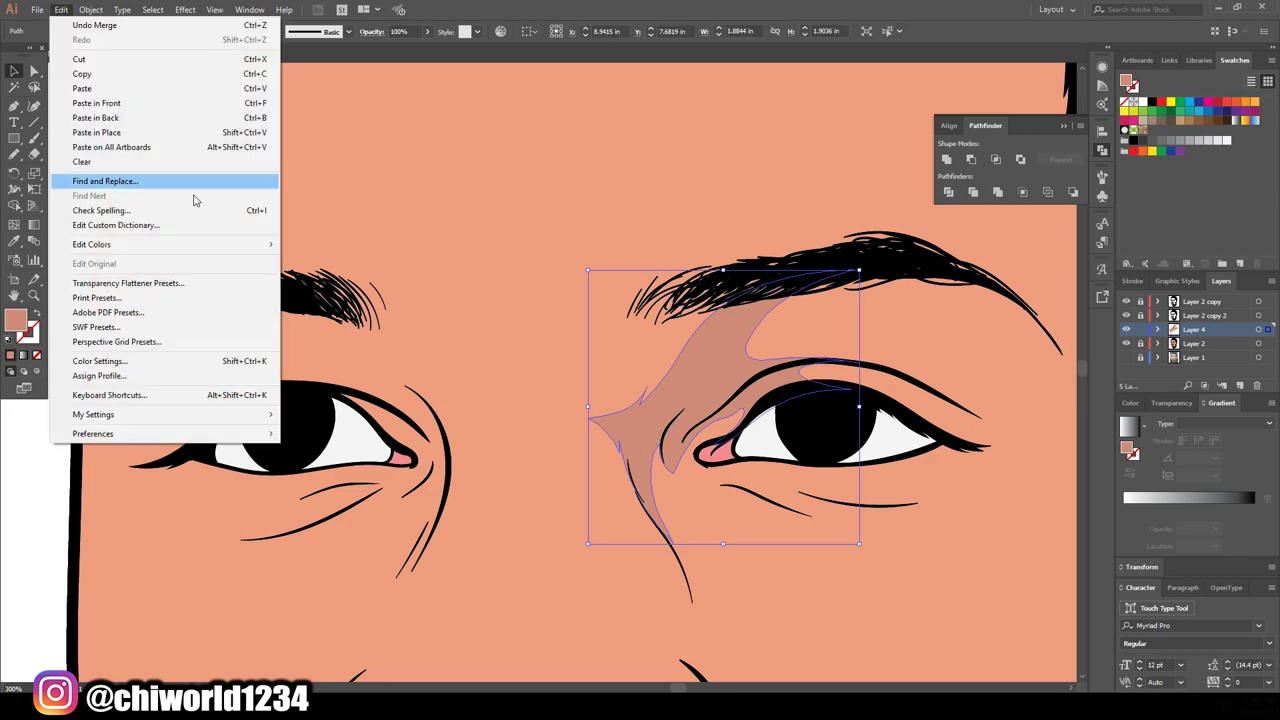
left_click(314, 297)
left_click(339, 374)
key("ctrl+minus")
key("ctrl+plus")
key("b")
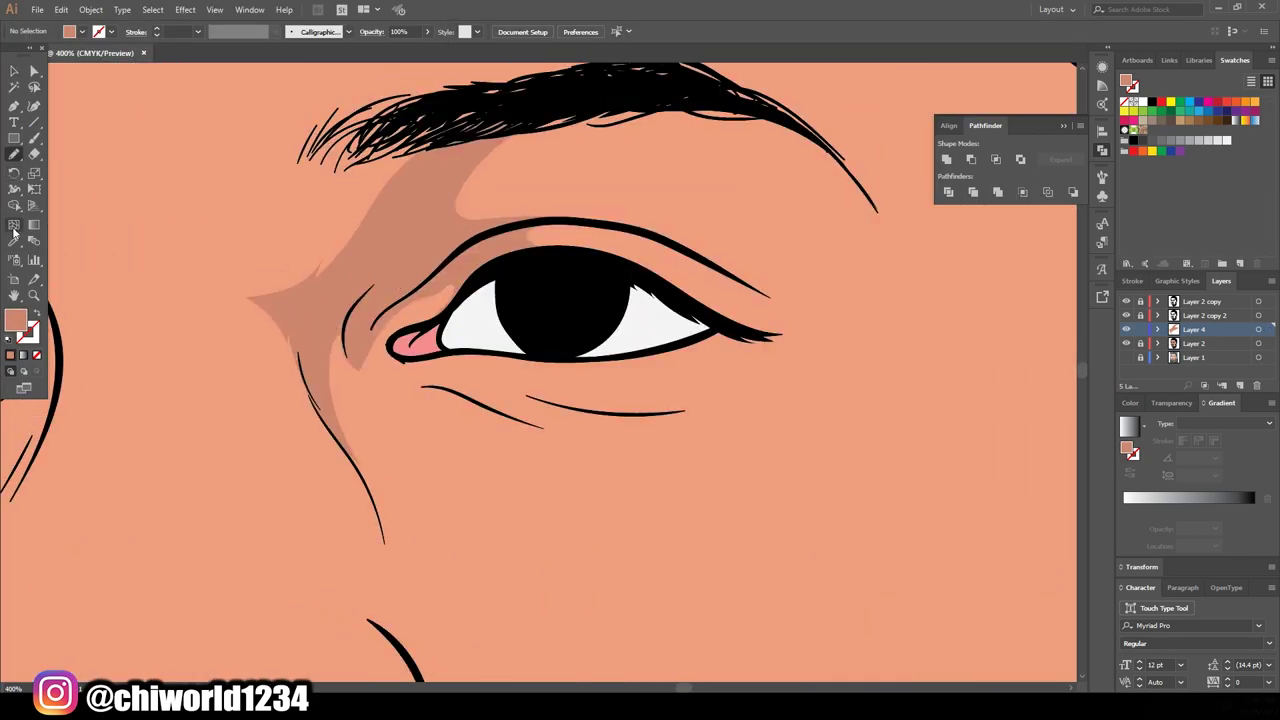
scroll(600, 350, "up", 1)
Step: Shade the right eyelid, brow, under-eye and the side of the nose
left_click_drag(612, 342, 683, 283)
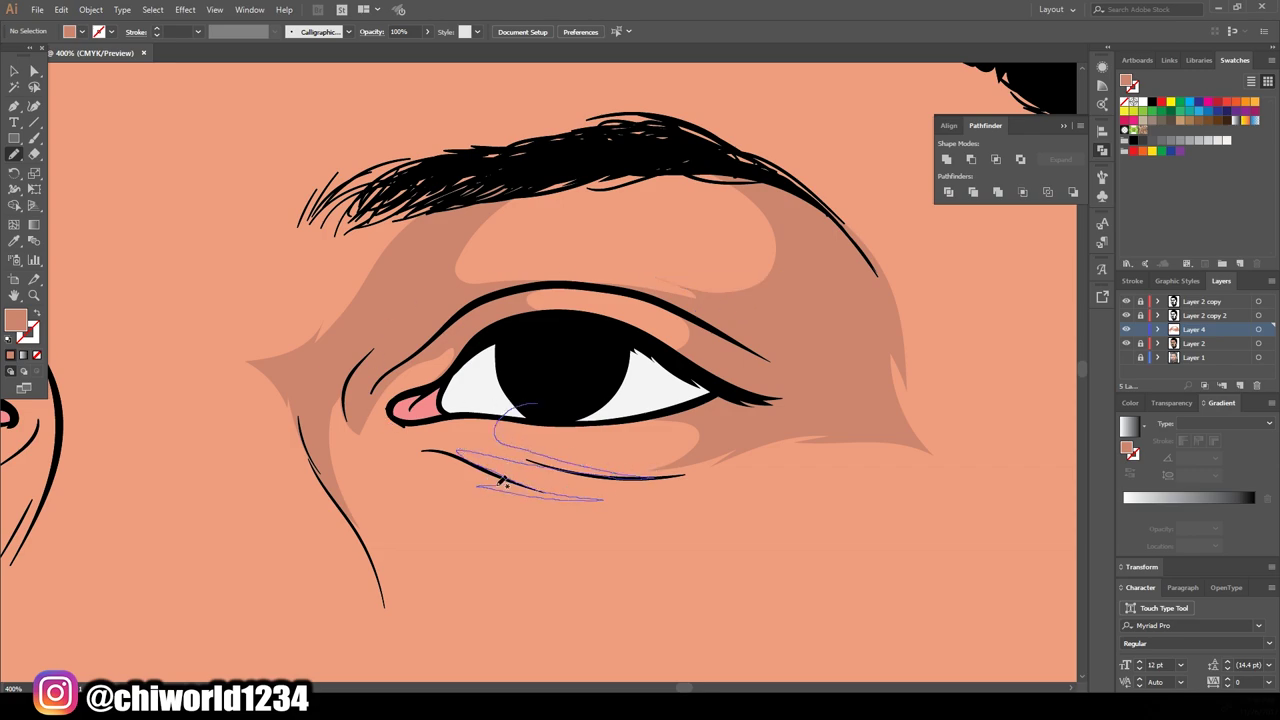
mouse_move(503, 483)
left_mouse_down()
mouse_move(365, 403)
mouse_move(372, 430)
left_mouse_up()
key("ctrl+minus")
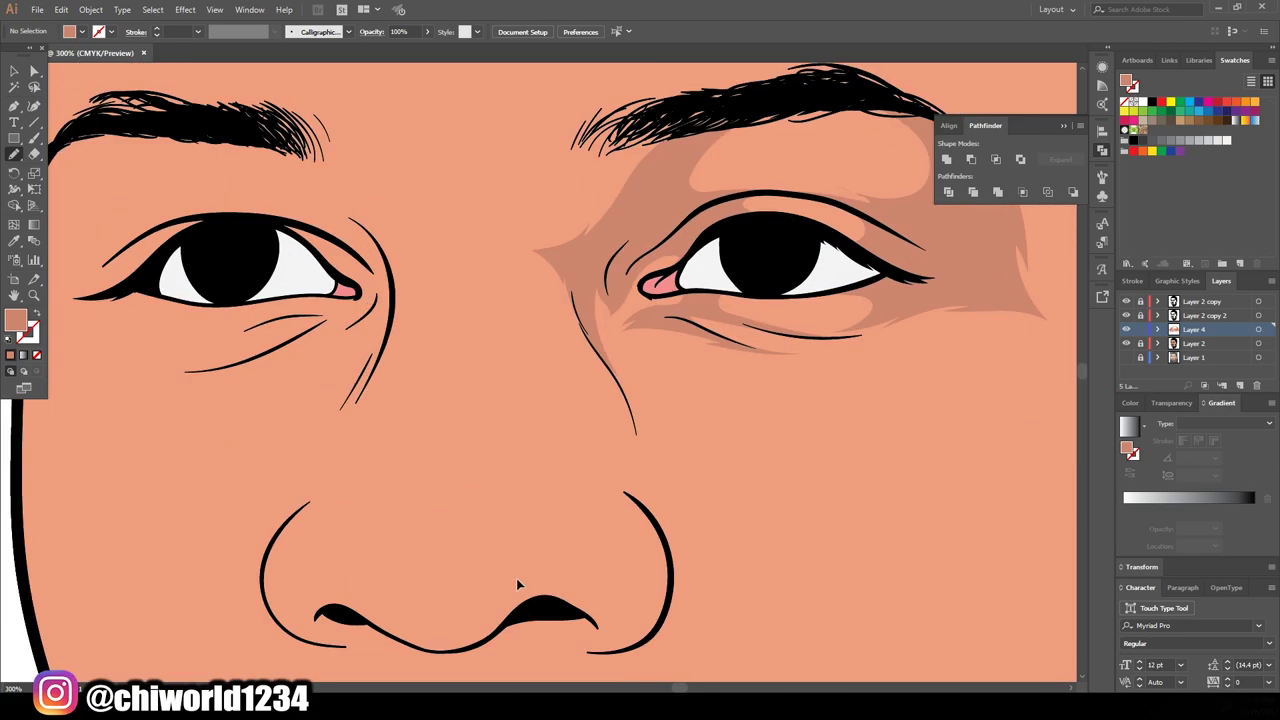
left_click_drag(516, 578, 580, 626)
left_click_drag(651, 325, 706, 491)
left_click_drag(599, 303, 600, 305)
mouse_move(656, 292)
left_mouse_down()
mouse_move(622, 298)
mouse_move(688, 278)
left_mouse_up()
scroll(686, 300, "down", 3)
scroll(686, 350, "up", 1)
left_click_drag(728, 480, 677, 400)
left_click_drag(652, 337, 718, 433)
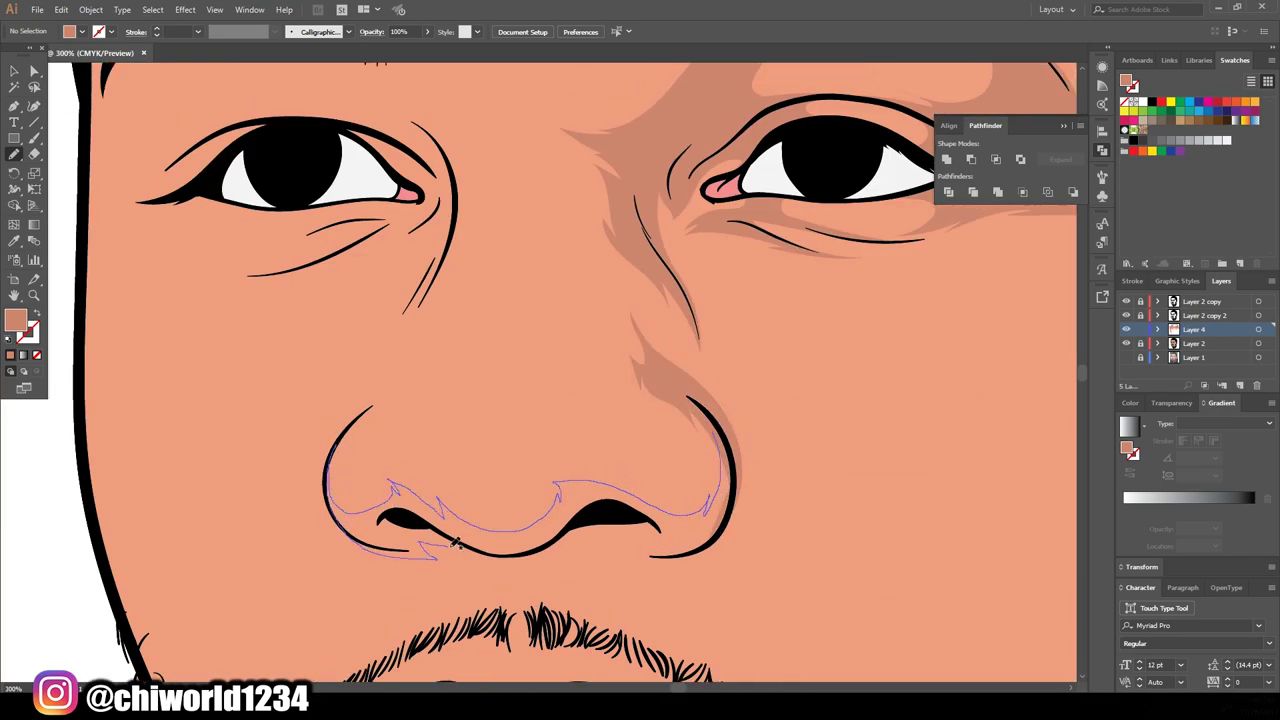
scroll(737, 467, "down", 3)
scroll(560, 420, "up", 3)
scroll(535, 415, "up", 1)
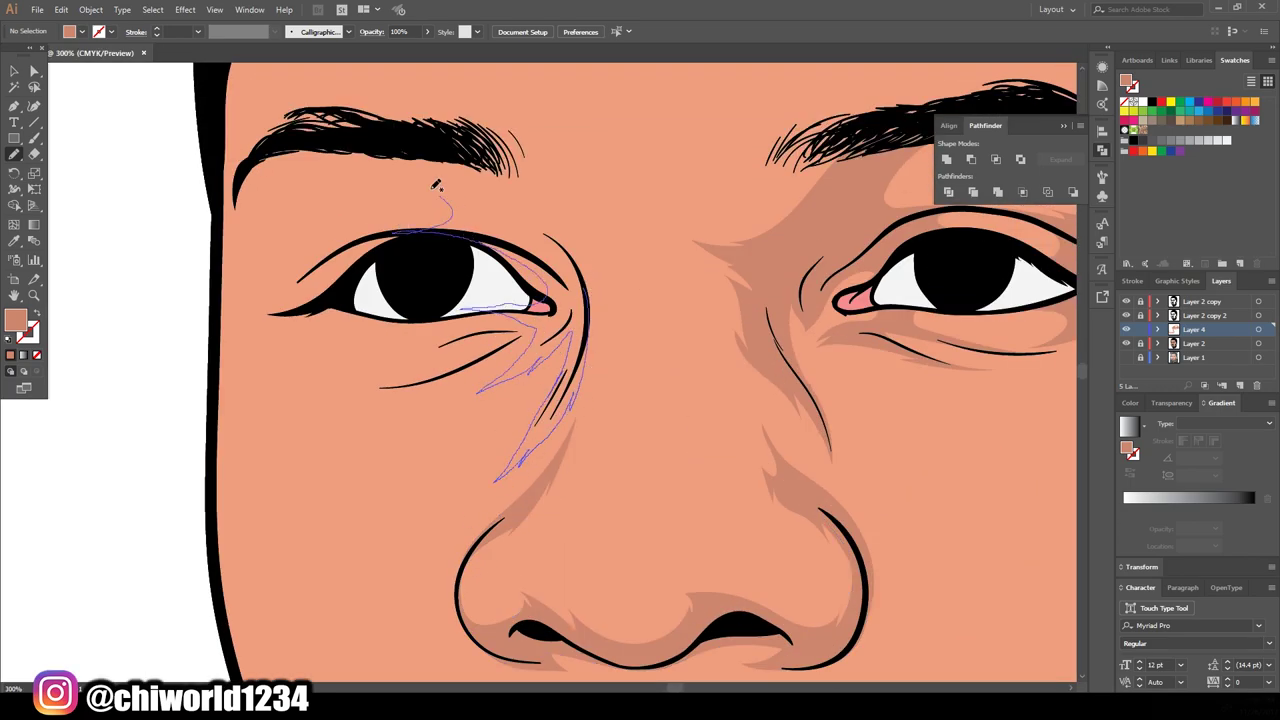
Step: Shade the left eye's inner corner, under-eye, upper lid and outer socket
left_click_drag(436, 186, 436, 186)
scroll(436, 186, "down", 2)
scroll(525, 415, "up", 3)
left_click_drag(770, 350, 525, 415)
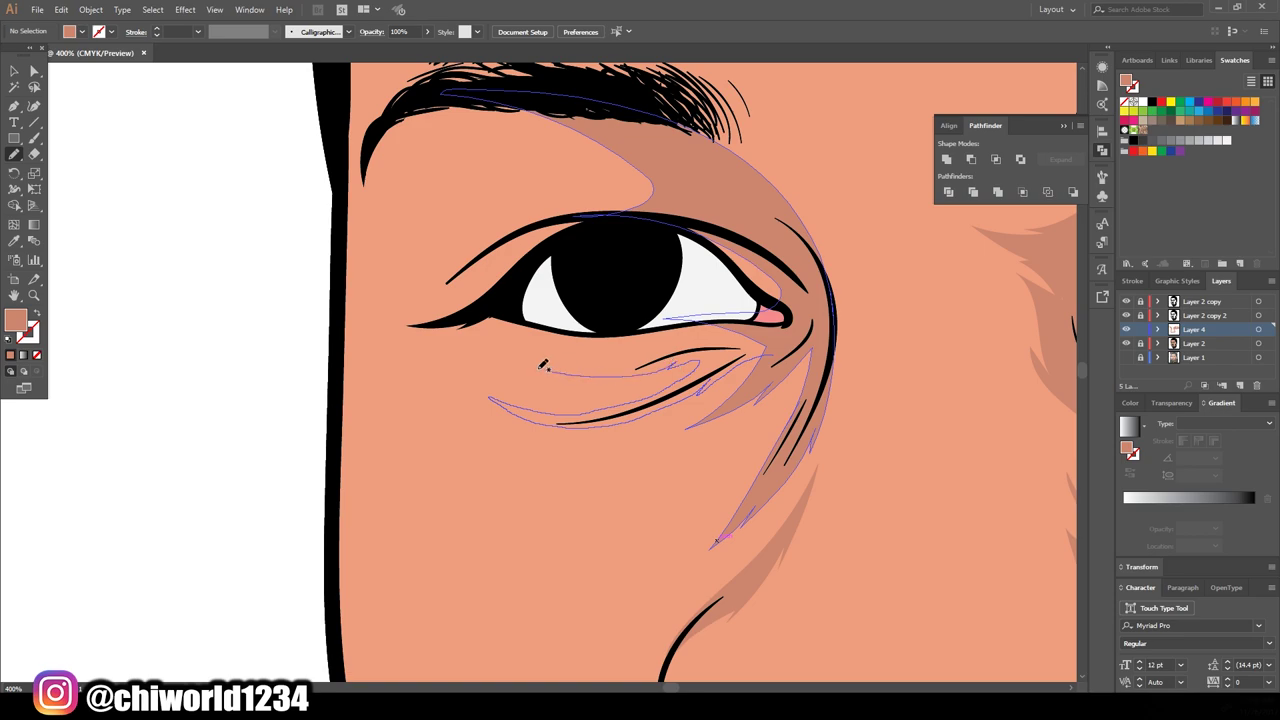
scroll(543, 368, "up", 1)
left_click_drag(543, 366, 484, 276)
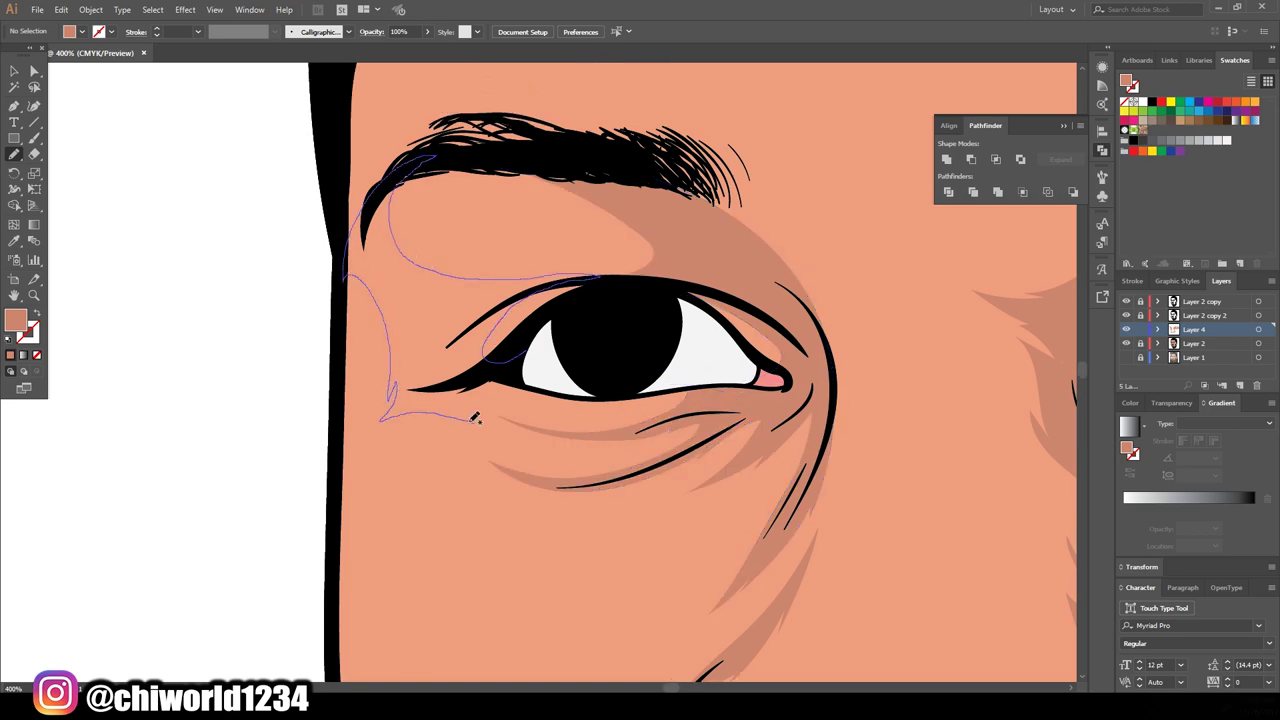
left_click_drag(475, 418, 475, 418)
scroll(475, 418, "down", 3)
scroll(777, 609, "up", 2)
scroll(590, 622, "up", 1)
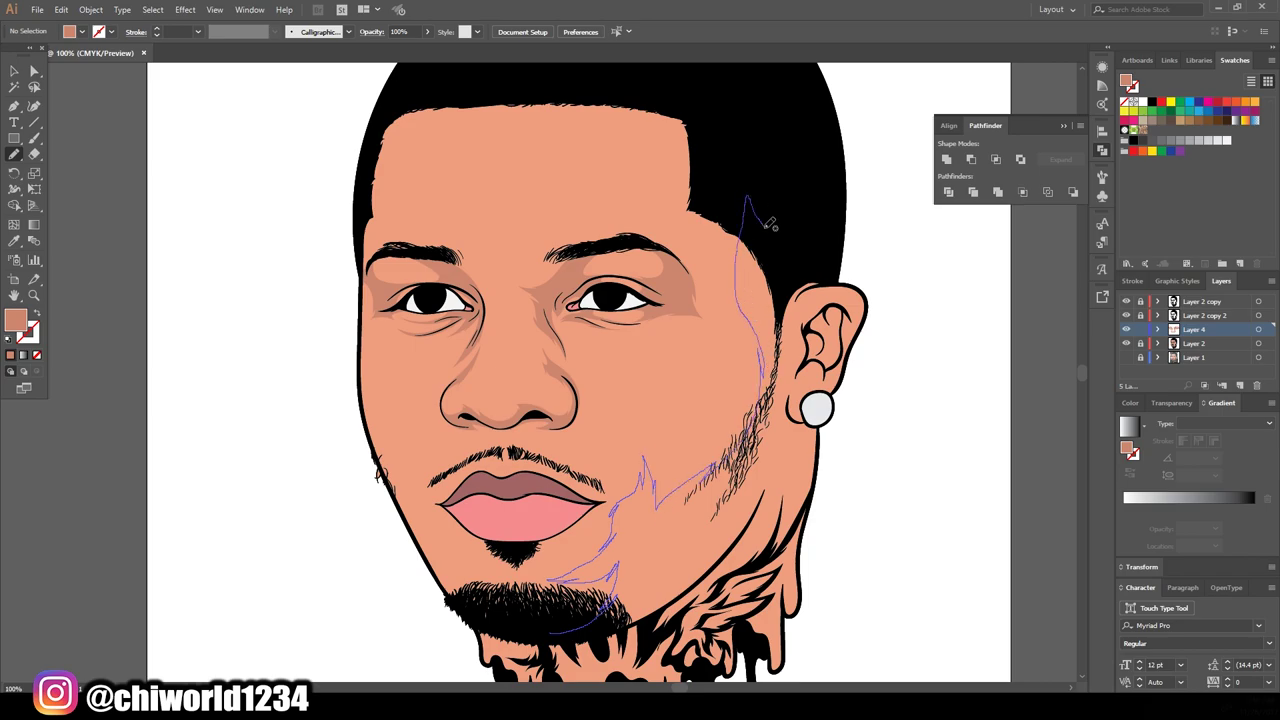
Step: Paint shadows on the right cheek, temple and right forehead
left_click_drag(740, 512, 740, 512)
scroll(740, 512, "down", 2)
scroll(677, 600, "up", 3)
scroll(677, 600, "up", 1)
left_click_drag(1025, 555, 958, 440)
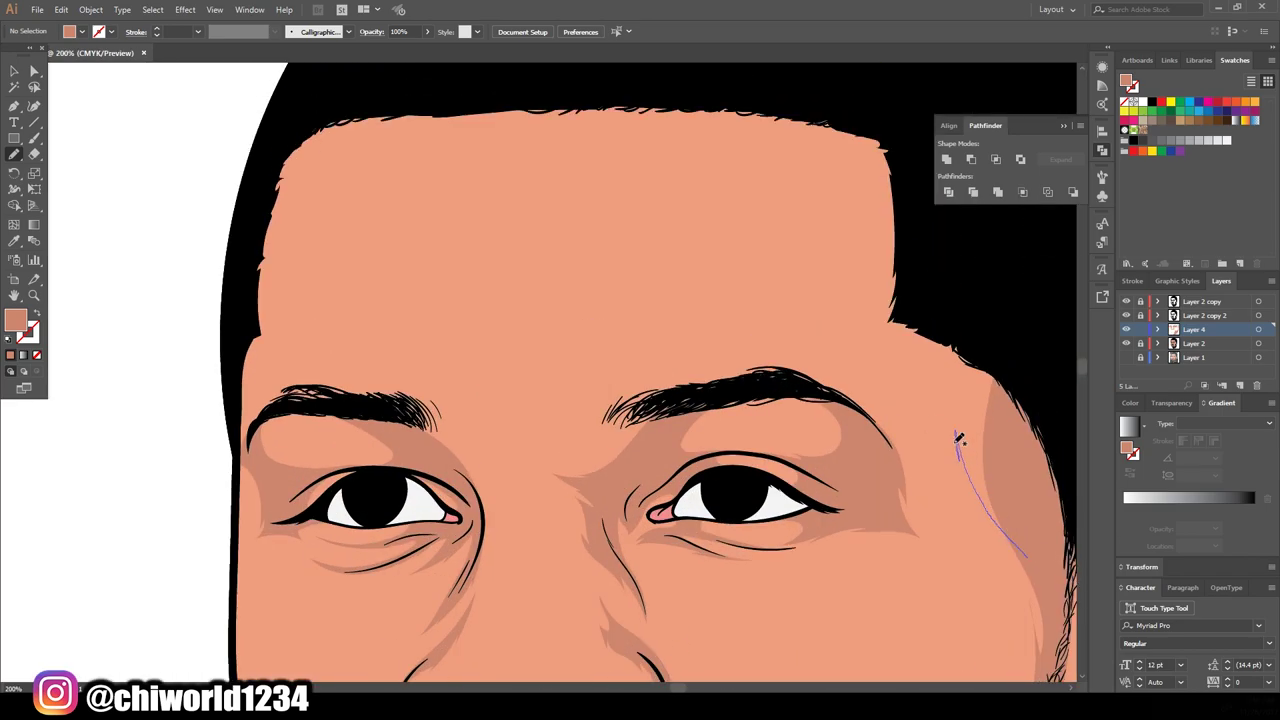
left_click_drag(766, 130, 880, 325)
scroll(737, 543, "down", 2)
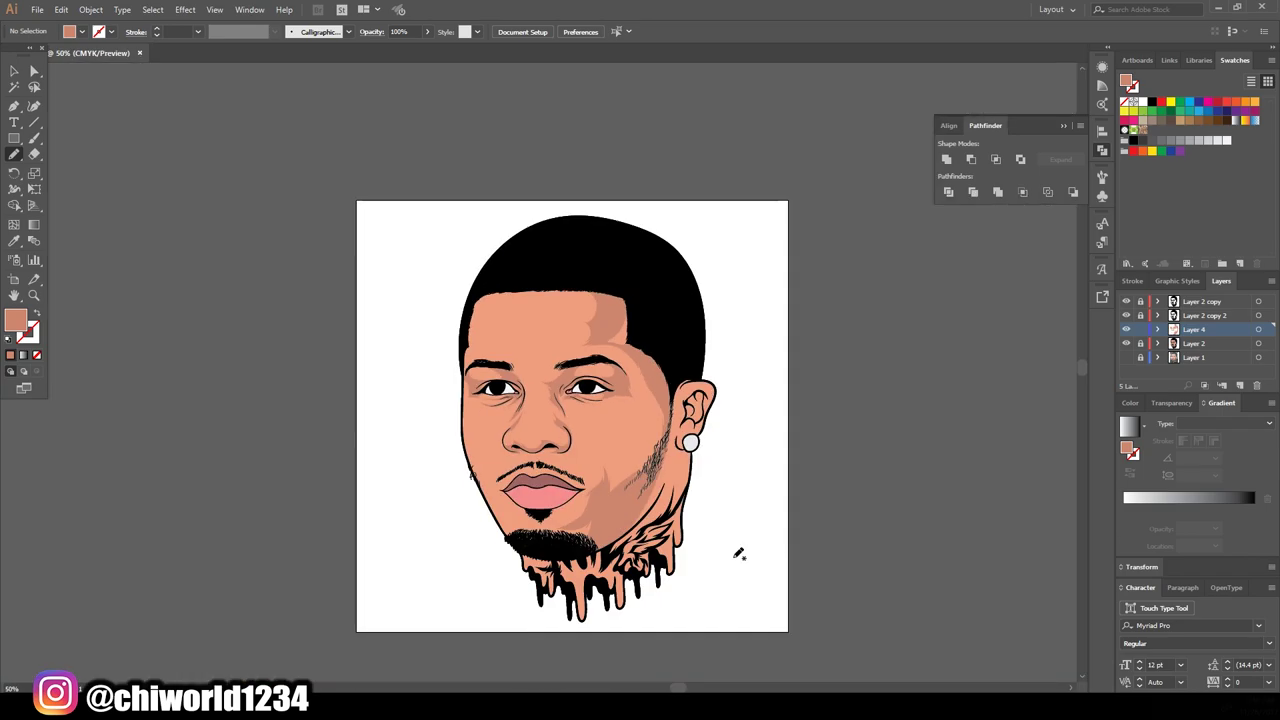
scroll(718, 540, "up", 2)
scroll(656, 515, "up", 1)
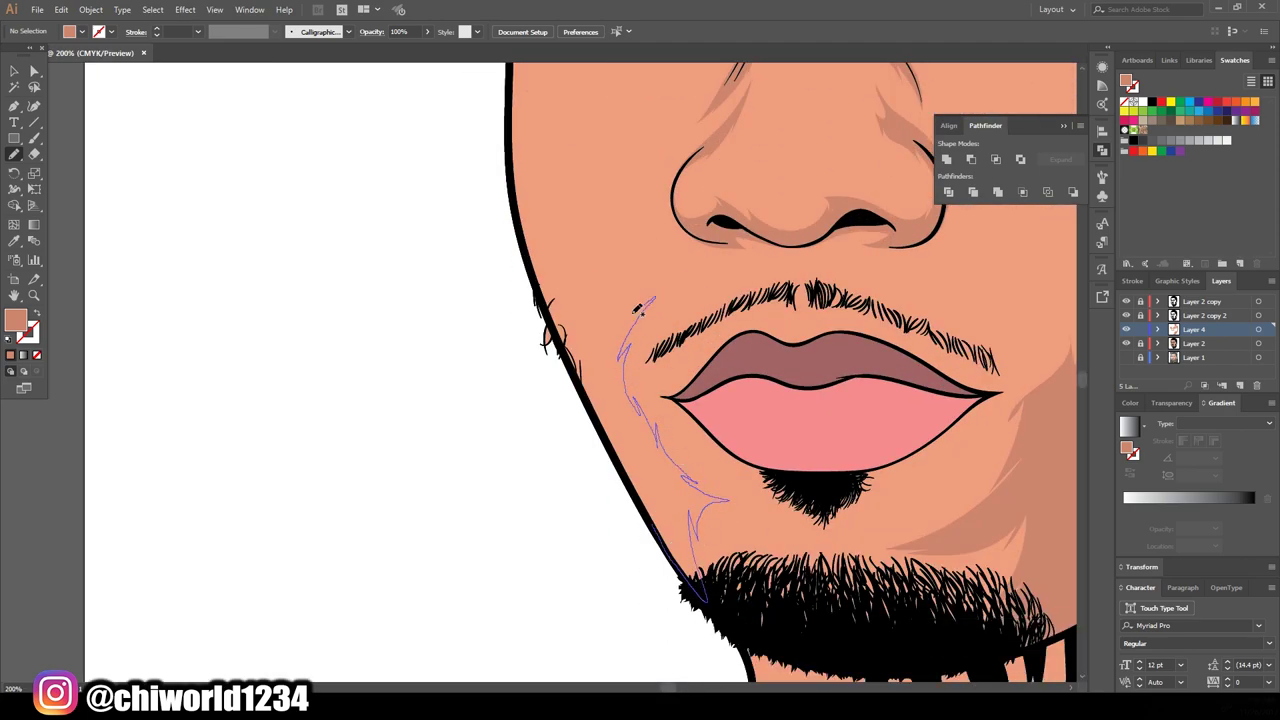
Step: Shade the left jaw, left cheek and left side of the forehead
left_click_drag(550, 300, 575, 277)
scroll(575, 517, "up", 5)
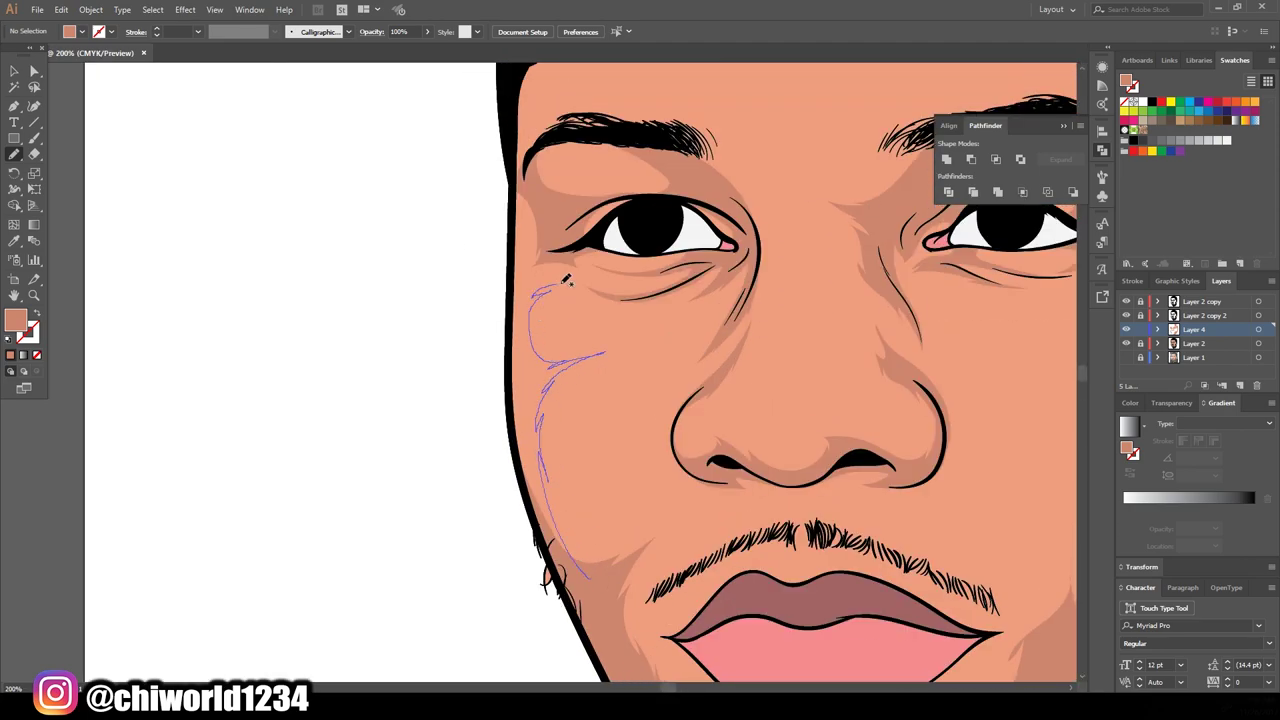
left_click_drag(535, 497, 535, 497)
scroll(535, 497, "down", 2)
scroll(417, 300, "up", 2)
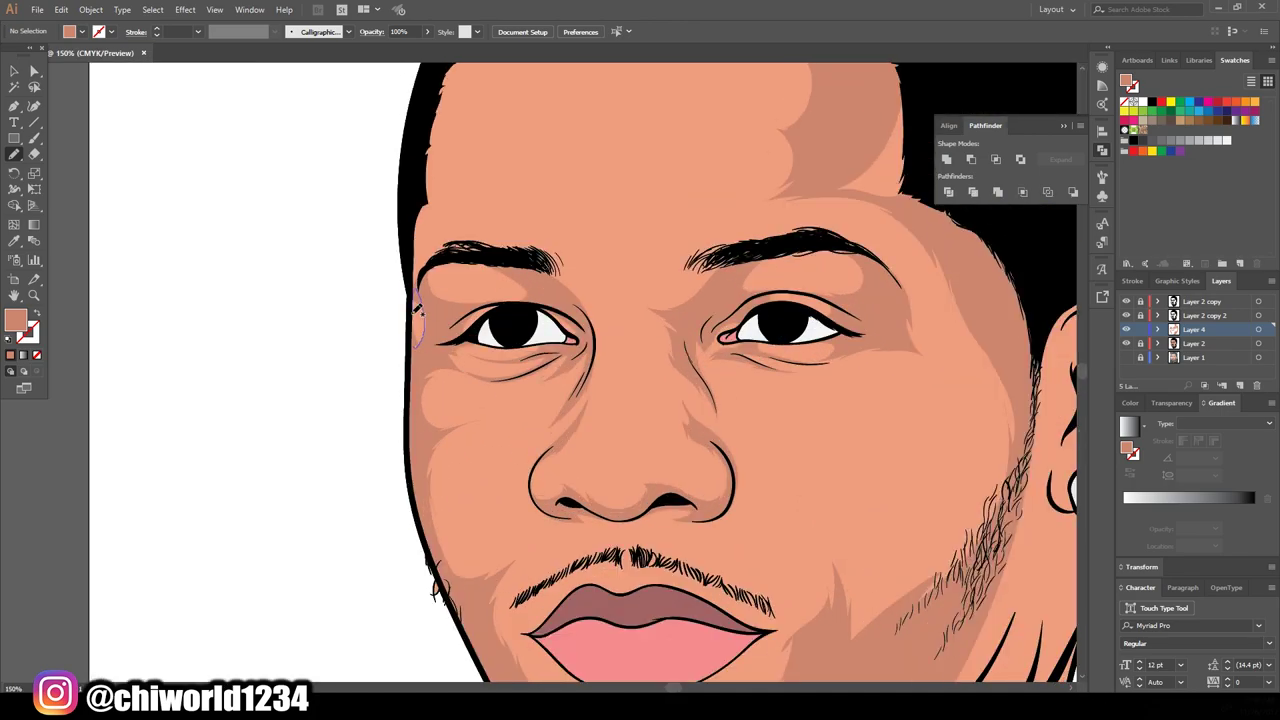
scroll(418, 360, "up", 3)
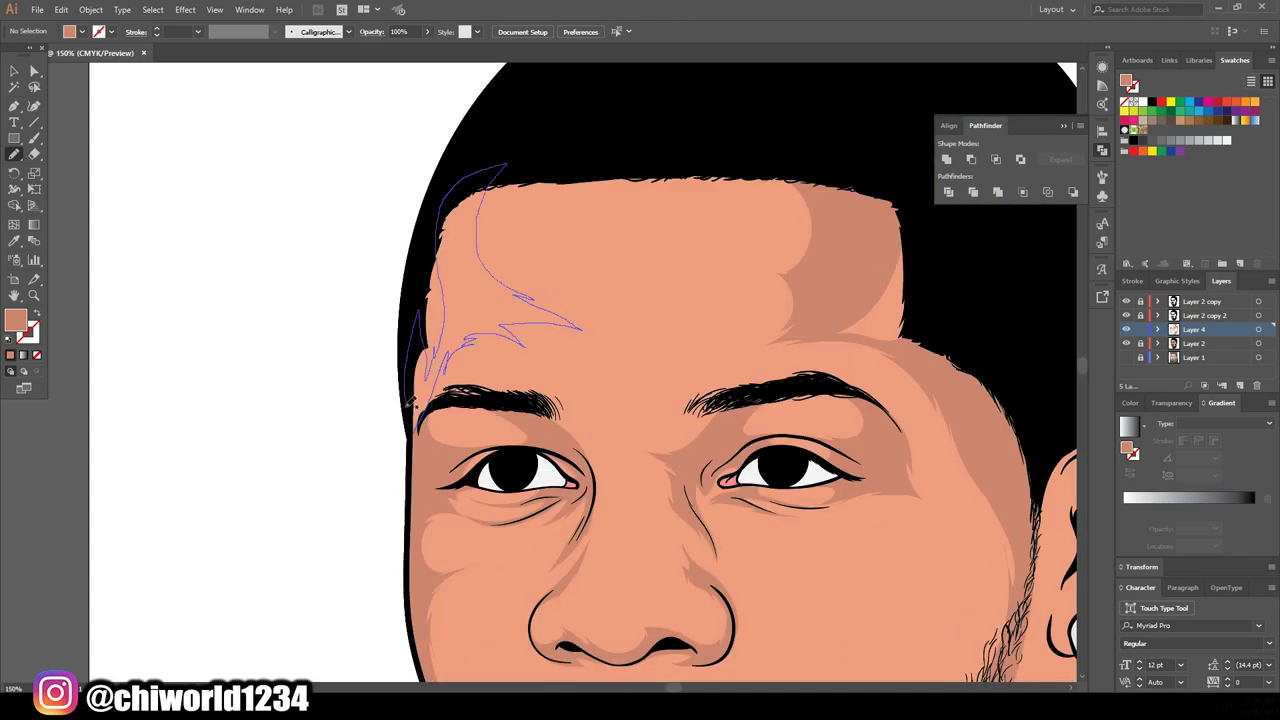
left_click_drag(414, 403, 414, 403)
scroll(414, 403, "down", 2)
scroll(766, 474, "up", 3)
scroll(766, 474, "down", 1)
Step: Shade the jaw below the ear, inside the ear, the neck and jawline
left_click_drag(505, 580, 626, 486)
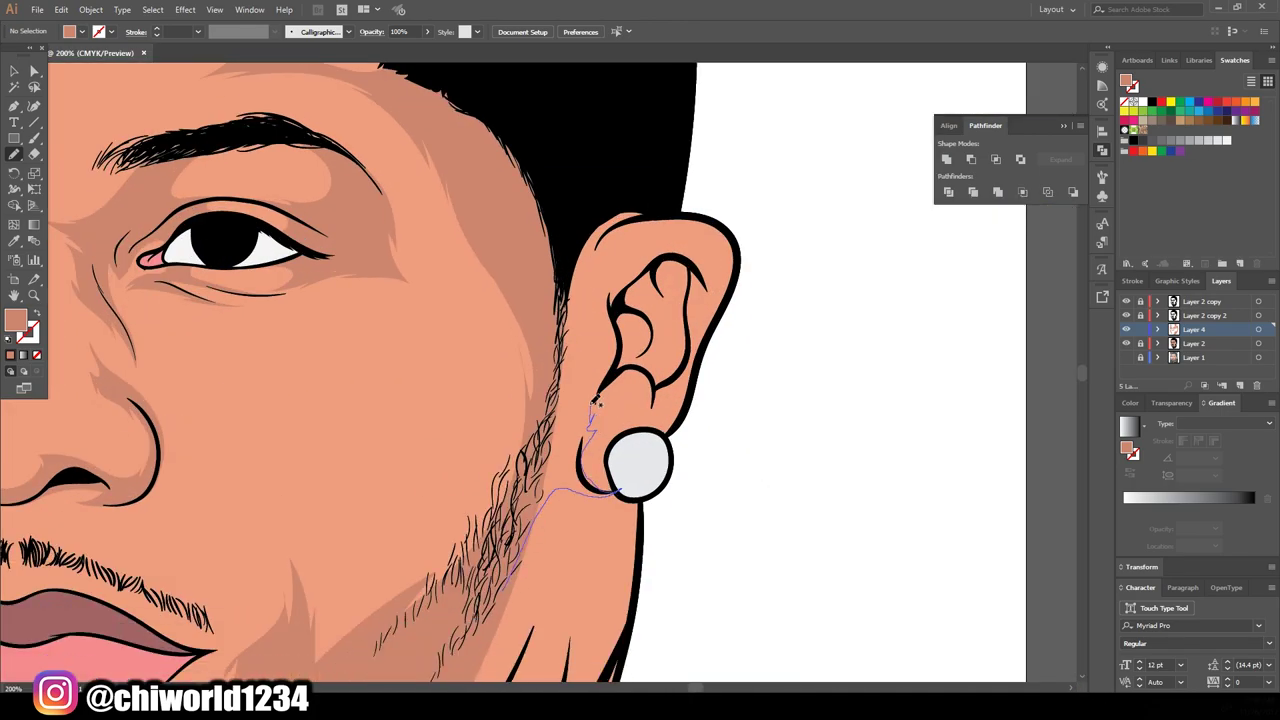
left_click_drag(634, 270, 598, 272)
scroll(634, 270, "up", 3)
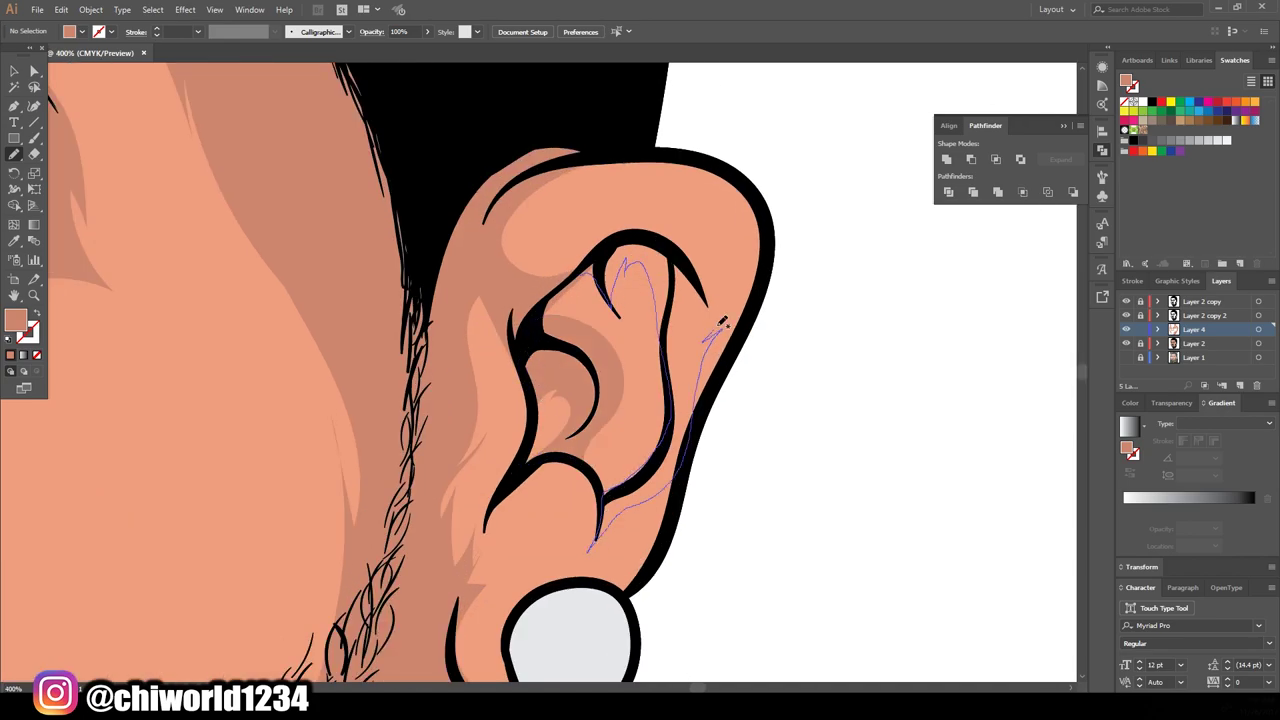
left_click_drag(720, 320, 720, 320)
scroll(720, 320, "down", 2)
scroll(669, 614, "up", 3)
left_click_drag(605, 295, 718, 192)
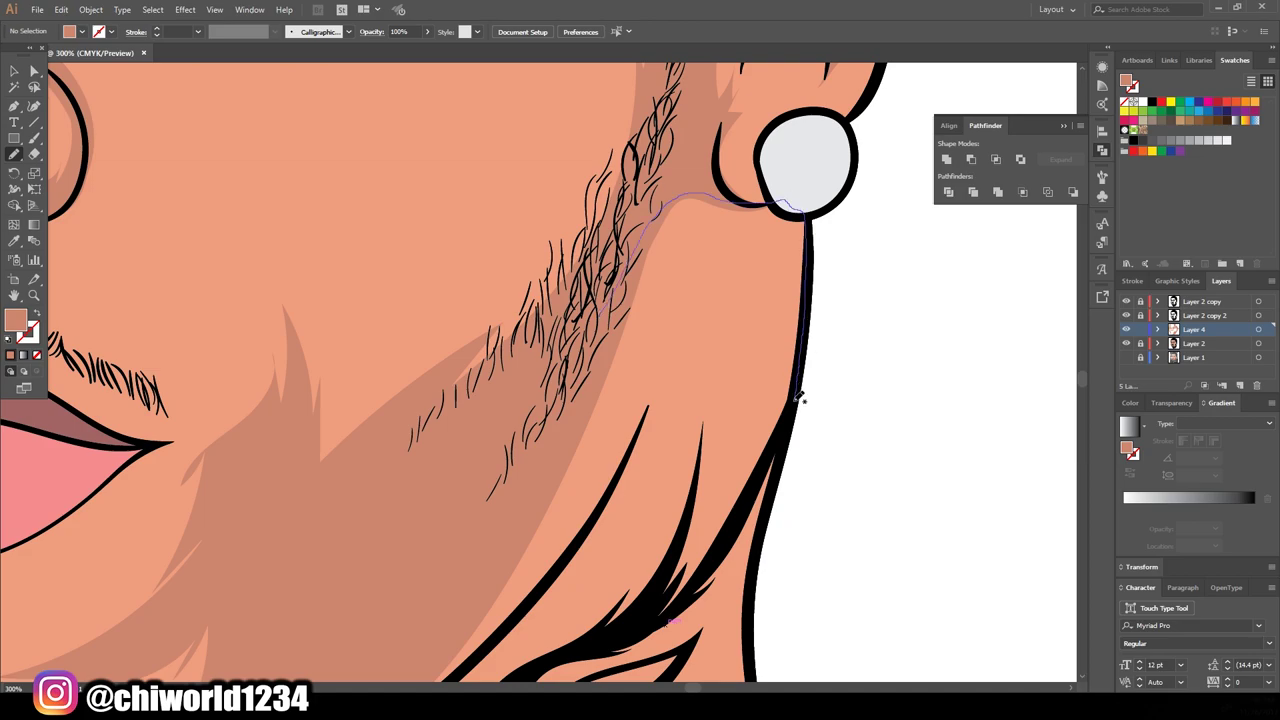
left_click_drag(798, 398, 798, 398)
scroll(798, 398, "down", 2)
scroll(571, 500, "up", 3)
Step: Shade along the bottom of the beard and under the mustache
left_click_drag(500, 376, 186, 455)
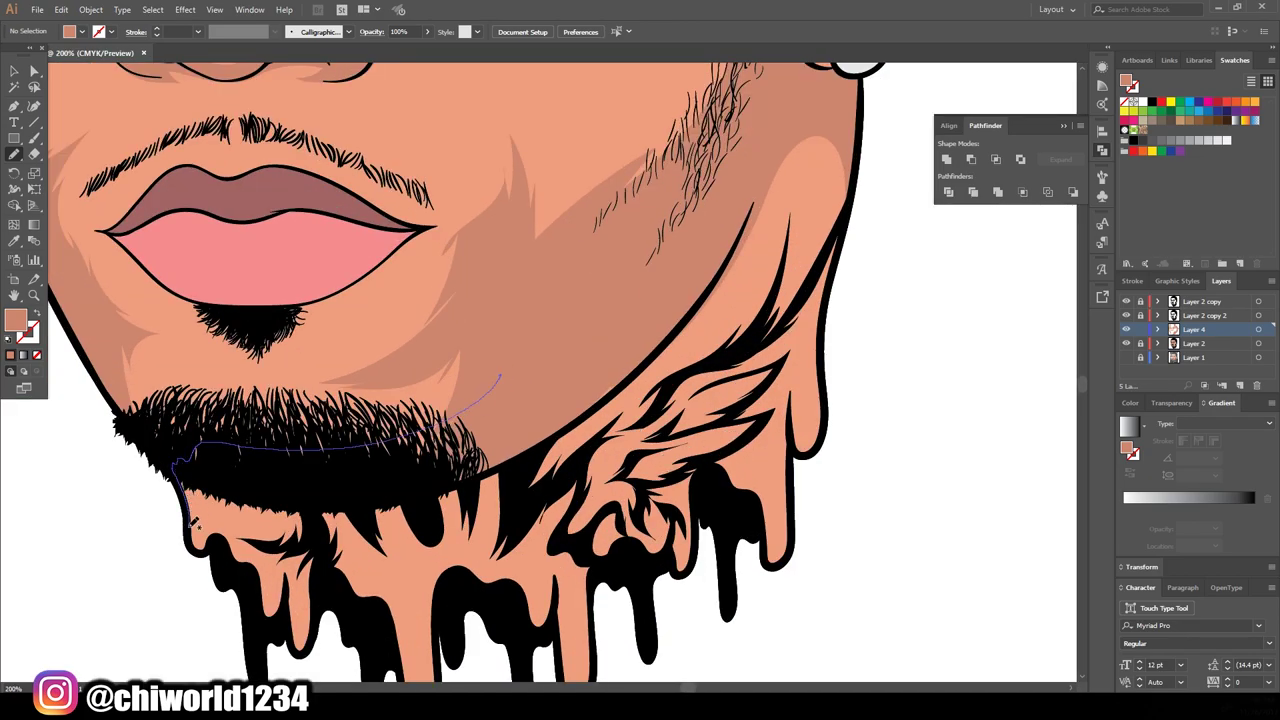
left_click(390, 640)
scroll(390, 640, "down", 2)
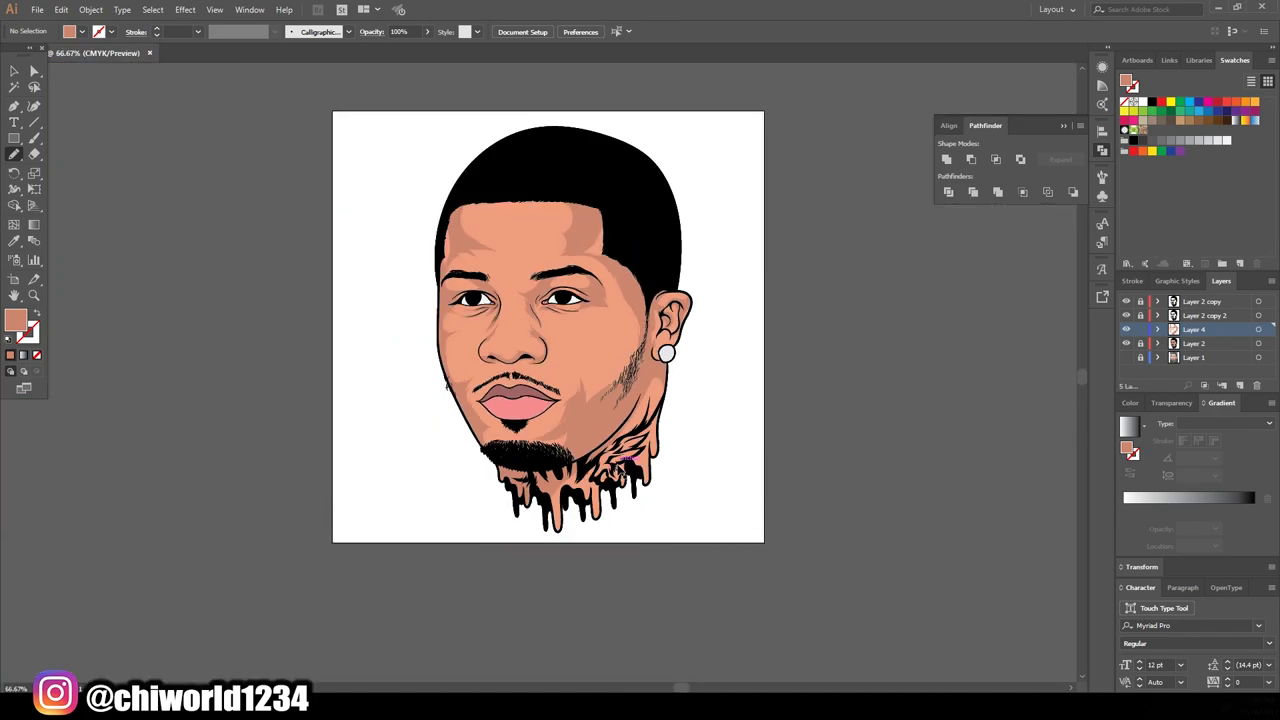
scroll(453, 430, "up", 3)
left_click_drag(453, 430, 400, 540)
scroll(600, 500, "down", 4)
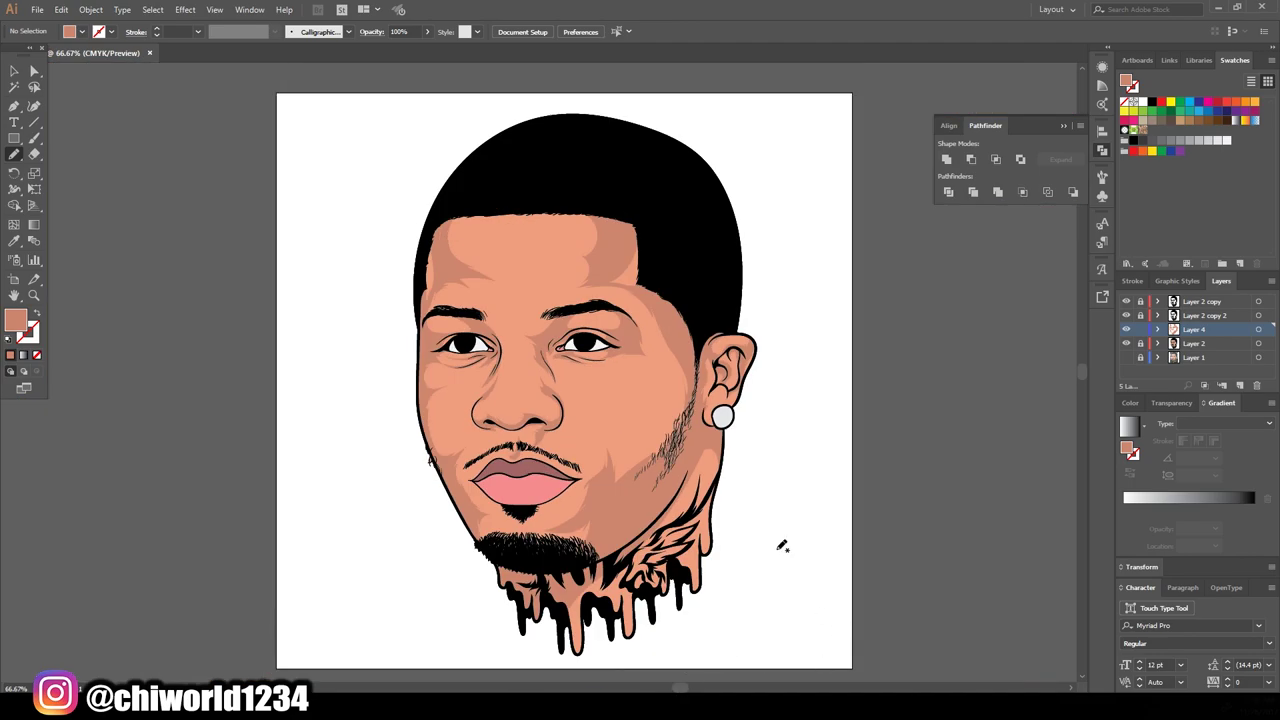
Step: Add a new layer and set the fill to a light tan colour
left_click(1240, 385)
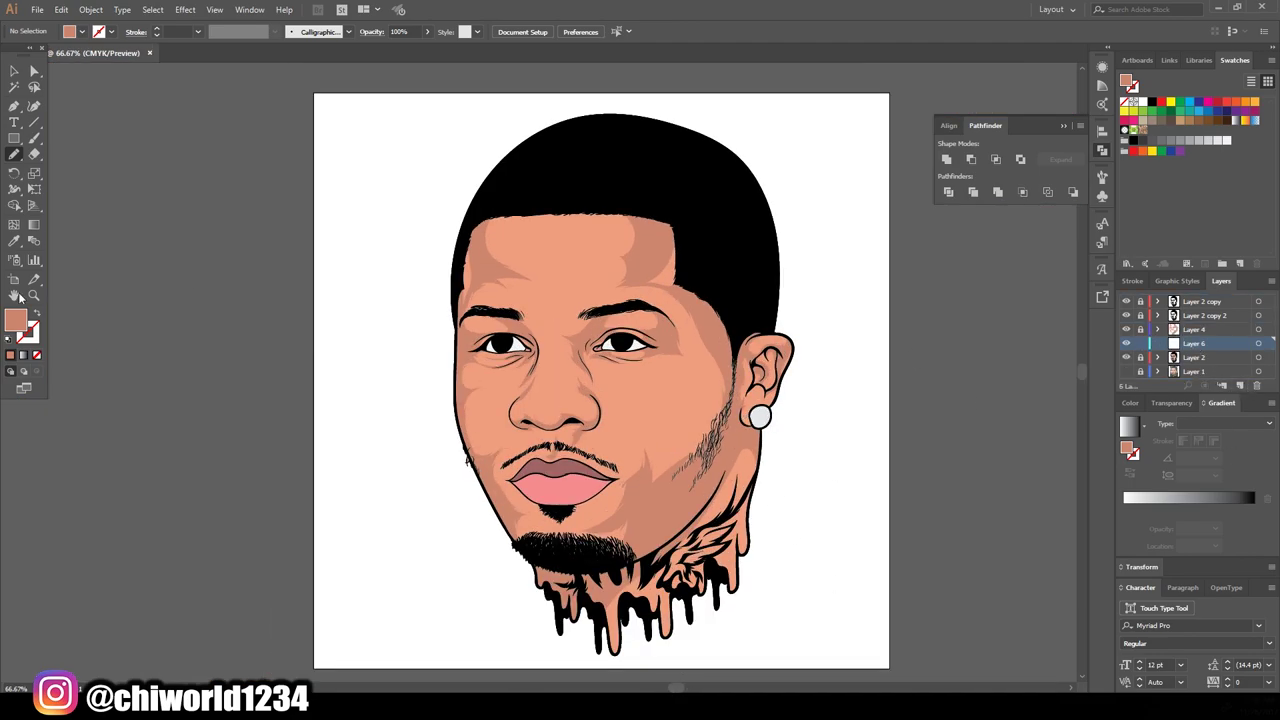
key("i")
scroll(611, 431, "up", 3)
double_click(15, 319)
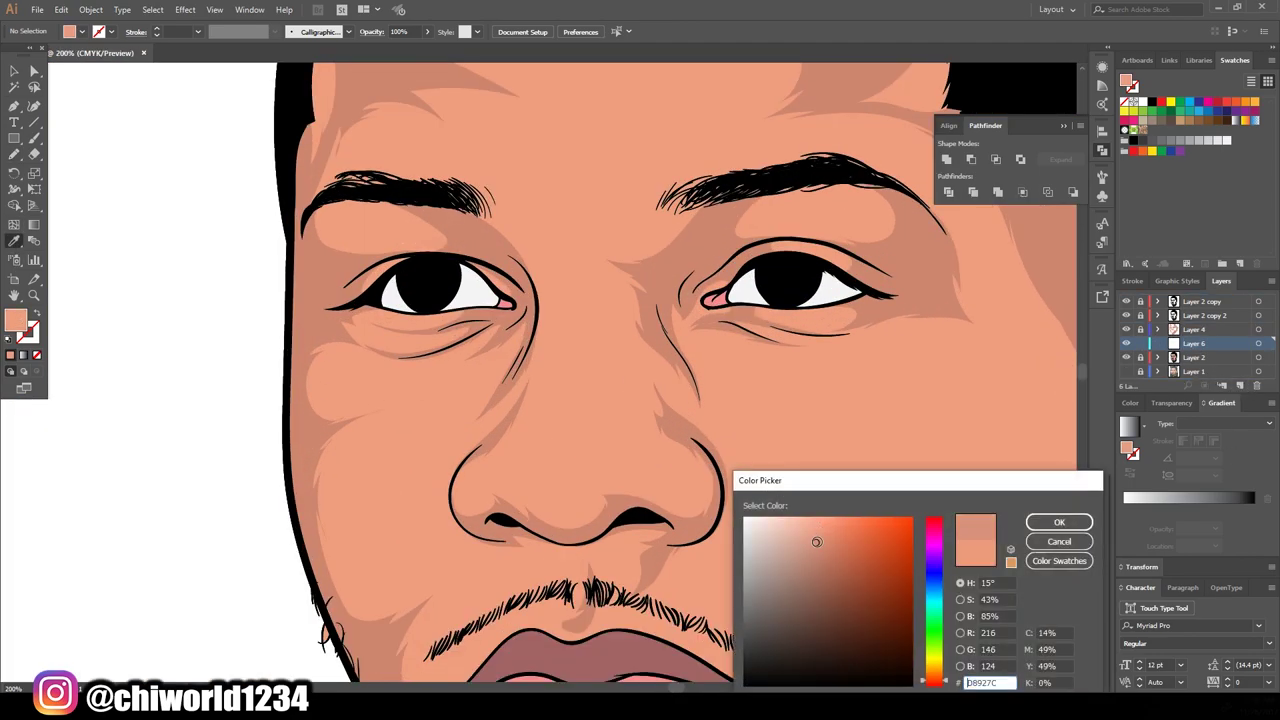
left_click(1059, 522)
Step: Pencil a closed light tan highlight shape along the nose
key("n")
scroll(397, 508, "up", 2)
left_click_drag(430, 492, 432, 494)
scroll(432, 494, "down", 3)
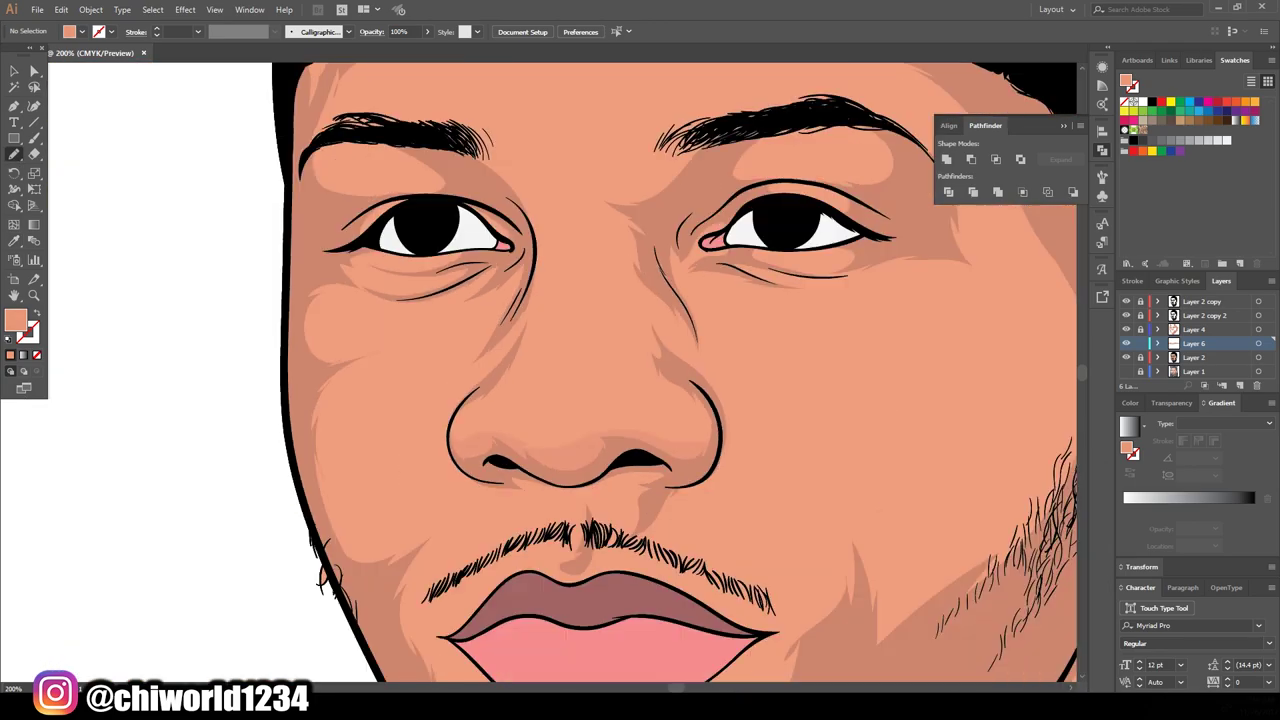
scroll(771, 531, "up", 2)
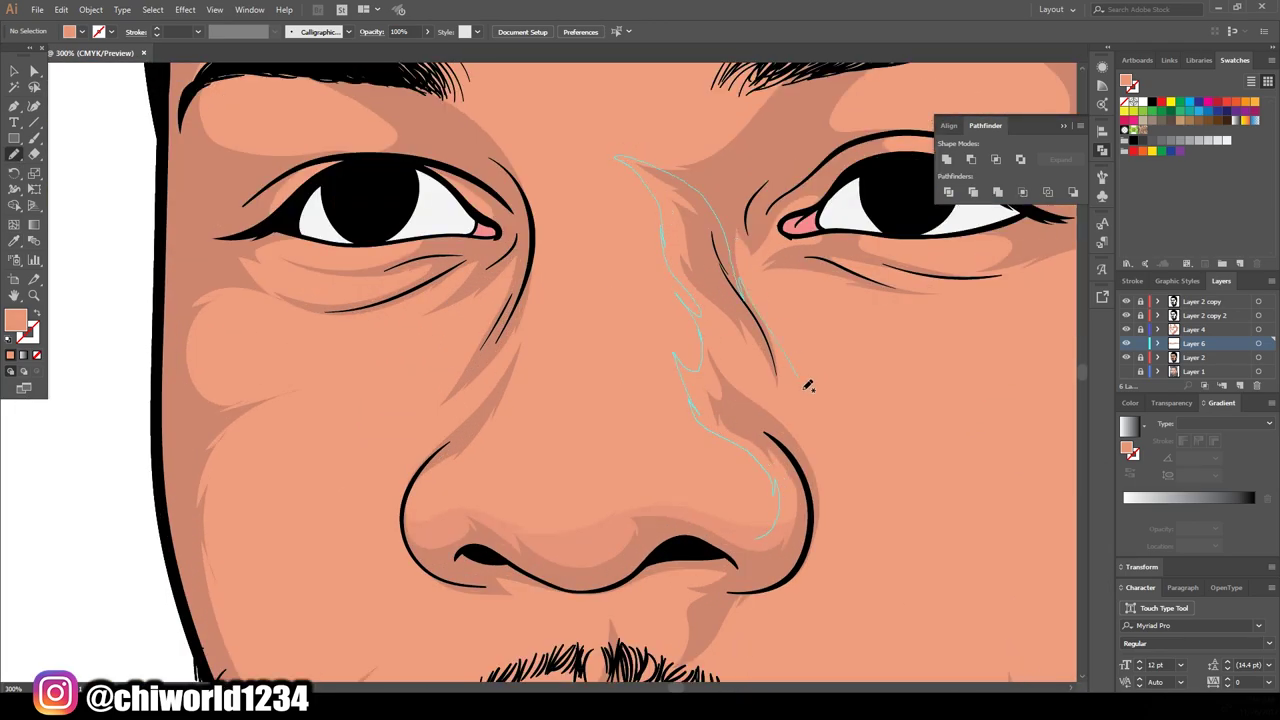
left_click_drag(808, 385, 768, 568)
scroll(449, 533, "up", 2)
left_click_drag(494, 231, 498, 240)
scroll(498, 240, "down", 3)
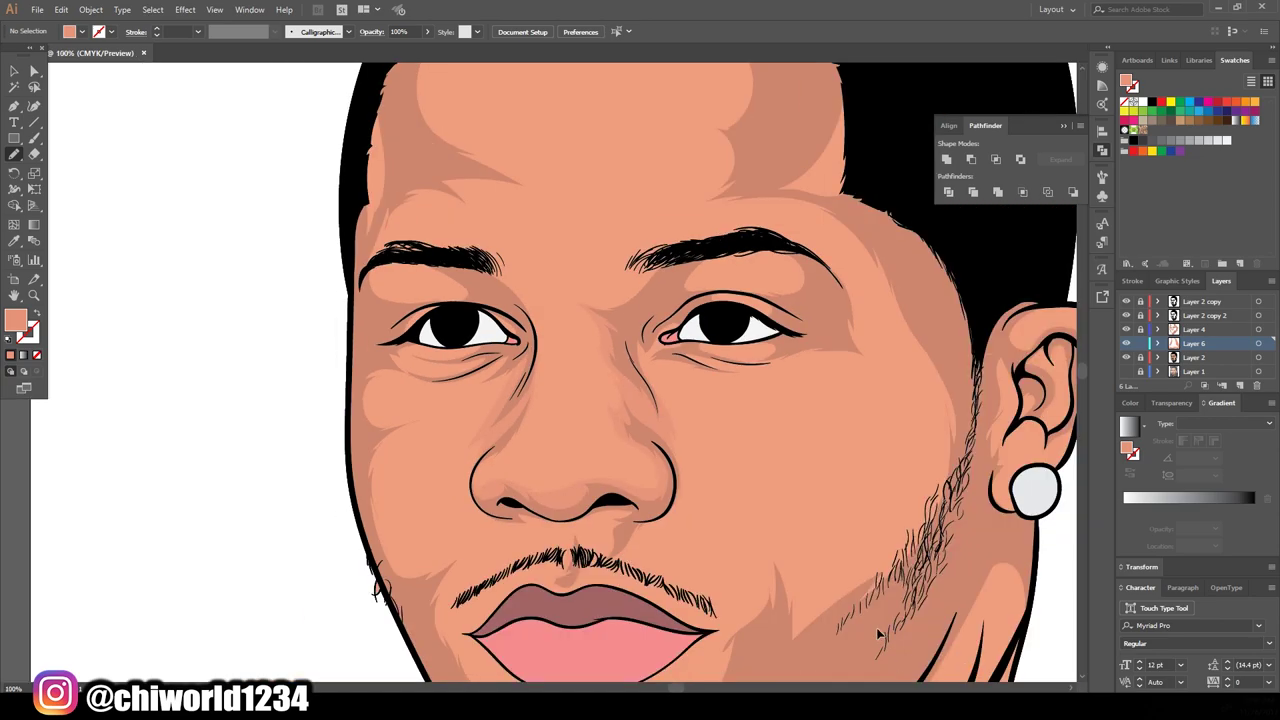
scroll(500, 518, "up", 3)
Step: Draw light tan highlights around the eye, under-eye and eyebrow
left_click_drag(727, 334, 725, 336)
scroll(725, 336, "down", 3)
scroll(771, 600, "up", 3)
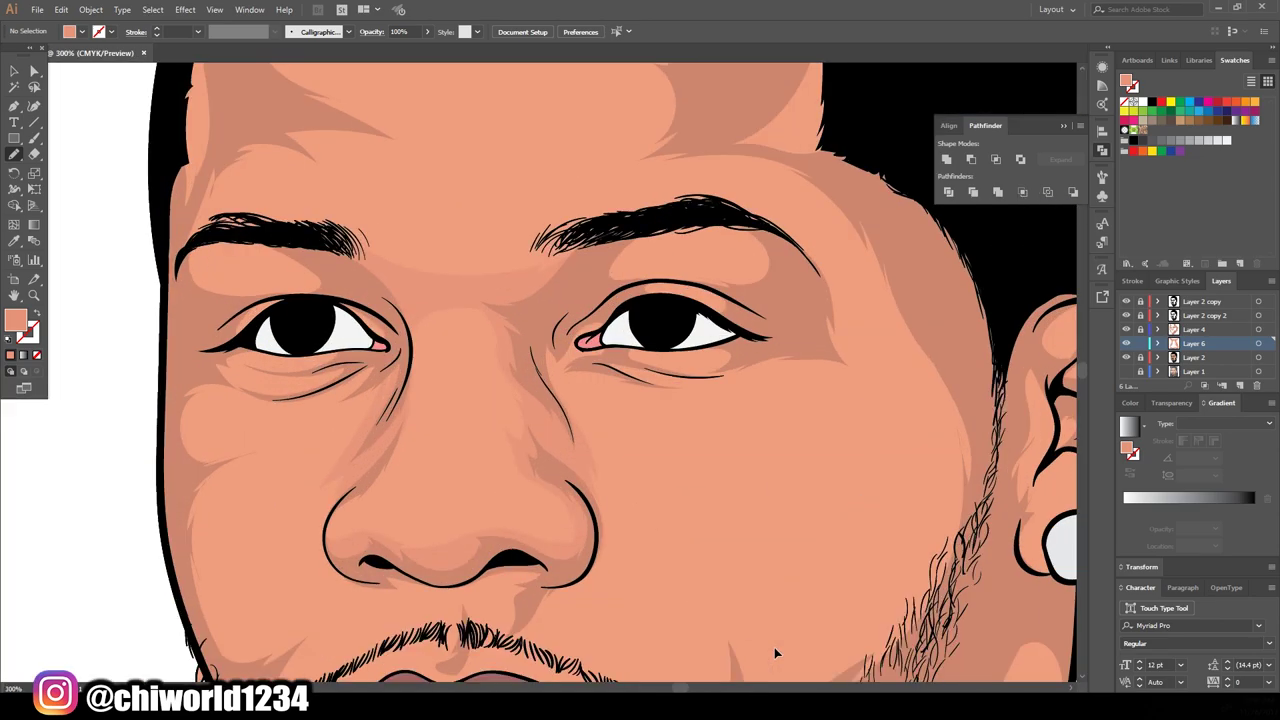
left_click_drag(548, 424, 593, 447)
left_click_drag(700, 350, 706, 360)
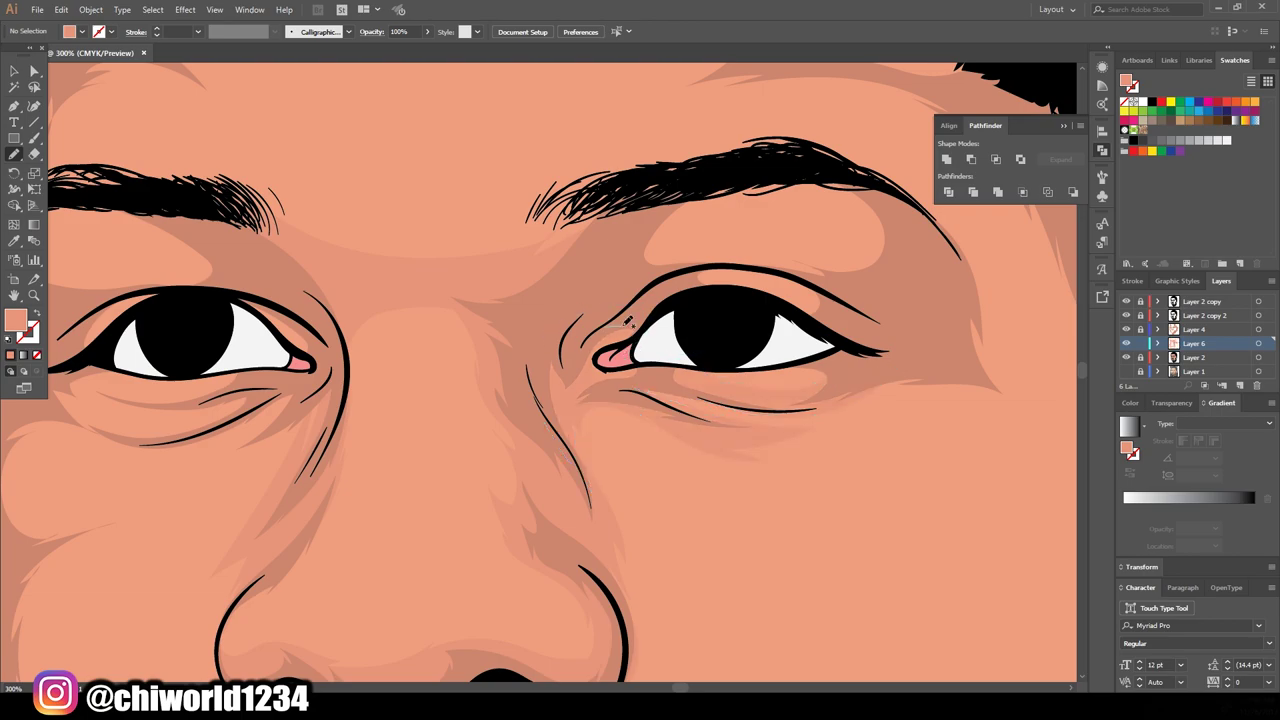
left_click_drag(695, 232, 693, 236)
scroll(693, 236, "down", 3)
scroll(553, 327, "up", 3)
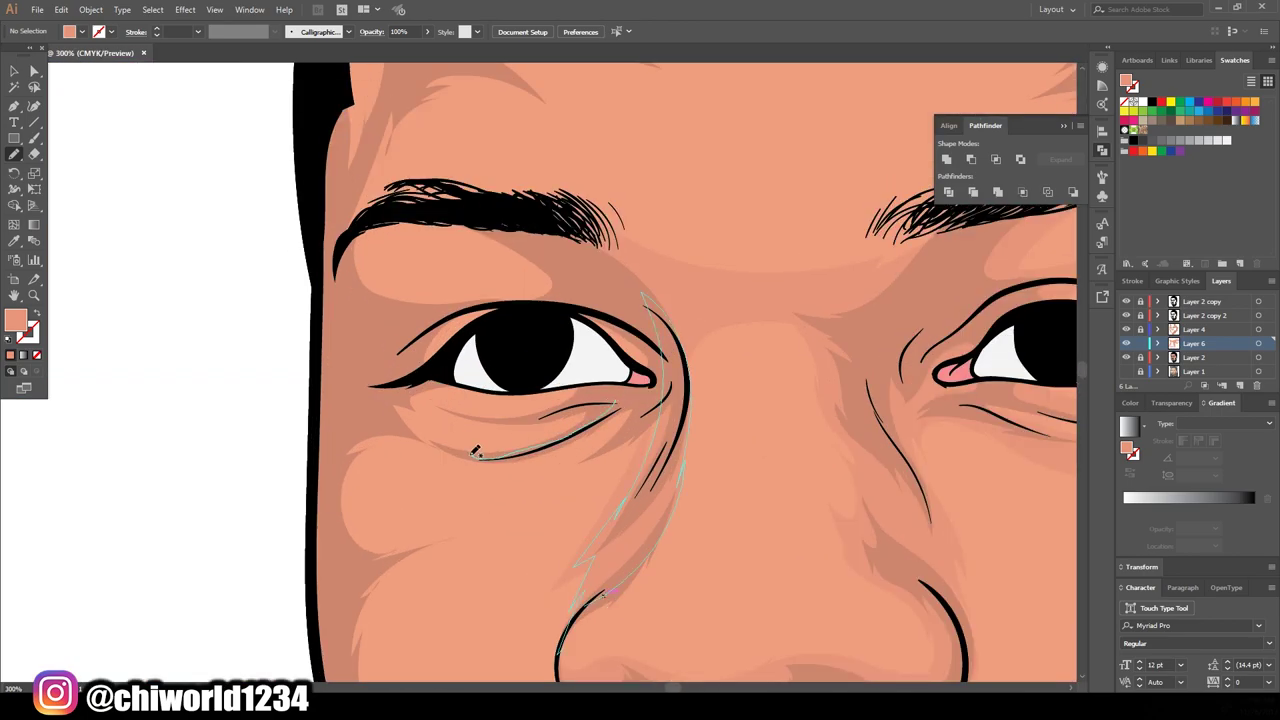
Step: Add highlight shapes on the cheek, beside the mouth and on the chin
left_click_drag(510, 458, 435, 445)
left_click_drag(603, 594, 603, 596)
scroll(603, 596, "down", 3)
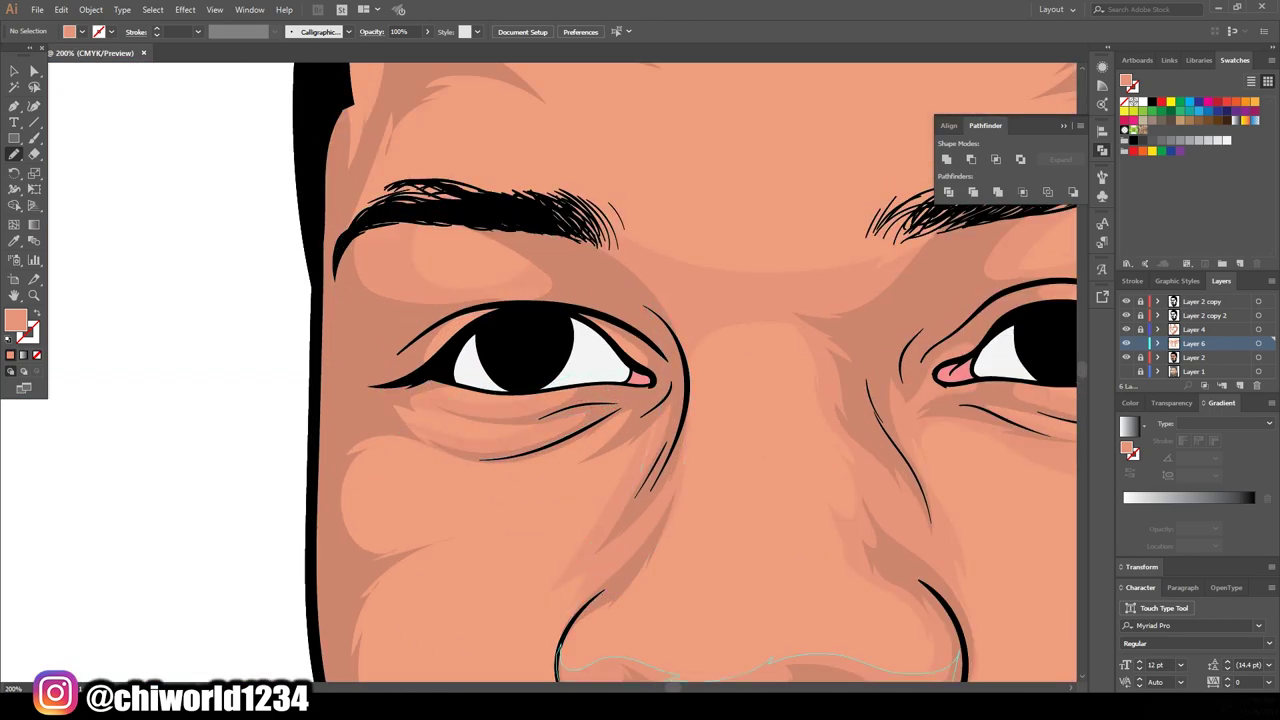
scroll(695, 665, "down", 3)
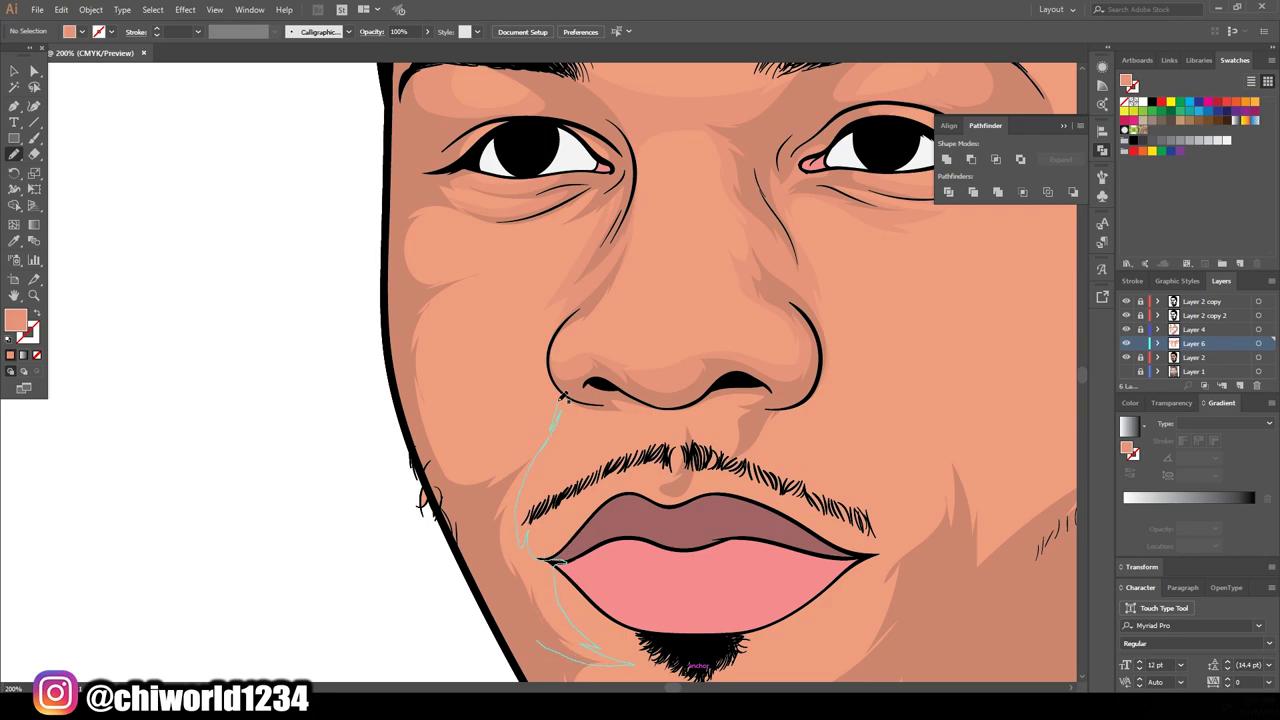
left_click_drag(389, 257, 390, 258)
scroll(390, 258, "down", 3)
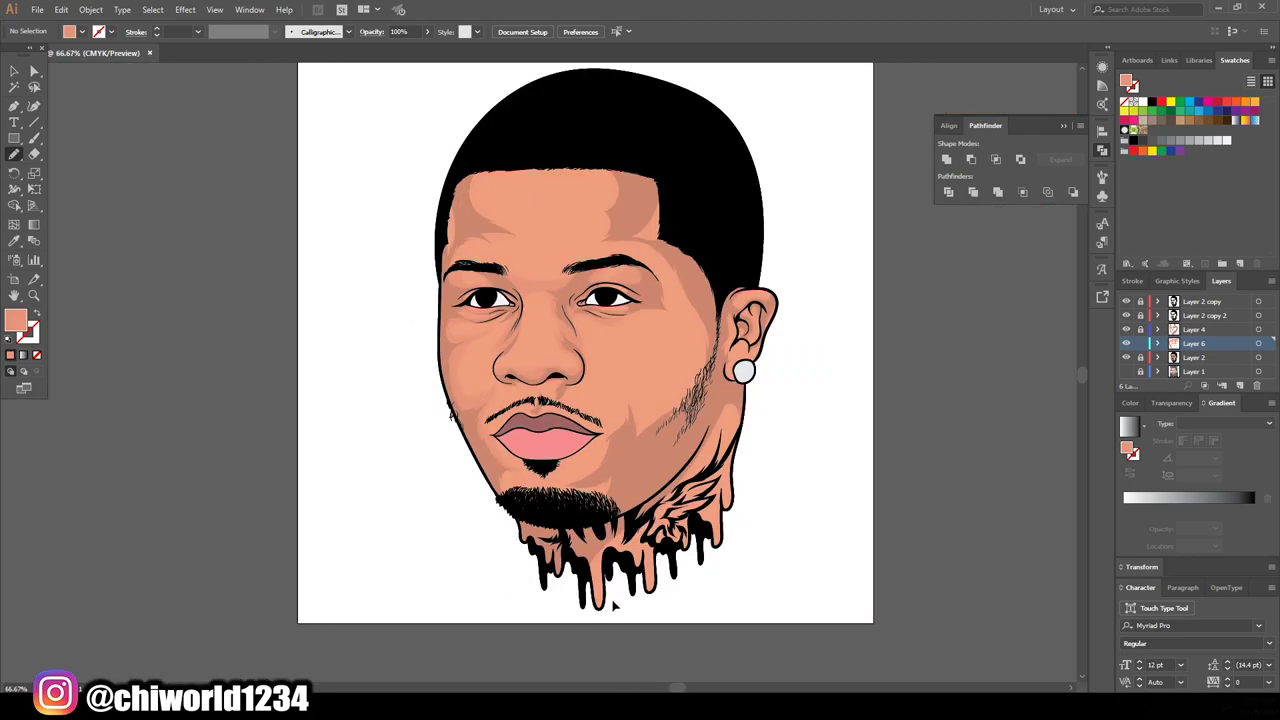
scroll(556, 604, "up", 3)
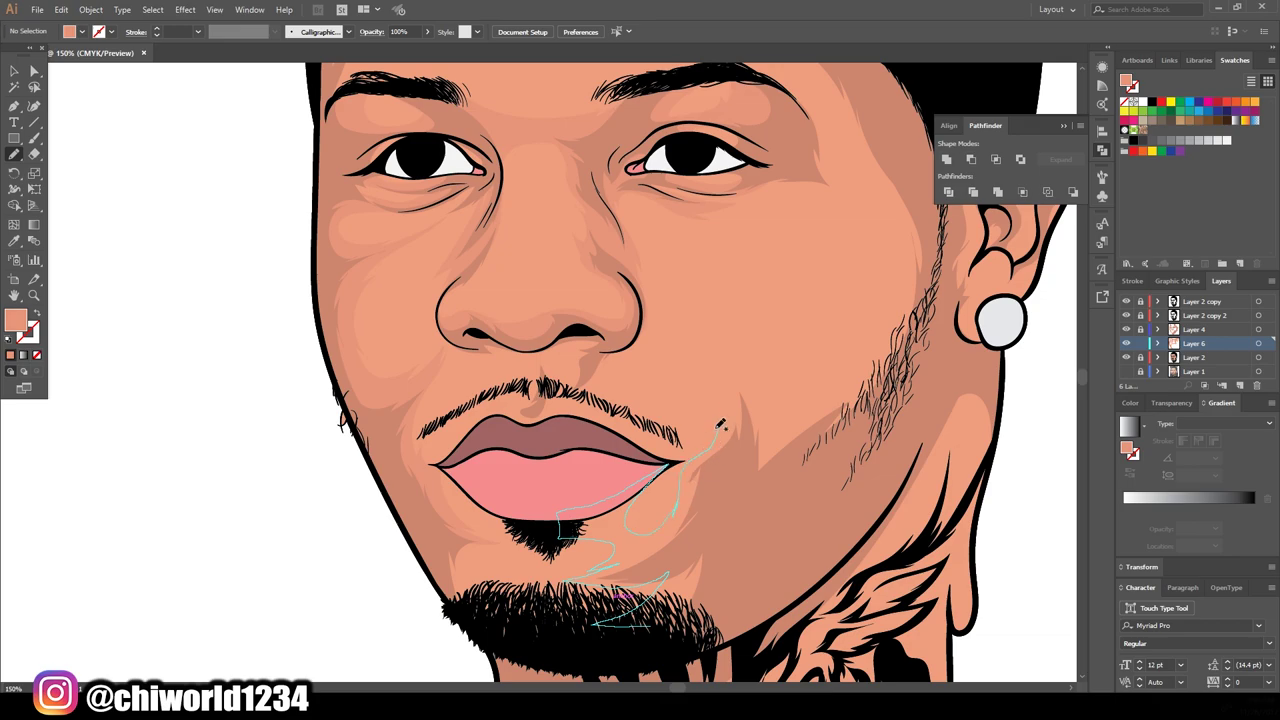
left_click_drag(869, 175, 844, 120)
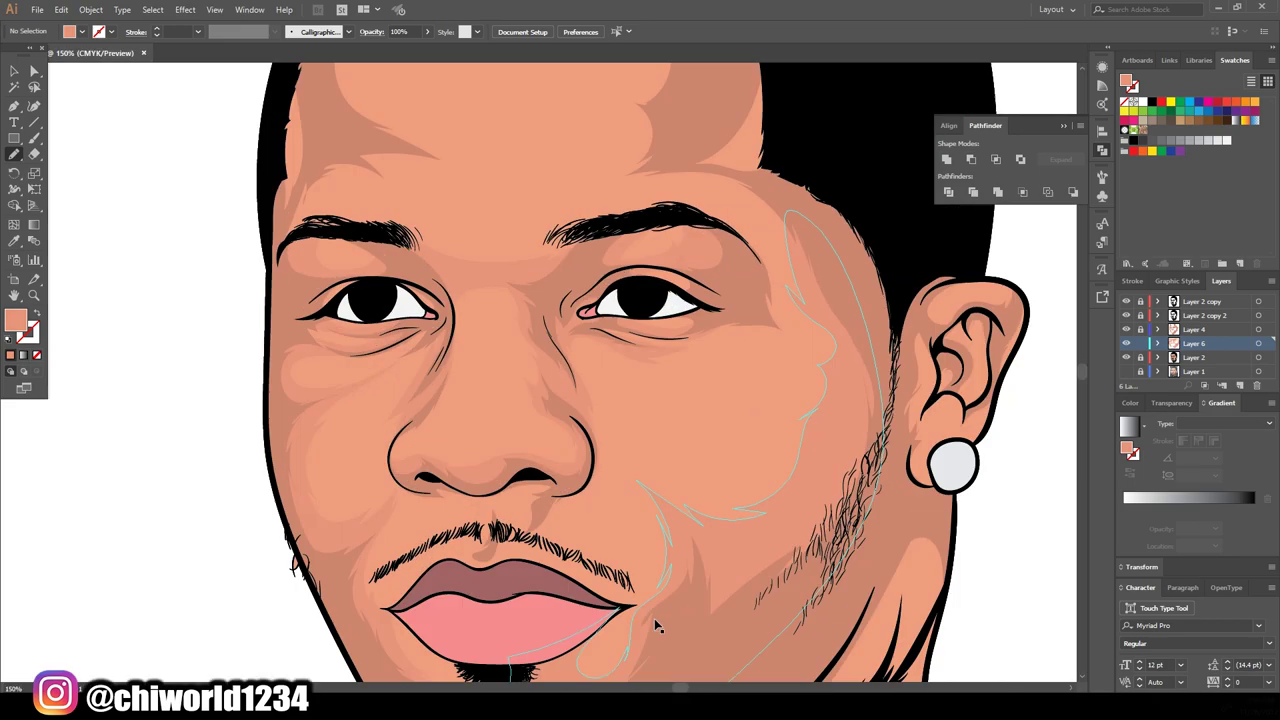
Step: Highlight the face's right side and the forehead above both eyebrows
scroll(586, 466, "up", 2)
scroll(847, 422, "up", 1)
scroll(847, 422, "up", 1)
left_click_drag(893, 464, 843, 423)
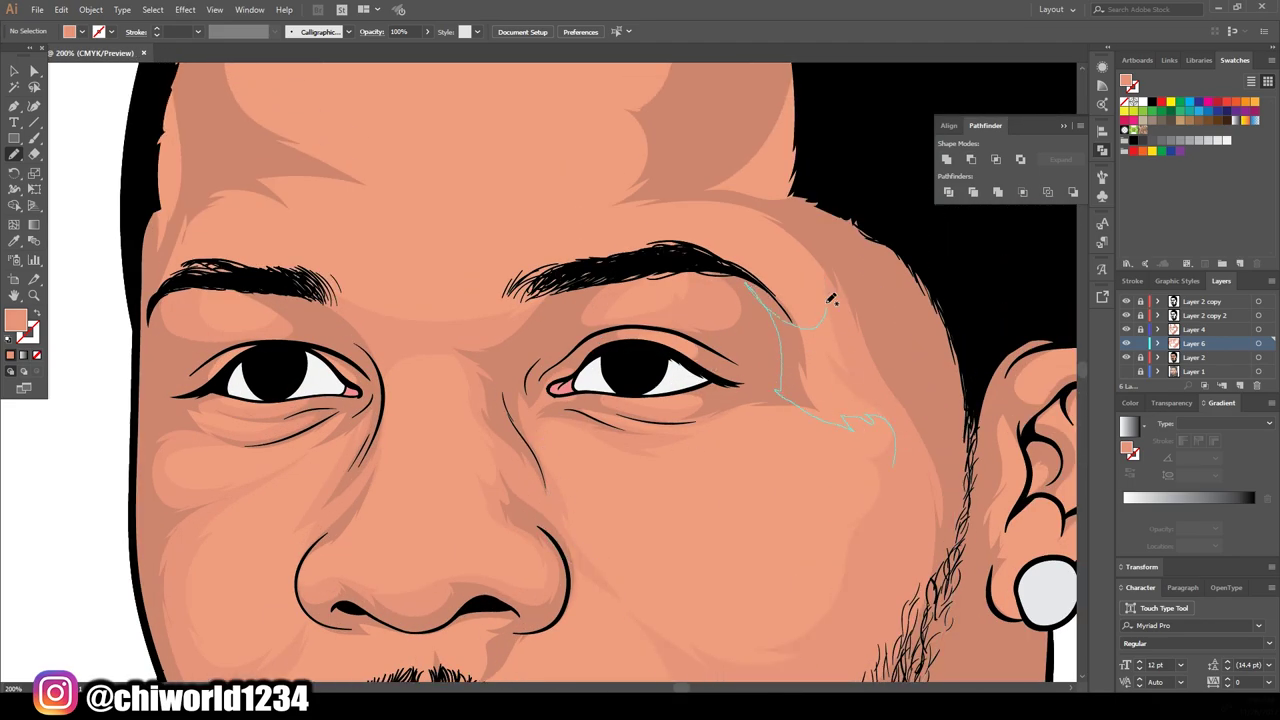
left_click_drag(830, 298, 830, 300)
scroll(807, 412, "up", 3)
left_click_drag(838, 415, 769, 345)
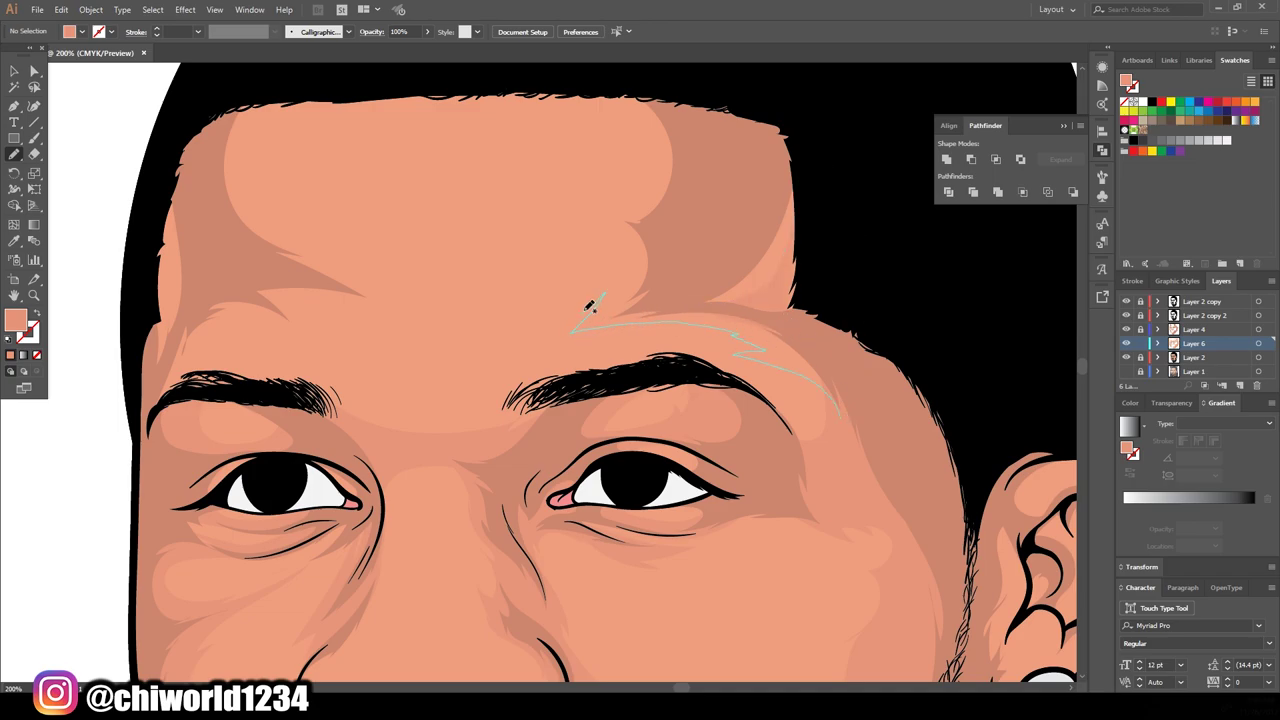
left_click_drag(616, 131, 616, 131)
scroll(840, 626, "up", 2)
scroll(840, 626, "left", 4)
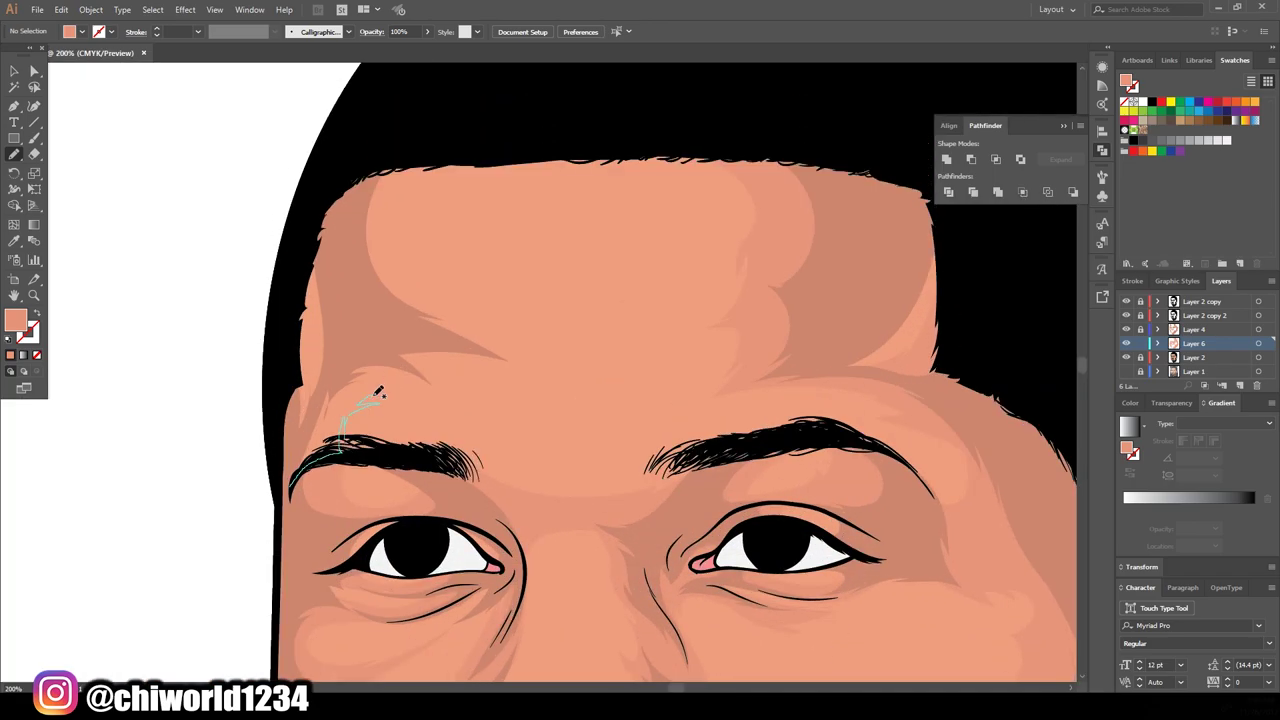
left_click_drag(437, 226, 437, 226)
scroll(437, 226, "down", 4)
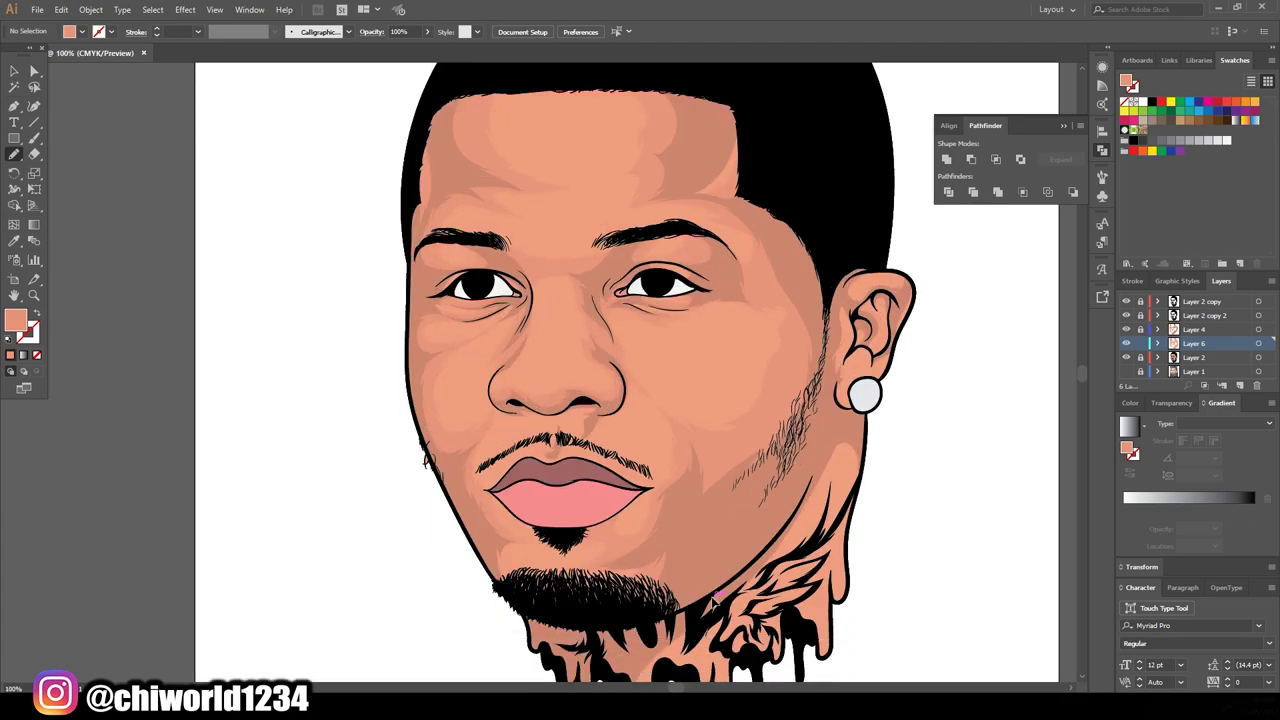
scroll(460, 514, "up", 3)
Step: Add highlights on the neck, earlobe and inner ear, then fit the artboard in view
left_click_drag(790, 297, 795, 300)
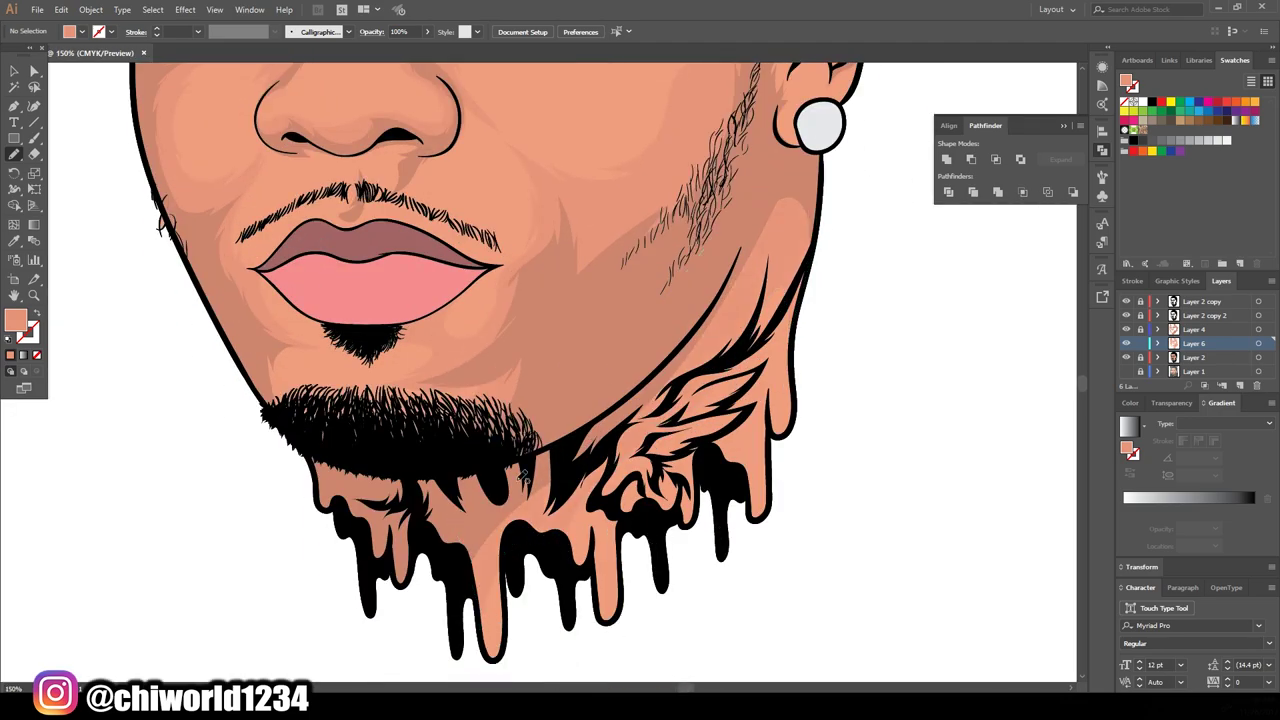
scroll(795, 300, "up", 4)
scroll(795, 300, "right", 2)
scroll(592, 527, "up", 3)
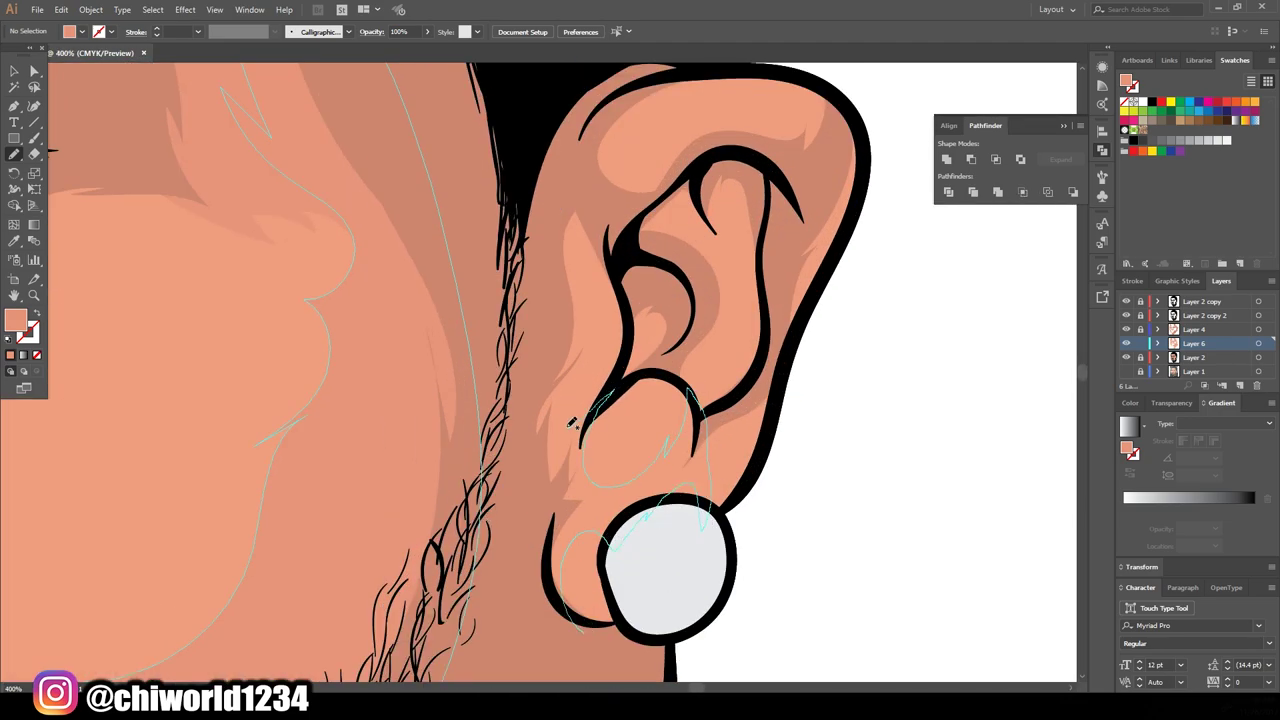
left_click_drag(572, 422, 572, 422)
left_click_drag(752, 388, 729, 351)
left_click_drag(733, 208, 627, 268)
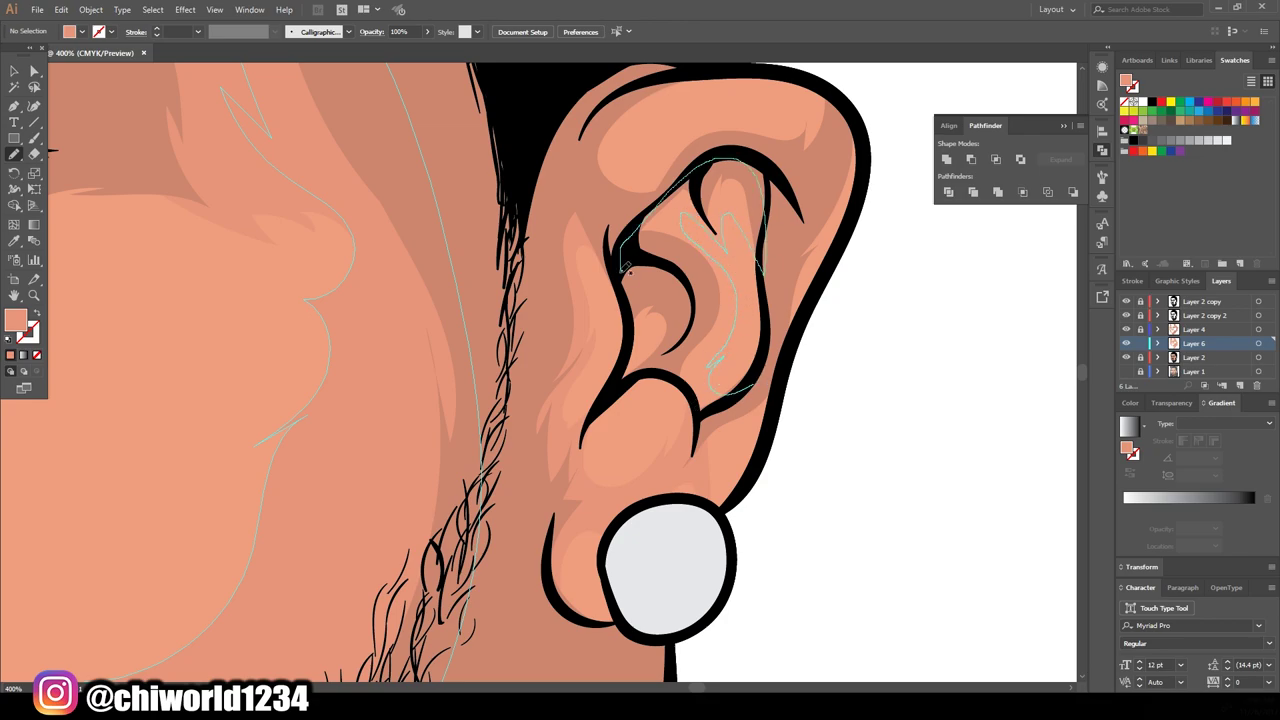
key("ctrl+0")
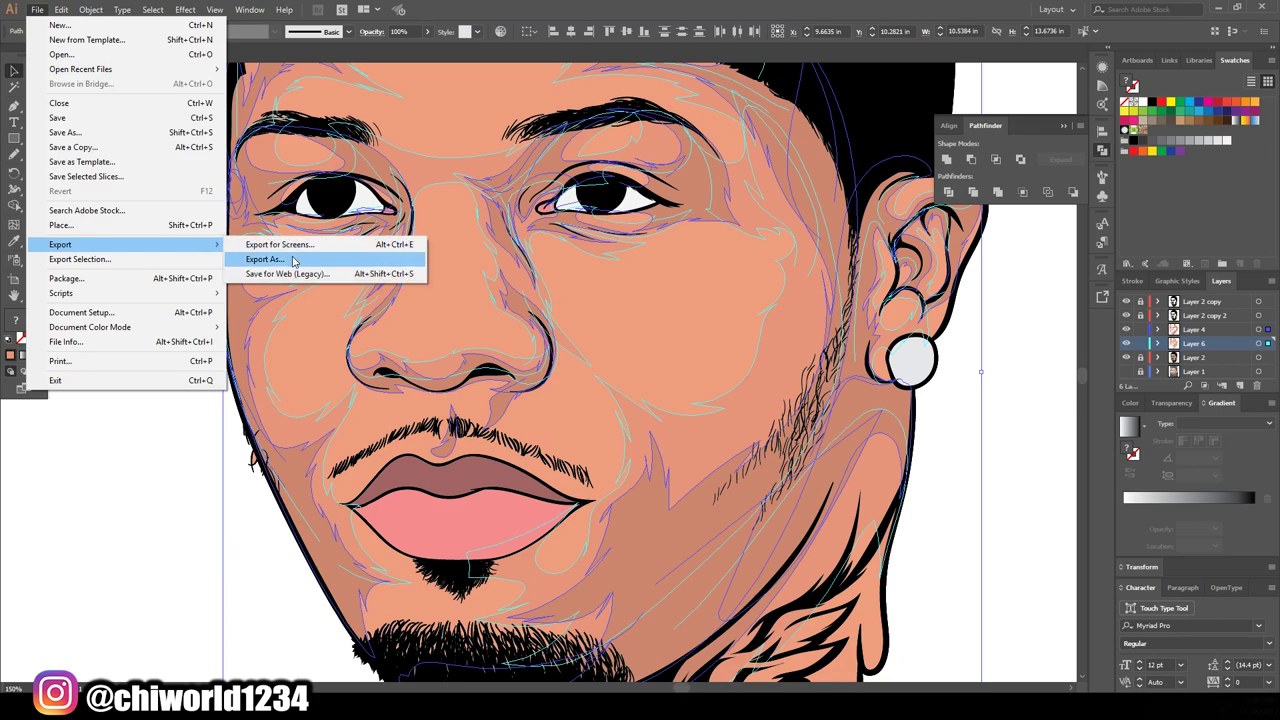
Step: Recolor the highlight shapes to a softer peach (H 14.58, S 49%, B 89.8%) and fit the view
left_click(470, 326)
left_click_drag(119, 337, 126, 337)
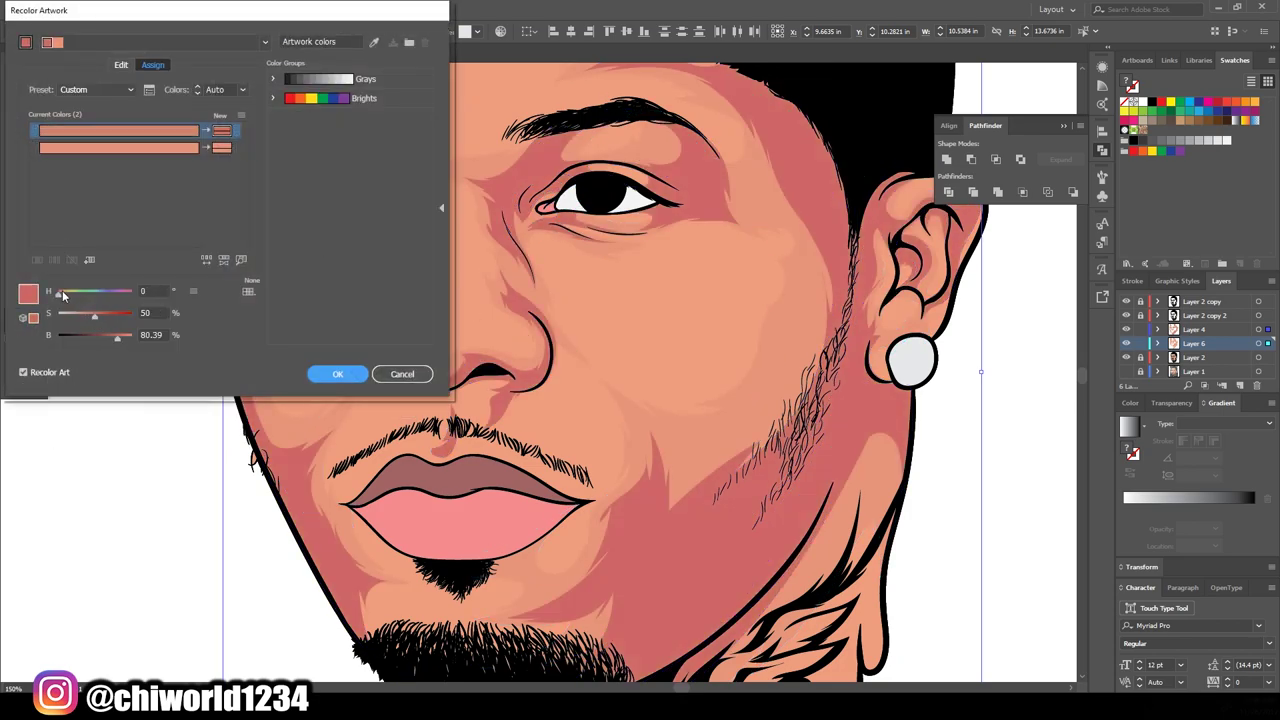
left_click(174, 150)
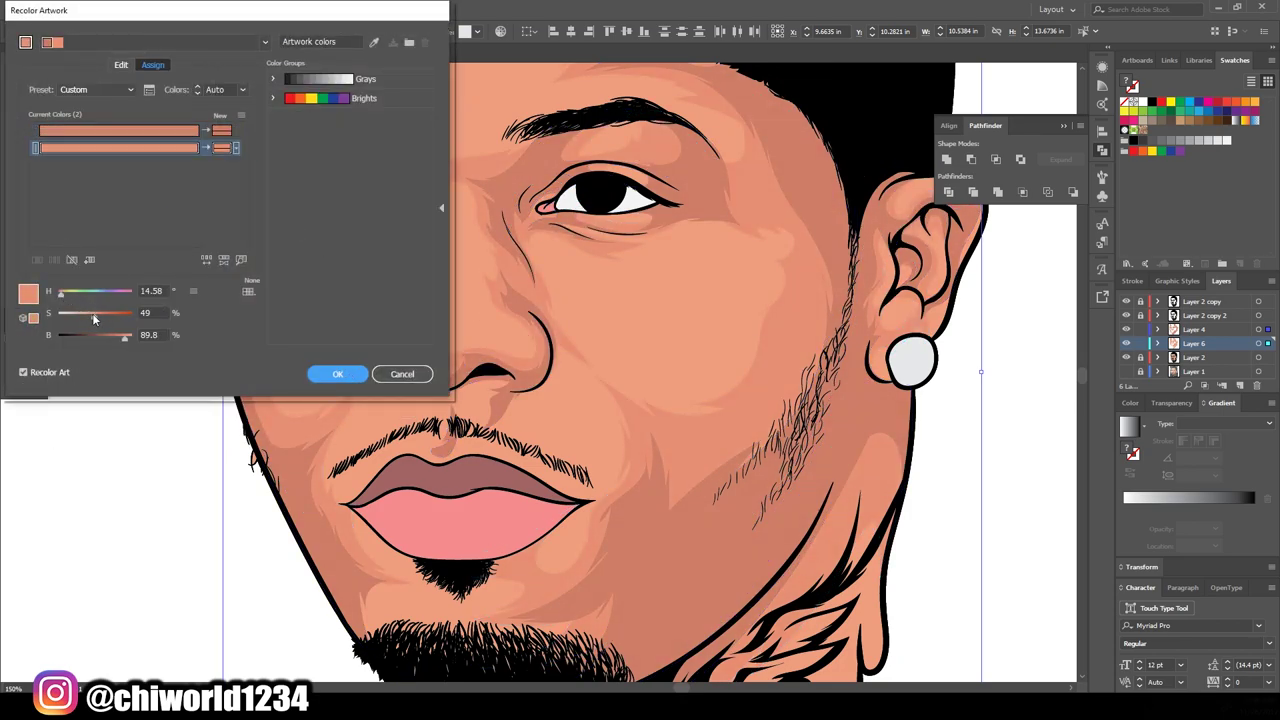
left_click(338, 372)
key("ctrl+0")
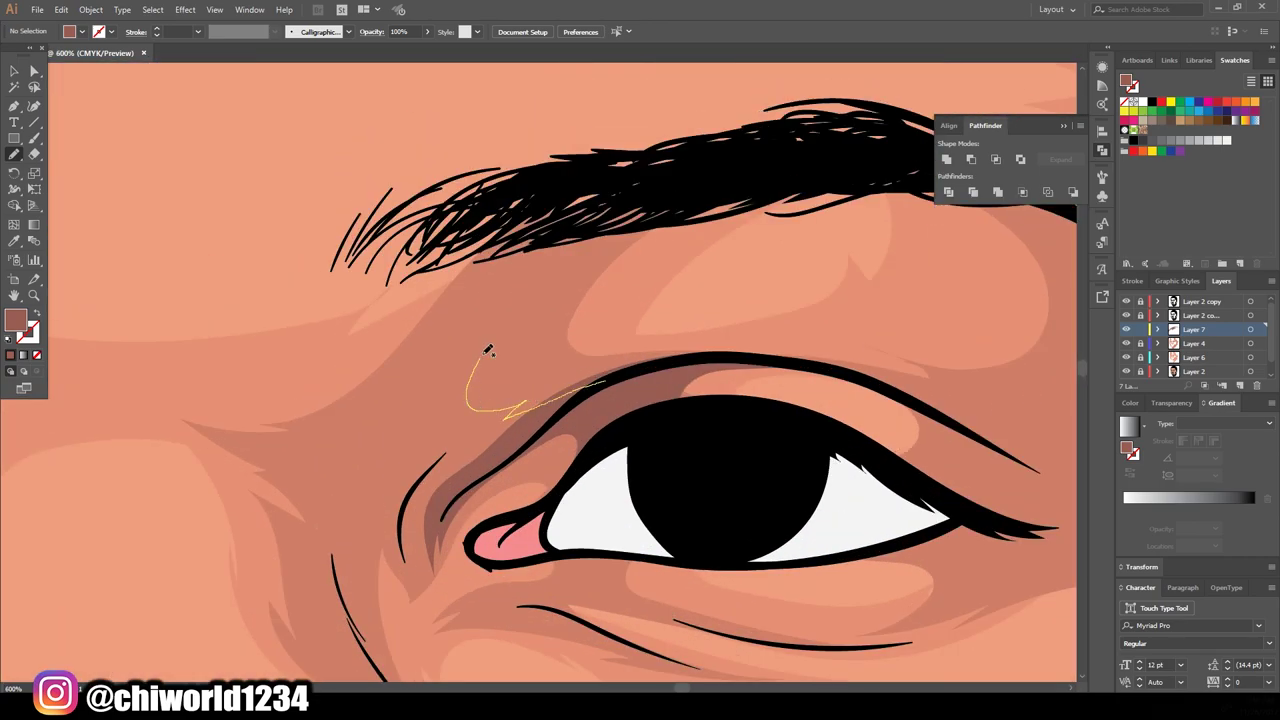
Step: Draw dark shadow shapes by the eyebrow, eye corner and under the nostril
left_click_drag(486, 349, 465, 478)
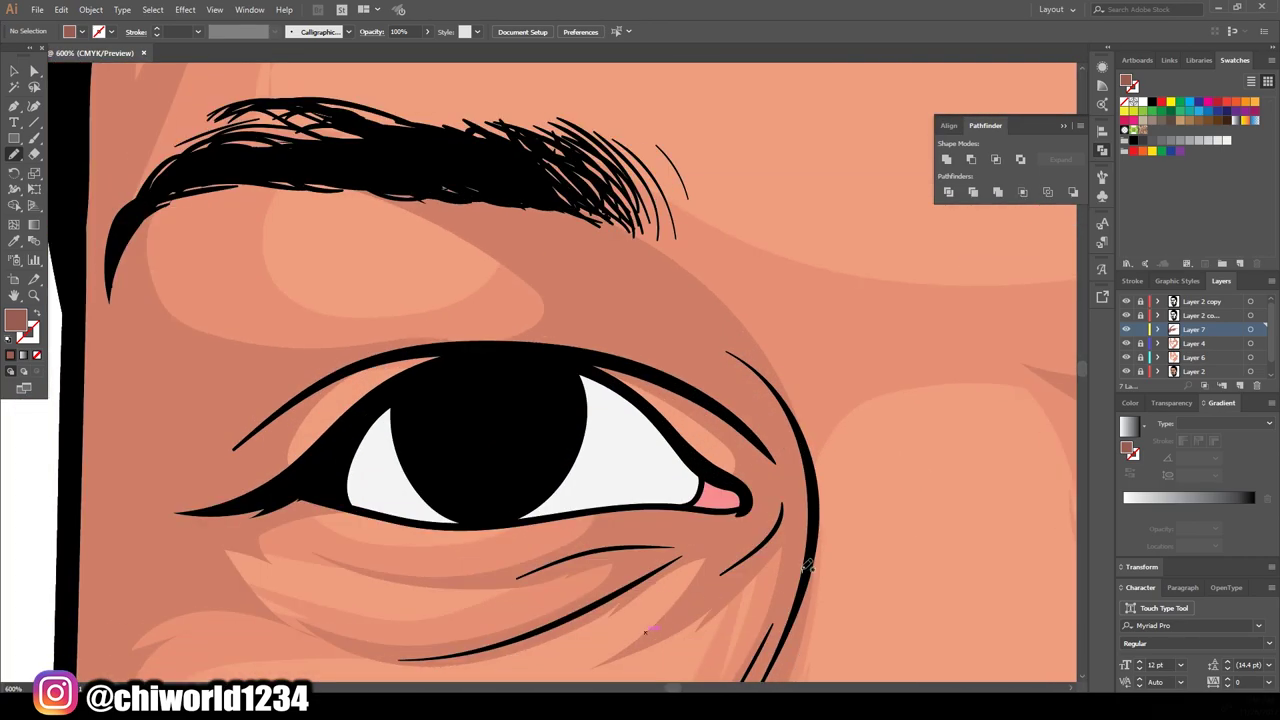
left_click_drag(800, 570, 598, 216)
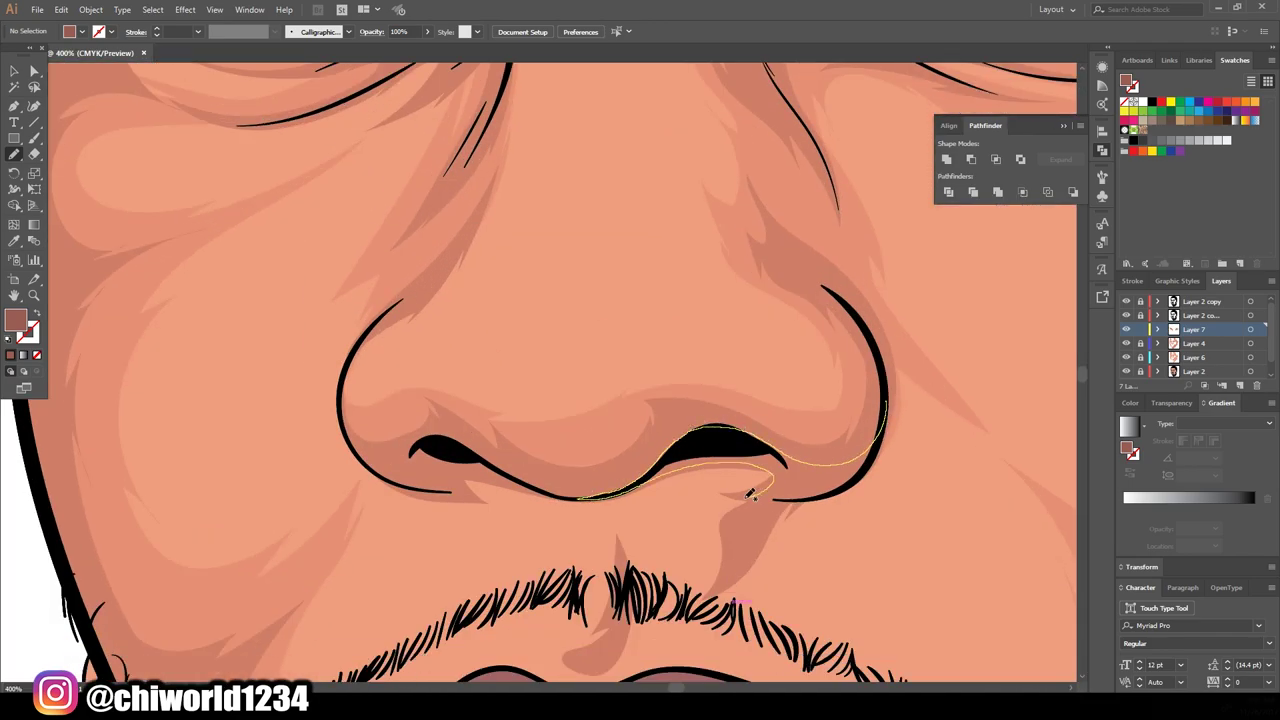
left_click_drag(750, 495, 667, 447)
left_click_drag(455, 485, 574, 495)
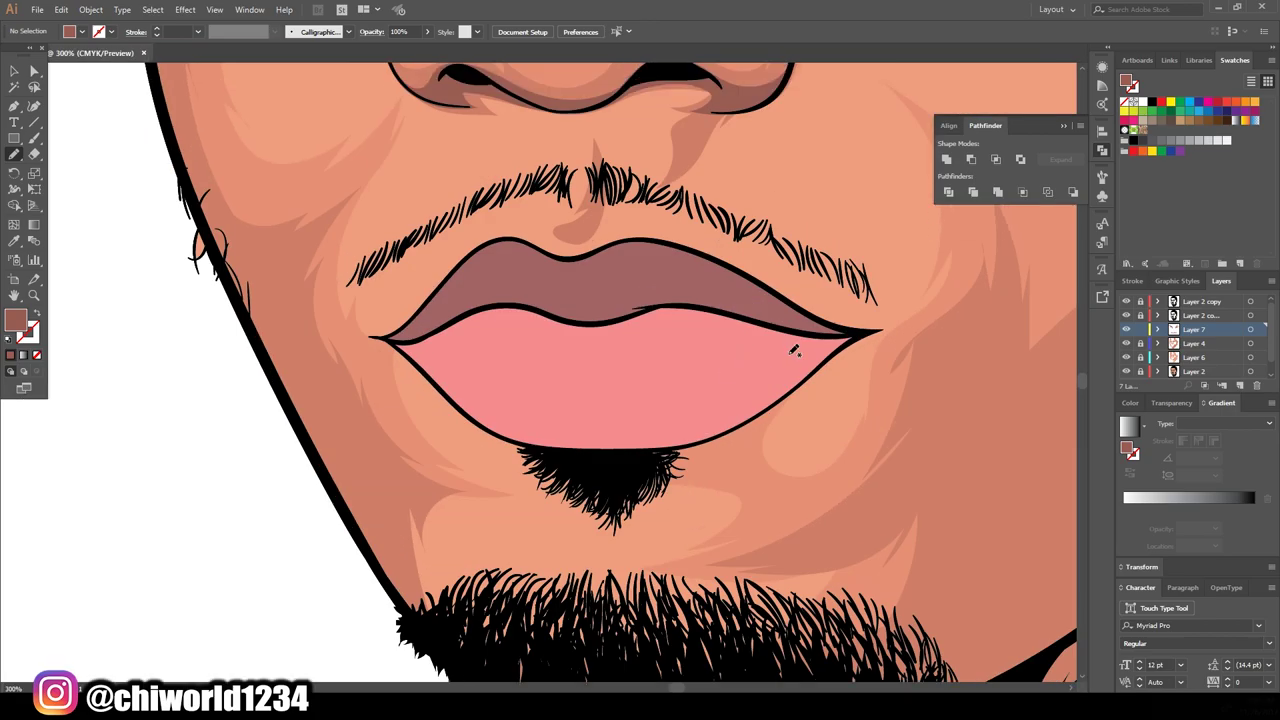
Step: Shade along the lower lip, the jawline up to the ear, and the beard edge zigzags
left_click_drag(852, 340, 418, 362)
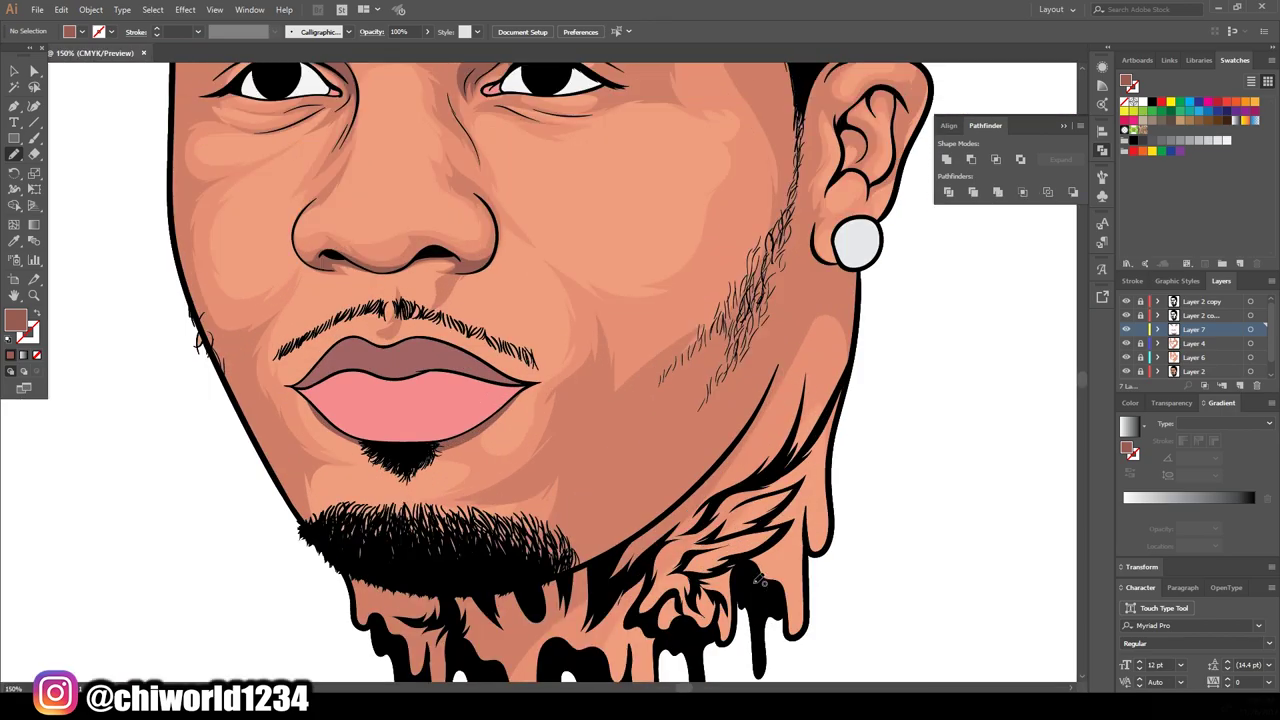
left_click_drag(507, 591, 695, 465)
left_click_drag(787, 267, 795, 80)
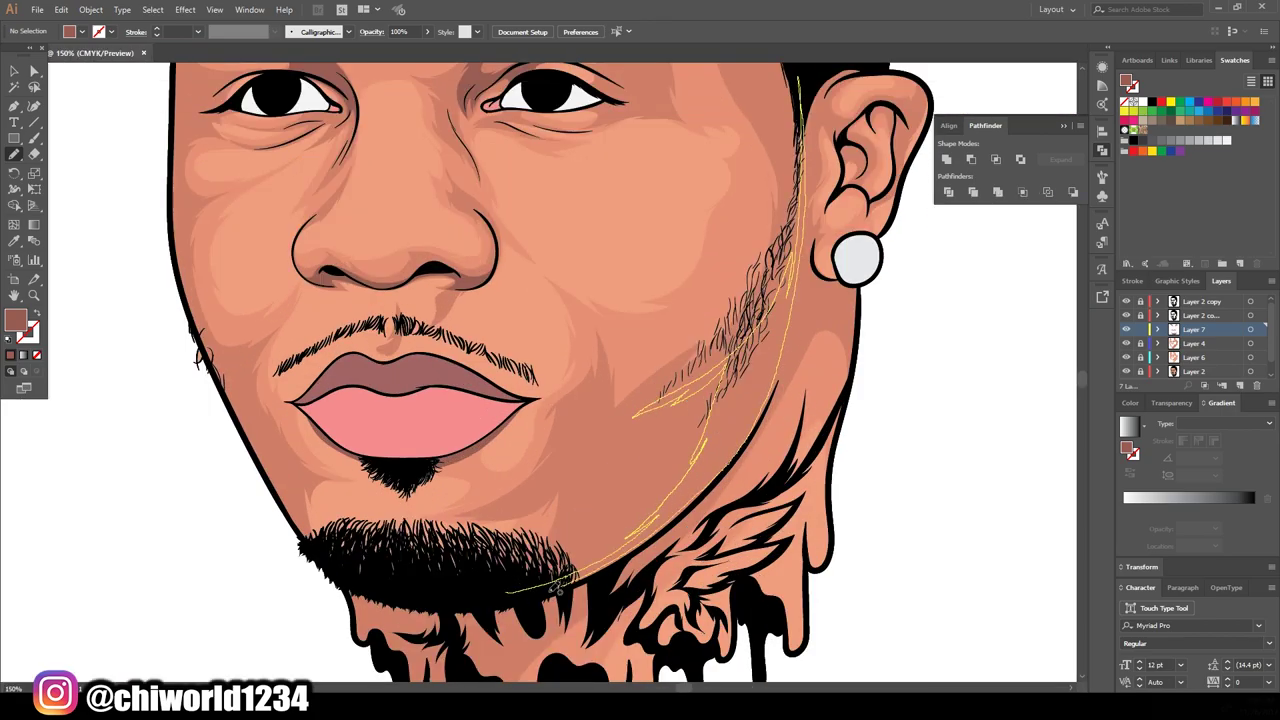
left_click_drag(586, 501, 548, 538)
left_click_drag(551, 494, 621, 446)
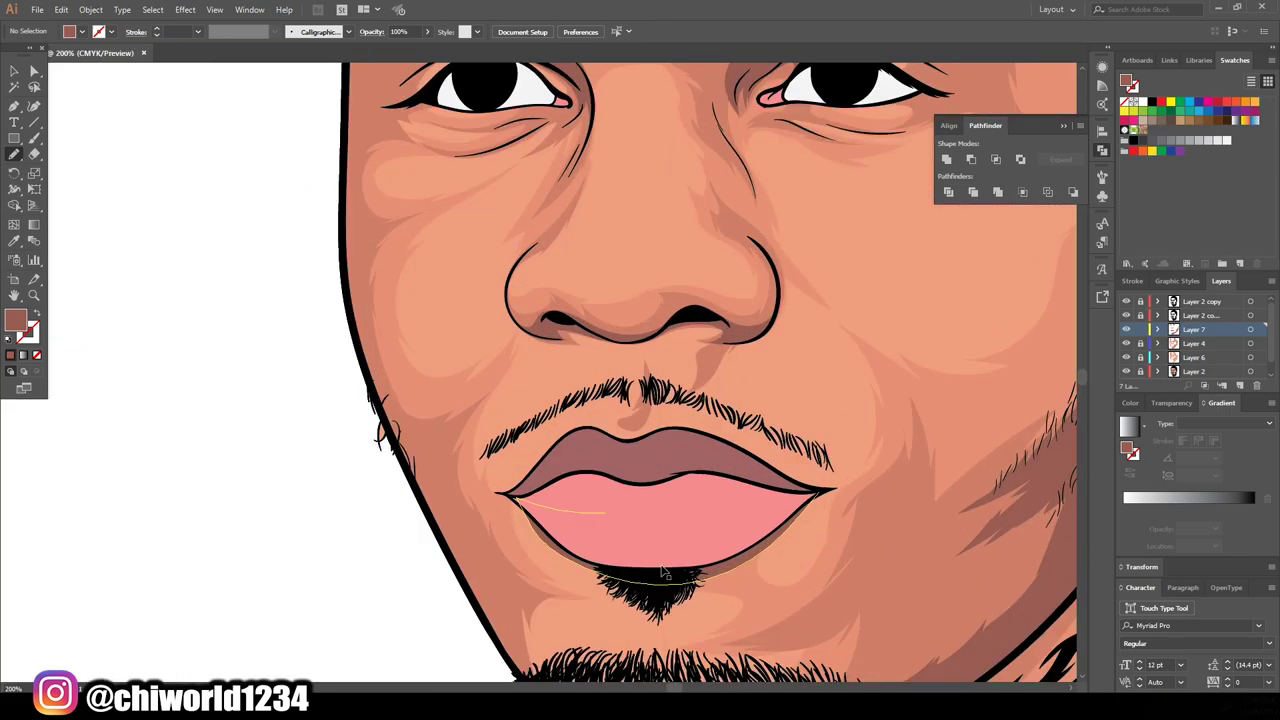
Step: Add dark shading around the nose tip and beneath both eyes
left_click_drag(526, 570, 497, 478)
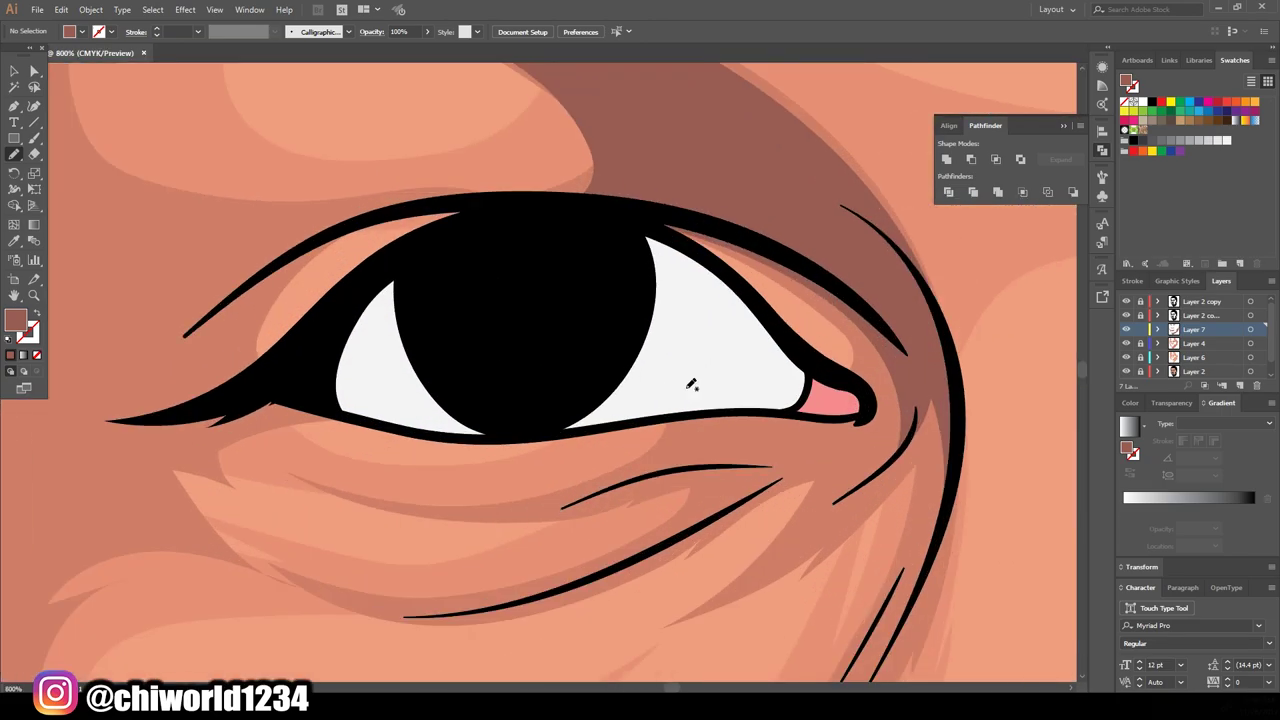
mouse_move(720, 418)
left_mouse_down()
mouse_move(351, 492)
mouse_move(789, 428)
left_mouse_up()
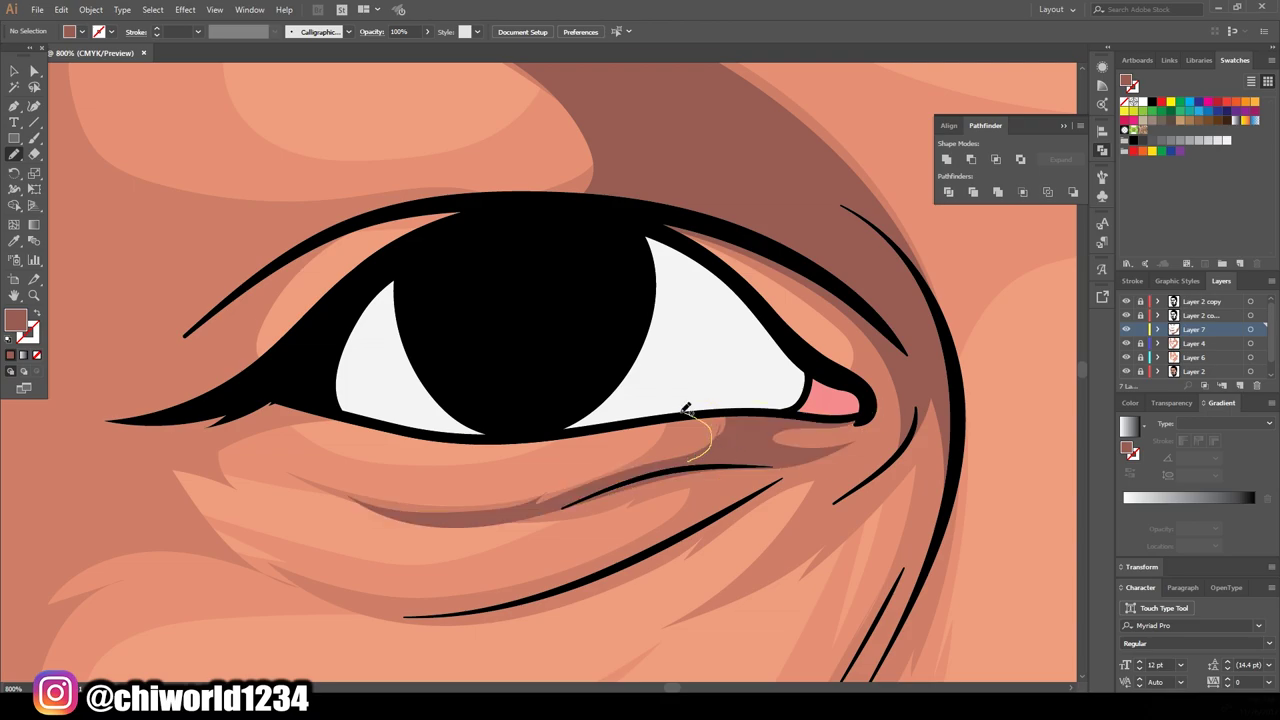
mouse_move(712, 462)
left_mouse_down()
mouse_move(563, 557)
mouse_move(800, 468)
left_mouse_up()
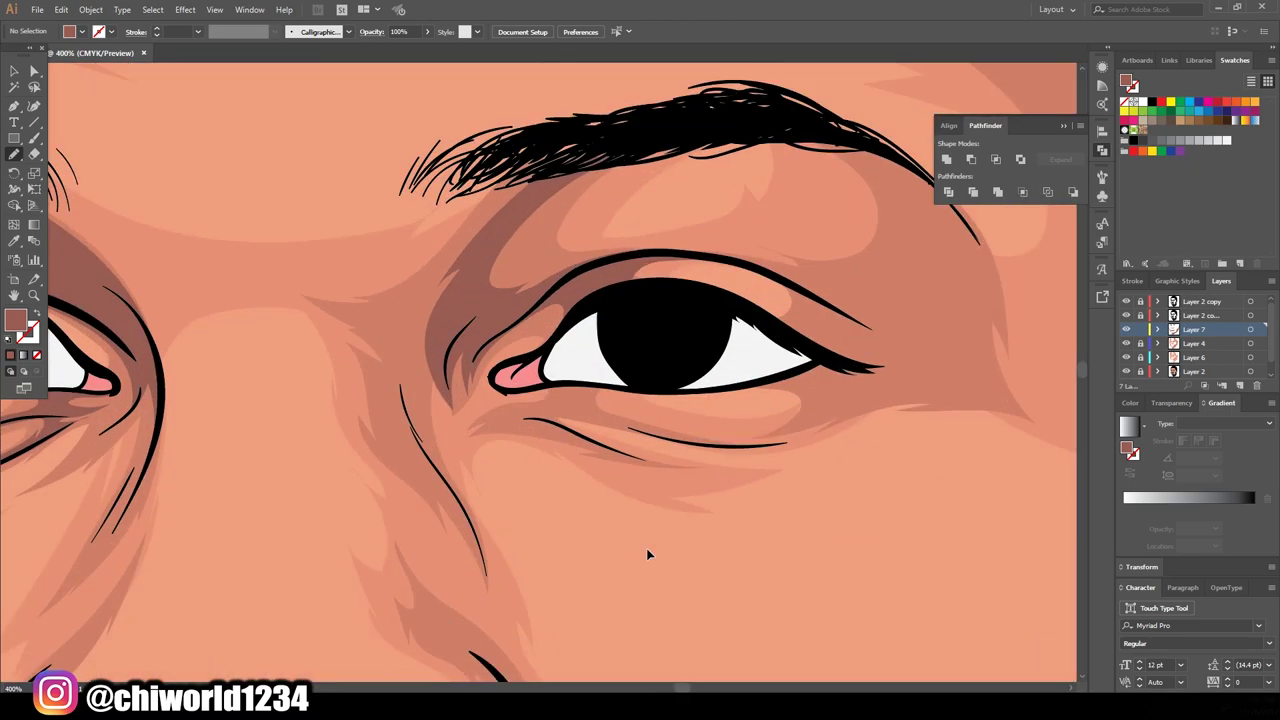
mouse_move(355, 478)
left_mouse_down()
mouse_move(548, 480)
mouse_move(443, 443)
left_mouse_up()
scroll(260, 573, "down", 3)
scroll(260, 573, "down", 2)
scroll(632, 467, "up", 5)
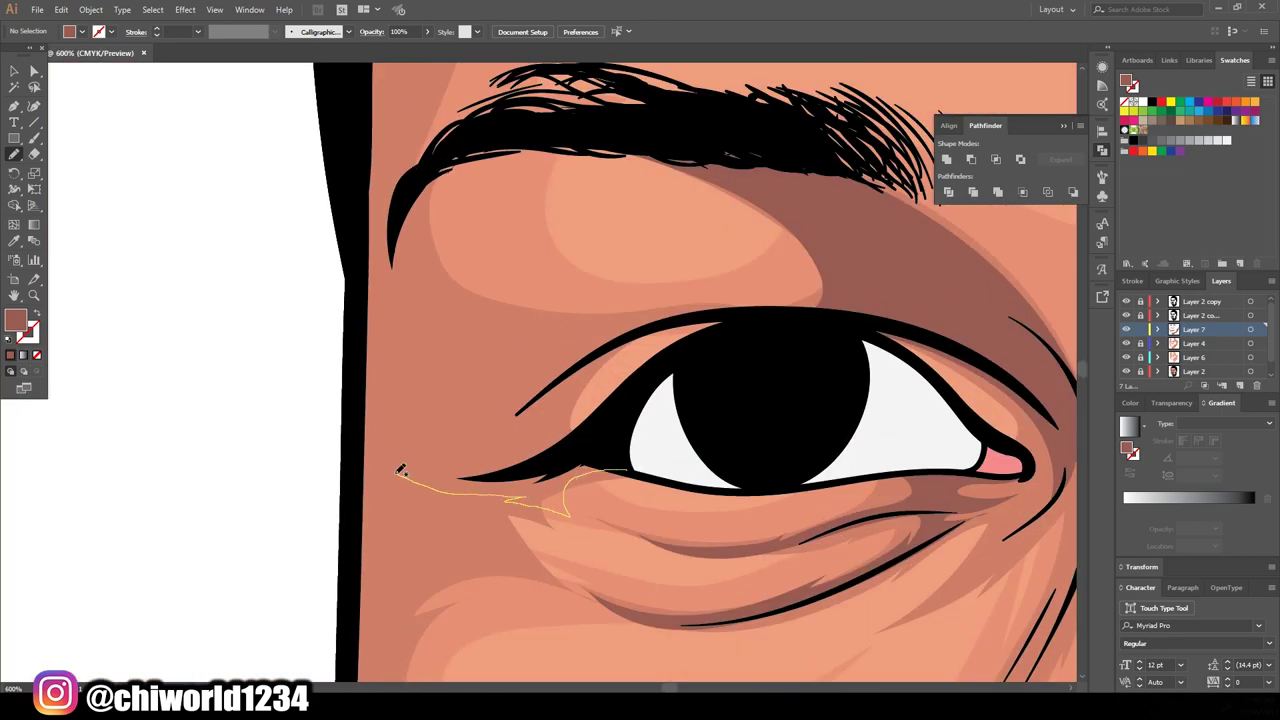
Step: Shade under the outer eye corner, above the other eye, and beside the nose
left_click_drag(405, 208, 403, 212)
scroll(650, 370, "down", 5)
scroll(670, 377, "up", 5)
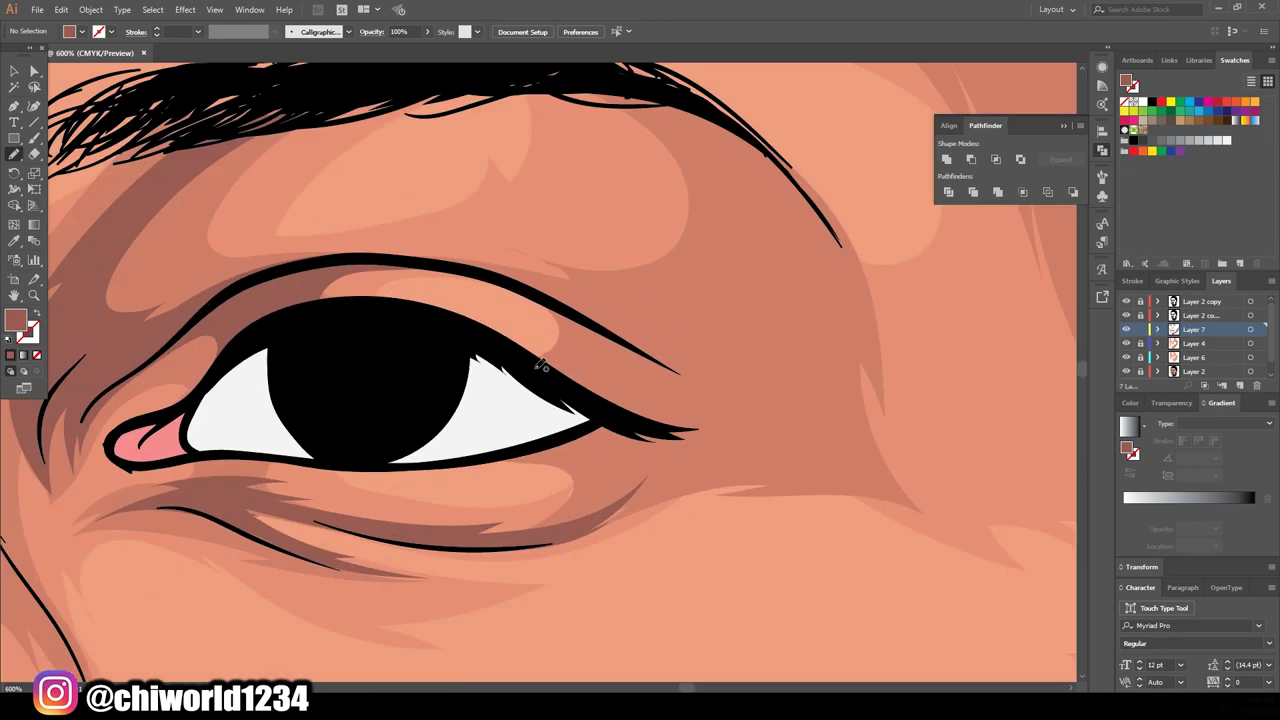
mouse_move(538, 385)
left_mouse_down()
mouse_move(397, 258)
mouse_move(620, 445)
left_mouse_up()
scroll(766, 615, "down", 5)
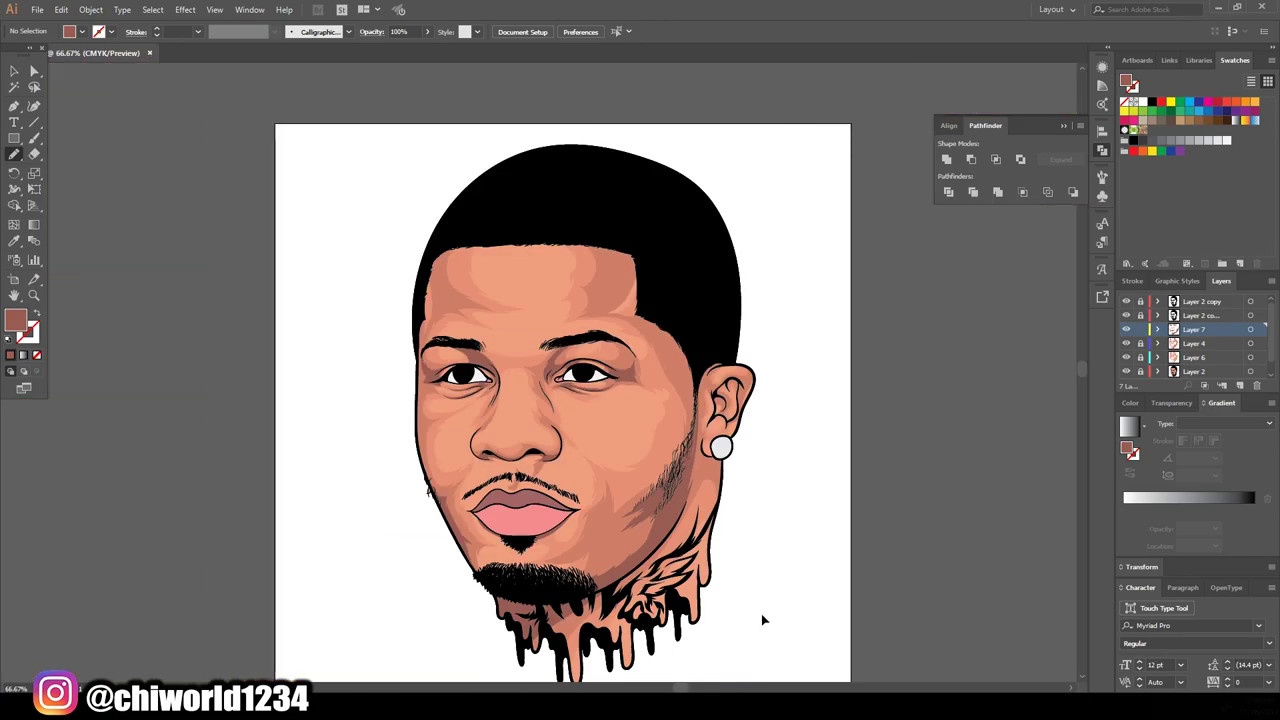
scroll(766, 612, "up", 5)
left_click_drag(700, 470, 654, 280)
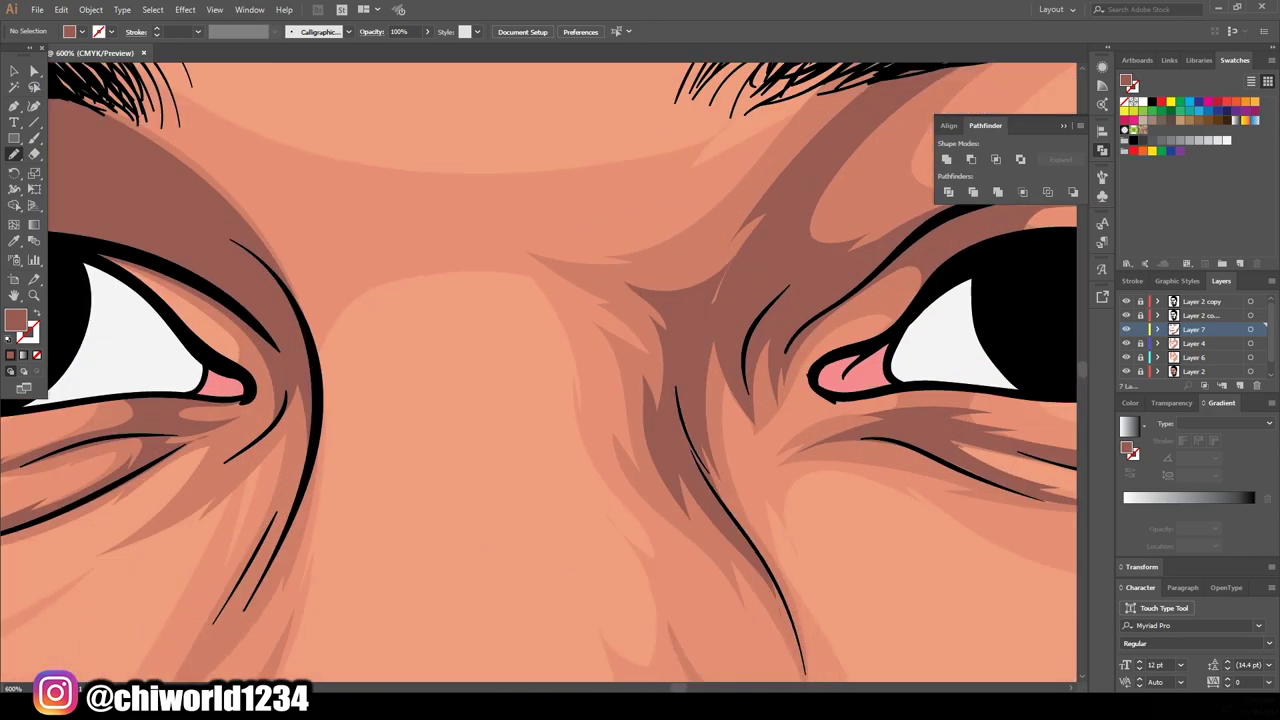
scroll(474, 338, "up", 2)
scroll(474, 338, "down", 3)
scroll(391, 587, "up", 2)
scroll(674, 349, "down", 2)
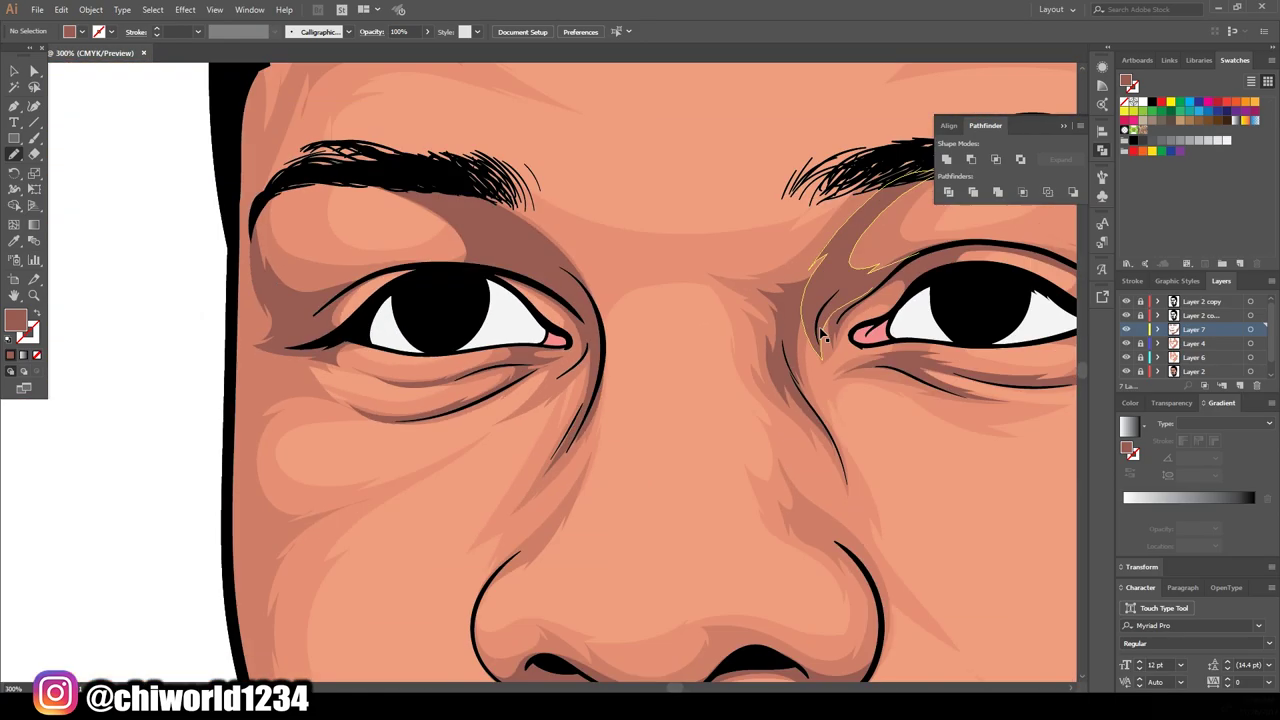
scroll(854, 402, "down", 3)
scroll(854, 402, "up", 3)
Step: Shade the cheek by the ear, beside the earlobe and inside the ear, then zoom to 100%
left_click_drag(686, 350, 630, 170)
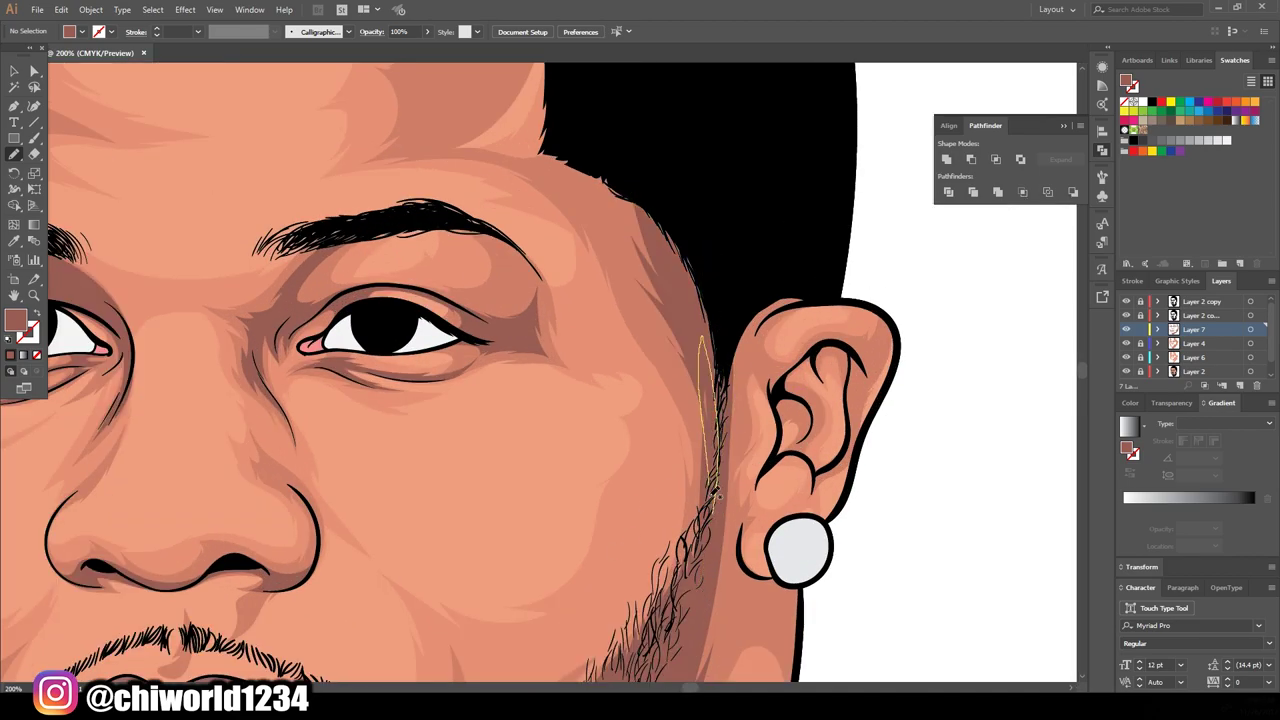
scroll(722, 603, "down", 4)
scroll(722, 603, "up", 4)
scroll(722, 603, "up", 2)
scroll(923, 546, "down", 4)
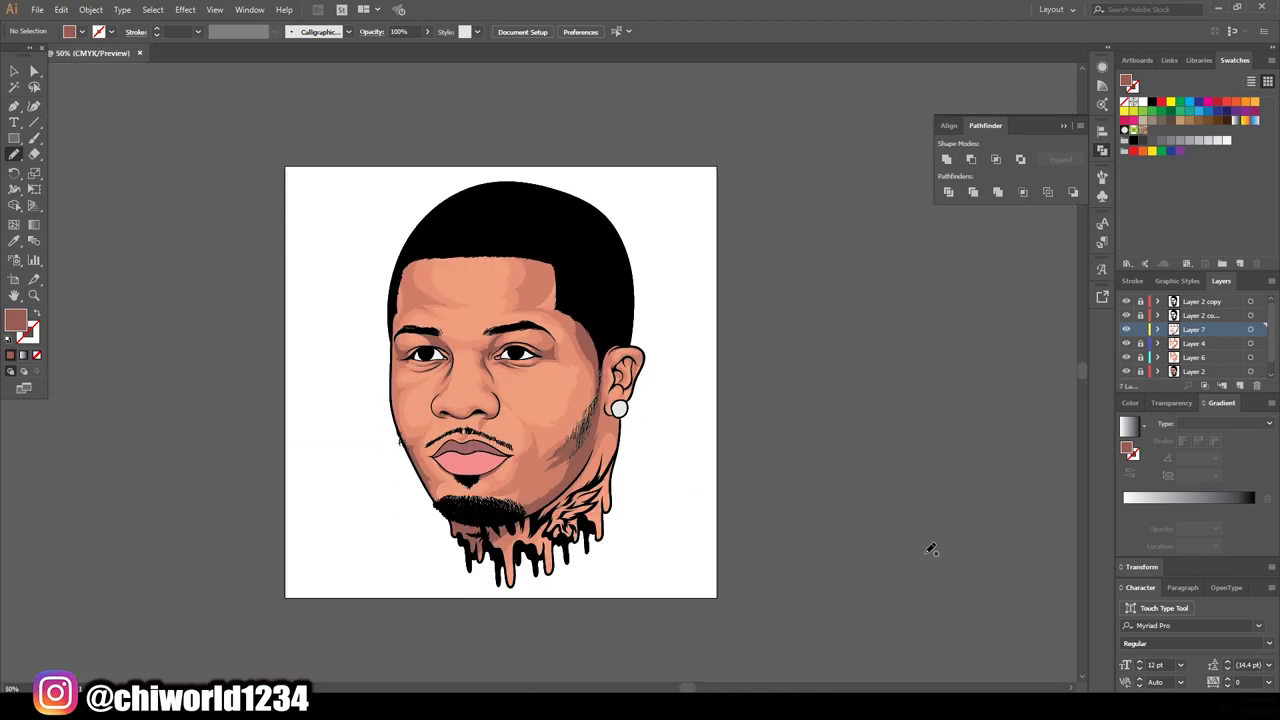
scroll(923, 546, "up", 3)
scroll(576, 383, "up", 2)
left_click_drag(530, 500, 476, 380)
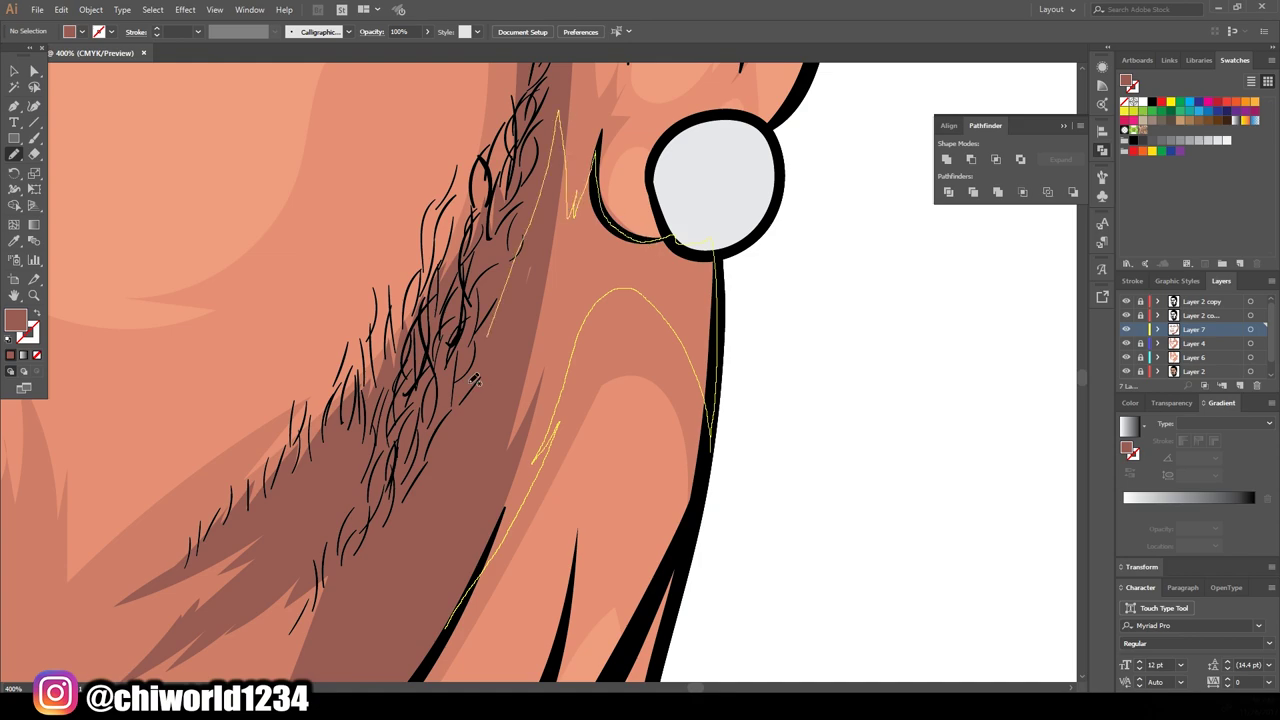
scroll(492, 592, "up", 2)
scroll(492, 592, "up", 5)
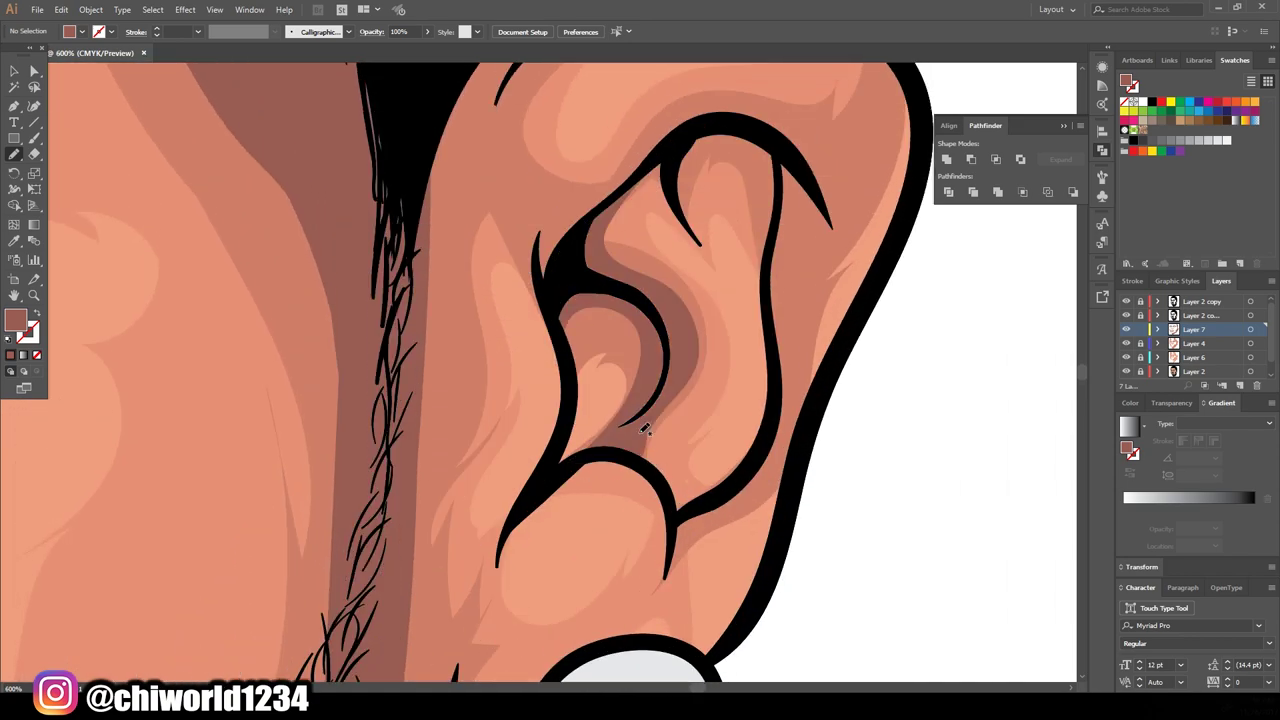
left_click_drag(846, 195, 845, 198)
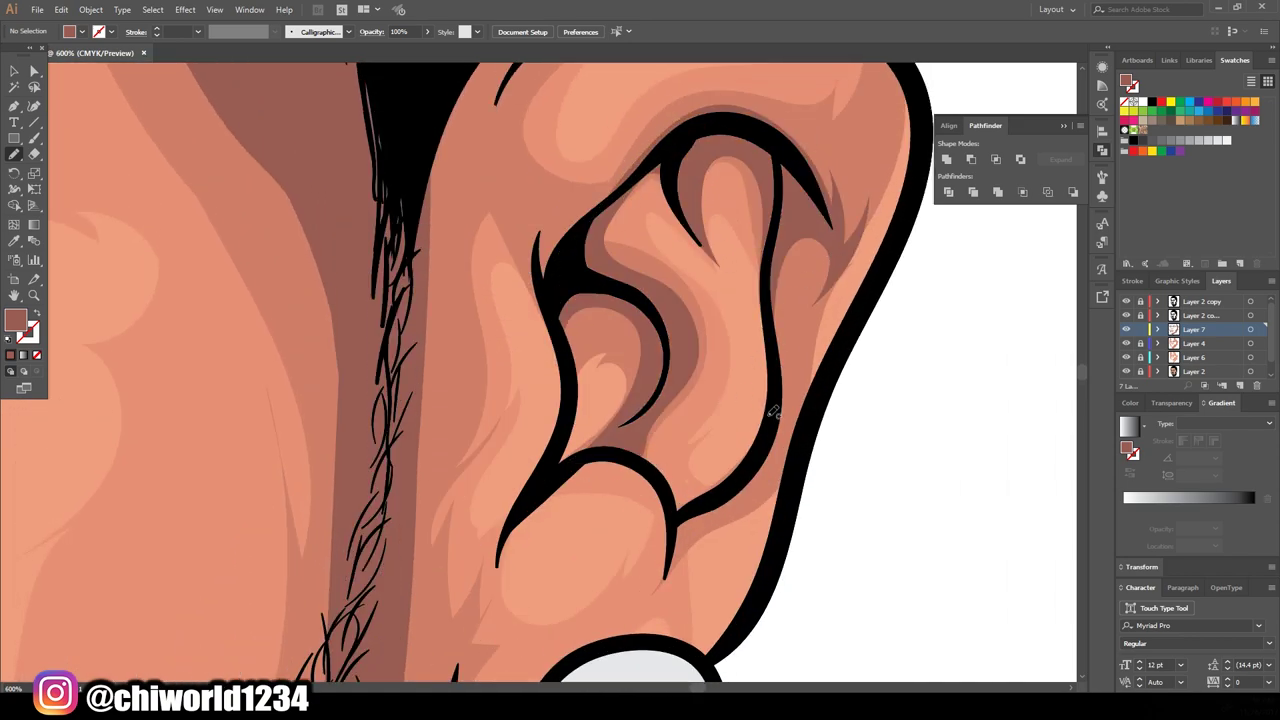
left_click_drag(697, 360, 695, 362)
scroll(551, 371, "up", 3)
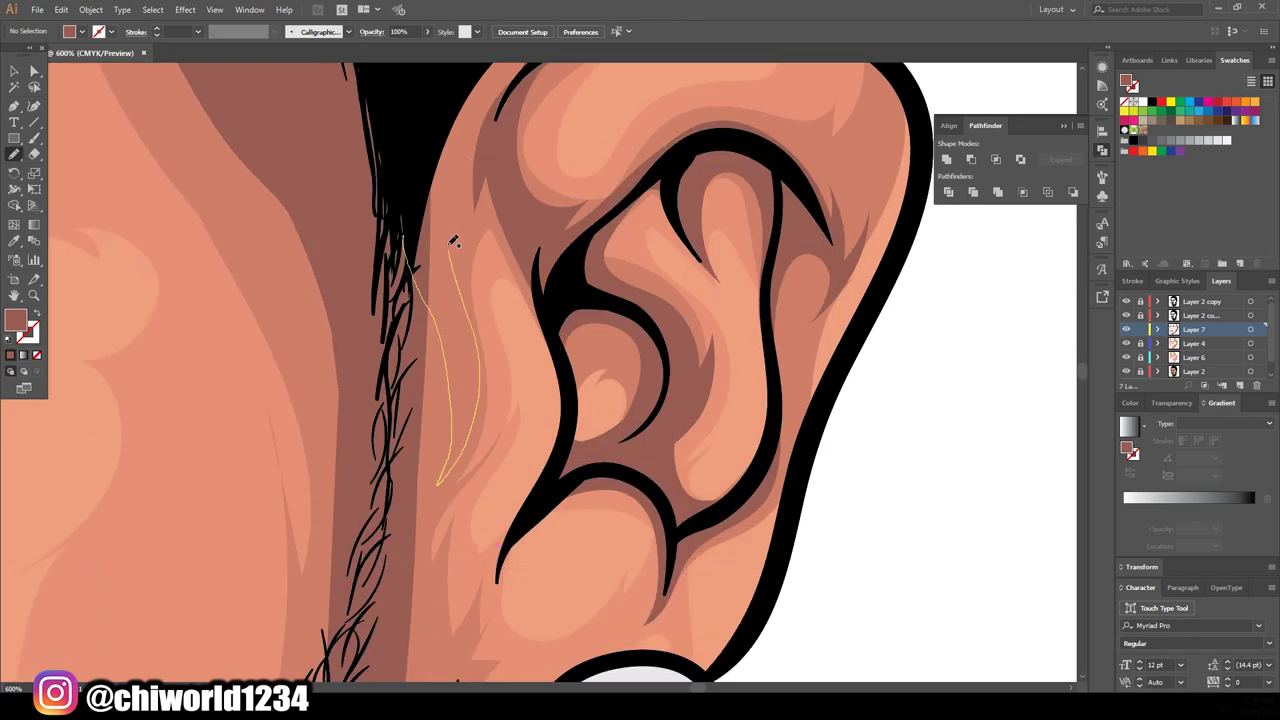
key("ctrl+minus")
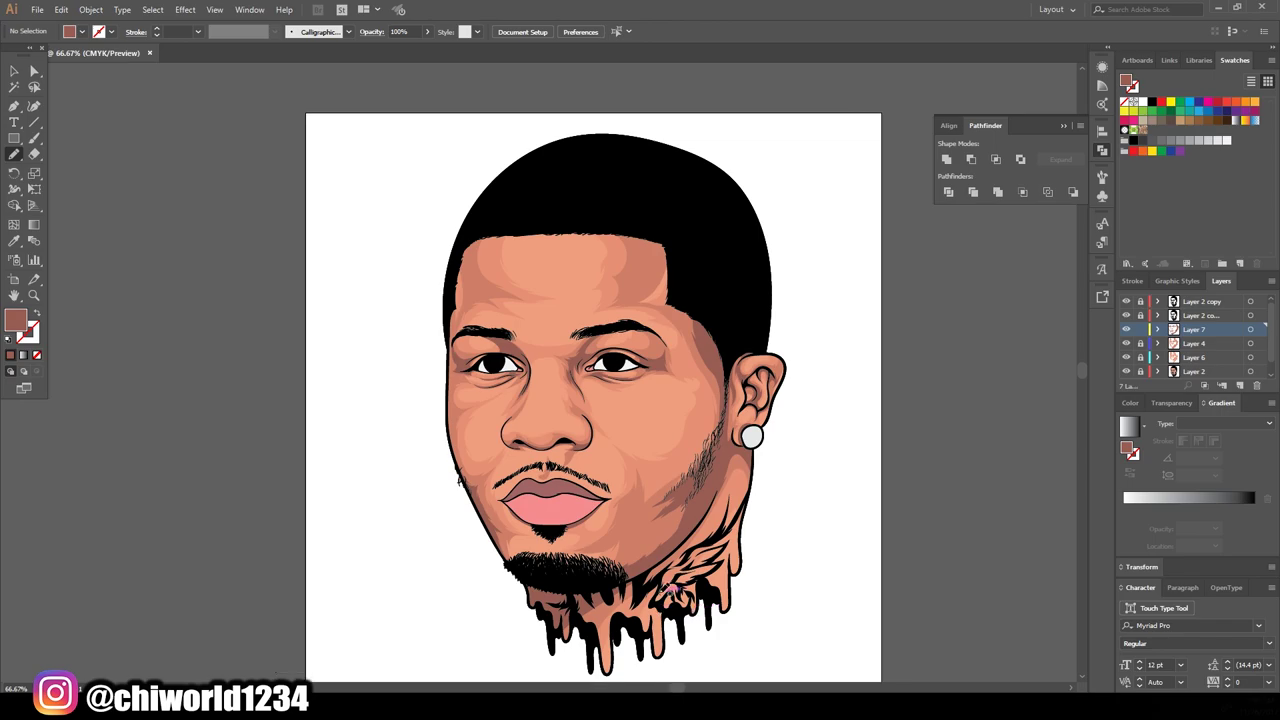
key("ctrl+plus")
Step: Move Layer 8 to the top and set the fill to a muted grey-purple
left_click_drag(1204, 330, 1204, 316)
scroll(490, 295, "up", 5)
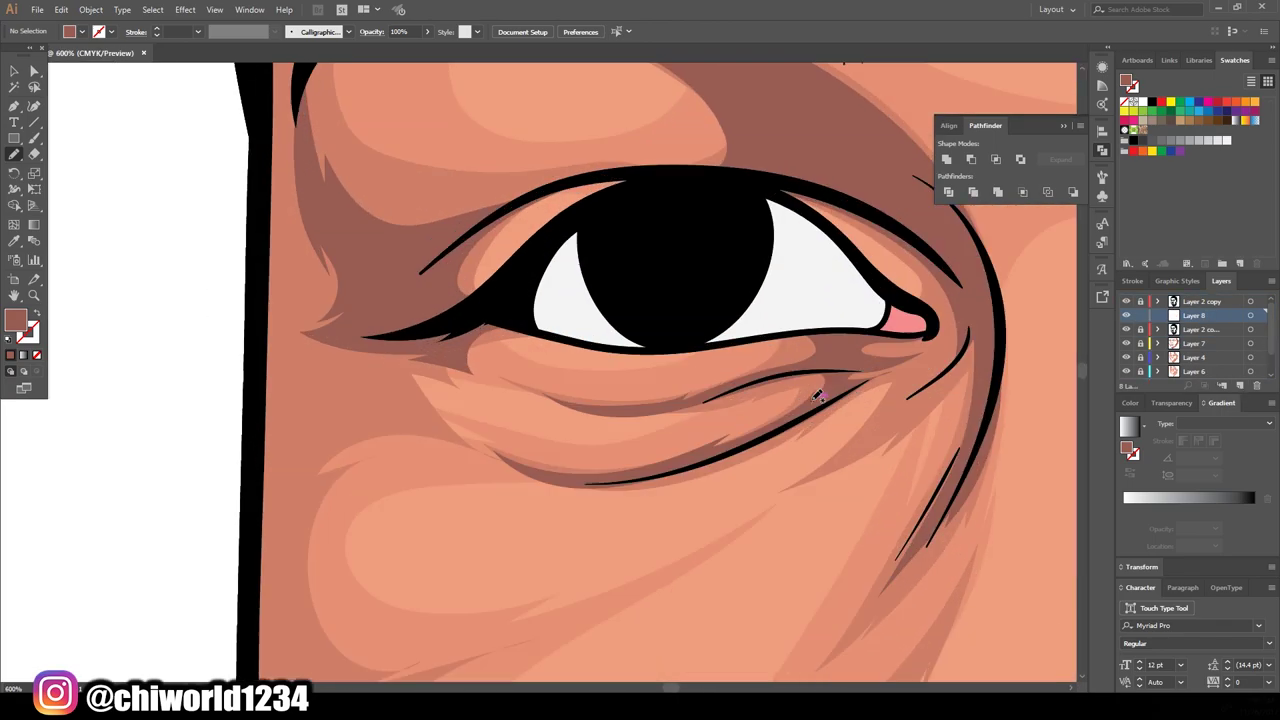
double_click(14, 319)
left_click(933, 547)
left_click(772, 610)
key("Return")
Step: Draw grey-purple shadow shapes on both eye whites
left_click_drag(414, 397, 510, 372)
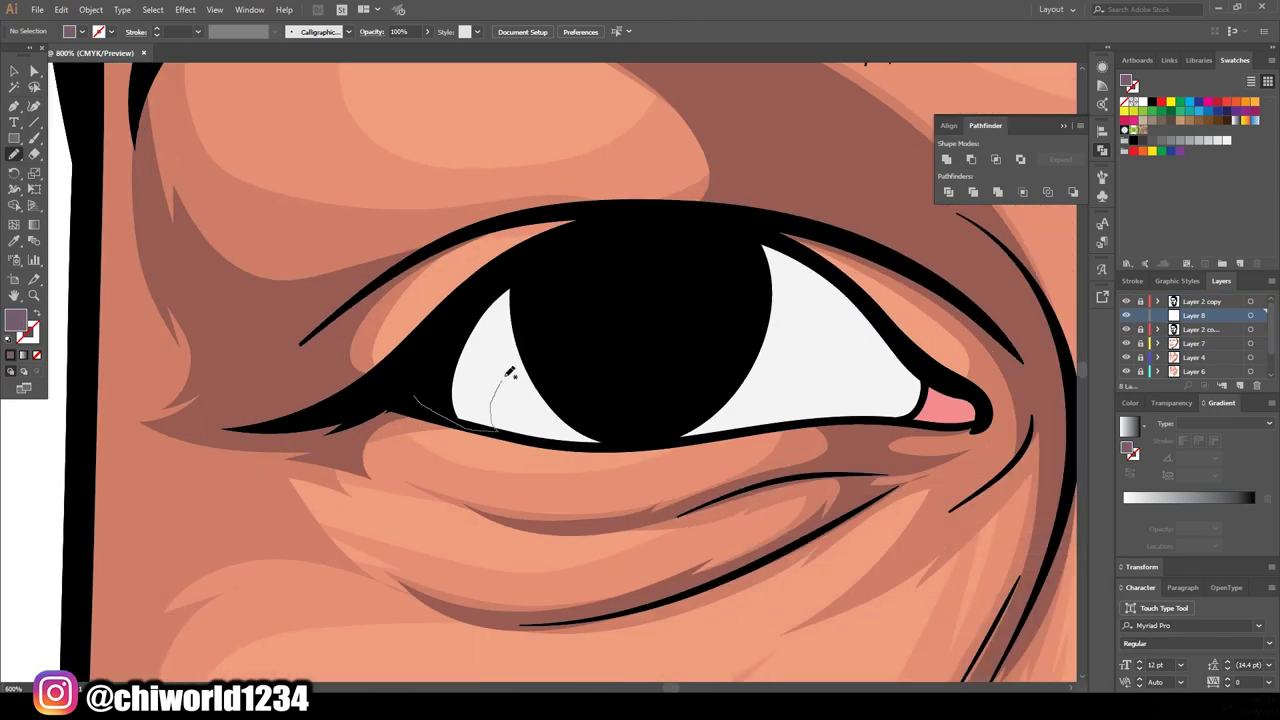
left_click_drag(890, 330, 885, 335)
scroll(943, 583, "down", 3)
scroll(614, 371, "up", 3)
left_click_drag(430, 255, 663, 237)
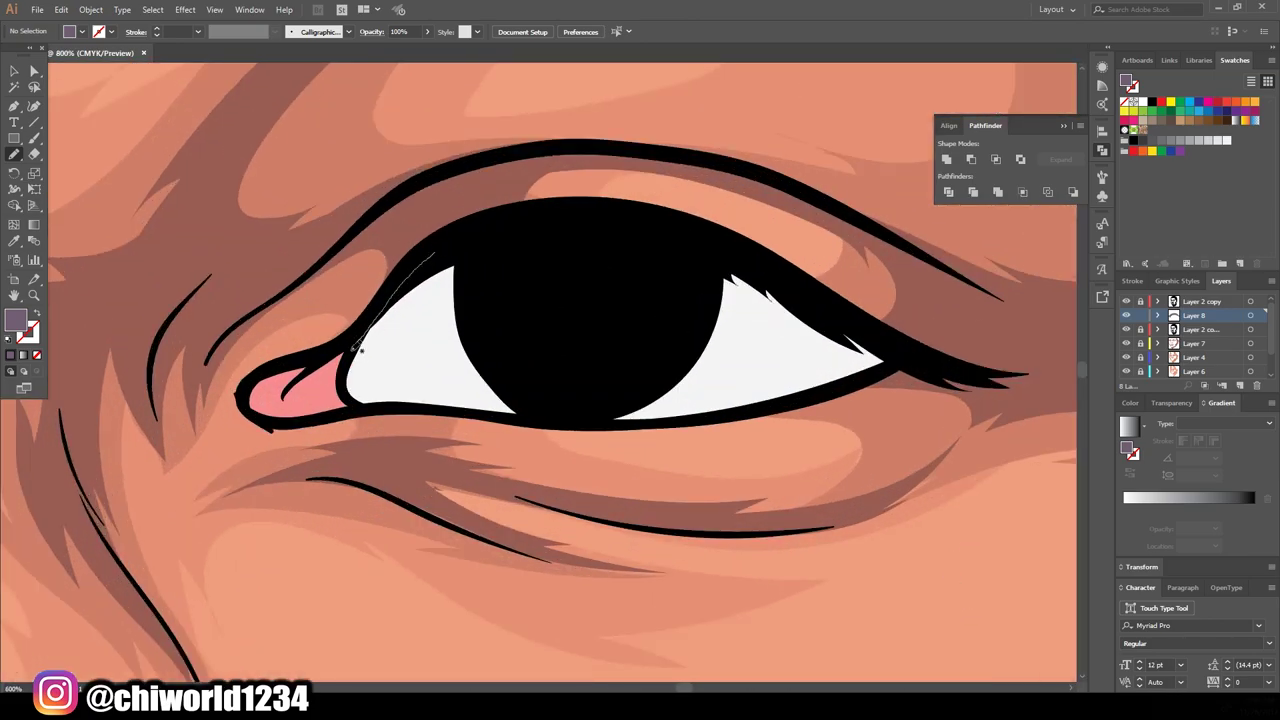
scroll(663, 237, "down", 3)
scroll(621, 492, "up", 3)
Step: Add grey-purple shadow shapes on the earring
left_click_drag(505, 548, 543, 490)
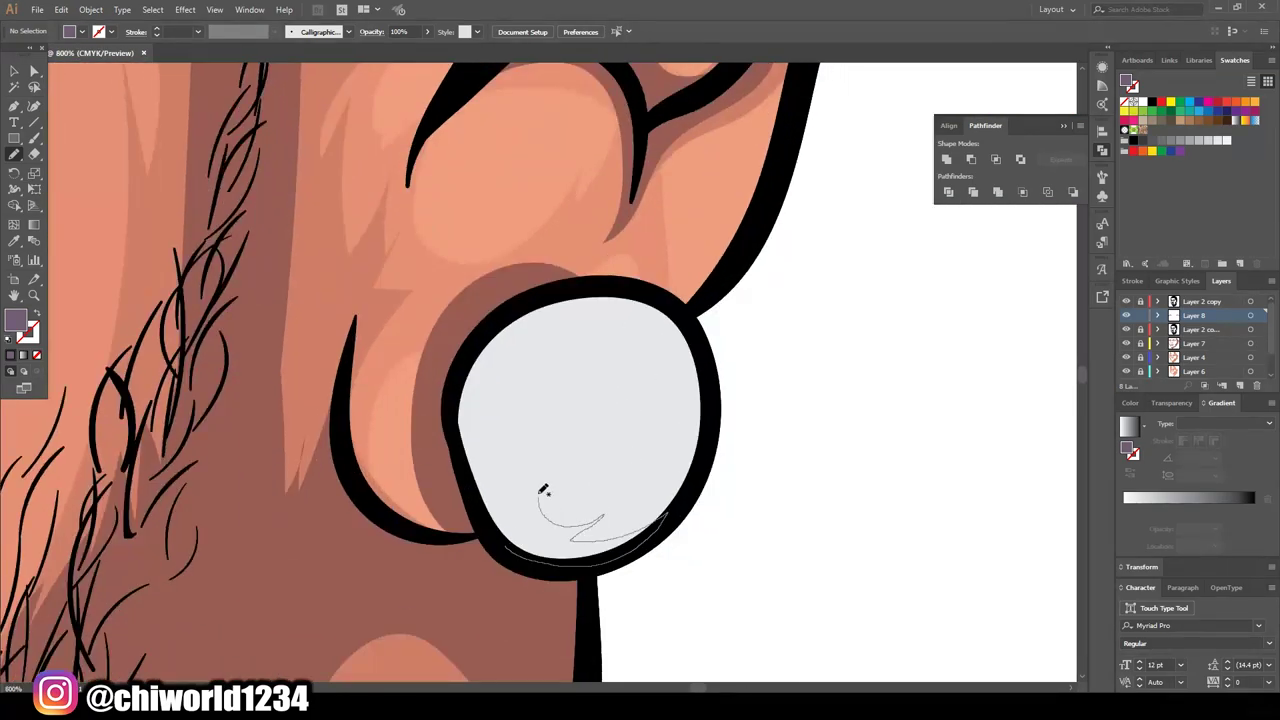
left_click_drag(509, 368, 533, 314)
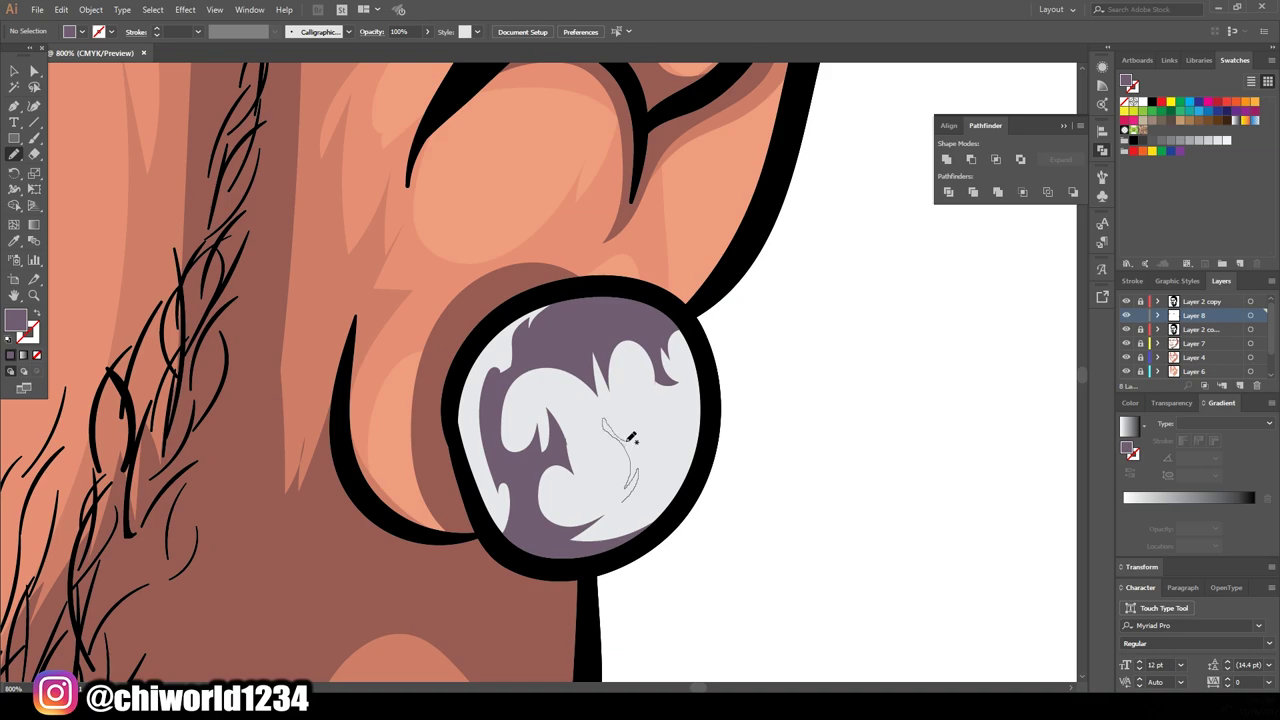
left_click_drag(630, 437, 604, 422)
scroll(604, 422, "down", 3)
scroll(642, 592, "up", 3)
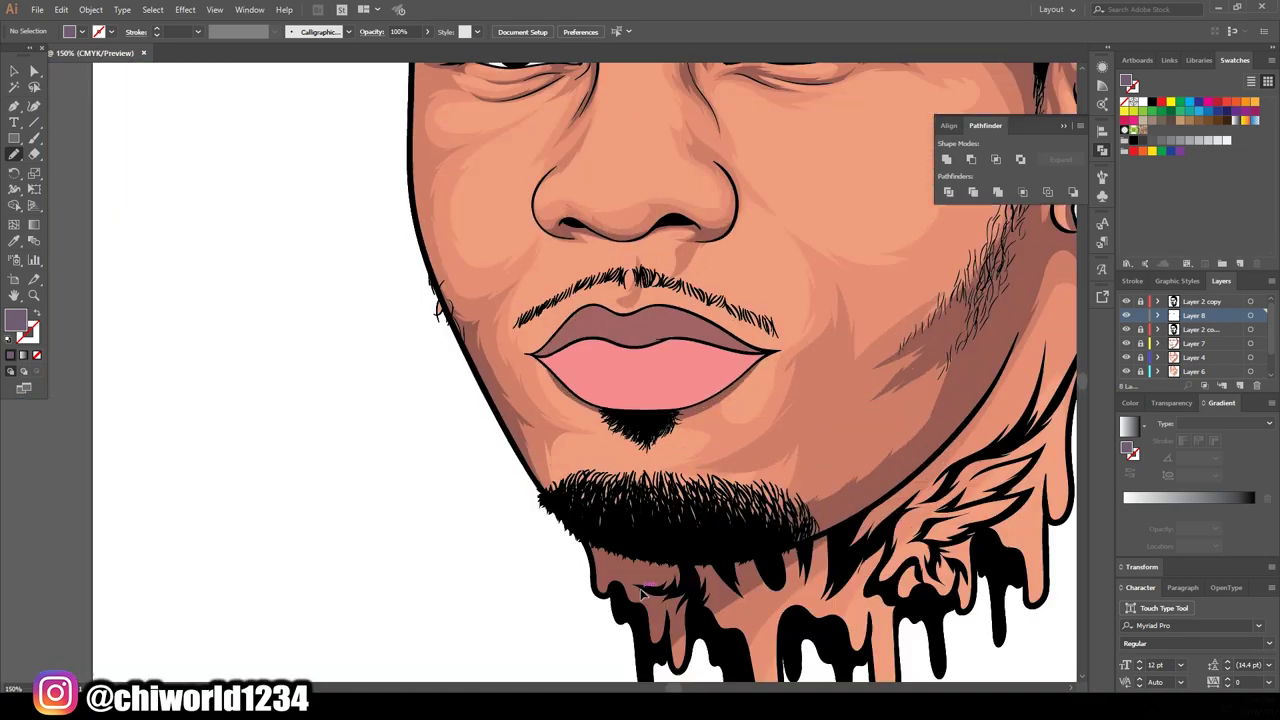
scroll(687, 351, "up", 4)
Step: Draw a dark brown shade shape on the upper lip
double_click(14, 318)
left_click(1060, 517)
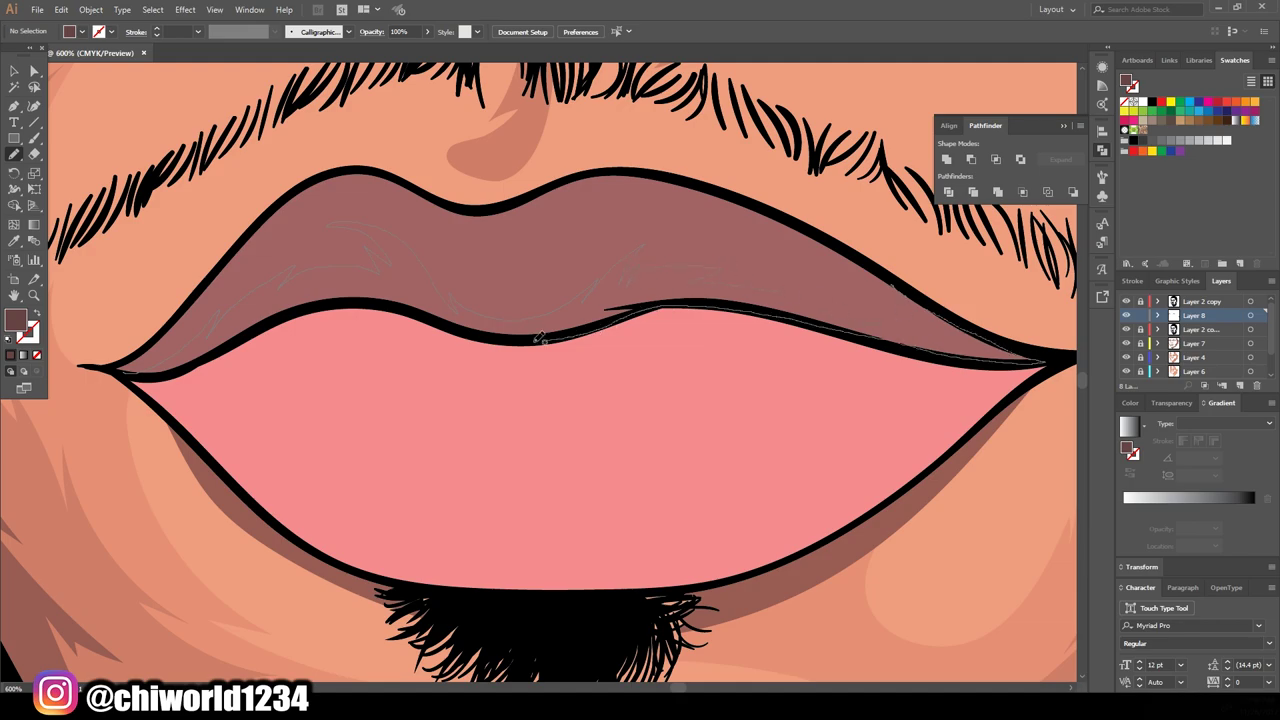
left_click_drag(540, 338, 560, 330)
scroll(560, 330, "down", 3)
scroll(560, 330, "up", 3)
double_click(14, 318)
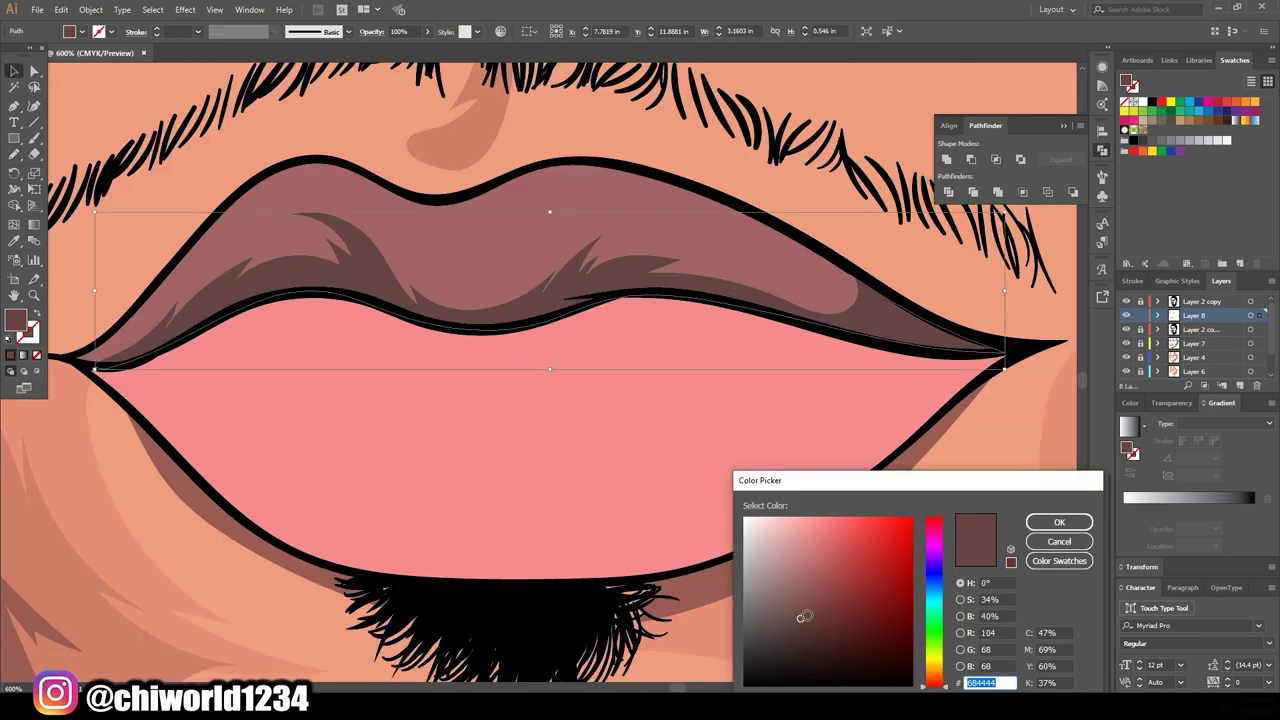
left_click(1059, 541)
Step: With a darker pink fill, shade under the upper lip and add two lower-lip highlights
double_click(14, 318)
left_click(1059, 521)
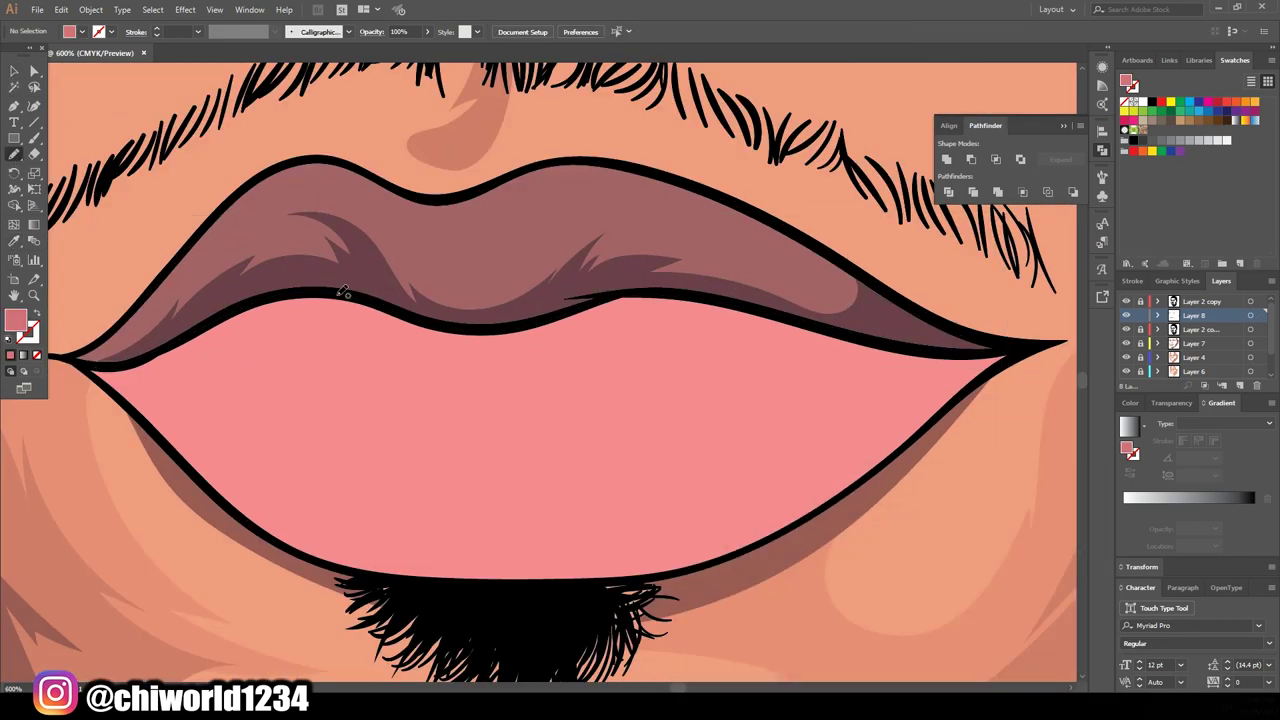
left_click_drag(640, 290, 232, 312)
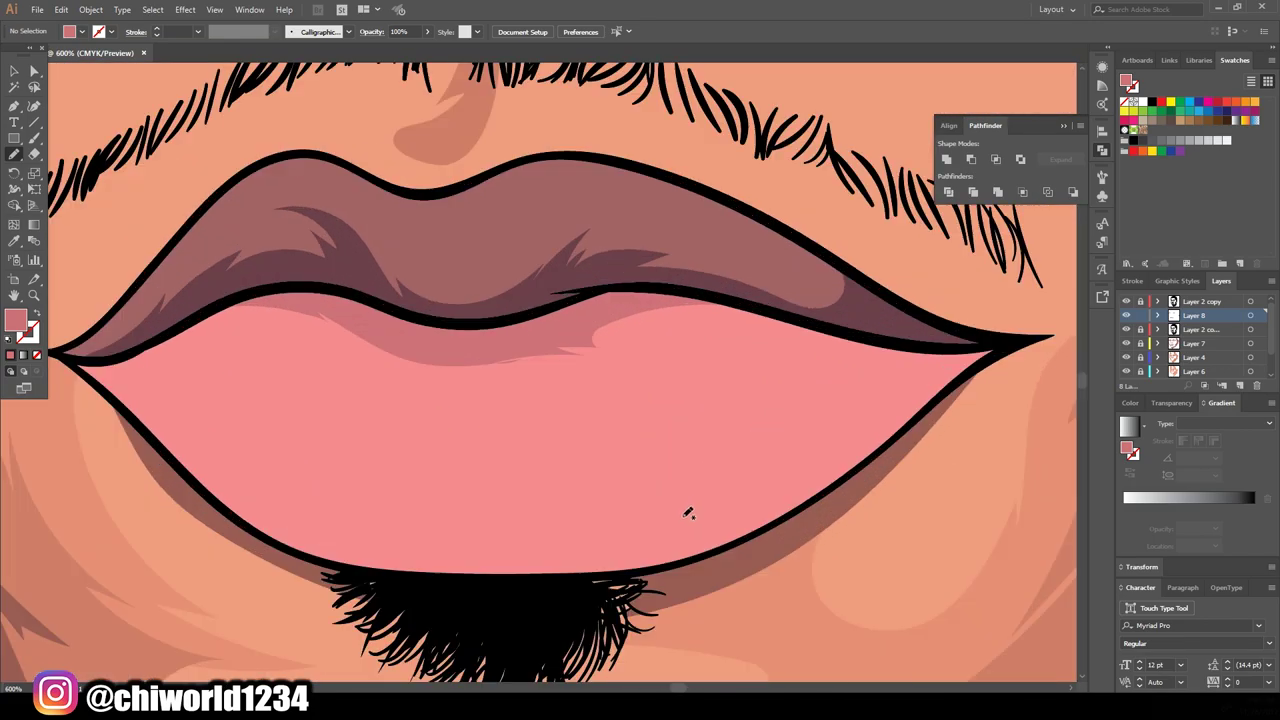
left_click_drag(975, 345, 985, 342)
scroll(985, 342, "down", 3)
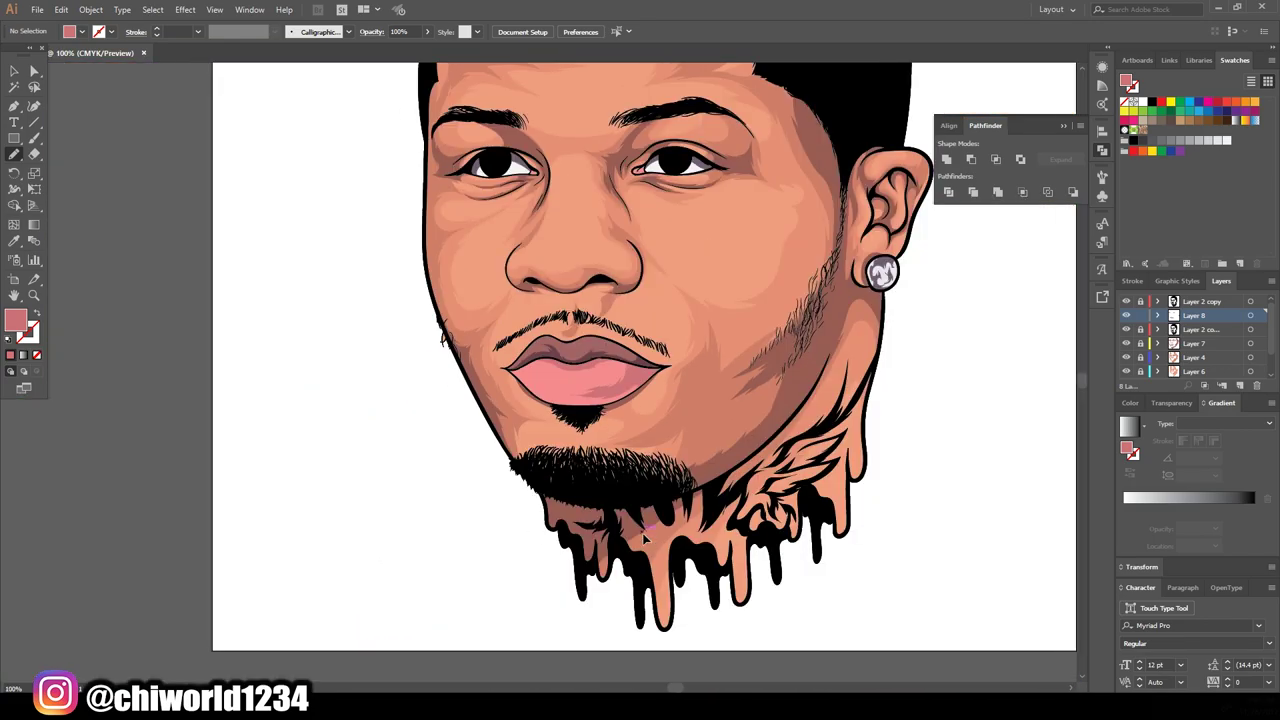
scroll(560, 515, "up", 4)
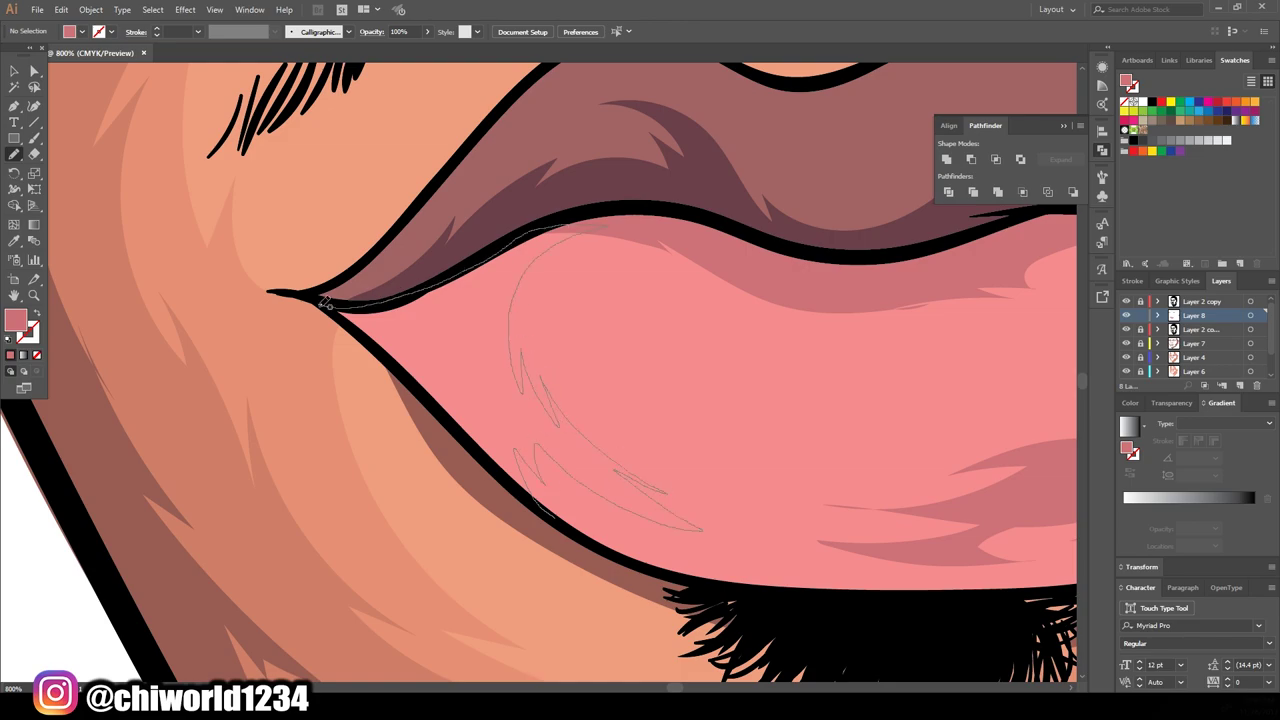
left_click_drag(325, 303, 323, 301)
scroll(524, 352, "down", 5)
scroll(470, 480, "up", 1)
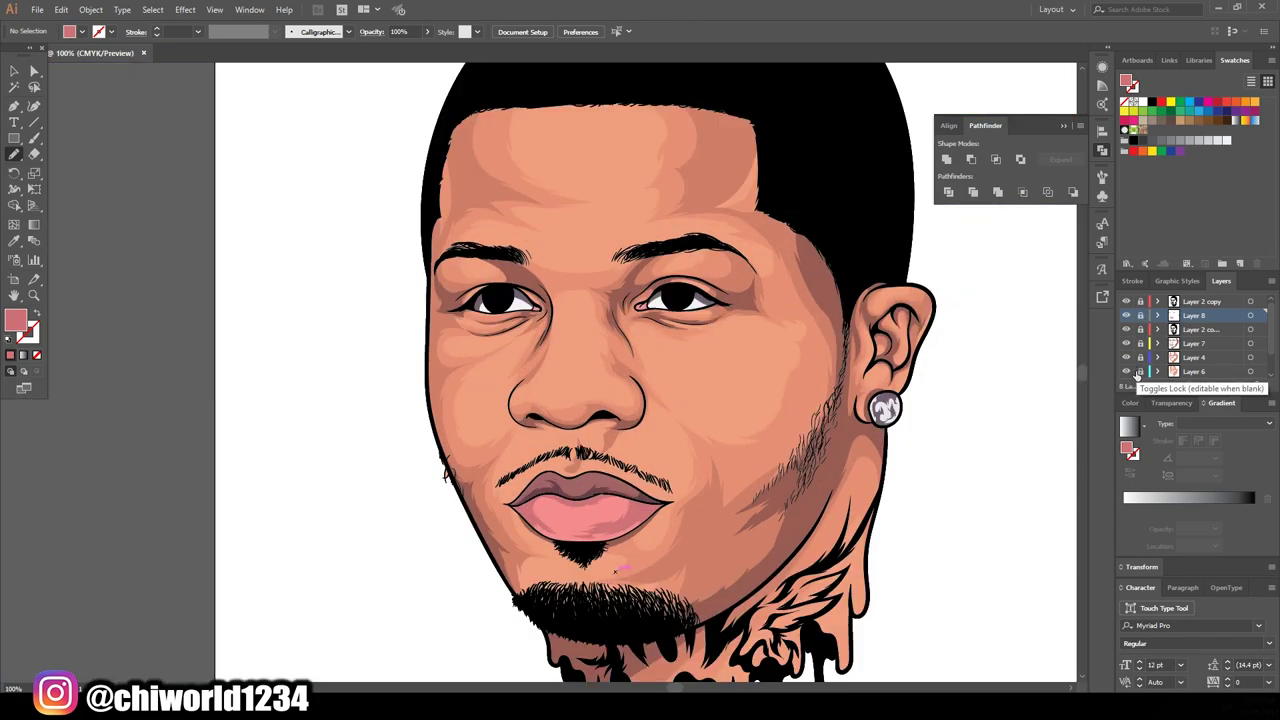
scroll(1195, 340, "down", 2)
scroll(600, 400, "down", 3)
Step: Apply an Adjust Color Balance change to all of Layer 2's artwork
left_click(1250, 357)
scroll(600, 350, "up", 3)
left_click(61, 9)
left_click(65, 207)
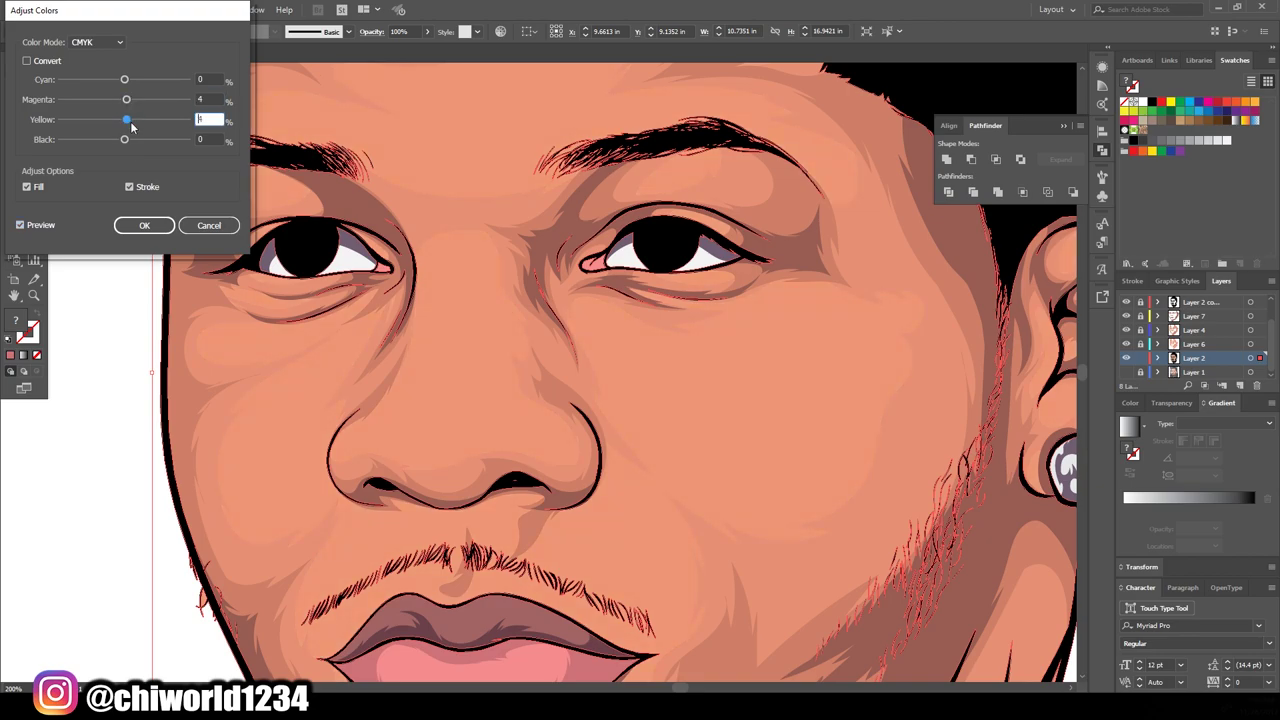
key("Return")
key("ctrl+0")
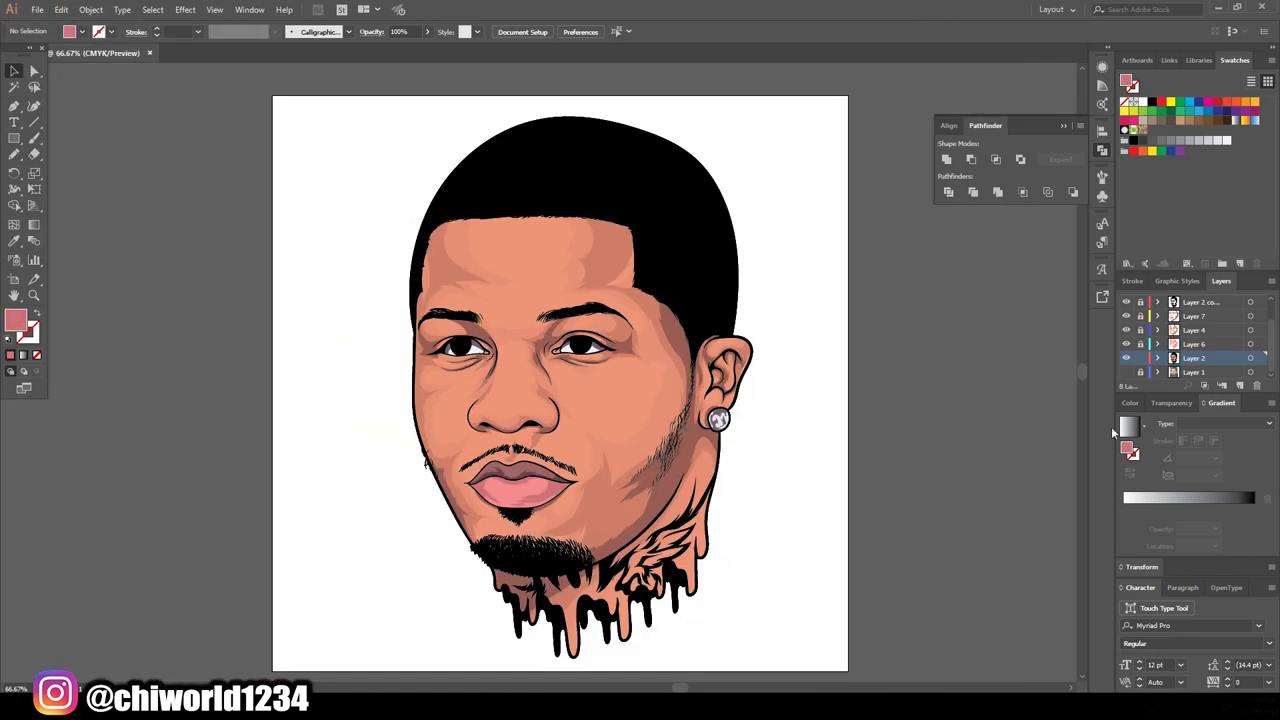
Step: Nudge Layer 6's magenta slightly with Adjust Color Balance and apply it
left_click(1250, 343)
scroll(558, 400, "up", 3)
left_click(61, 9)
left_click(457, 274)
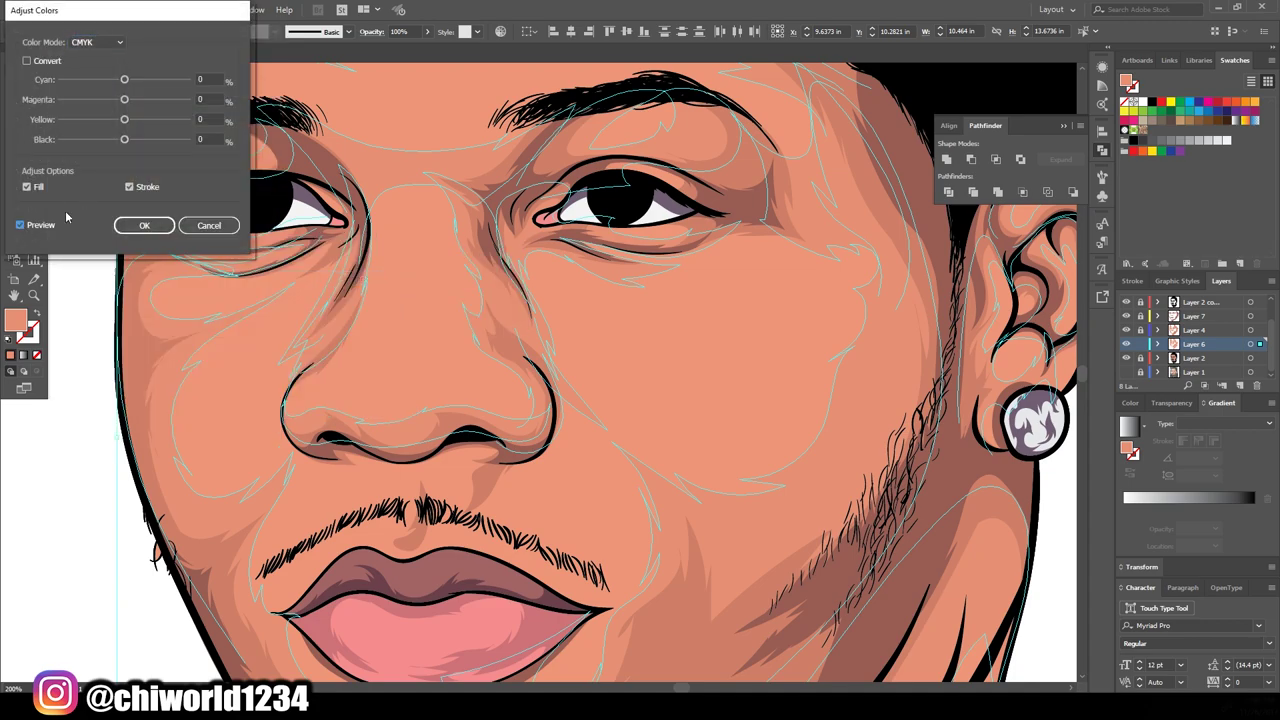
left_click_drag(124, 99, 119, 100)
key("Return")
key("ctrl+0")
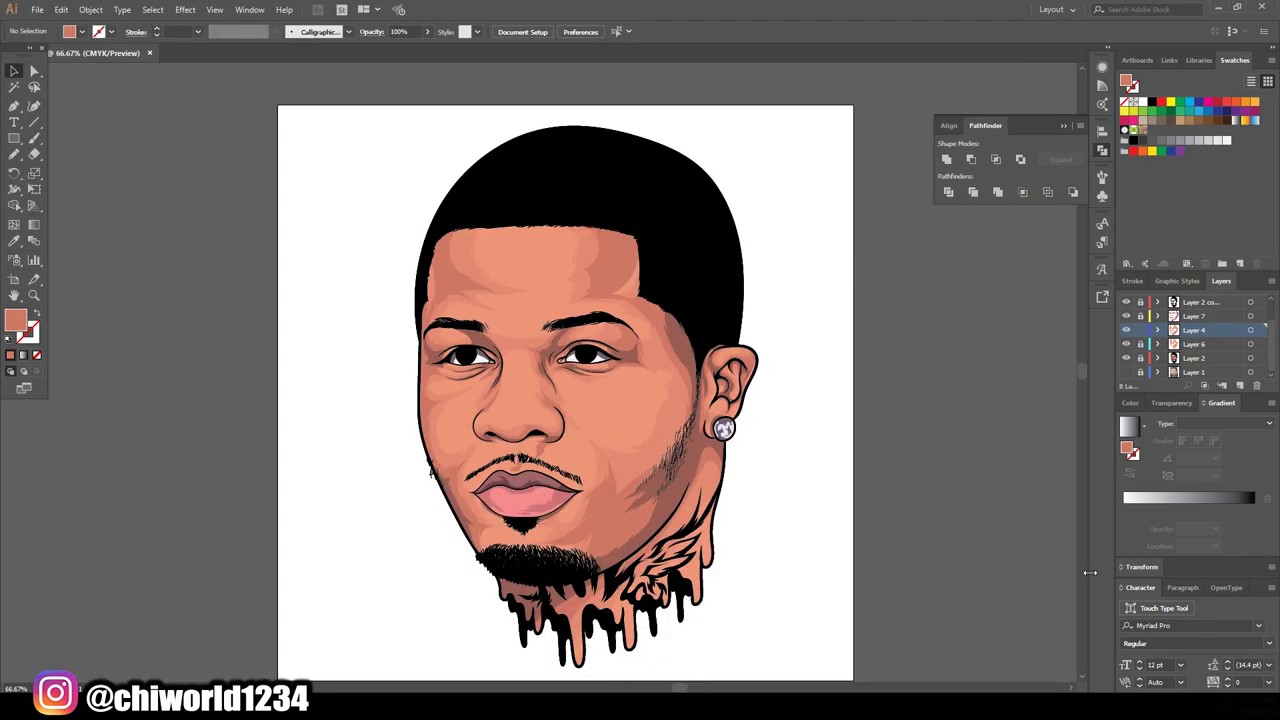
Step: Move Layer 9 beneath Layer 6 and confirm the sampled skin-tone fill
left_click_drag(1194, 332, 1194, 362)
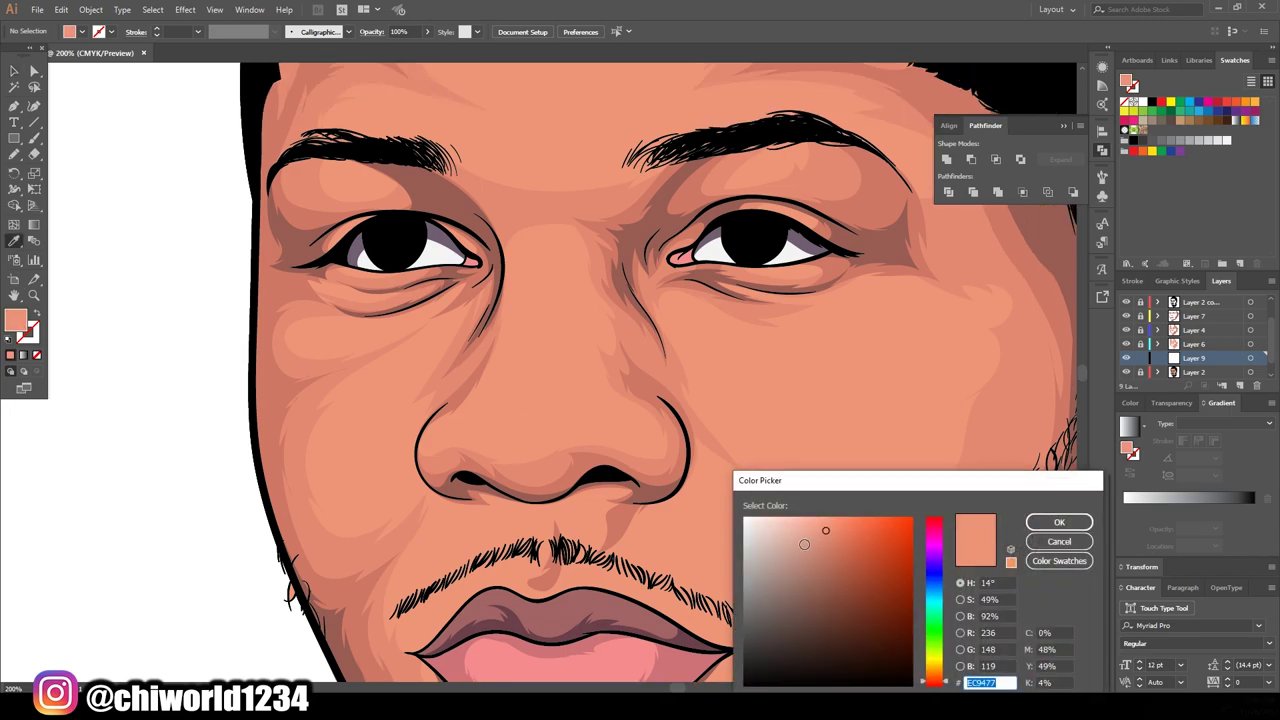
left_click(1058, 522)
key("n")
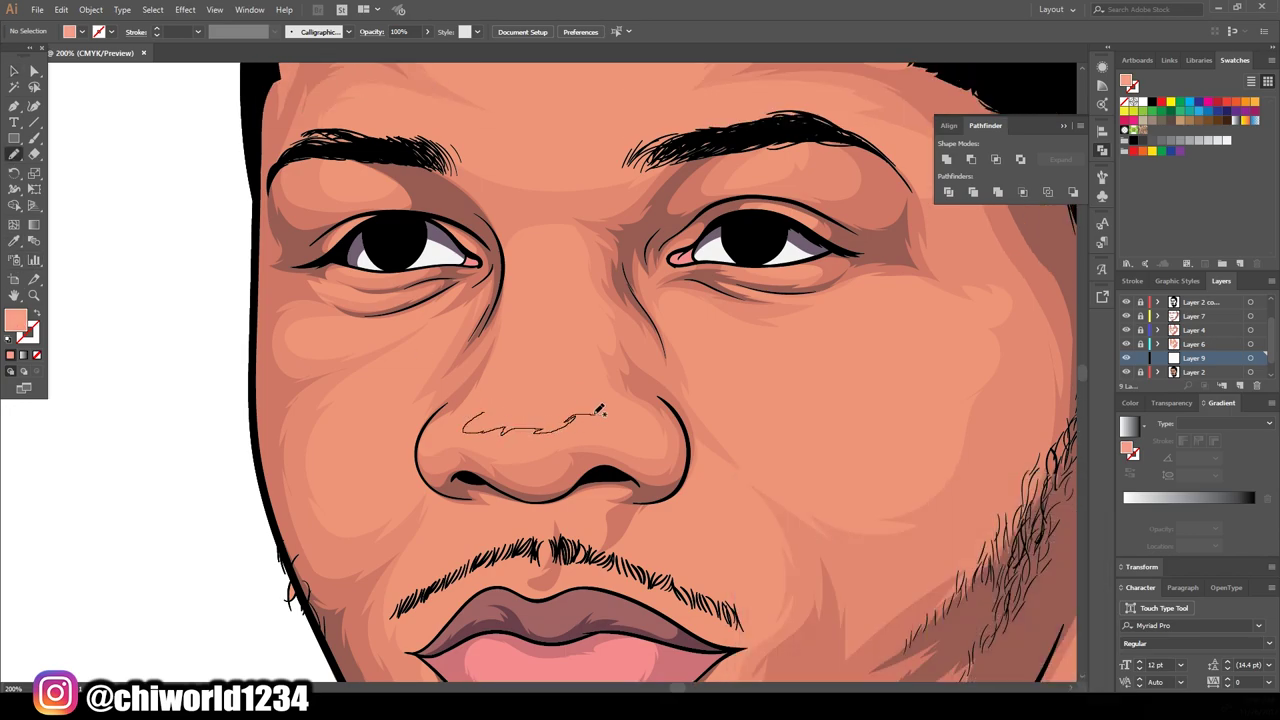
key("ctrl+0")
Step: Try pencil highlight strokes on the nose bridge, forehead and cheek, undoing the rejected ones
scroll(517, 277, "up", 3)
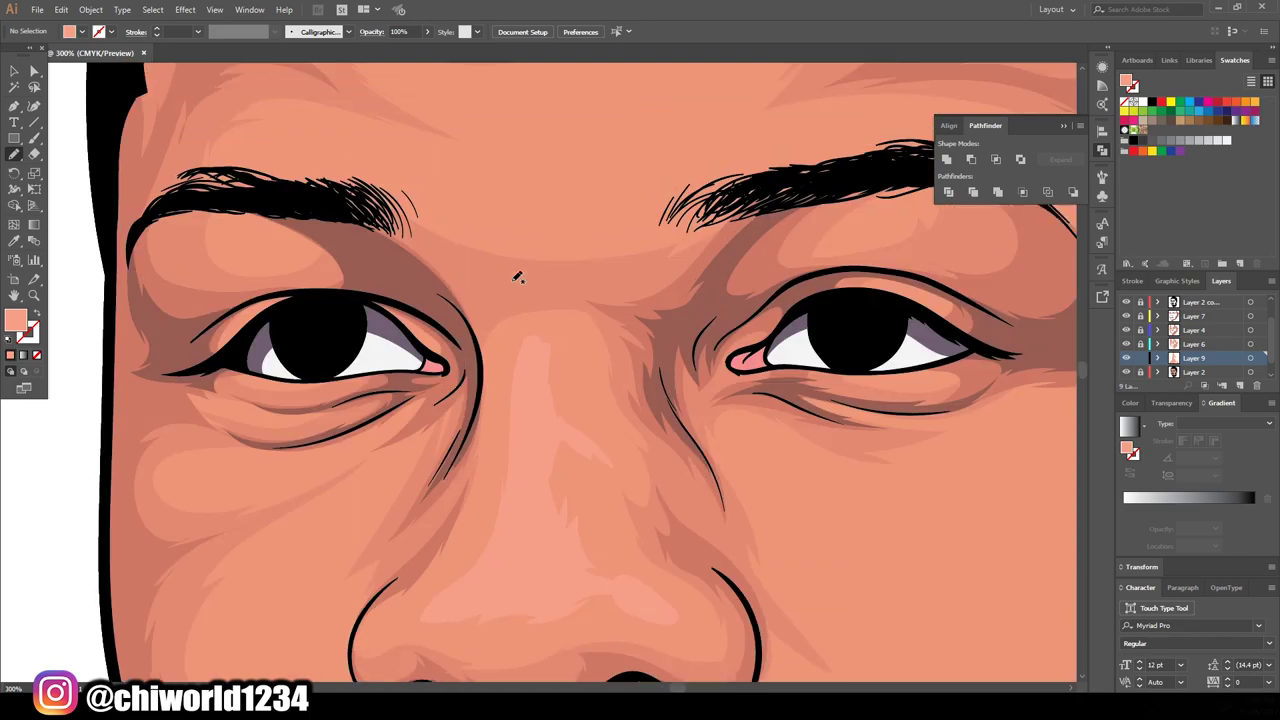
scroll(517, 277, "up", 3)
left_click_drag(563, 380, 760, 323)
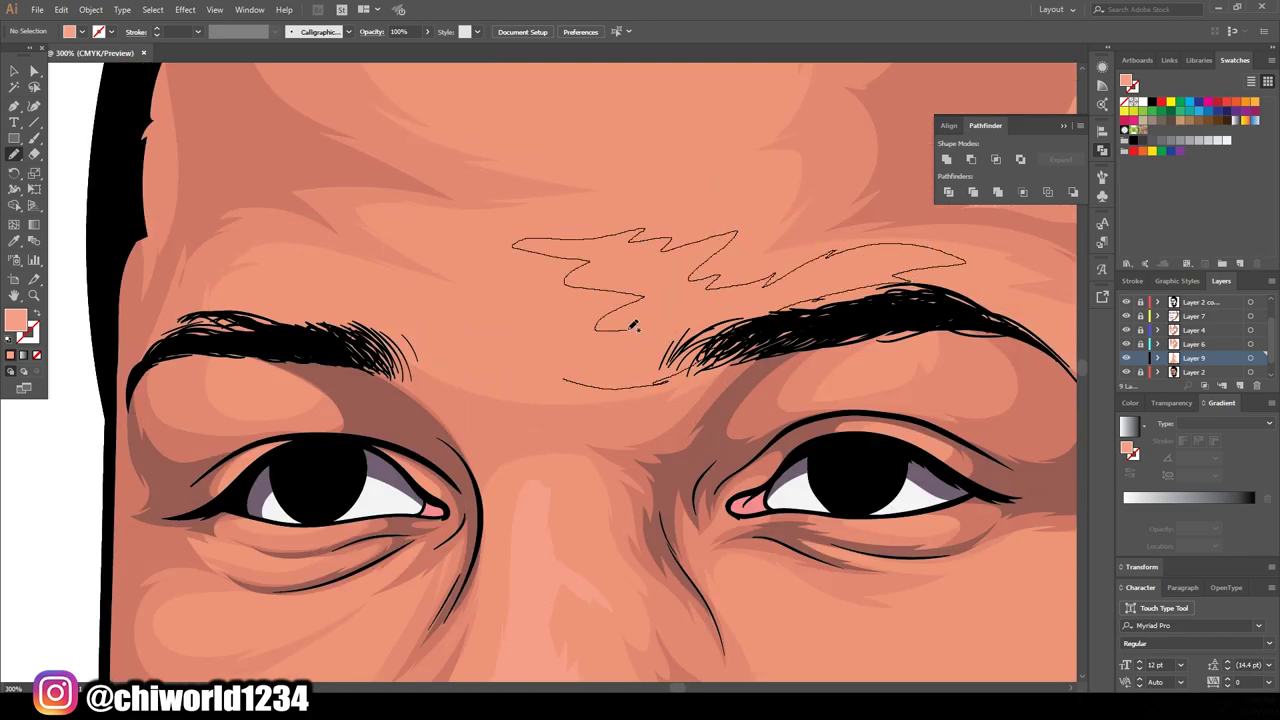
key("ctrl+z")
key("ctrl+0")
scroll(659, 380, "up", 3)
left_click_drag(638, 415, 659, 380)
scroll(565, 293, "down", 3)
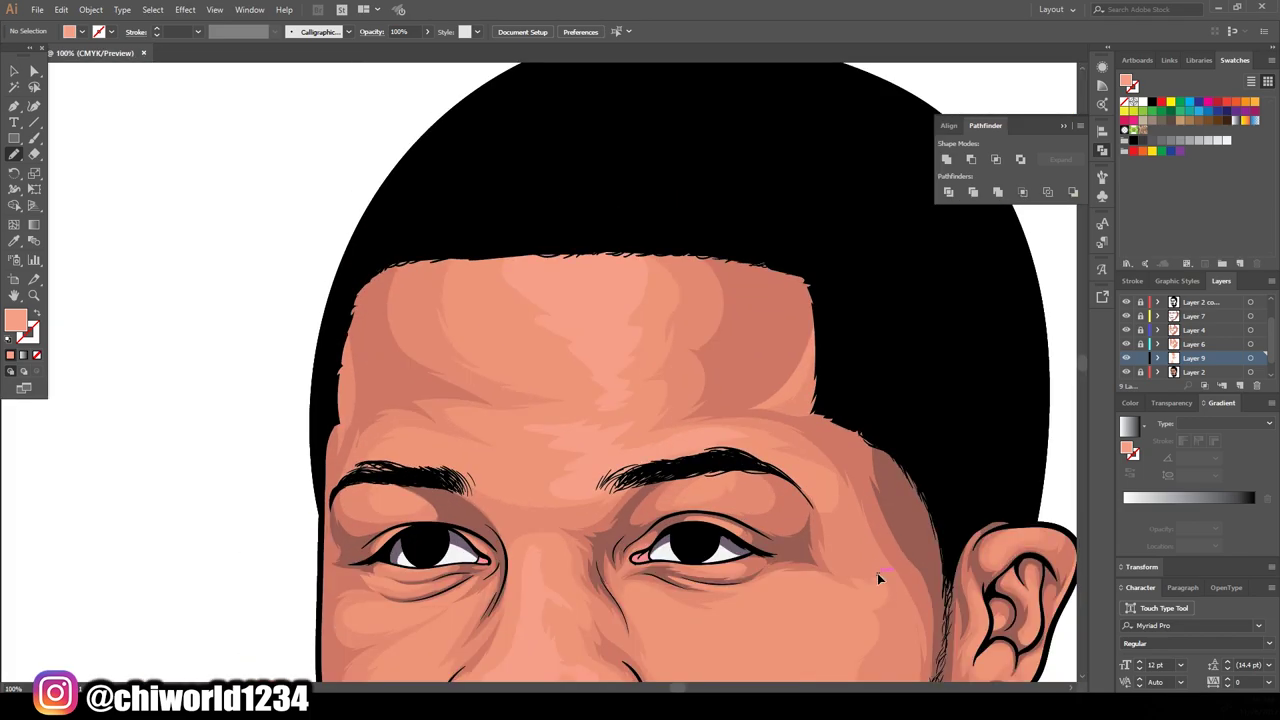
scroll(829, 508, "up", 3)
left_click_drag(595, 350, 695, 468)
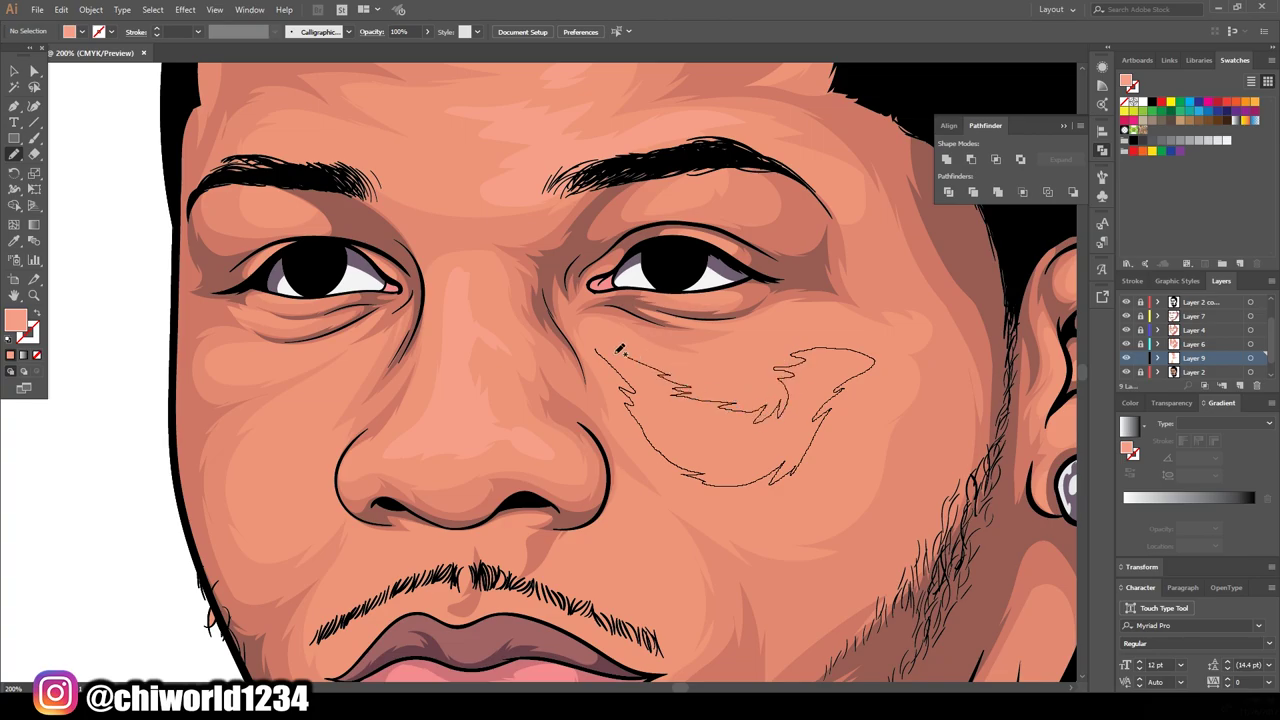
key("ctrl+z")
key("ctrl+0")
Step: Discard the remaining trial pencil strokes above the moustache, on the cheek and under the left eye
scroll(602, 490, "up", 3)
key("ctrl+z")
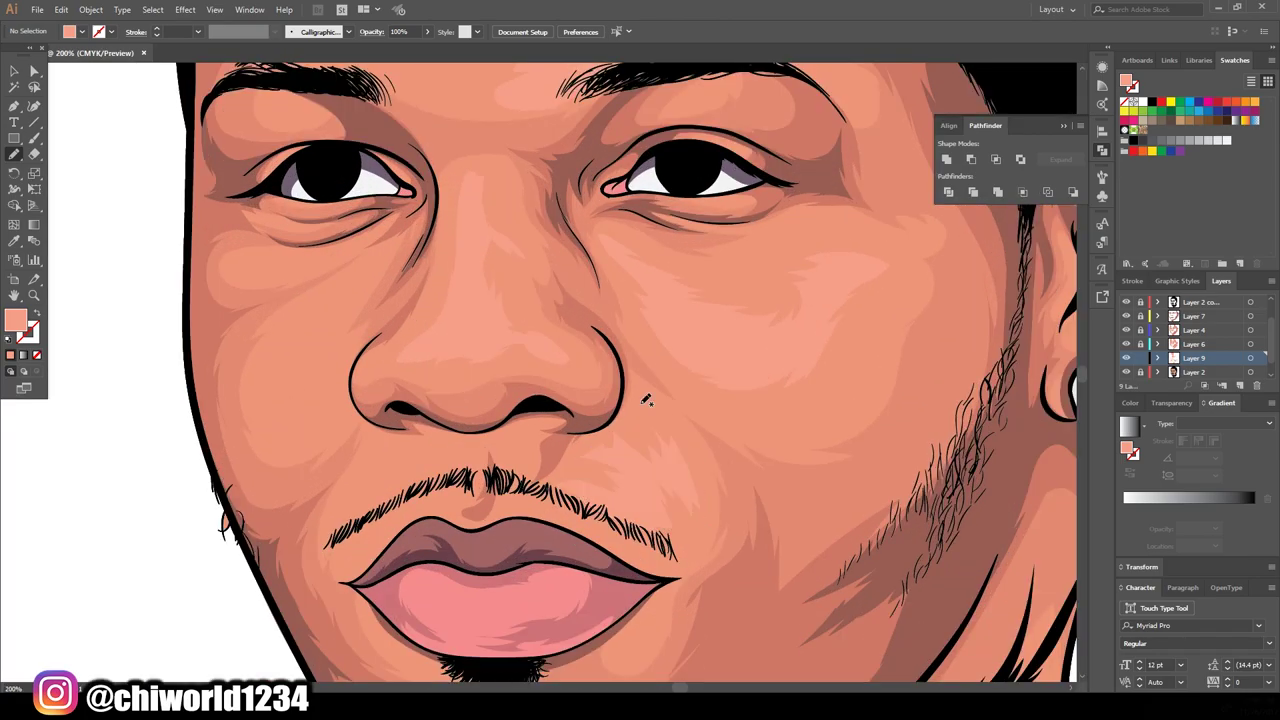
key("ctrl+0")
scroll(646, 433, "up", 3)
scroll(537, 518, "down", 3)
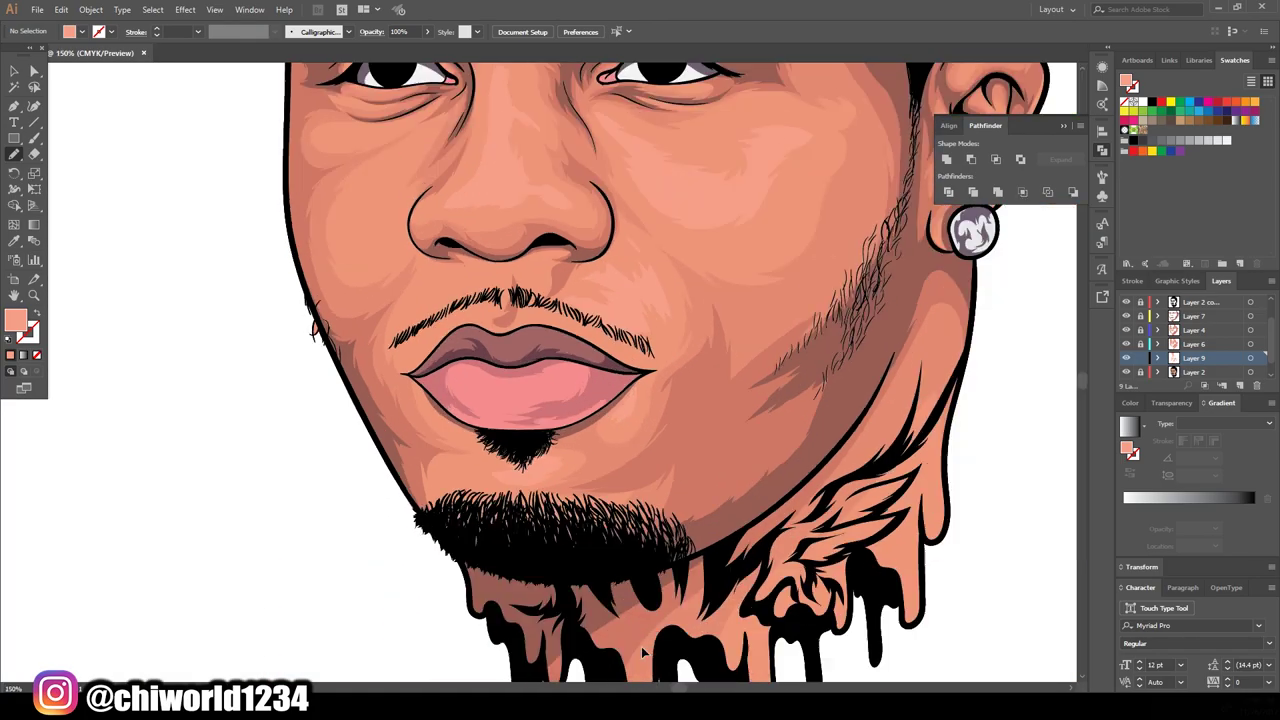
scroll(726, 506, "up", 3)
key("ctrl+z")
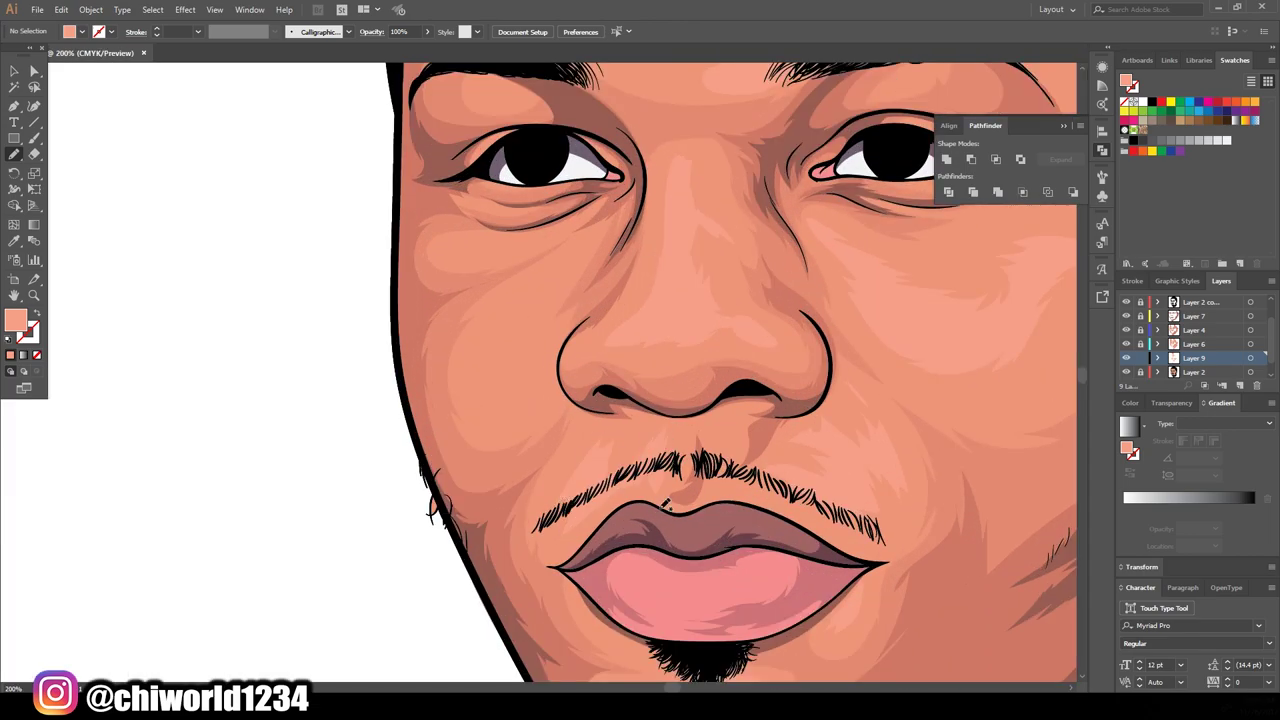
key("ctrl+0")
scroll(540, 400, "up", 3)
left_click_drag(583, 373, 507, 425)
key("ctrl+z")
left_click_drag(560, 355, 502, 364)
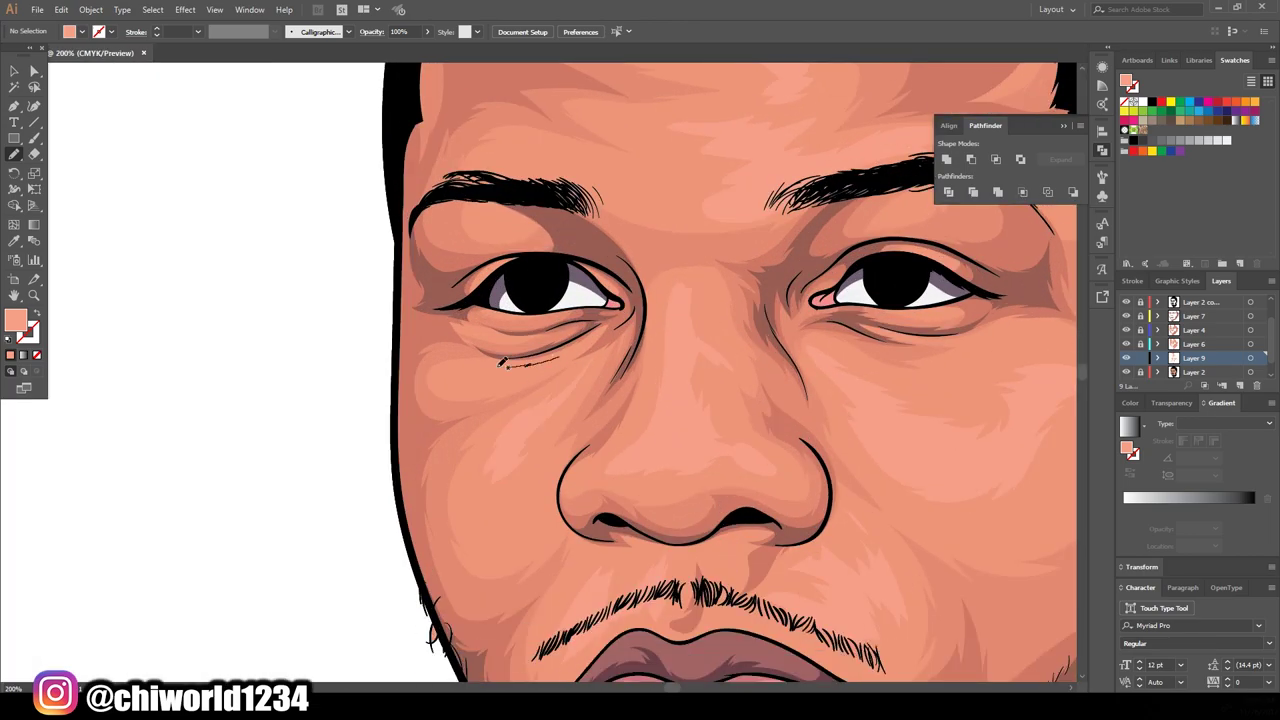
key("ctrl+z")
key("ctrl+0")
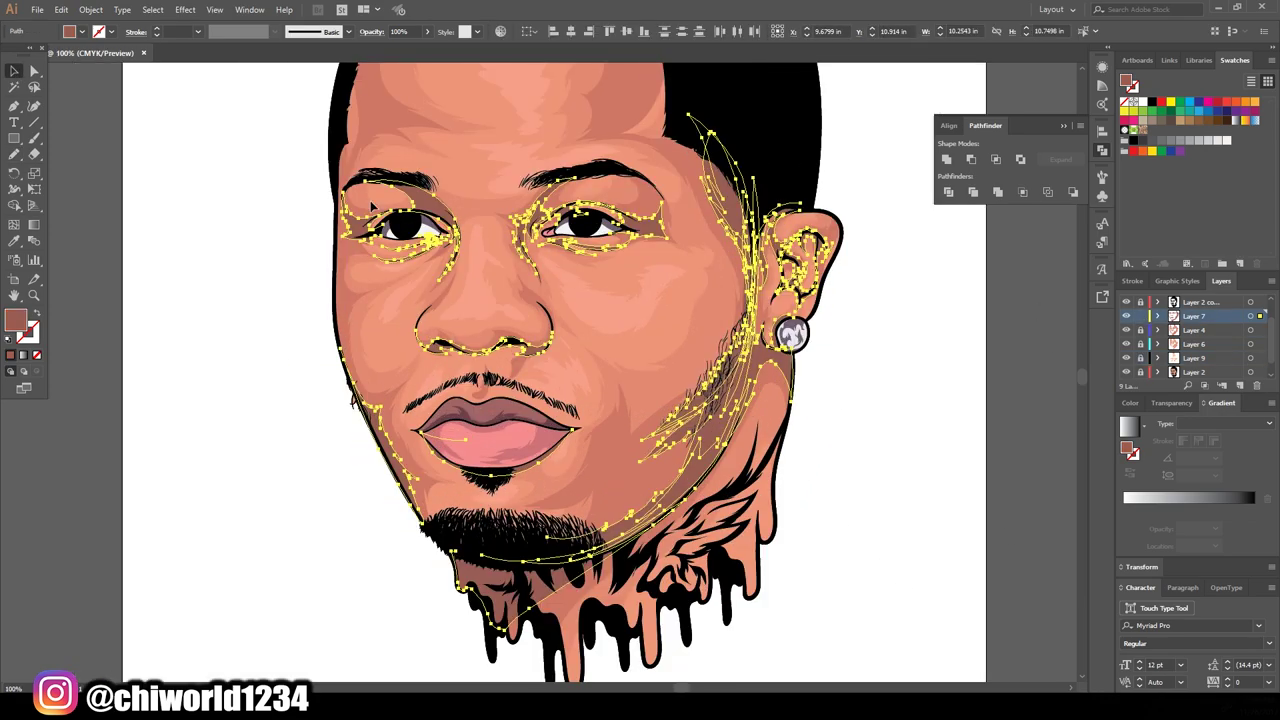
Step: Deepen Layer 7's face shading to Magenta 6%, Yellow 6%, Black 17% with Adjust Colors
left_click(61, 9)
left_click(330, 262)
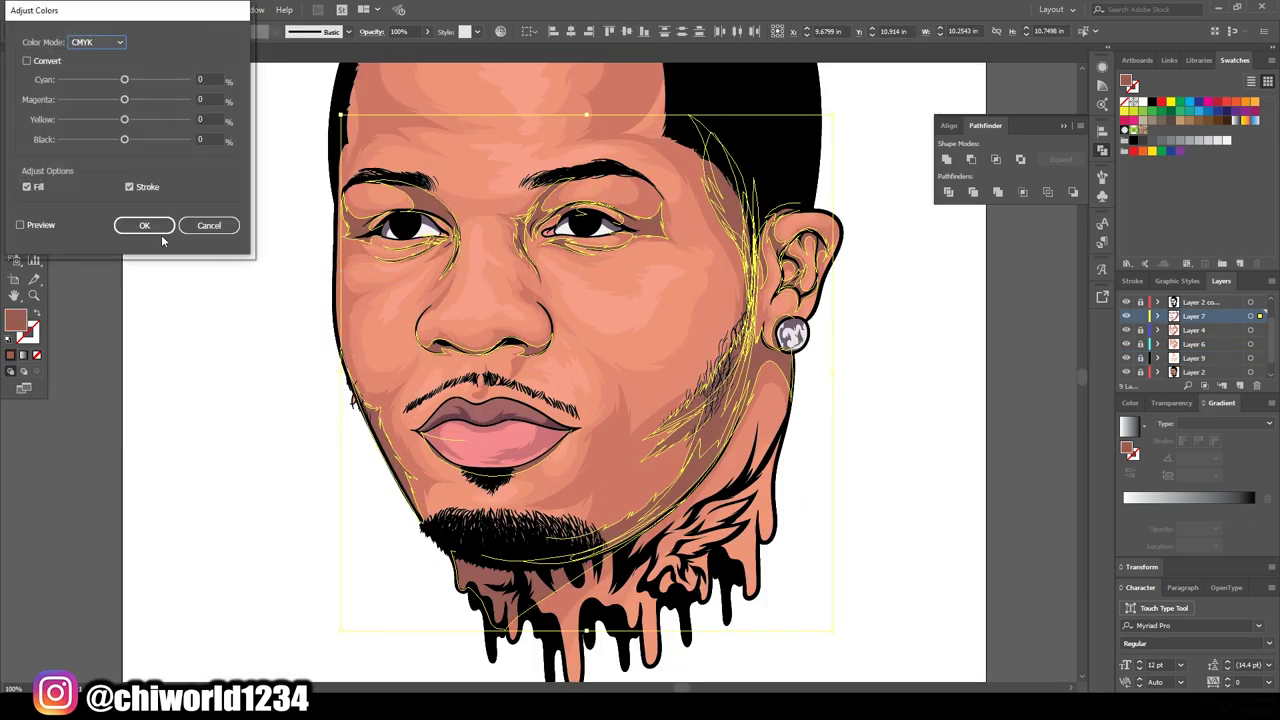
left_click_drag(124, 139, 135, 139)
left_click_drag(124, 119, 134, 119)
left_click(144, 225)
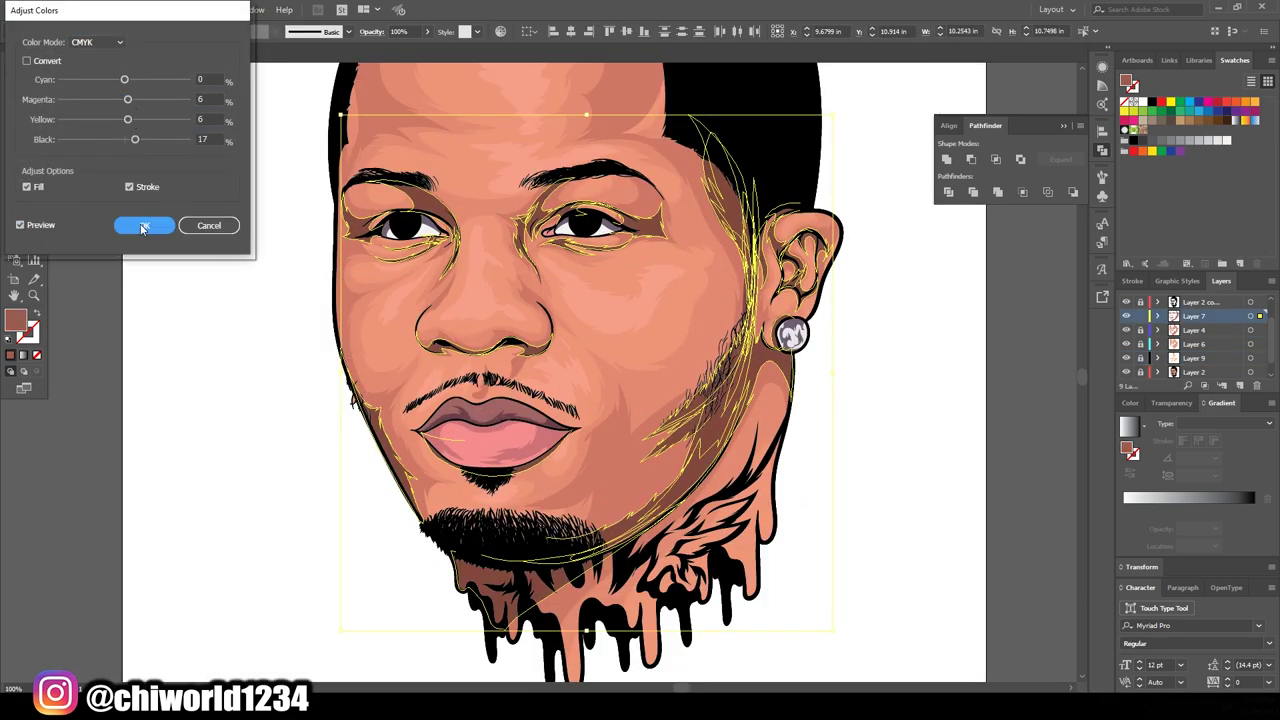
key("ctrl+minus")
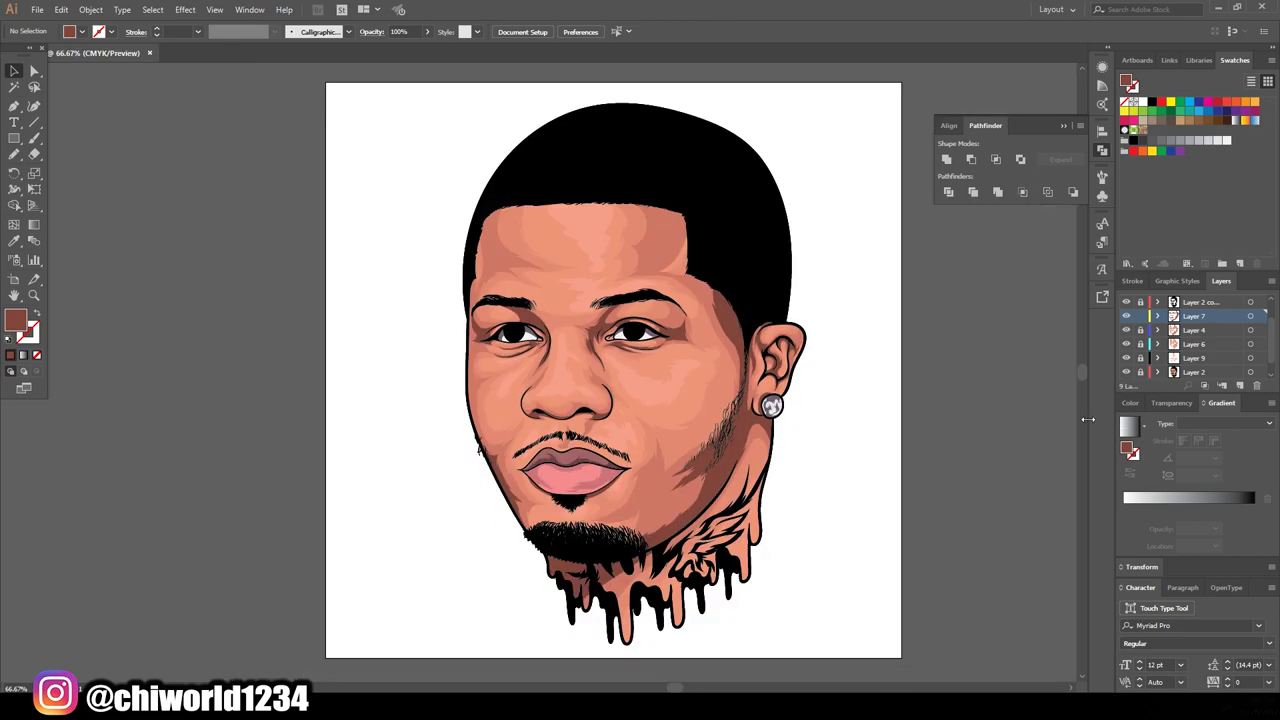
key("ctrl+l")
Step: Pick a light pink fill for the lower-lip highlights on Layer 10
scroll(540, 470, "up", 5)
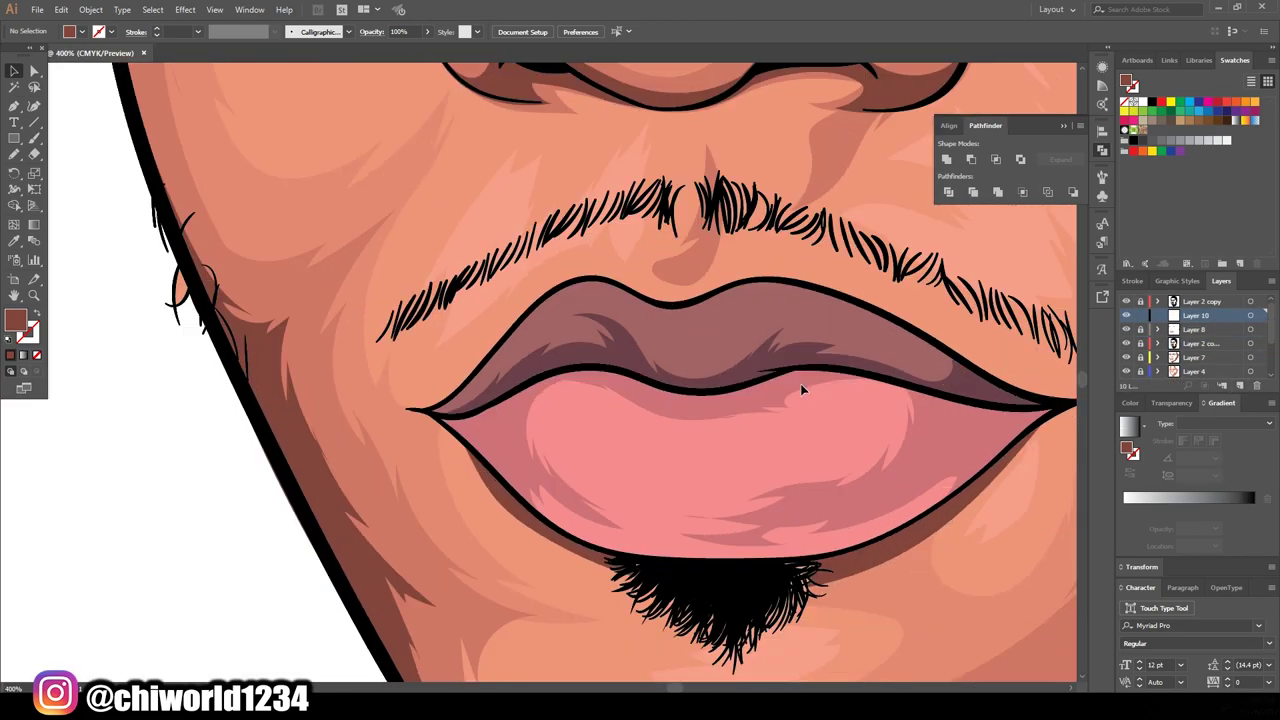
key("n")
double_click(14, 320)
left_click(1057, 491)
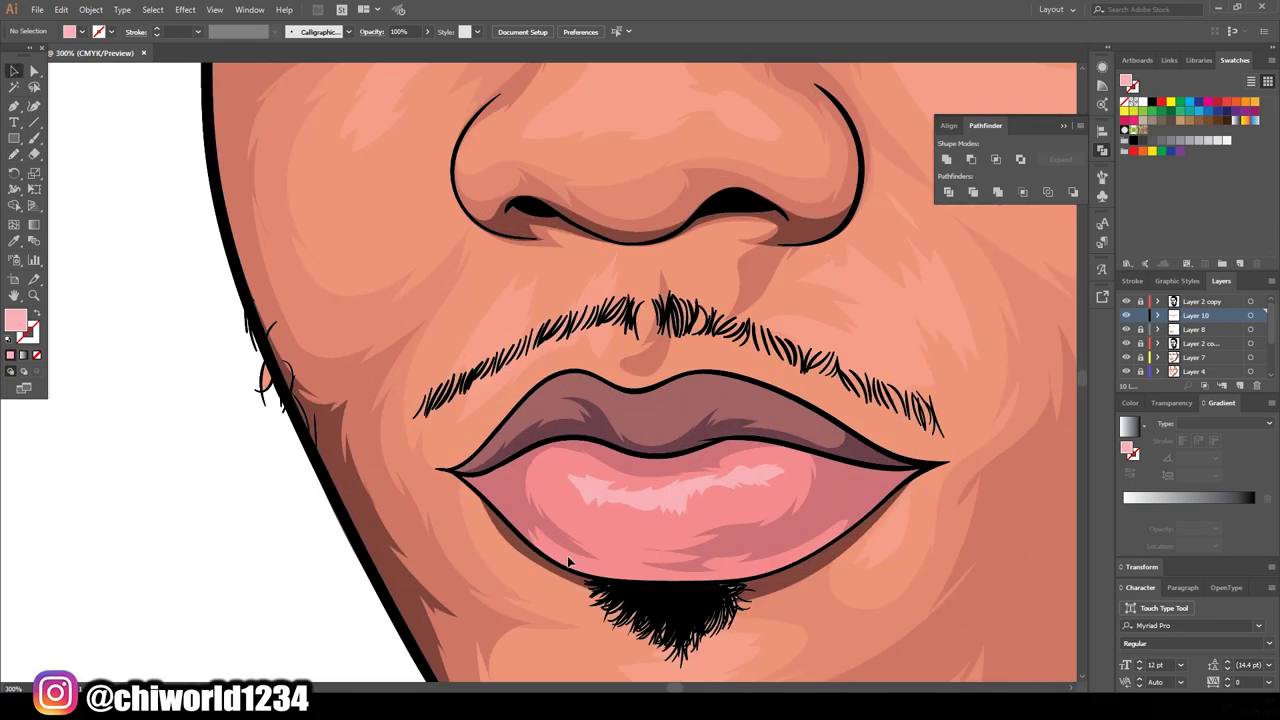
left_click(61, 9)
left_click(429, 251)
left_click(334, 371)
key("ctrl+1")
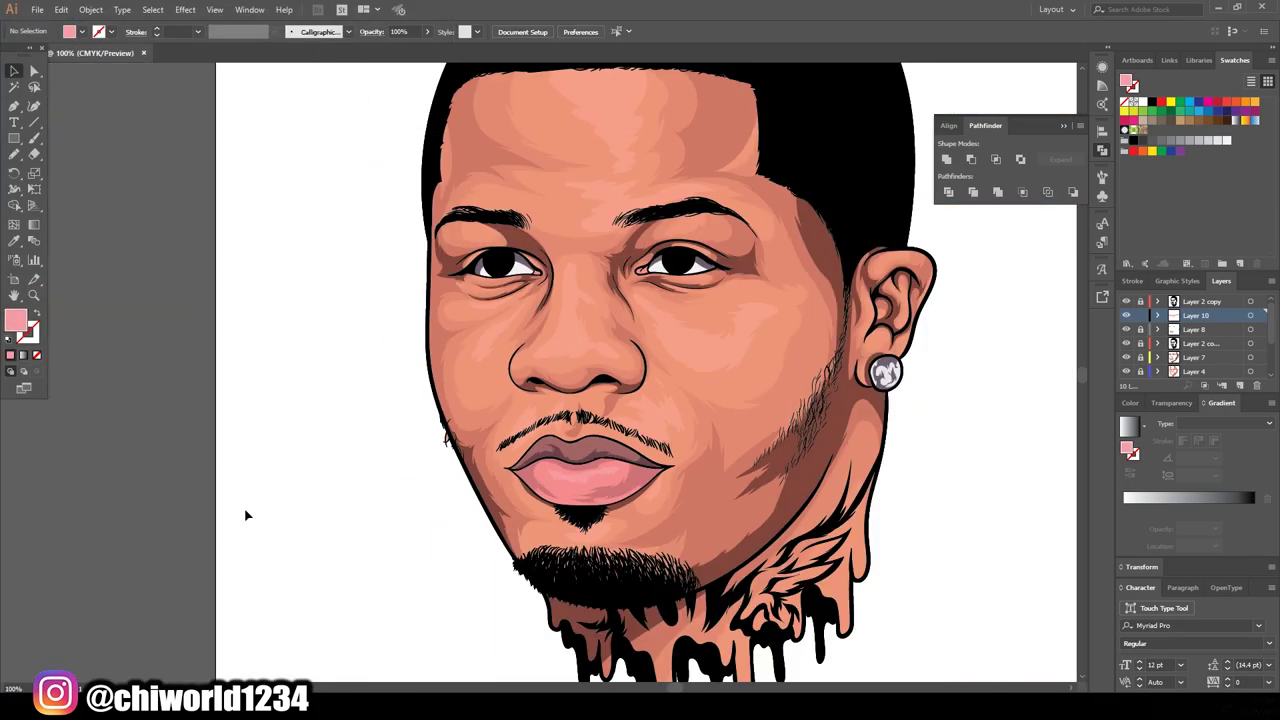
key("ctrl+0")
Step: On new Layer 11, pencil dark reflections into the pupils
key("ctrl+l")
scroll(620, 340, "up", 5)
double_click(14, 320)
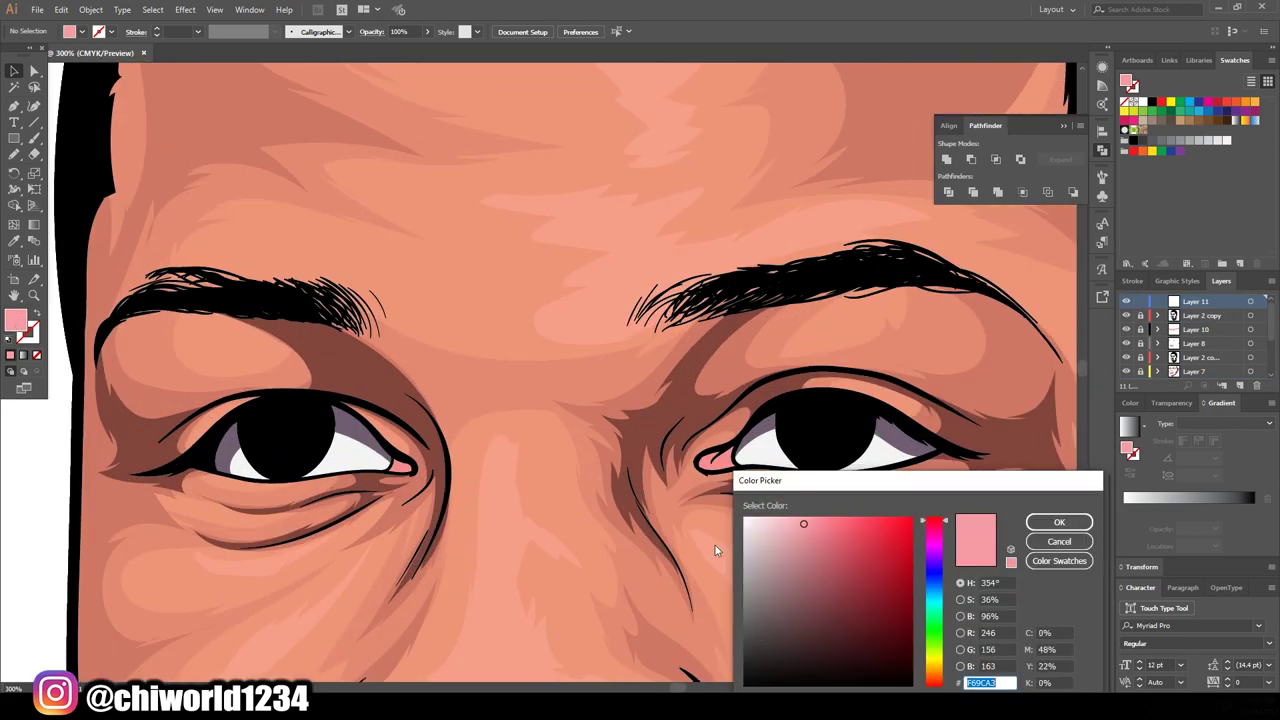
left_click(756, 638)
left_click(773, 633)
left_click(1059, 522)
key("n")
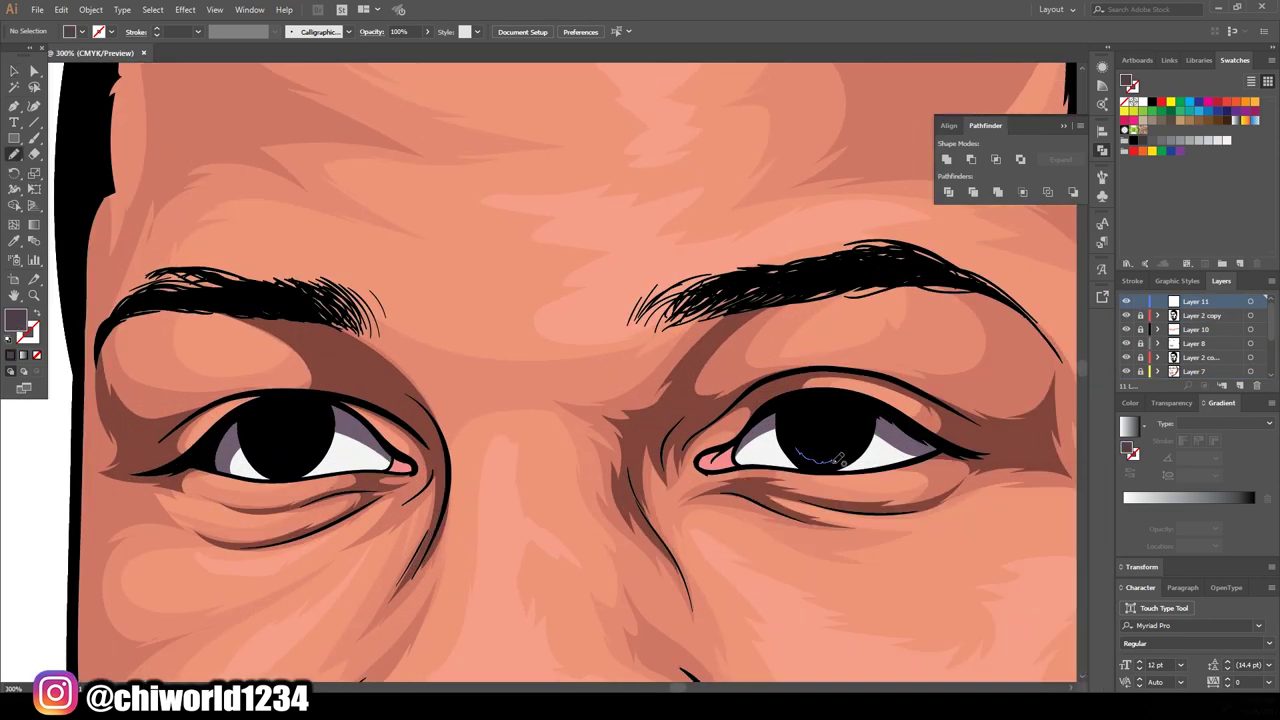
left_click_drag(810, 454, 798, 426)
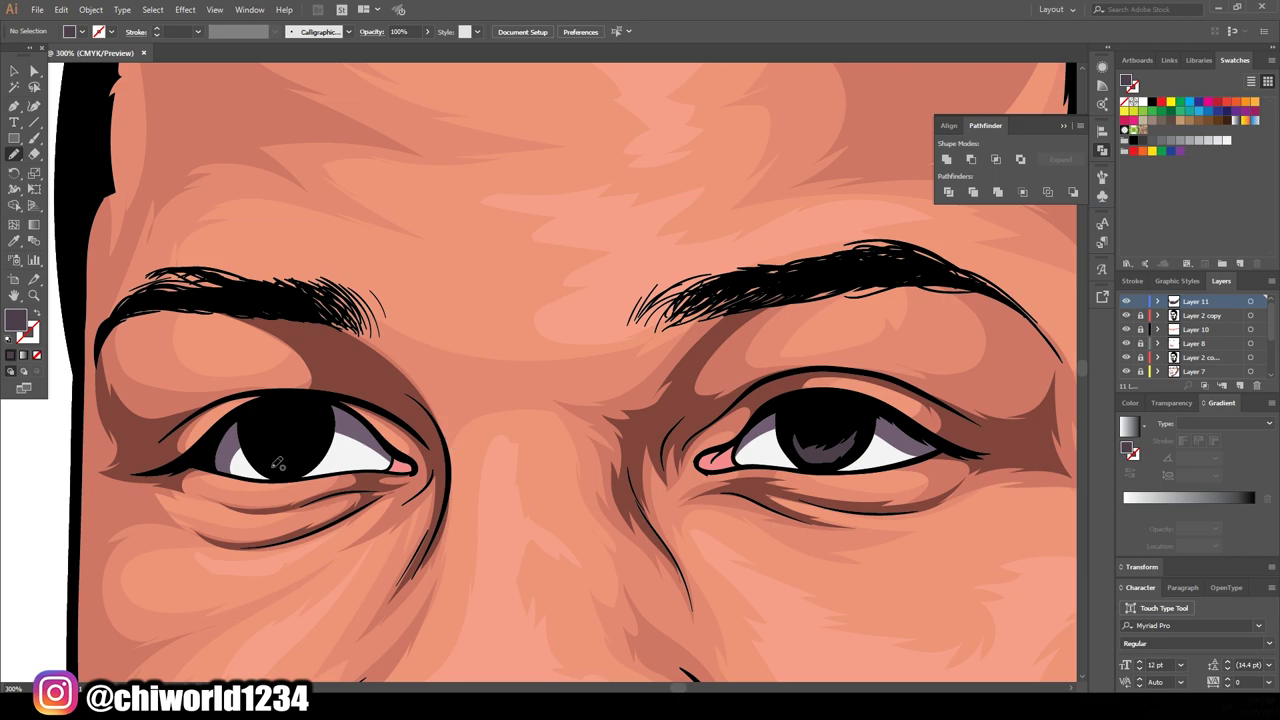
key("ctrl+0")
scroll(423, 517, "up", 4)
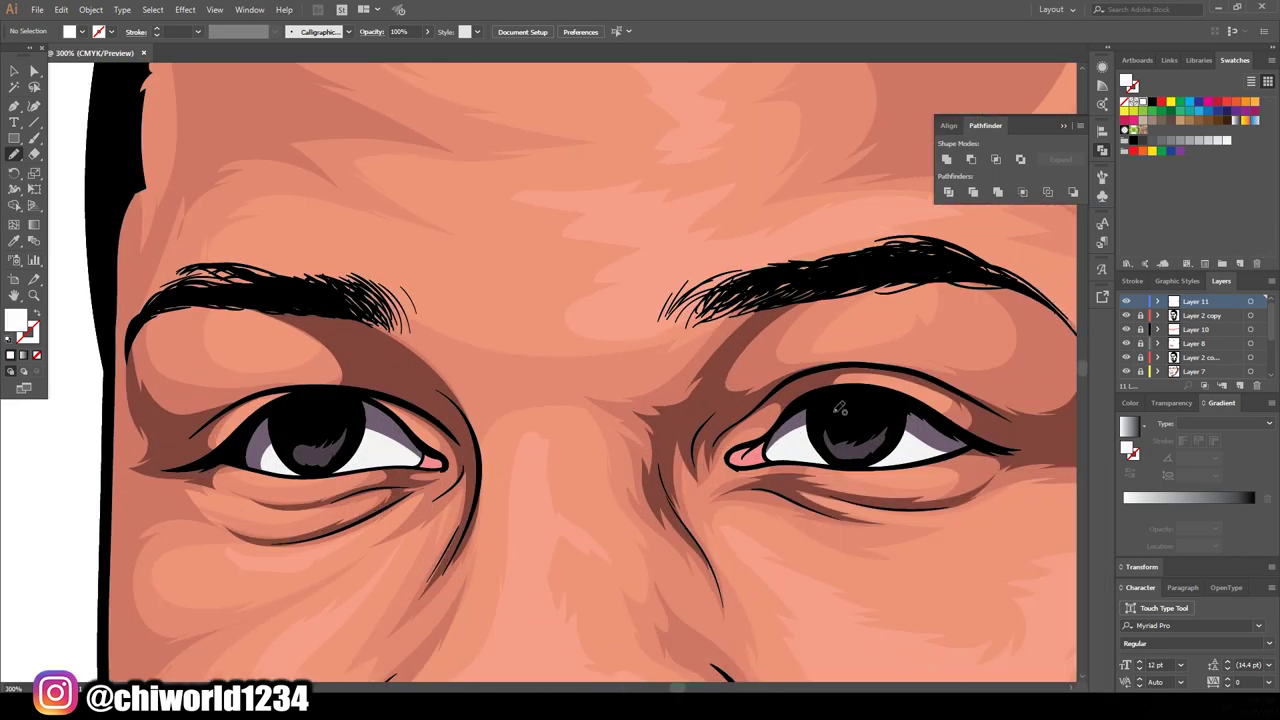
key("ctrl+0")
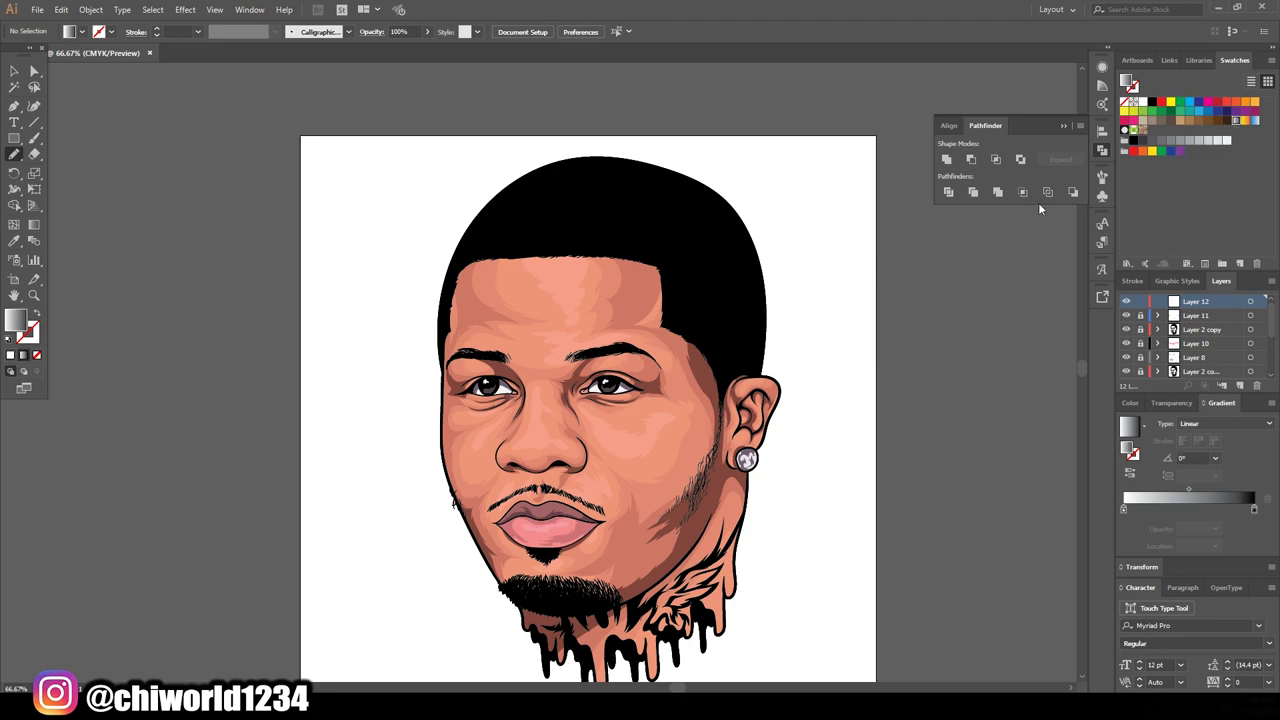
Step: Apply a linear gradient from dark warm brown to grey and adjust its midpoint
left_click(1190, 498)
left_click_drag(1221, 402, 925, 350)
double_click(909, 457)
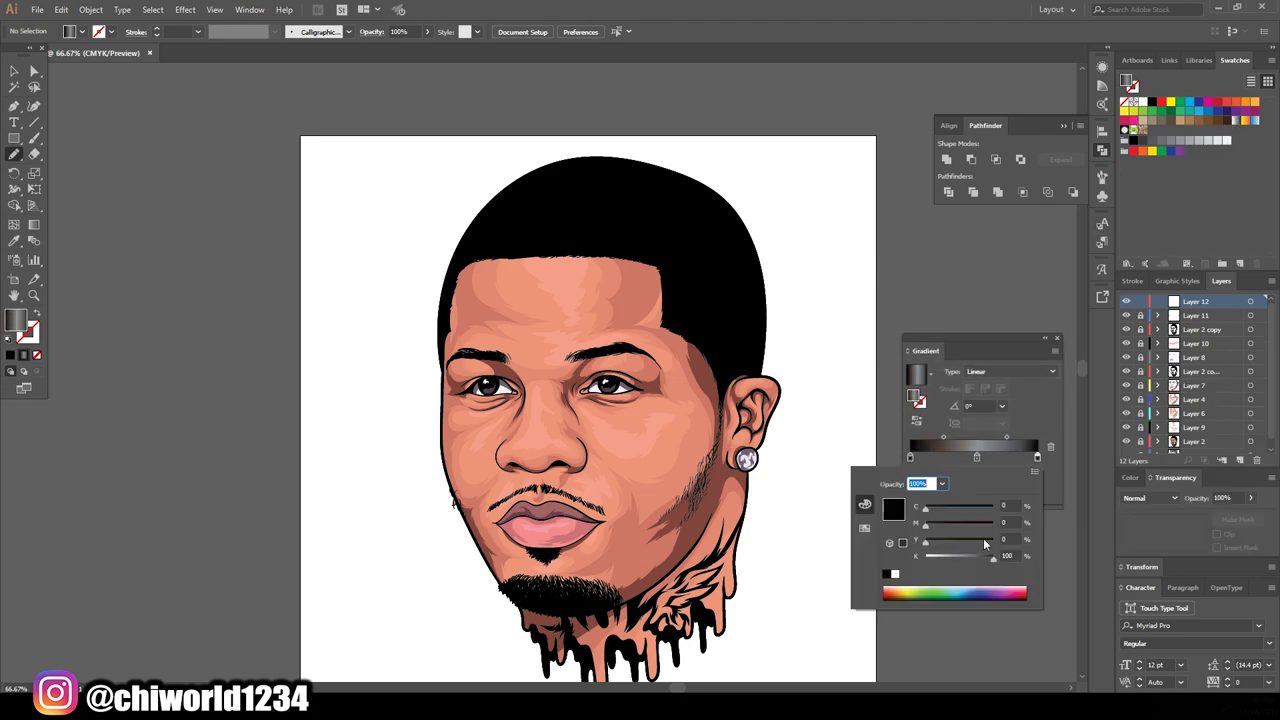
left_click_drag(983, 538, 953, 512)
left_click(993, 435)
double_click(977, 457)
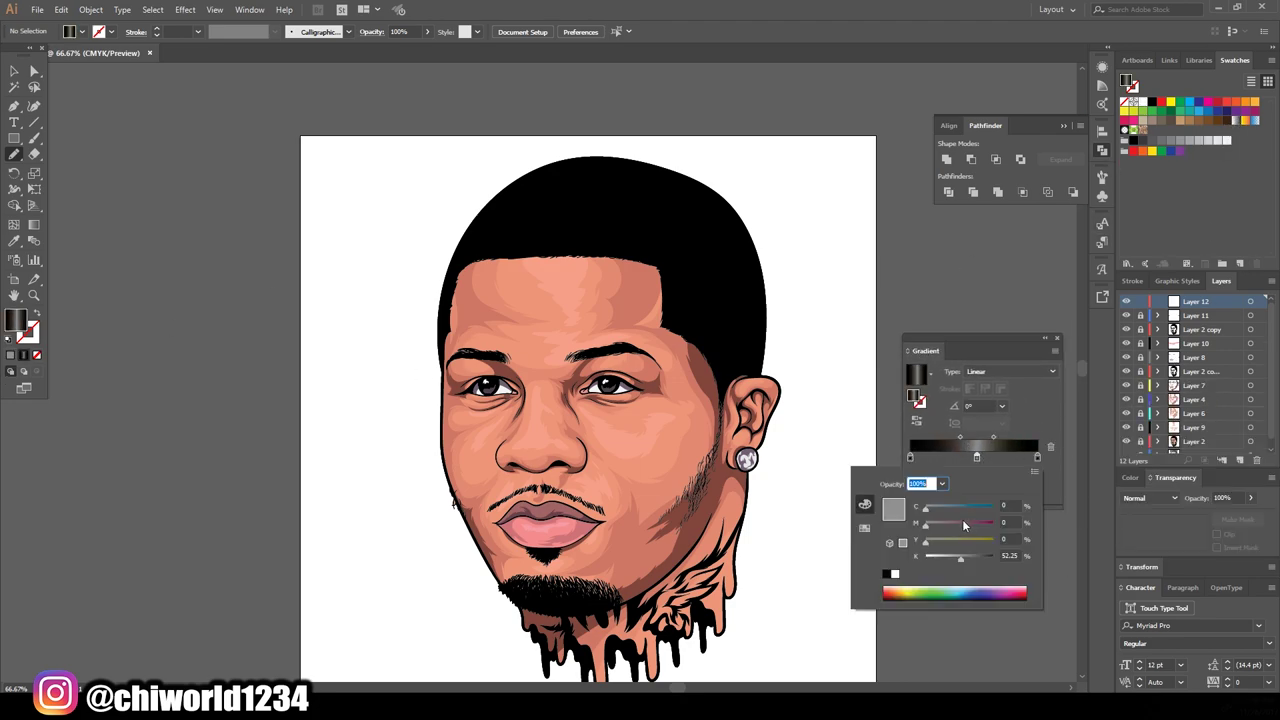
left_click(990, 440)
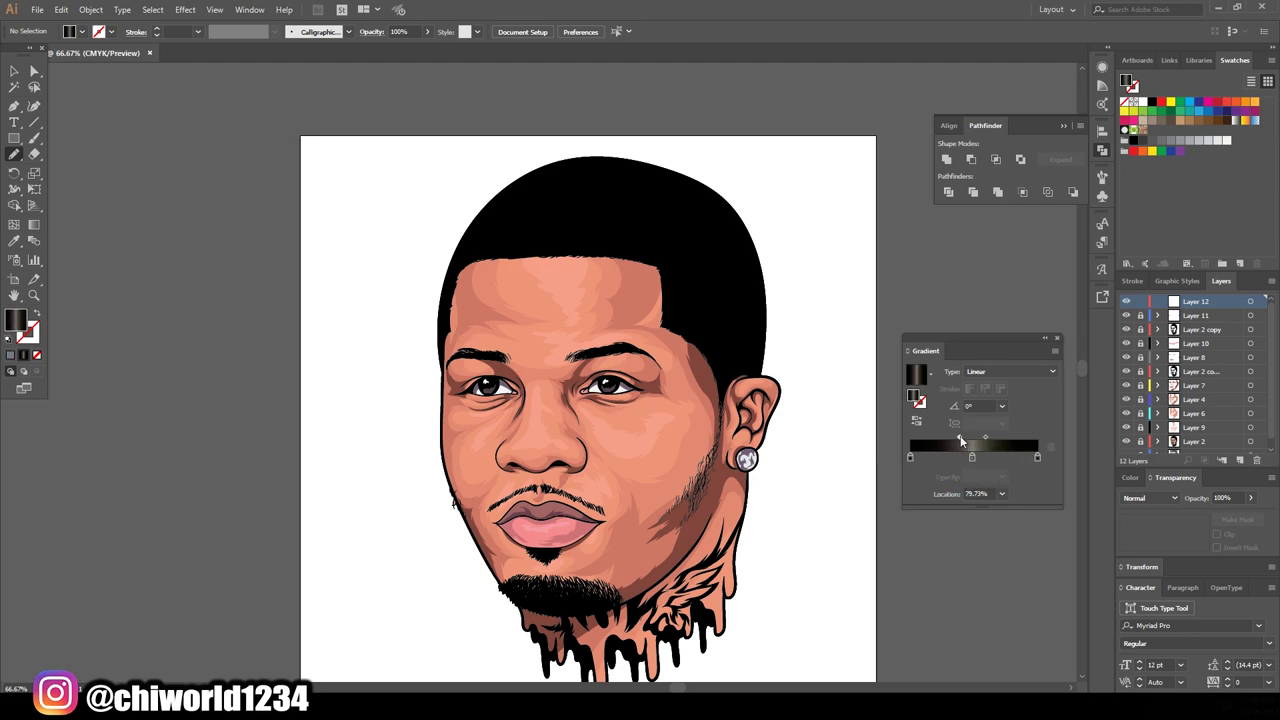
Step: Paint a first row of gradient hair strands across the head with the Paintbrush
key("b")
key("shift+x")
scroll(600, 188, "up", 3)
mouse_move(705, 380)
left_mouse_down()
mouse_move(583, 292)
mouse_move(455, 313)
left_mouse_up()
Step: Apply the gradient to the first hair strands at a 98° angle
left_click(14, 70)
left_click_drag(357, 223, 566, 362)
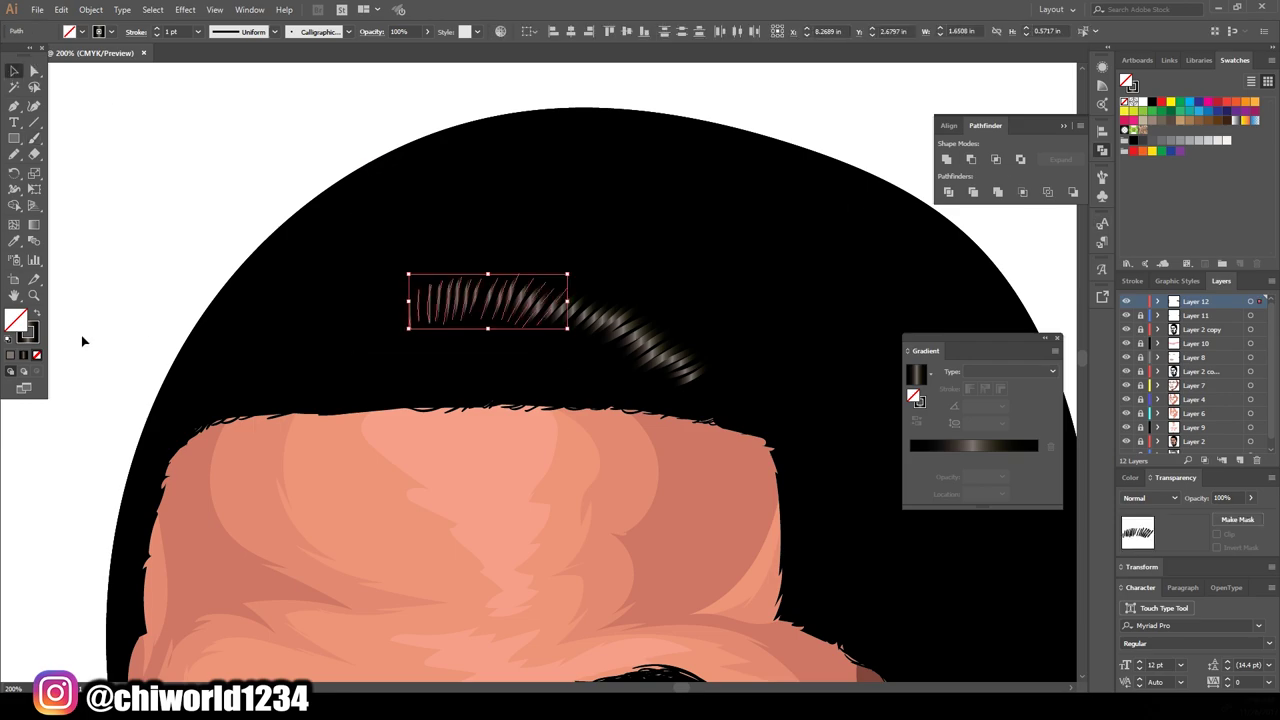
left_click(916, 375)
left_click(978, 406)
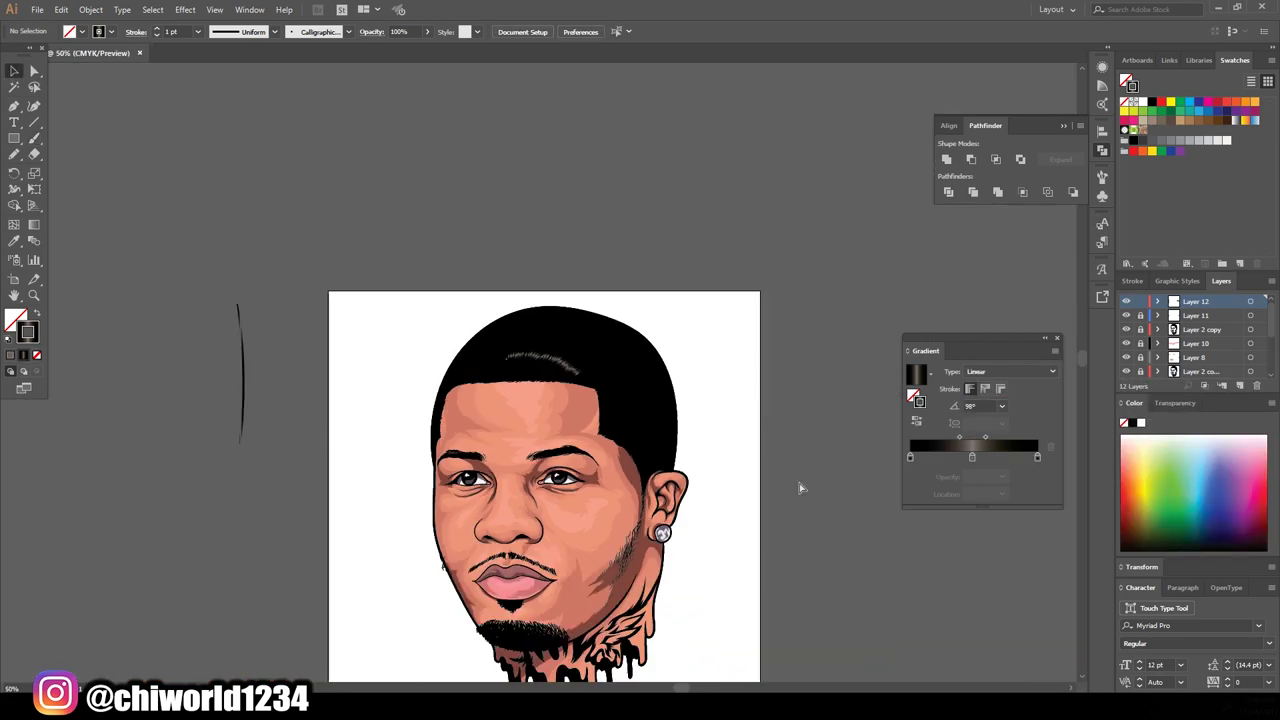
left_click(33, 140)
Step: Paint a second row of hair strands below and re-angle their gradient
mouse_move(622, 378)
left_mouse_down()
mouse_move(514, 357)
mouse_move(410, 385)
left_mouse_up()
scroll(341, 575, "down", 2)
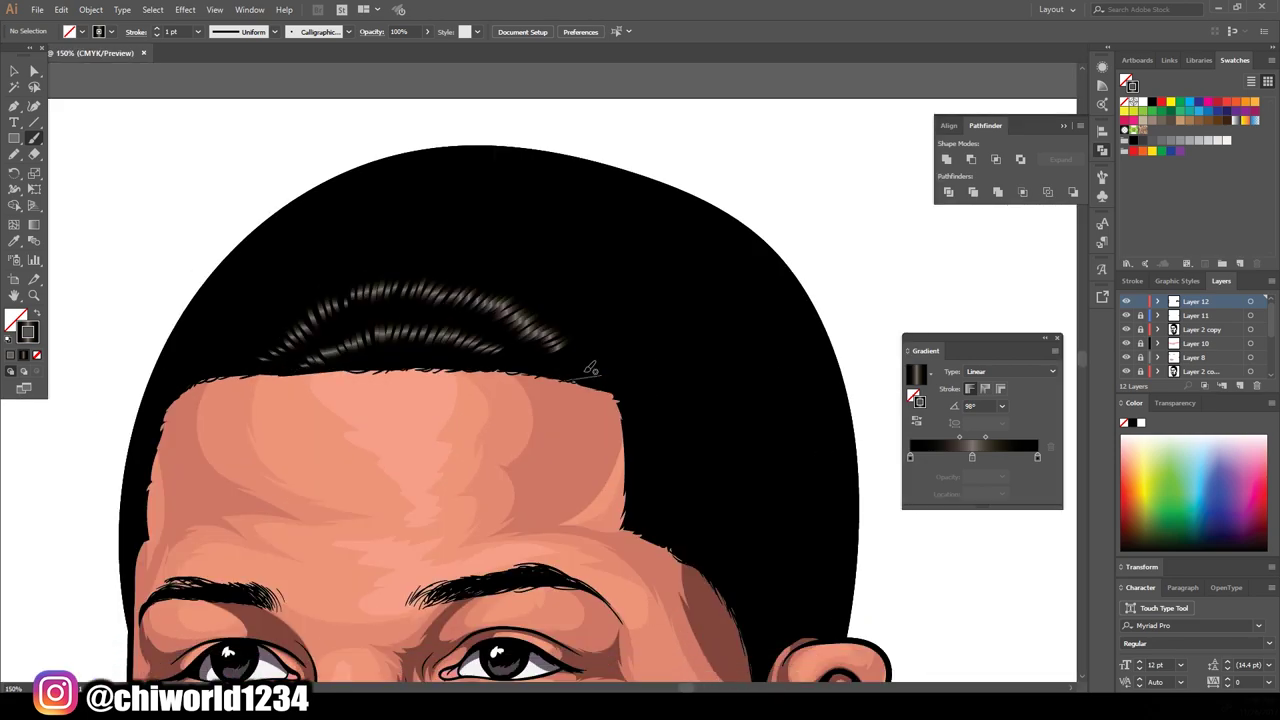
scroll(569, 426, "up", 3)
left_click_drag(630, 326, 630, 324)
left_click(985, 404)
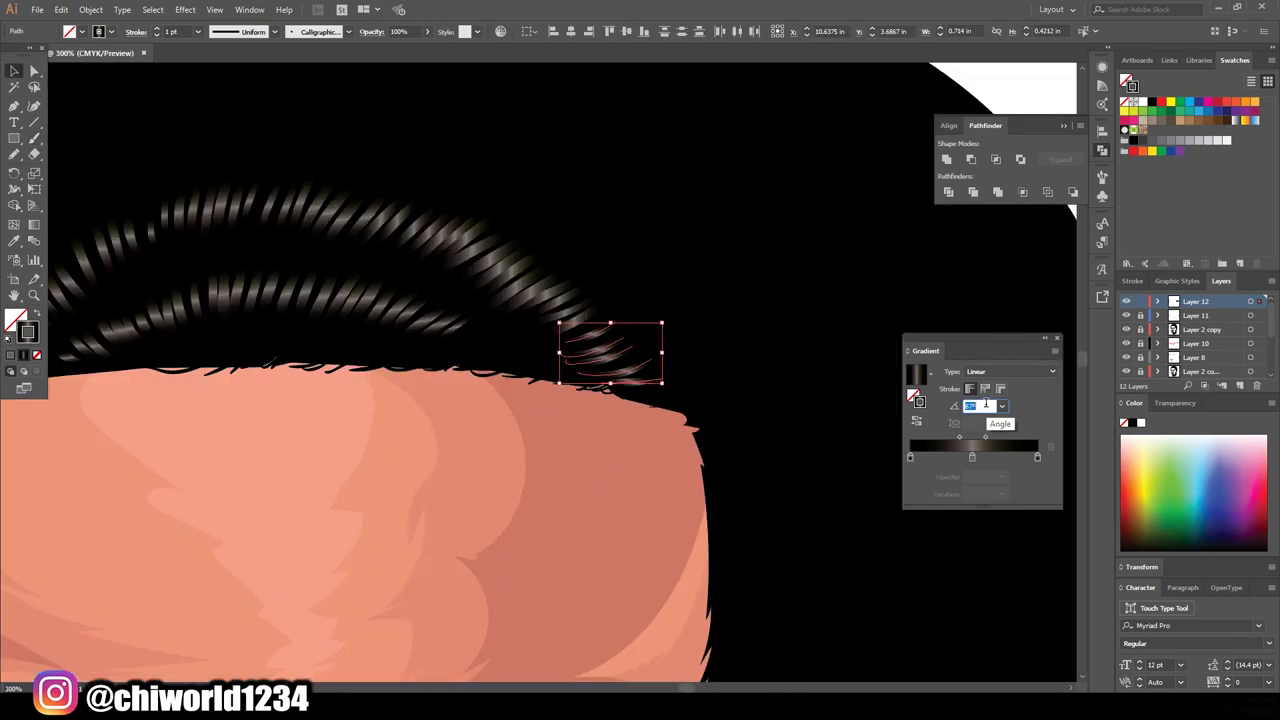
key("ctrl+shift+a")
key("ctrl+0")
scroll(760, 400, "up", 2)
Step: Paint an upper row of strands to the hairline and adjust each group's gradient angle
key("b")
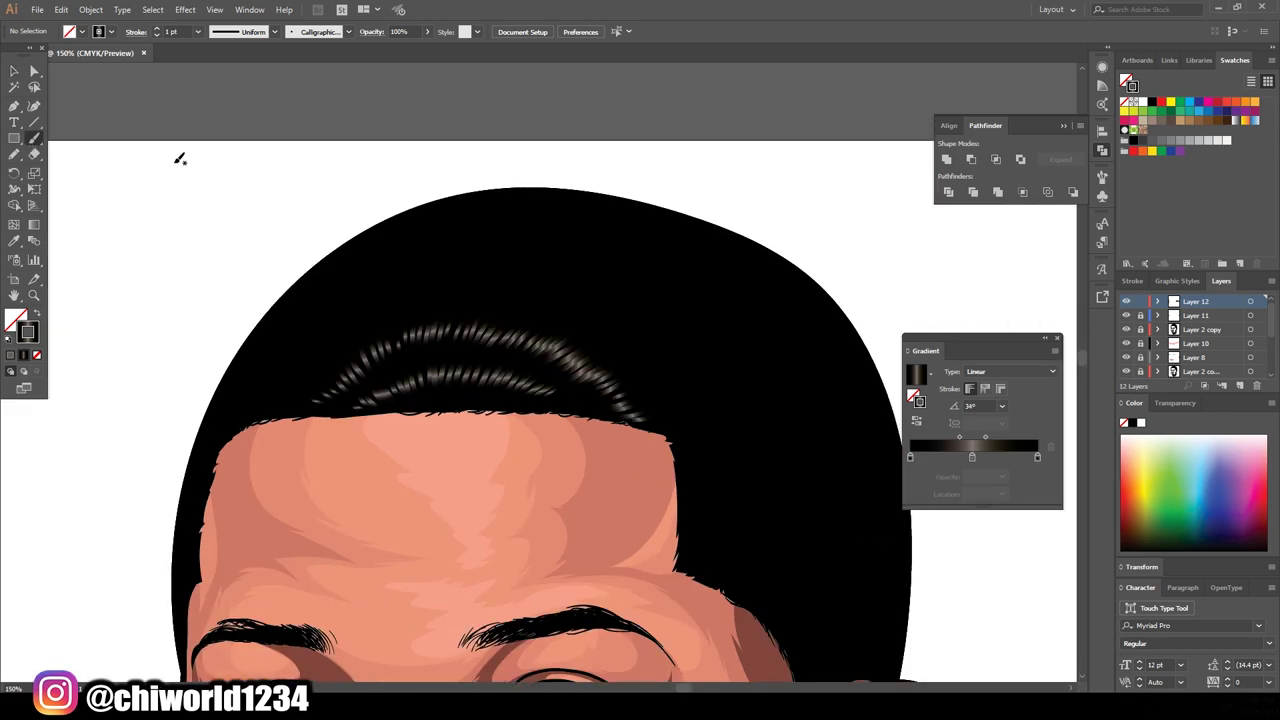
left_click_drag(541, 320, 250, 415)
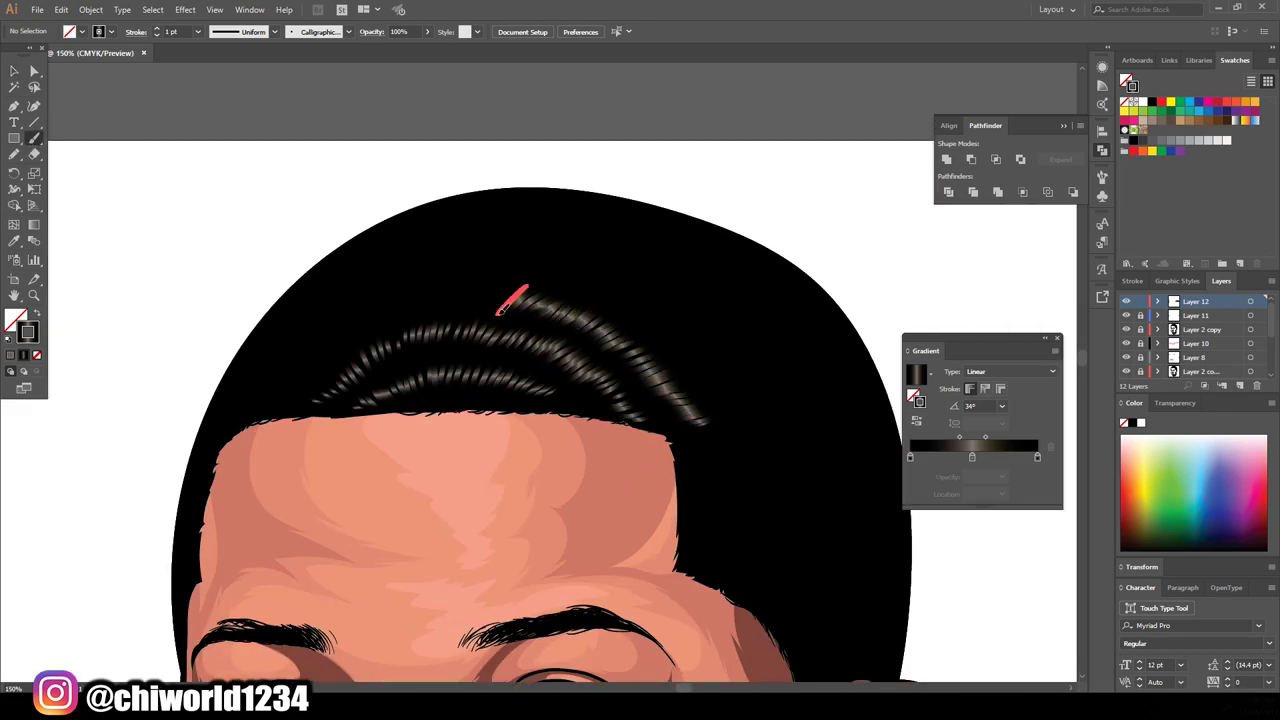
key("ctrl+0")
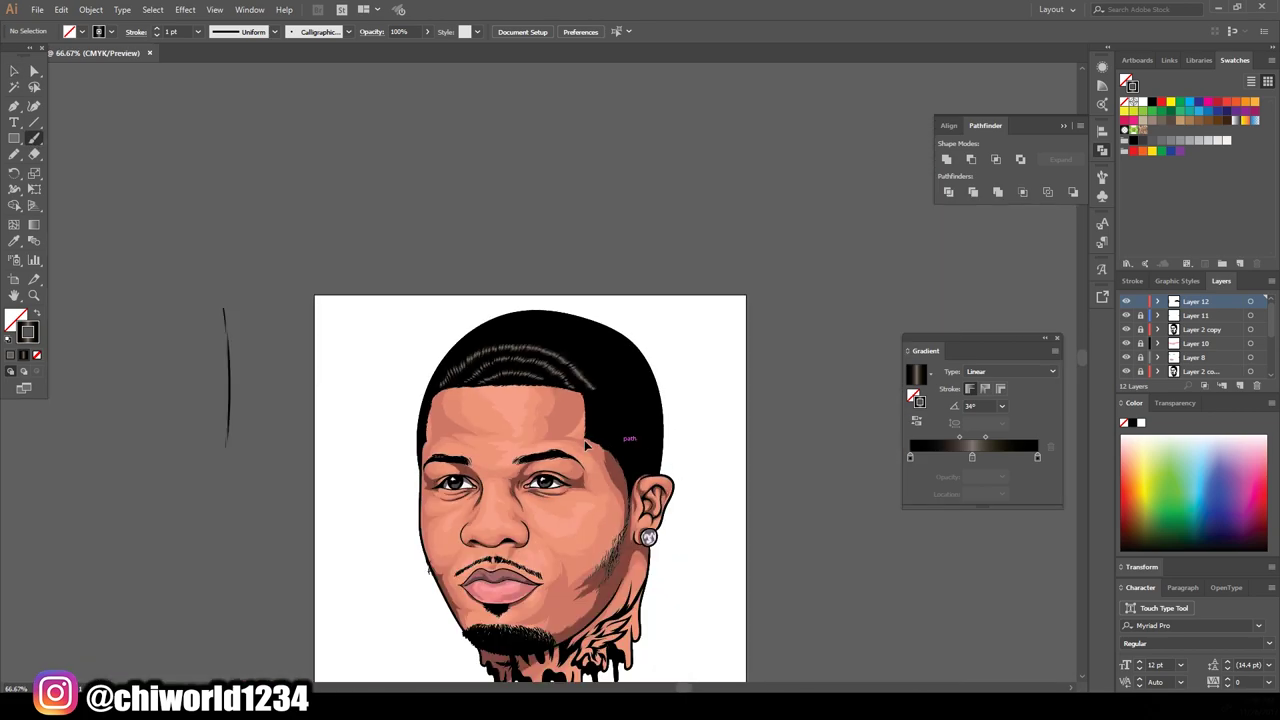
scroll(540, 400, "up", 3)
key("v")
left_click_drag(88, 264, 298, 432)
left_click(975, 405)
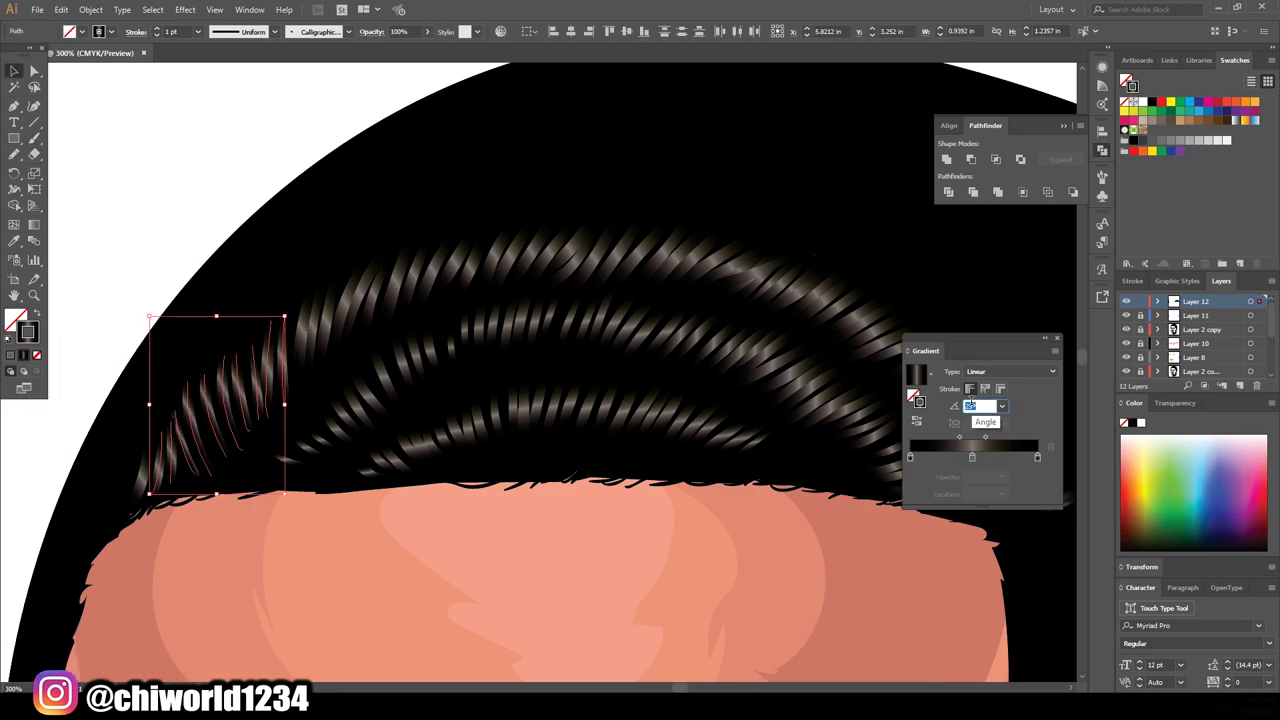
type("128")
left_click_drag(294, 271, 340, 300)
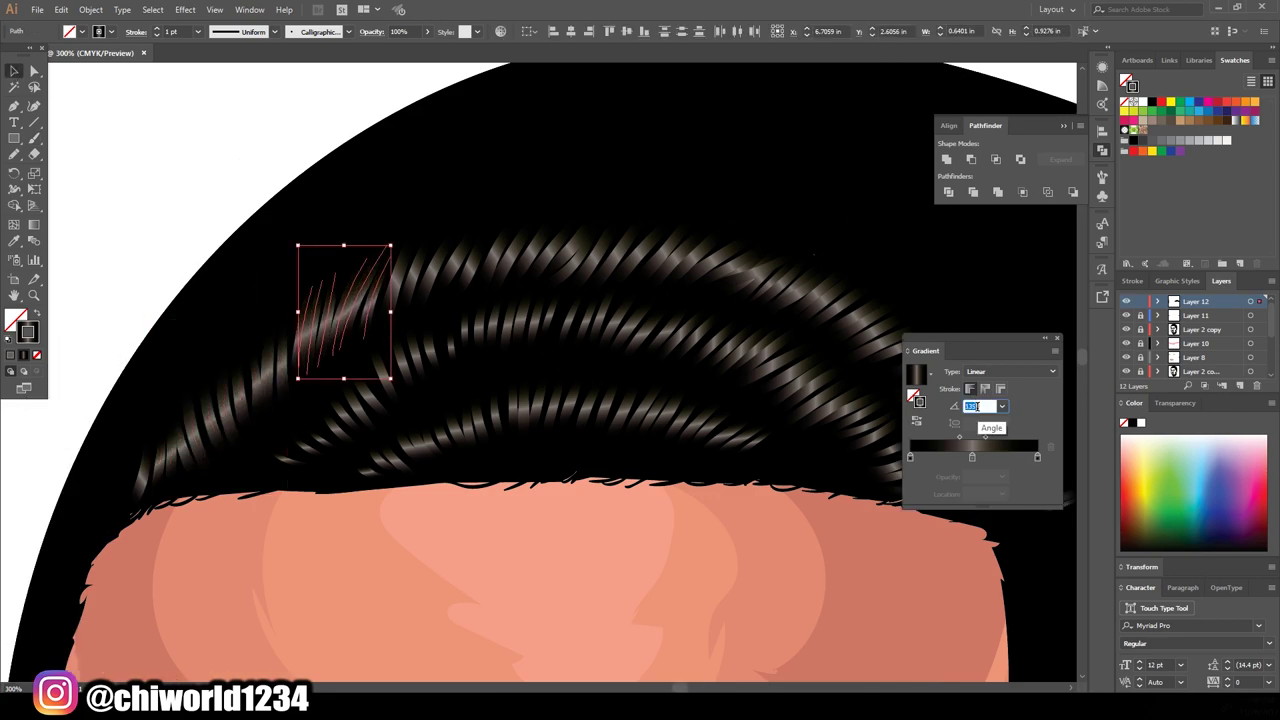
left_click_drag(380, 215, 540, 355)
key("ctrl+shift+a")
Step: Paint a hair strand along the right side of the head
key("ctrl+0")
scroll(714, 451, "up", 3)
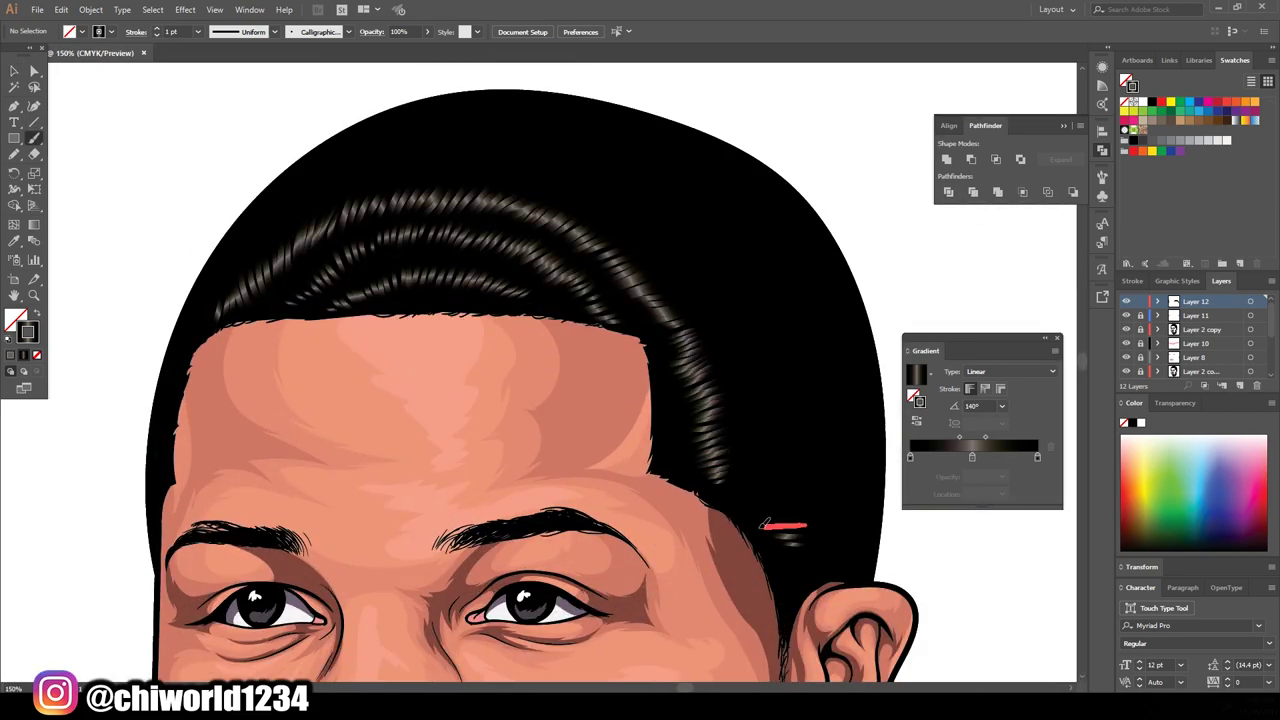
left_click_drag(762, 525, 558, 162)
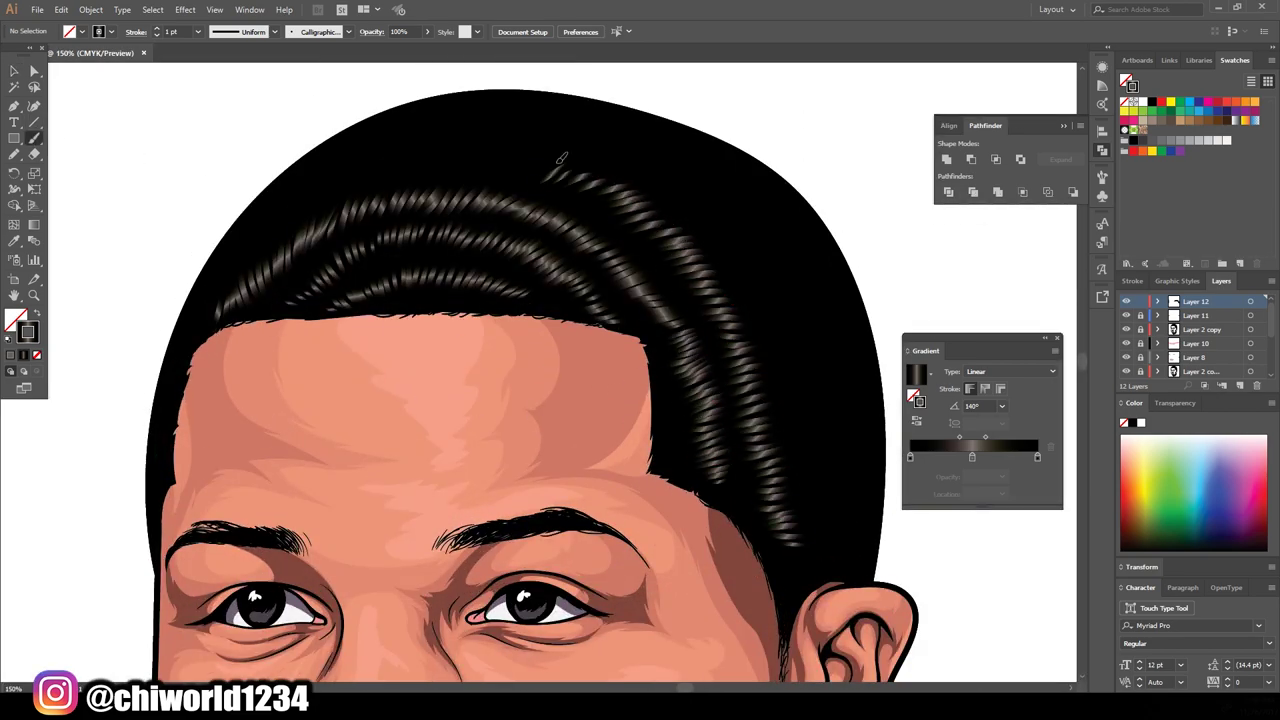
key("ctrl+0")
key("ctrl+1")
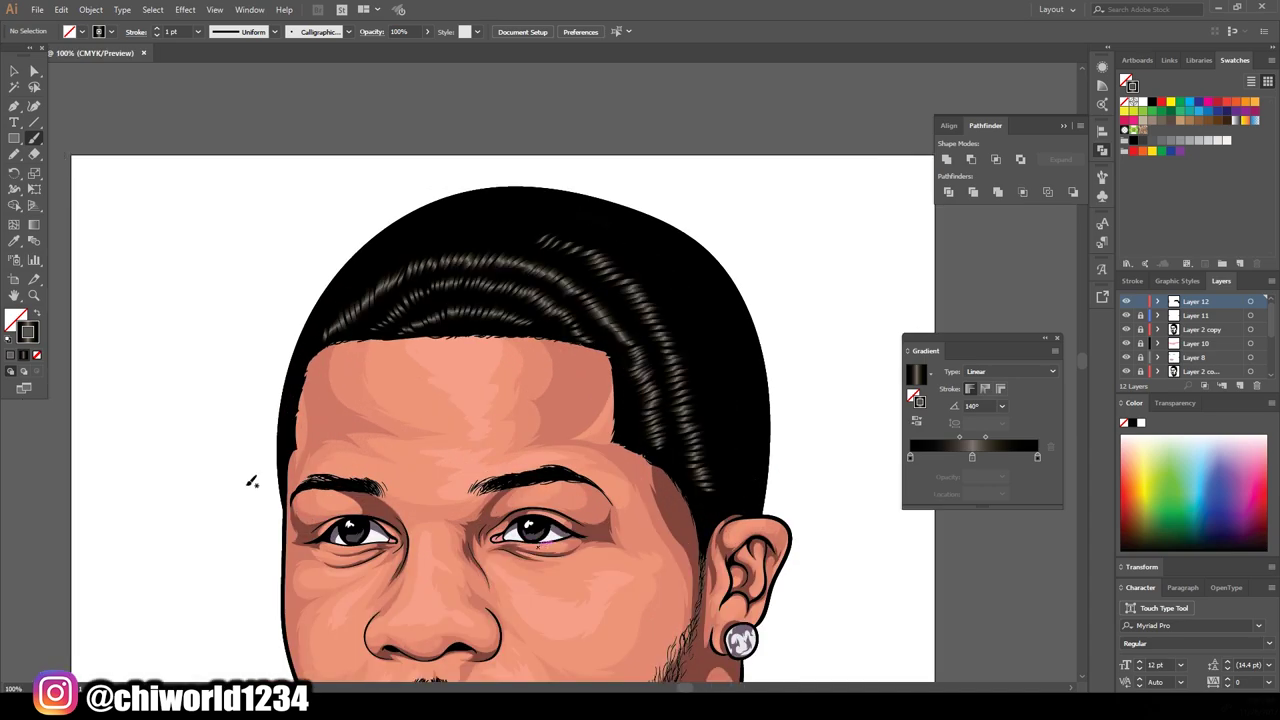
key("ctrl+=")
Step: Set the brush stroke to 3 pt and paint long curved strands along the hairline
left_click(198, 31)
left_click(195, 165)
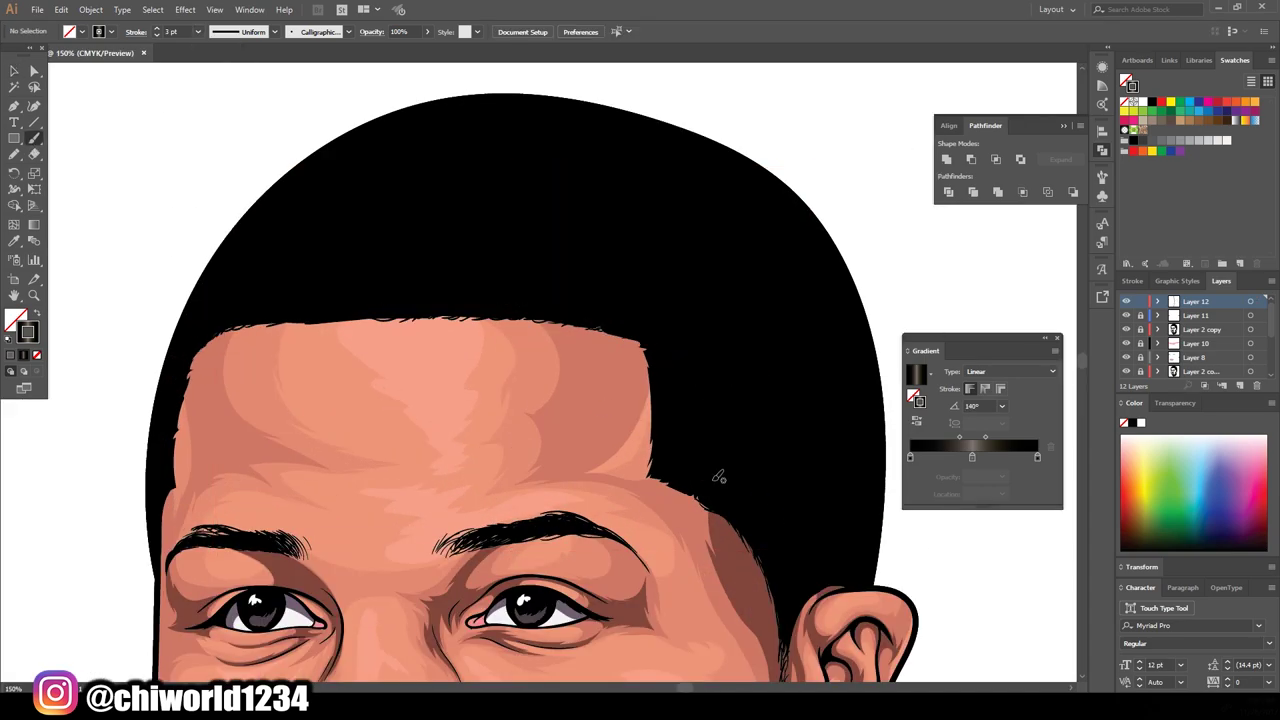
left_click_drag(718, 478, 178, 358)
left_click_drag(795, 535, 440, 242)
left_click_drag(772, 438, 462, 255)
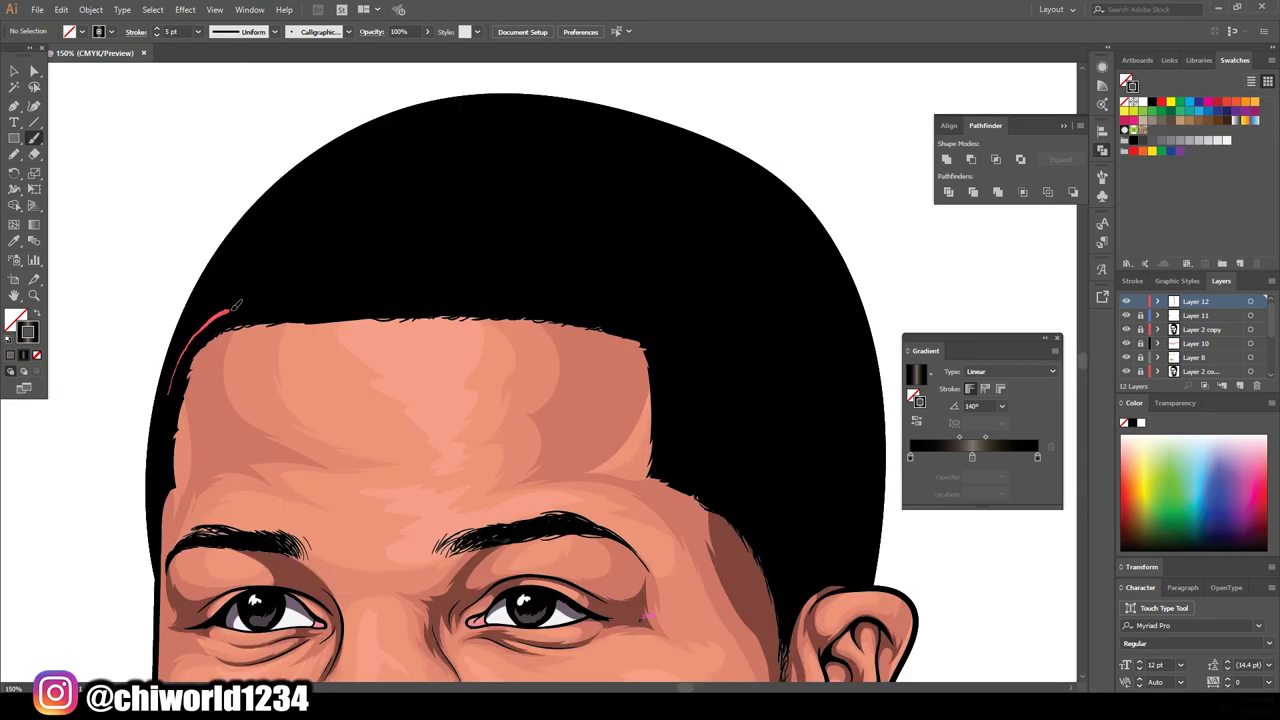
left_click_drag(237, 304, 790, 484)
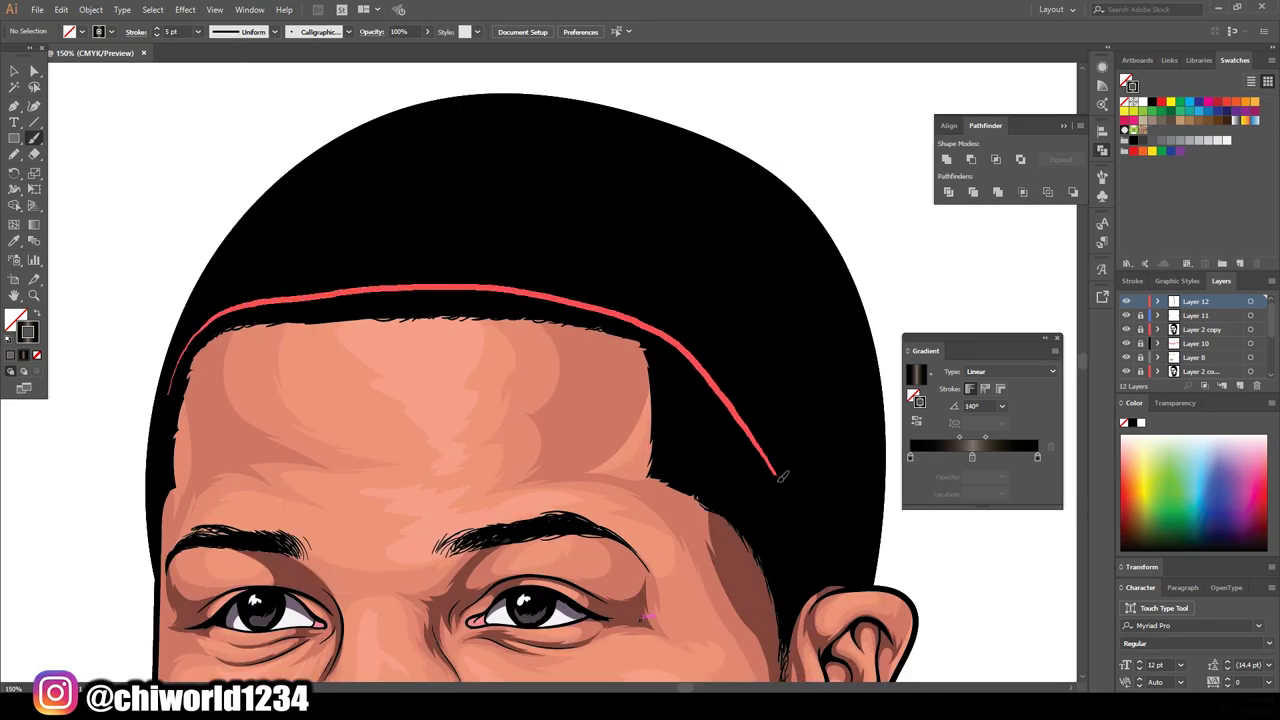
left_click_drag(812, 552, 686, 394)
left_click_drag(815, 518, 168, 382)
Step: Brush more glossy strands across the top of the hair and near the left hairline
left_click_drag(735, 325, 390, 213)
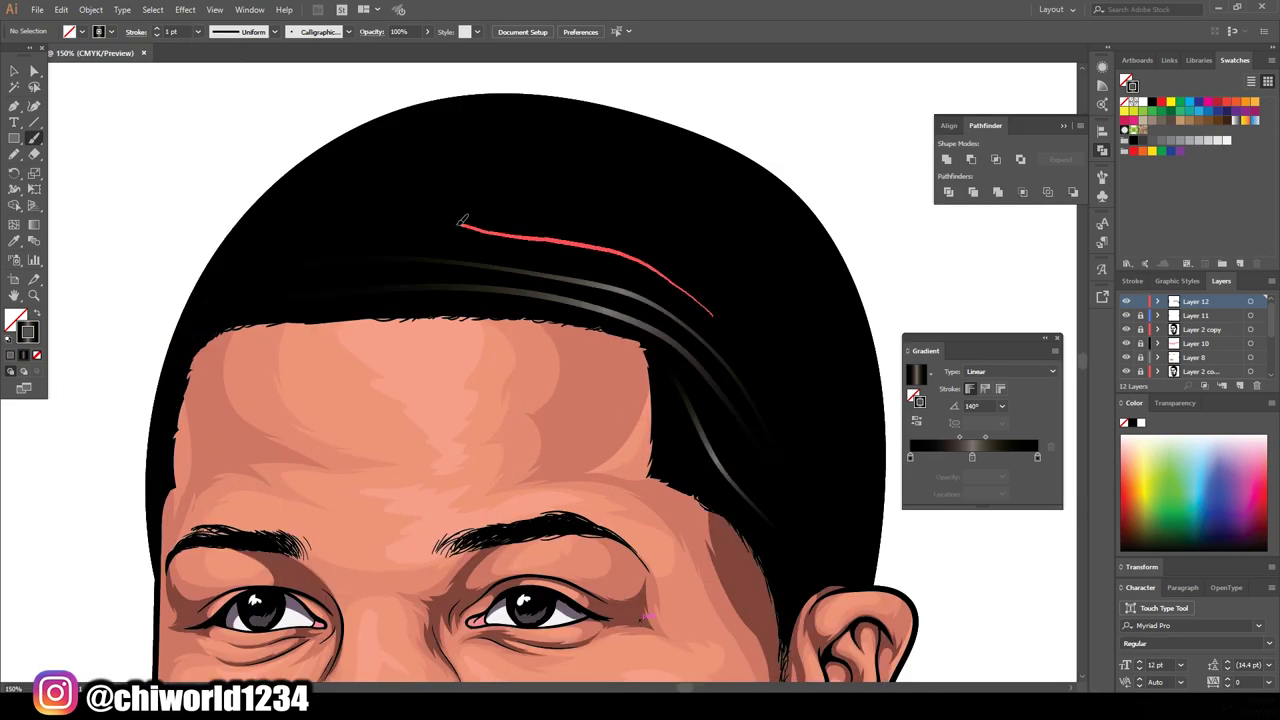
left_click_drag(204, 314, 580, 259)
mouse_move(725, 305)
left_mouse_down()
mouse_move(226, 256)
mouse_move(620, 168)
mouse_move(335, 148)
mouse_move(300, 271)
left_mouse_up()
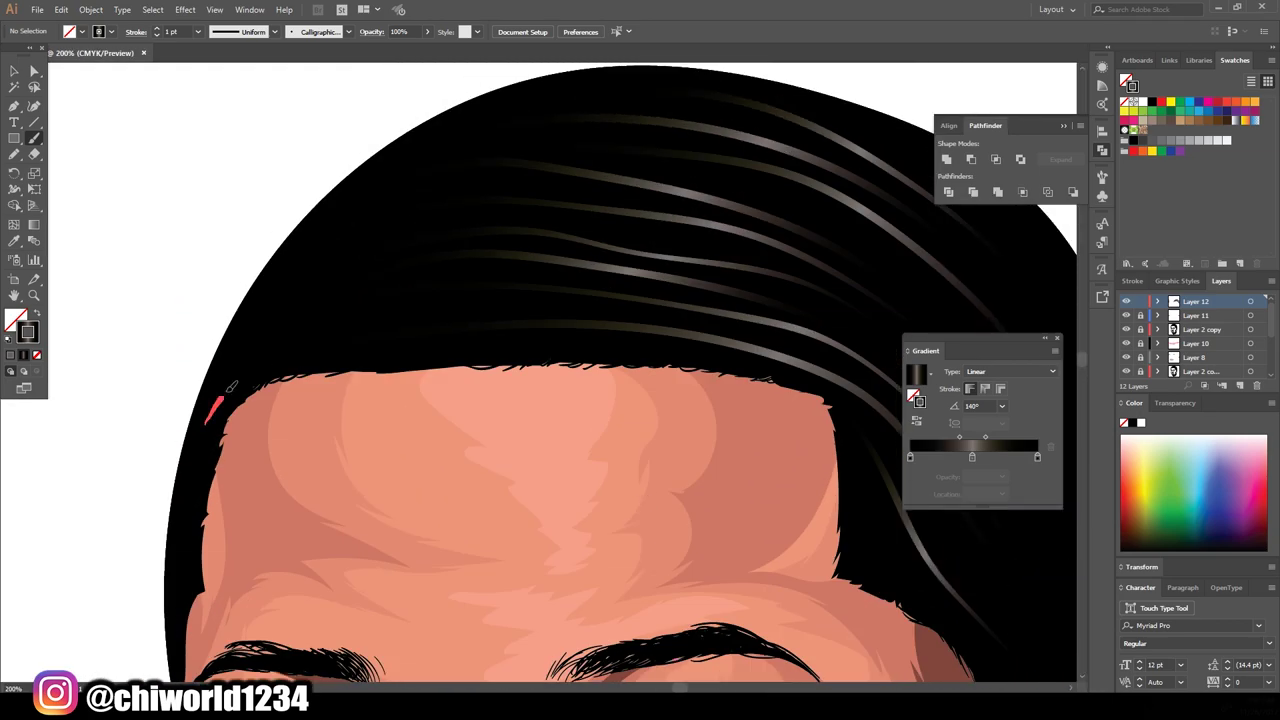
left_click_drag(230, 385, 371, 291)
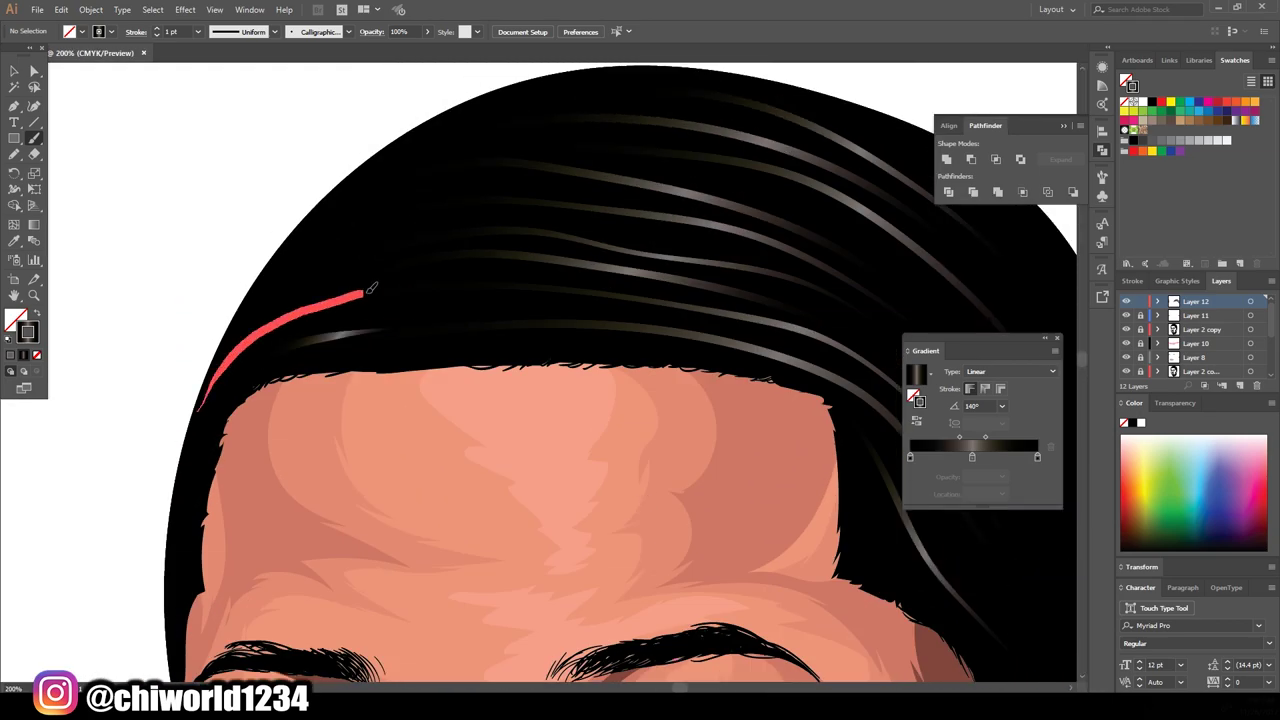
left_click_drag(251, 271, 440, 165)
key("ctrl+minus")
key("ctrl+plus")
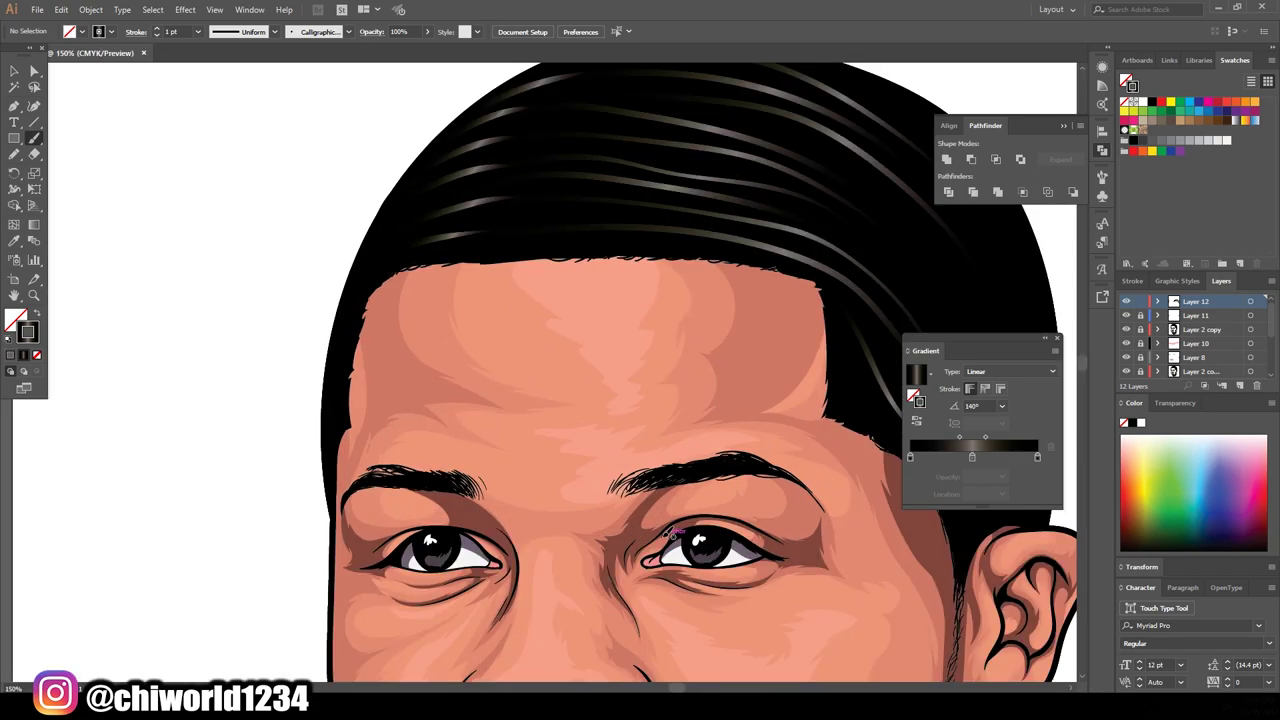
key("ctrl+minus")
key("ctrl+minus")
key("ctrl+plus")
key("ctrl+plus")
key("ctrl+plus")
Step: Add strands down the hair's right edge to the temple
left_click_drag(736, 530, 643, 379)
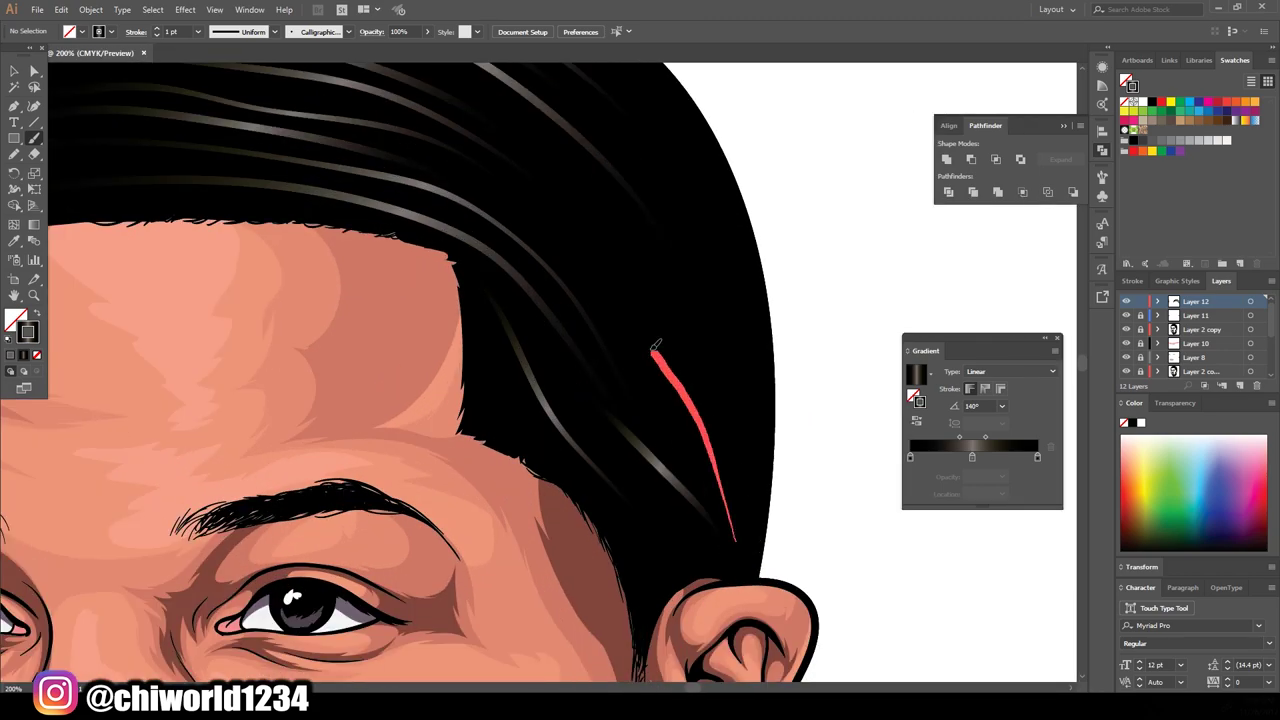
left_click_drag(745, 510, 632, 185)
left_click_drag(768, 490, 756, 306)
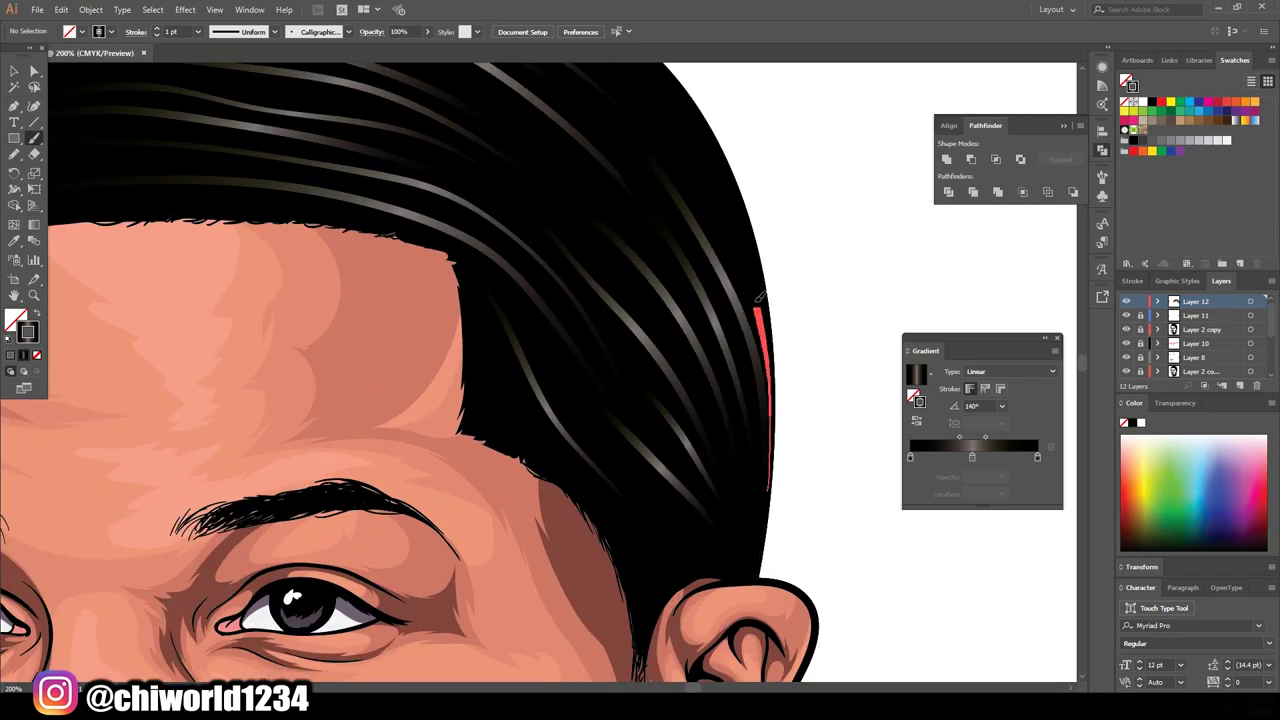
left_click_drag(716, 566, 568, 382)
key("ctrl+minus")
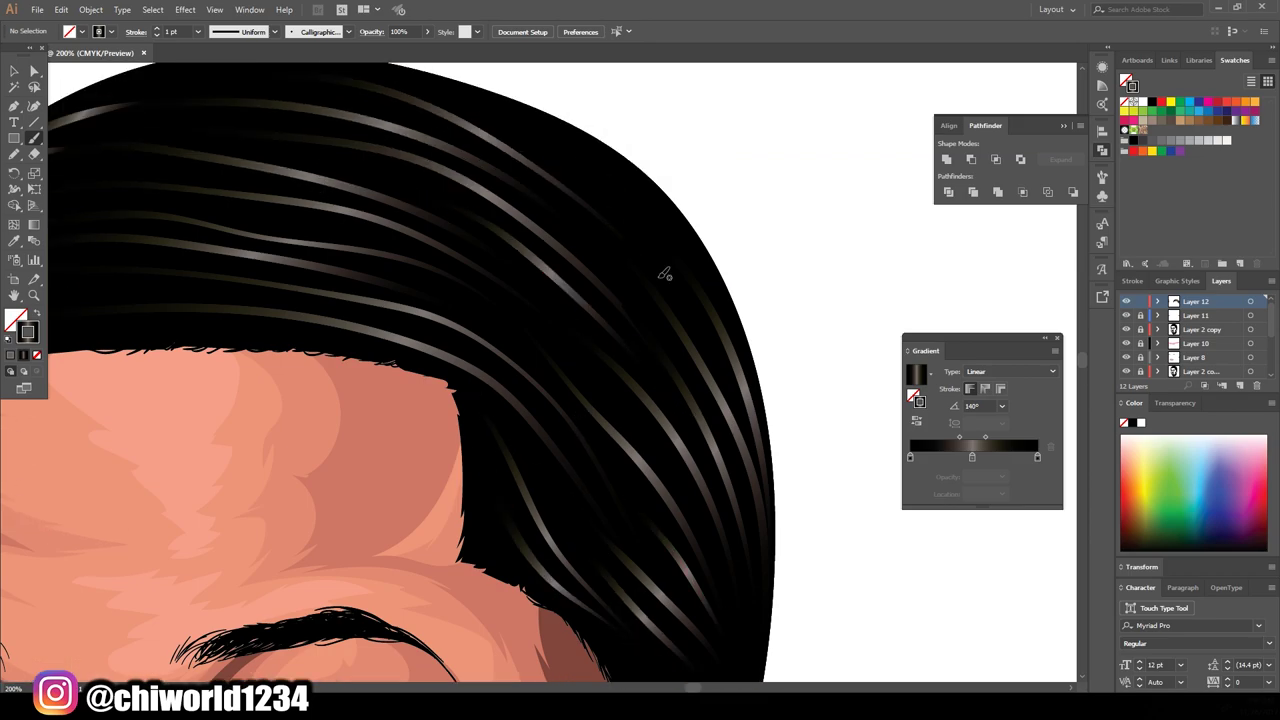
key("ctrl+minus")
key("ctrl+minus")
key("ctrl+minus")
key("ctrl+plus")
key("ctrl+plus")
key("ctrl+plus")
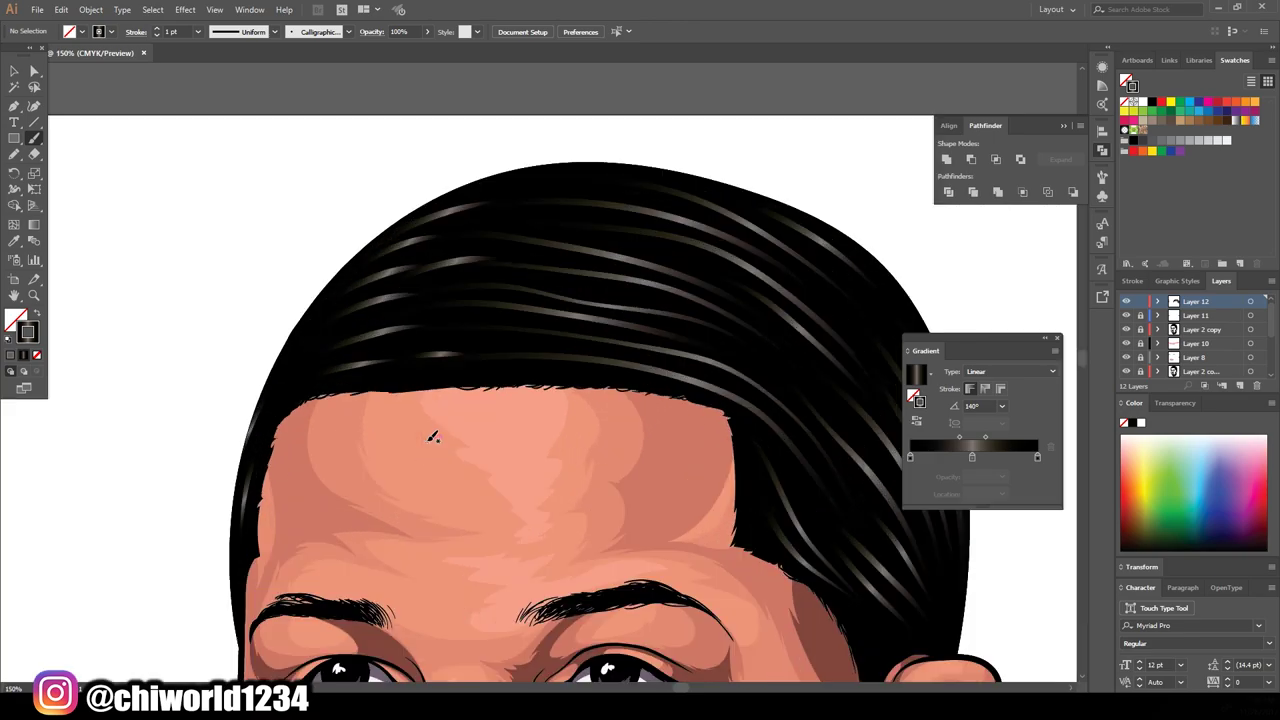
key("ctrl+minus")
key("ctrl+minus")
Step: Darken the hair strands' gradient stop, set the gradient angle to 180° and shift the midpoint right
key("ctrl+1")
key("v")
key("ctrl+a")
double_click(971, 457)
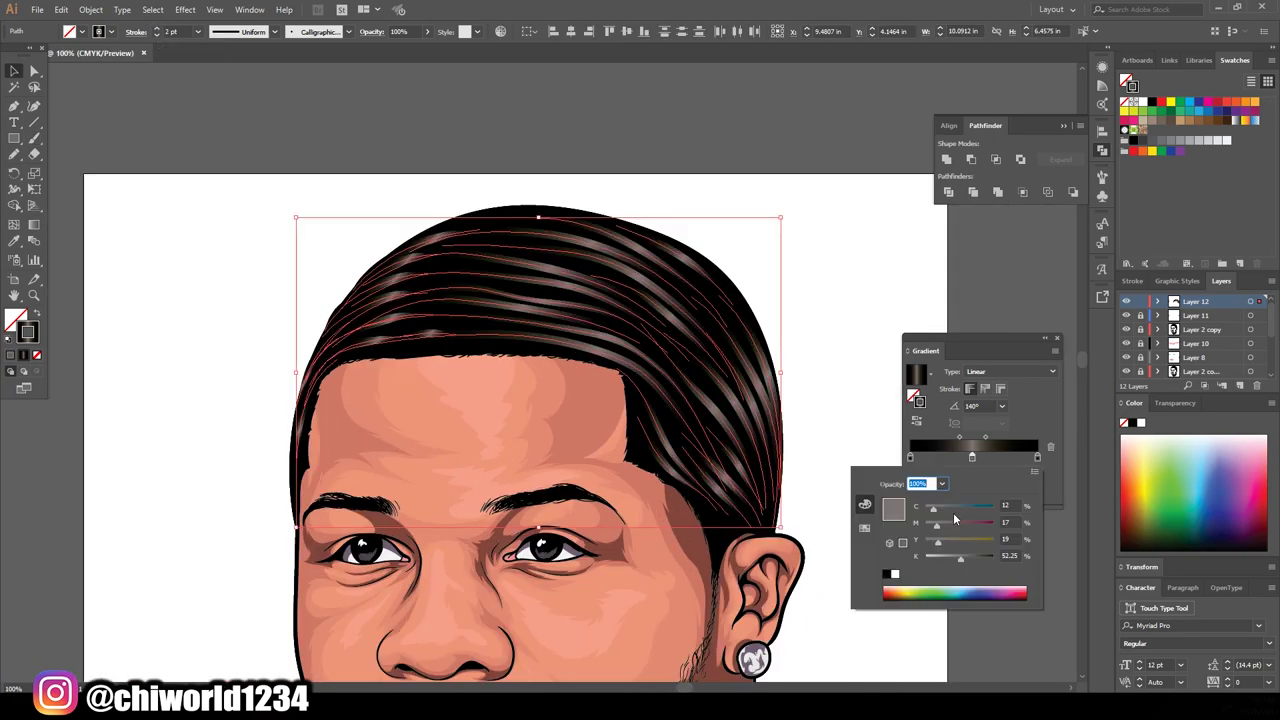
key("Return")
key("ctrl+minus")
key("ctrl+minus")
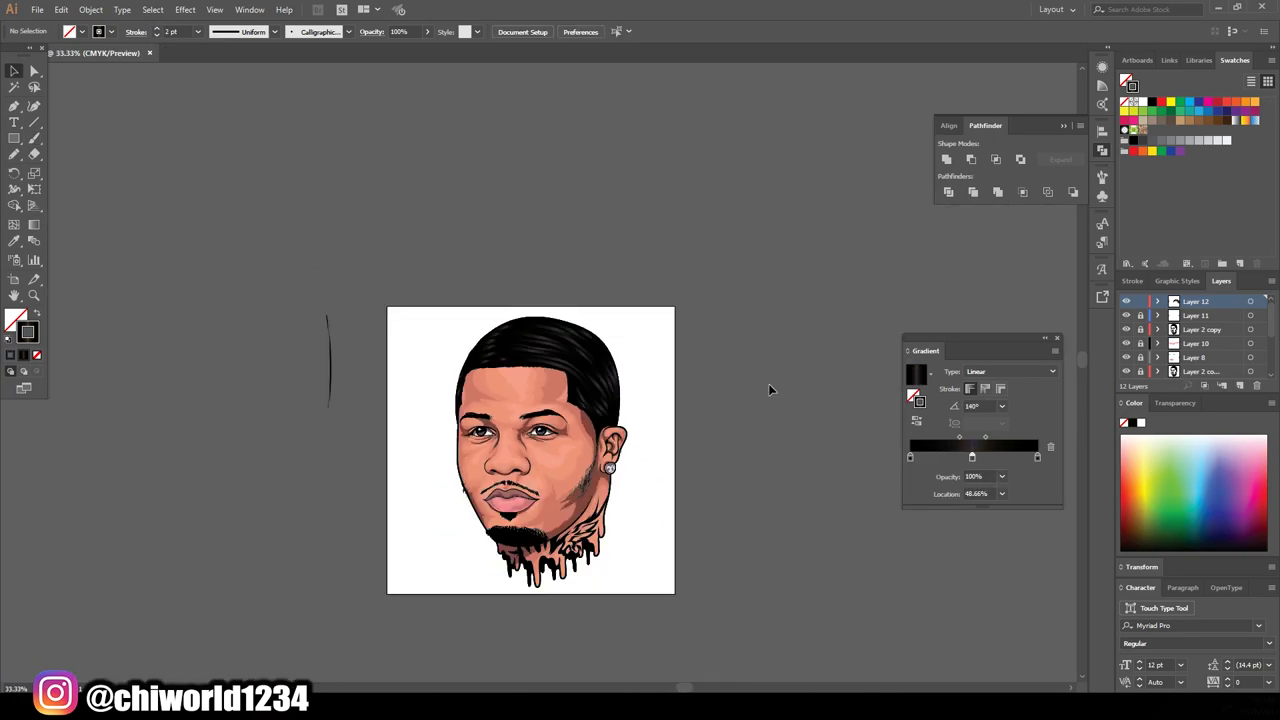
key("ctrl+plus")
key("ctrl+plus")
double_click(987, 405)
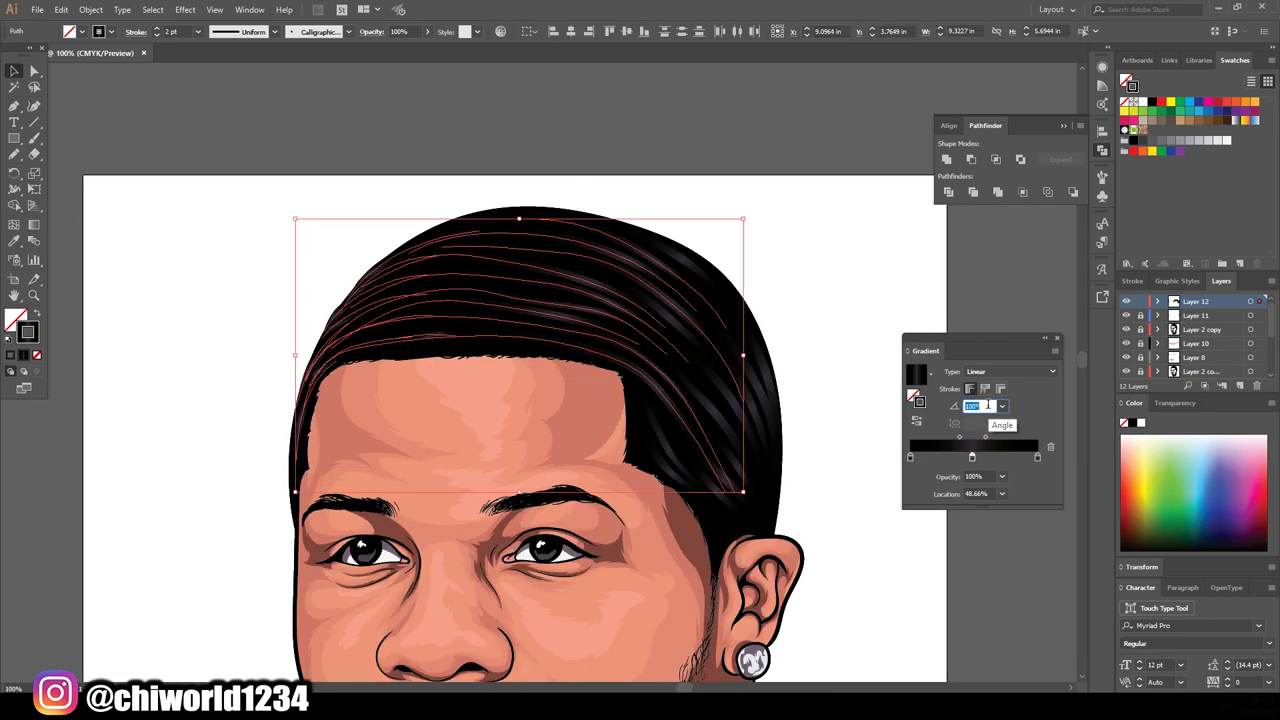
type("180")
left_click_drag(985, 437, 1001, 441)
double_click(971, 457)
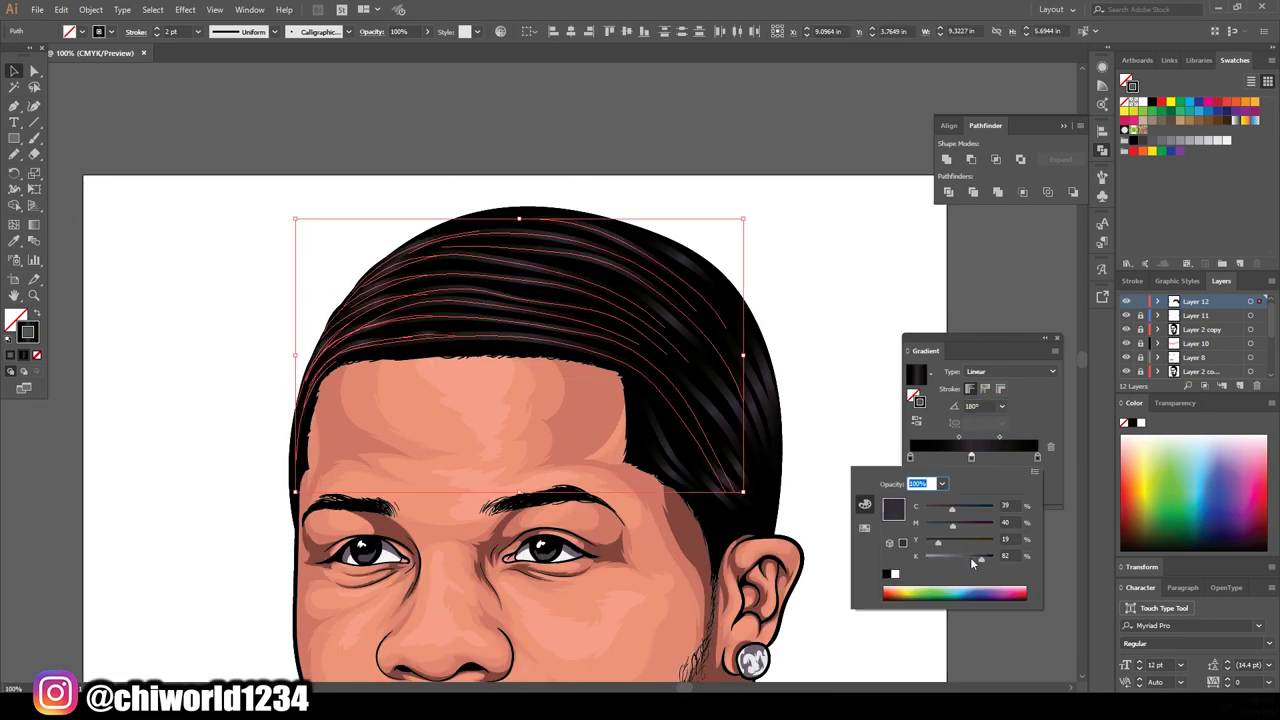
key("Escape")
Step: With the Paintbrush, add rough textured streaks across the hair
left_click(826, 266)
key("ctrl+plus")
key("b")
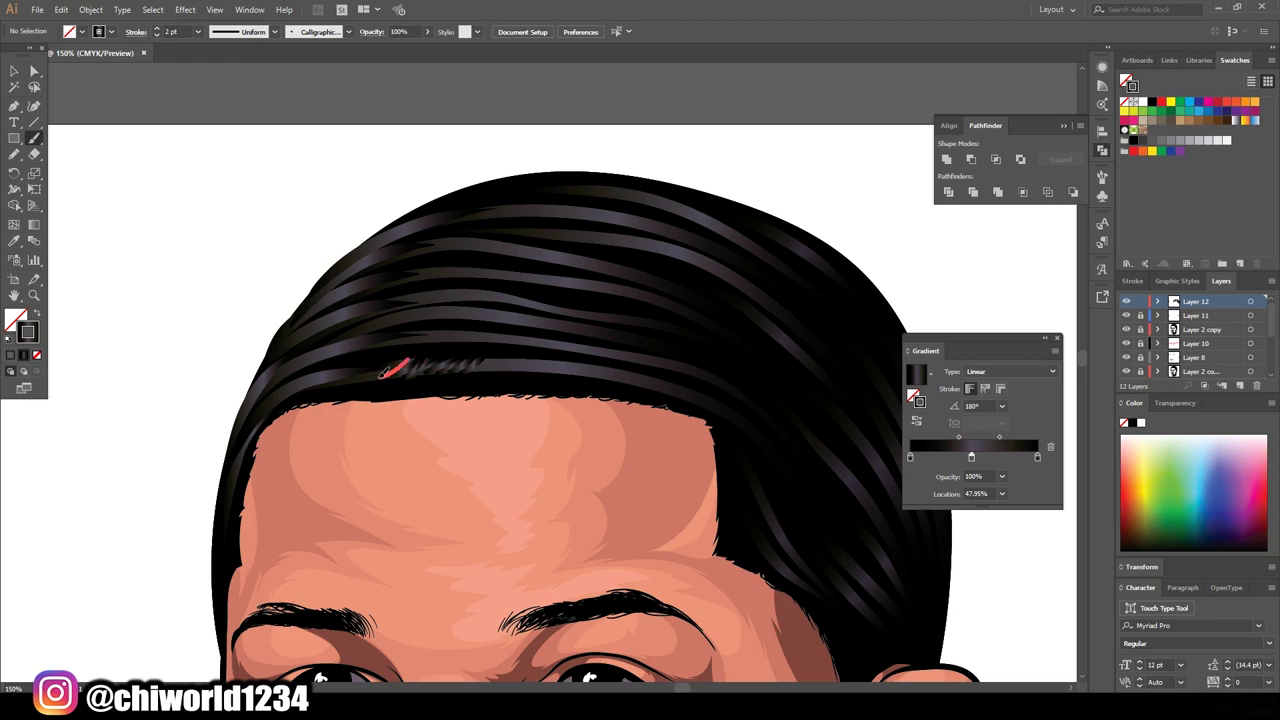
key("ctrl+plus")
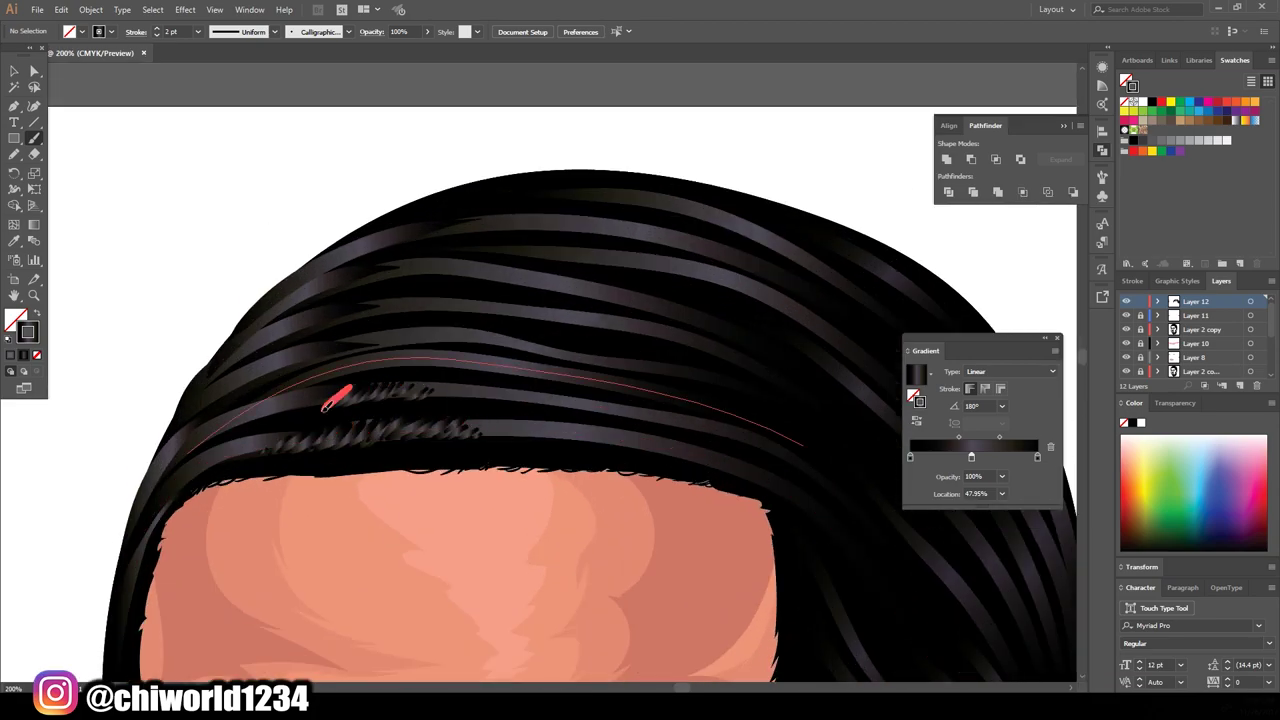
key("ctrl+shift+a")
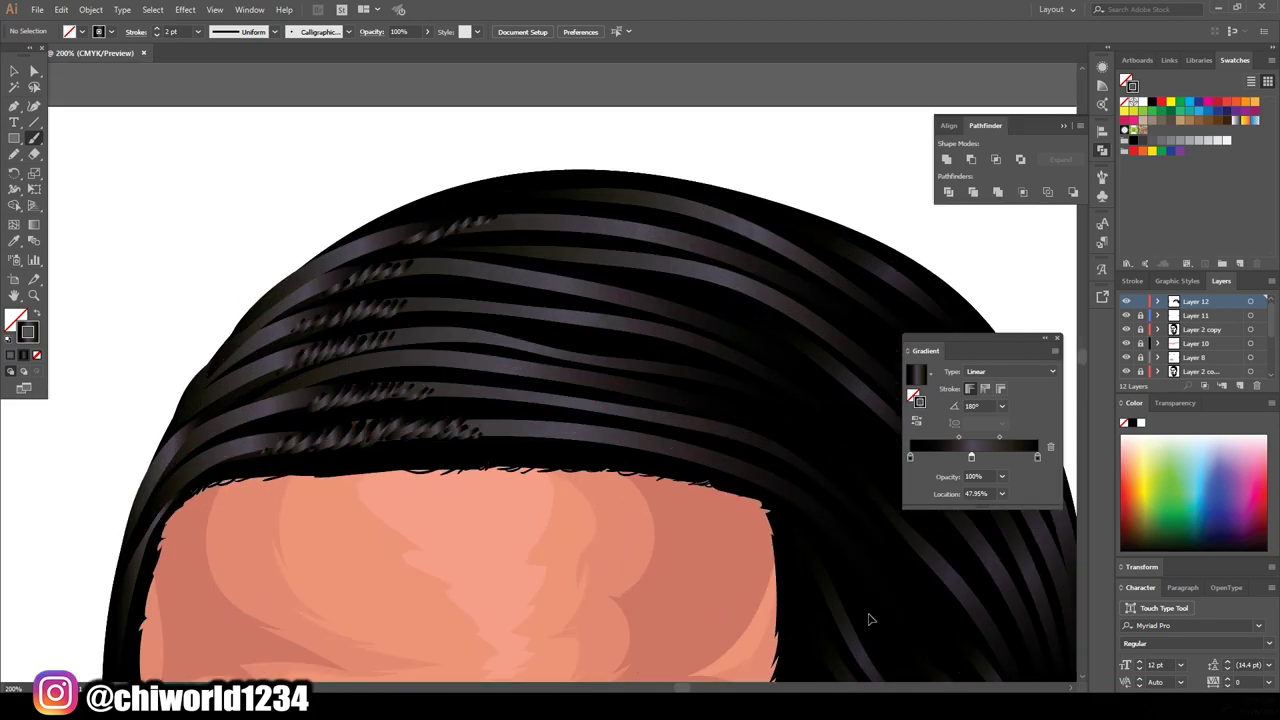
Step: Zoom between the hair and the whole artboard to review the textured streaks
key("ctrl+minus")
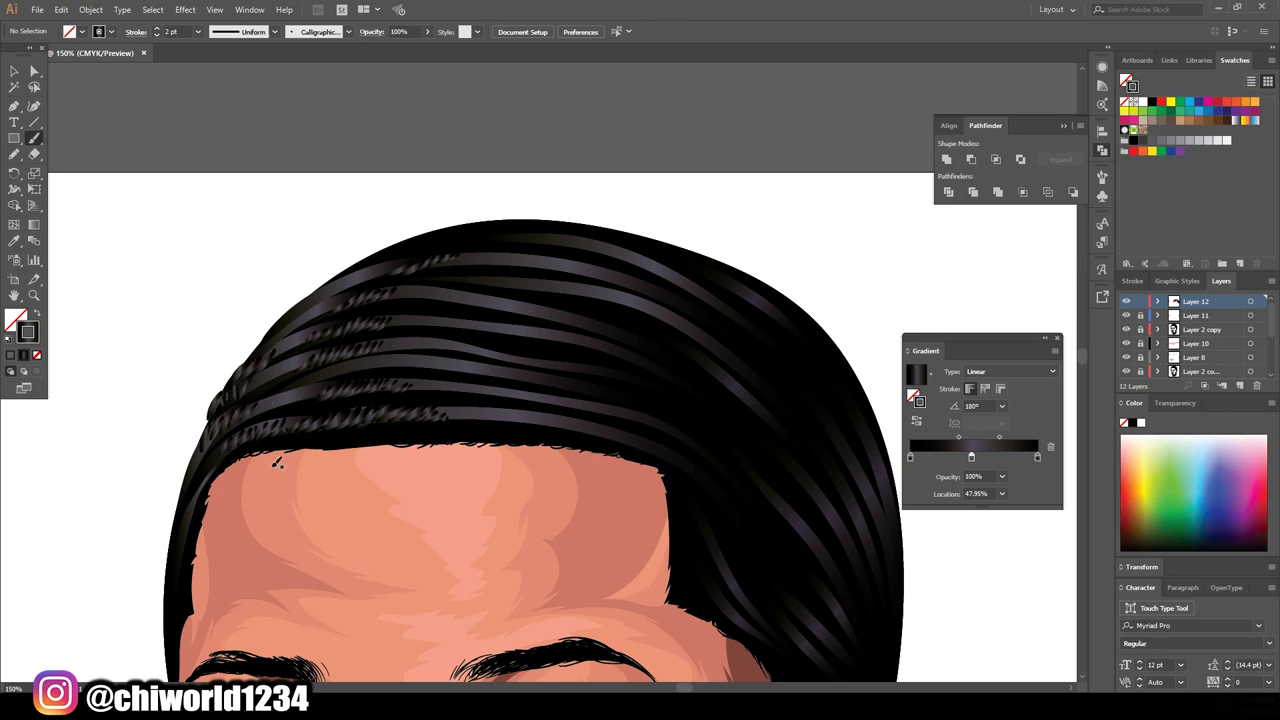
key("ctrl+minus")
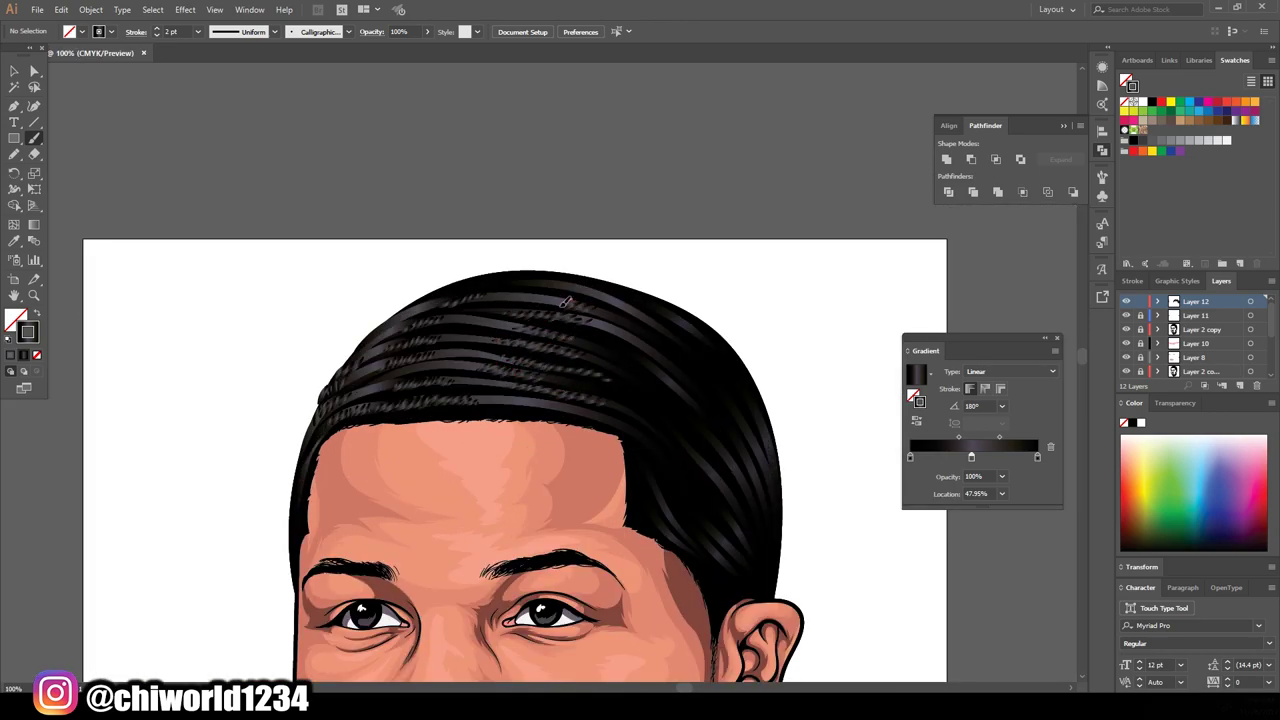
key("ctrl+minus")
key("ctrl+minus")
key("ctrl+minus")
key("ctrl+plus")
key("ctrl+plus")
key("ctrl+plus")
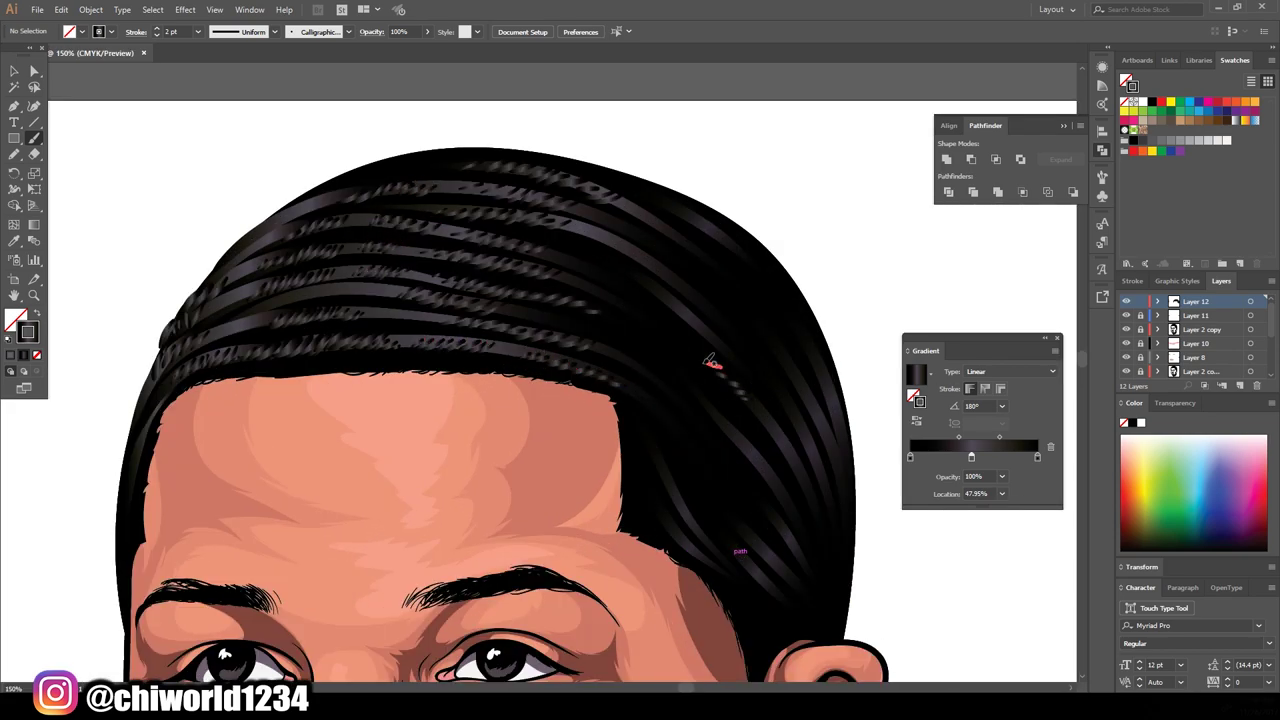
key("ctrl+minus")
key("ctrl+minus")
key("ctrl+minus")
key("ctrl+plus")
key("ctrl+plus")
key("ctrl+plus")
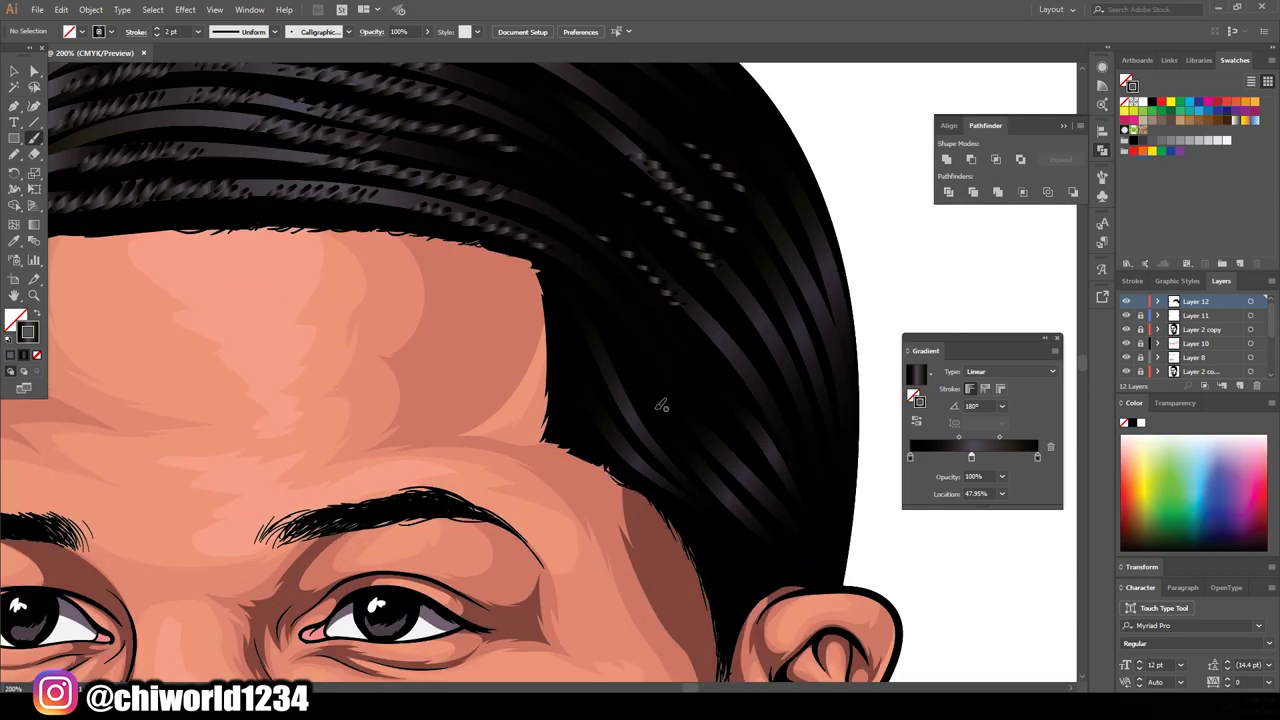
scroll(590, 322, "up", 2)
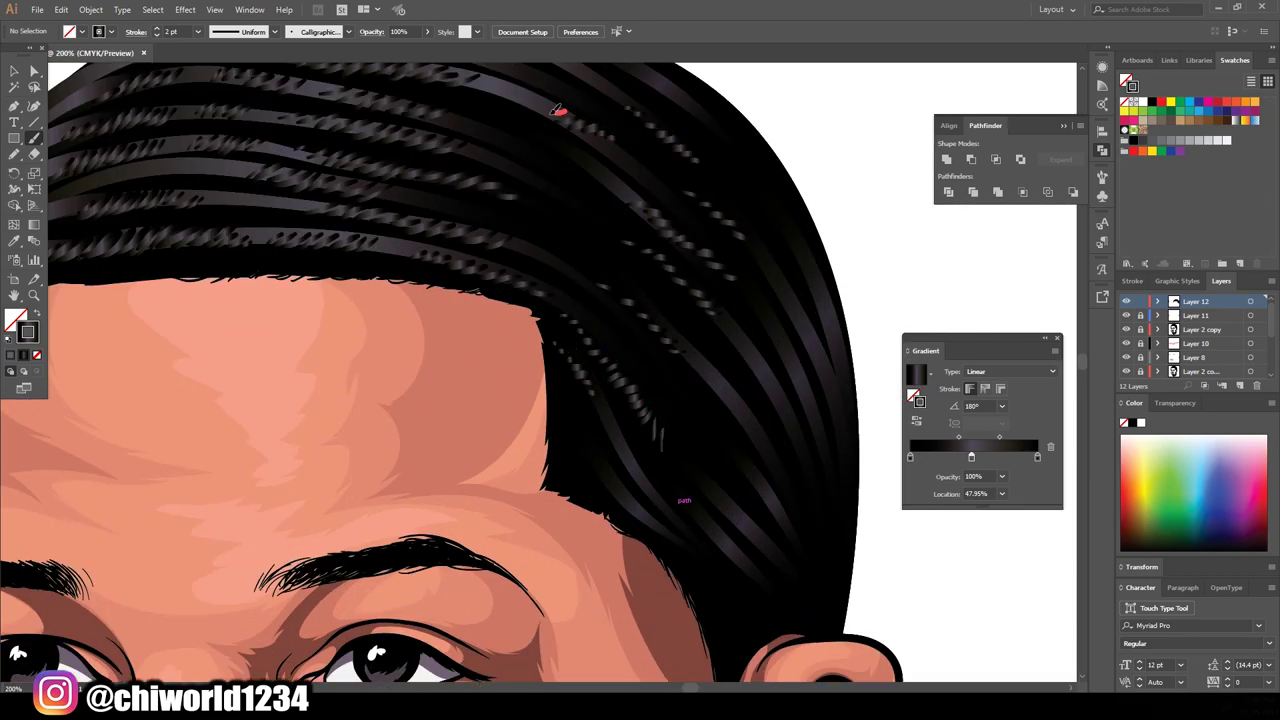
key("ctrl+minus")
key("ctrl+minus")
key("ctrl+minus")
key("ctrl+plus")
key("ctrl+plus")
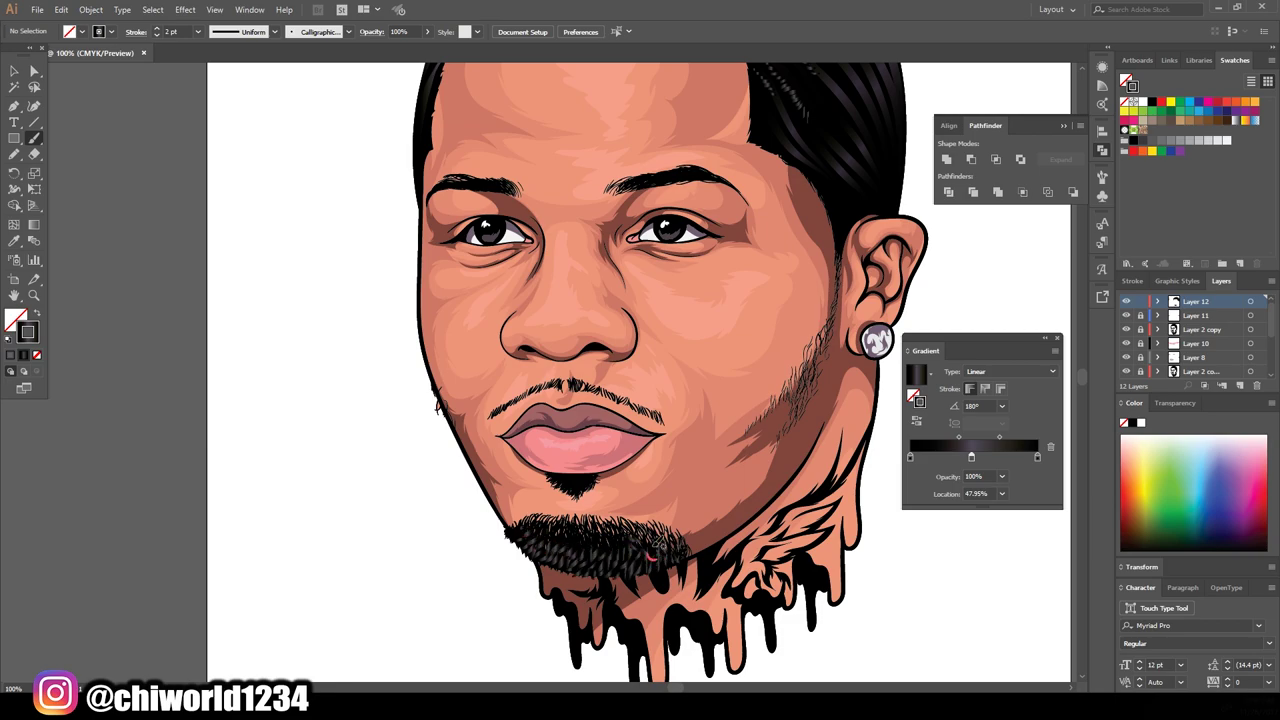
key("ctrl+minus")
key("ctrl+minus")
key("ctrl+plus")
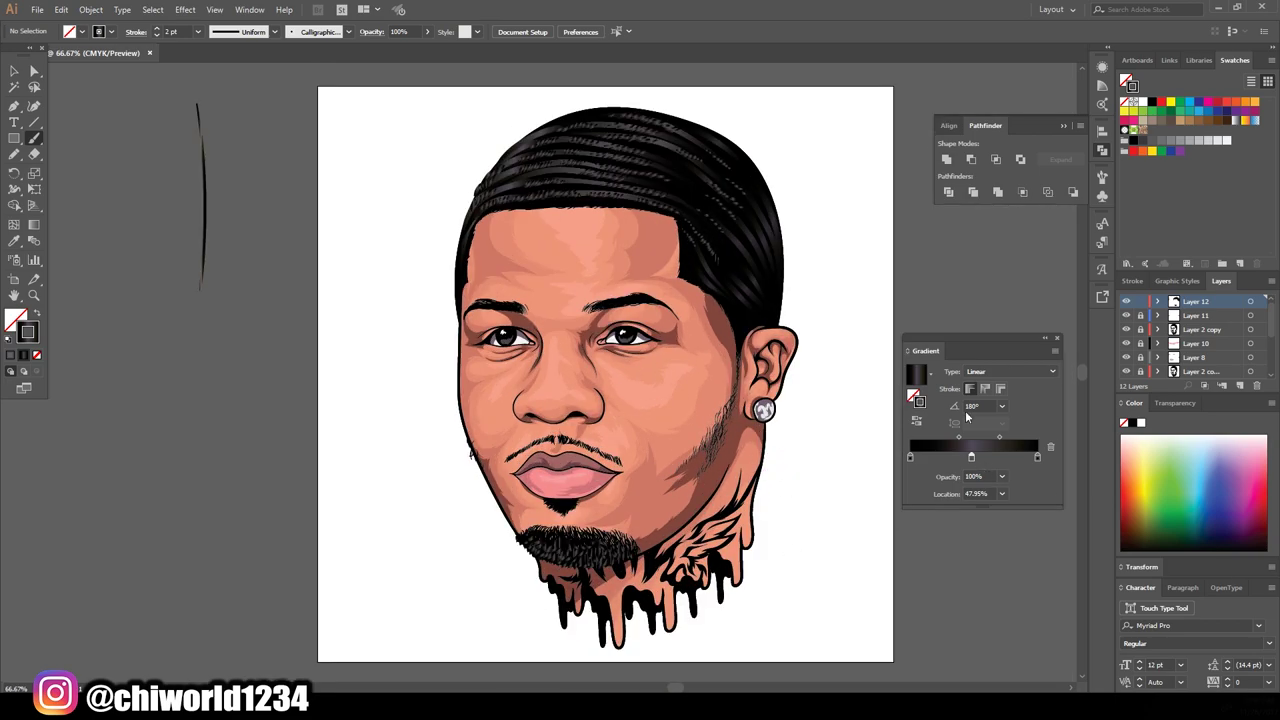
Step: Add a new layer and make the fill a lighter version of the sampled face skin tone
left_click(1195, 343)
left_click(1240, 385)
key("i")
left_click(510, 340)
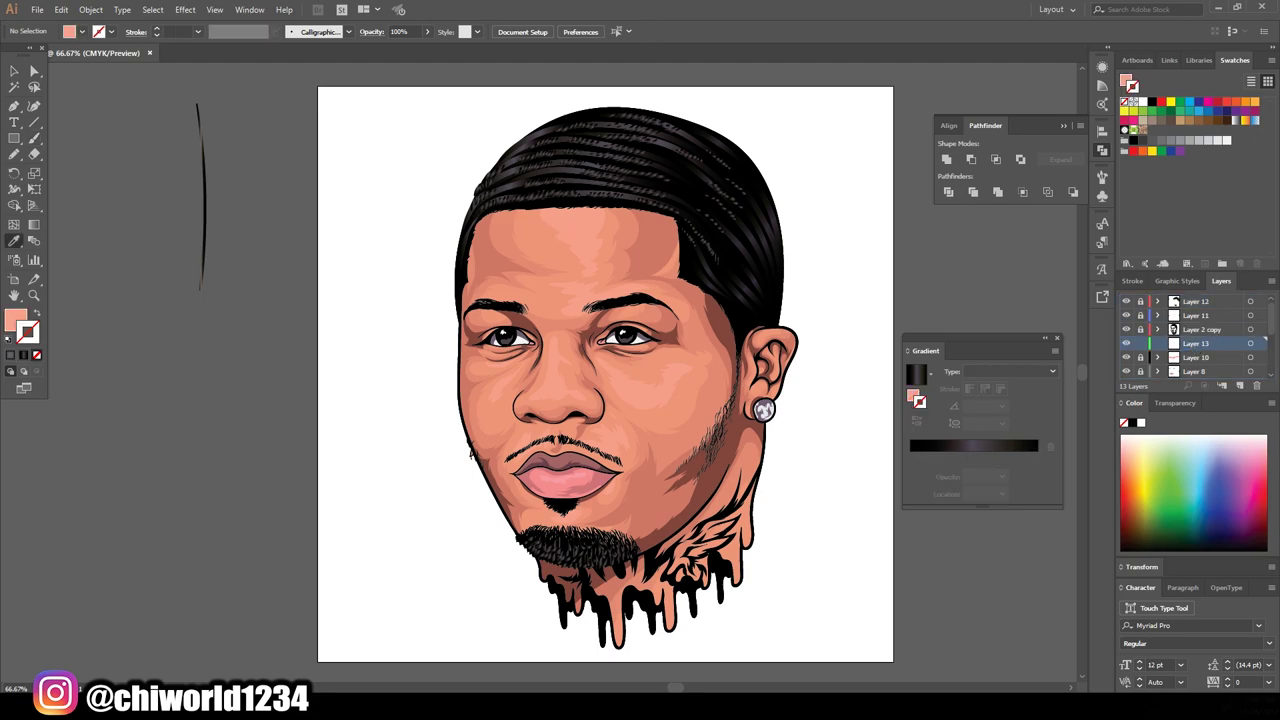
double_click(15, 320)
key("Return")
Step: Paint pale highlight strokes on the forehead, down the nose bridge and near the eyebrow
key("ctrl+plus")
key("ctrl+plus")
key("ctrl+plus")
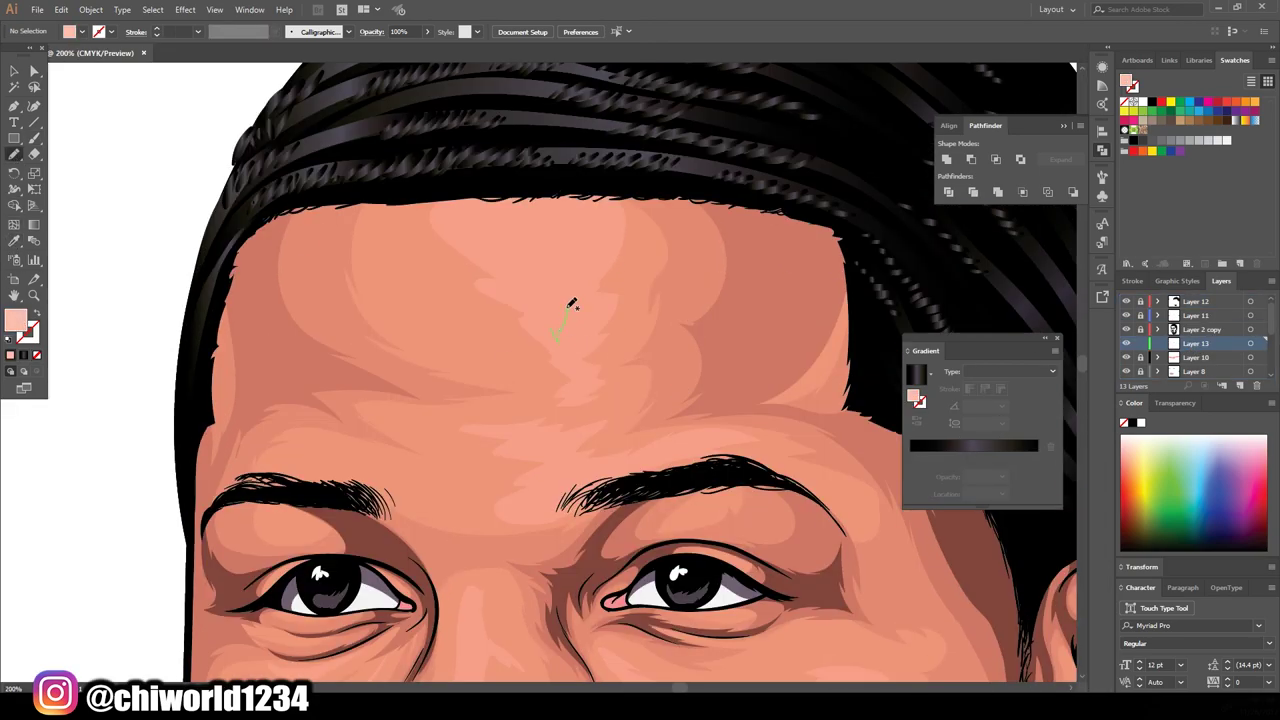
left_click_drag(571, 303, 528, 392)
key("ctrl+minus")
key("ctrl+plus")
key("ctrl+plus")
left_click_drag(452, 541, 511, 525)
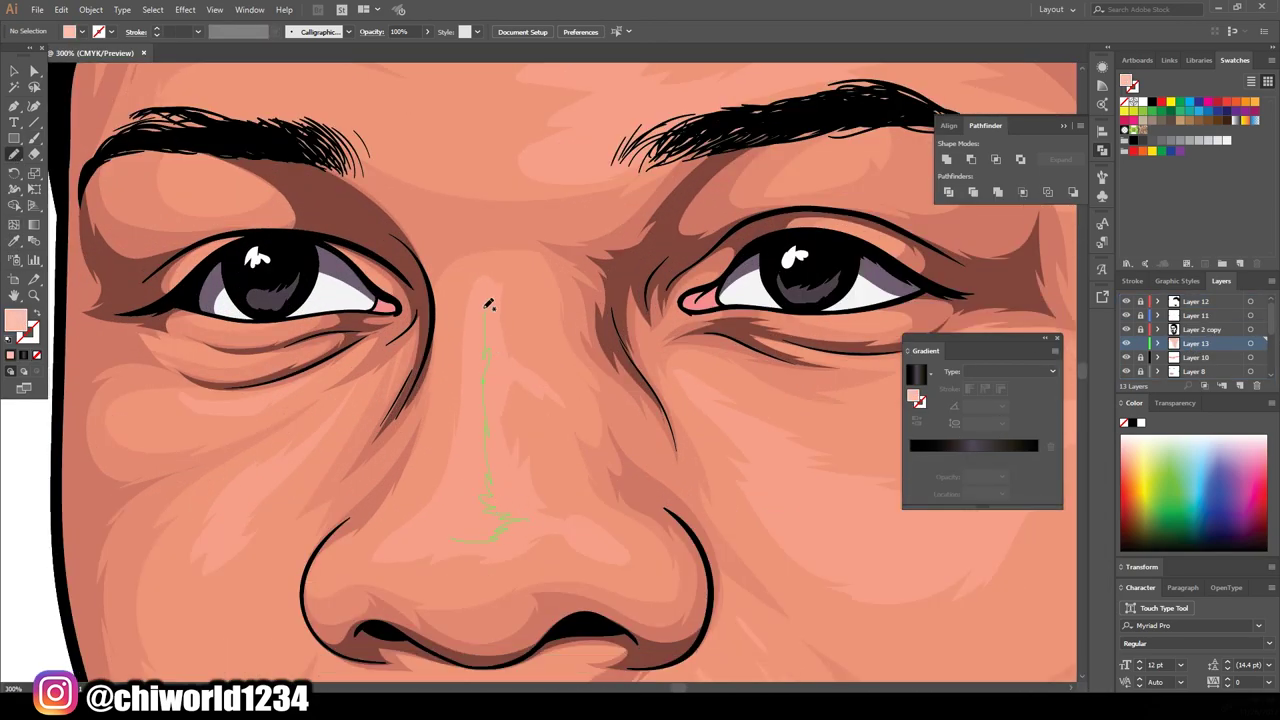
left_click_drag(489, 304, 488, 302)
key("ctrl+minus")
key("ctrl+plus")
mouse_move(680, 265)
left_mouse_down()
mouse_move(586, 285)
mouse_move(612, 303)
left_mouse_up()
Step: Zoom around the face and lips to check the highlights across the whole portrait
key("ctrl+minus")
key("ctrl+minus")
key("ctrl+plus")
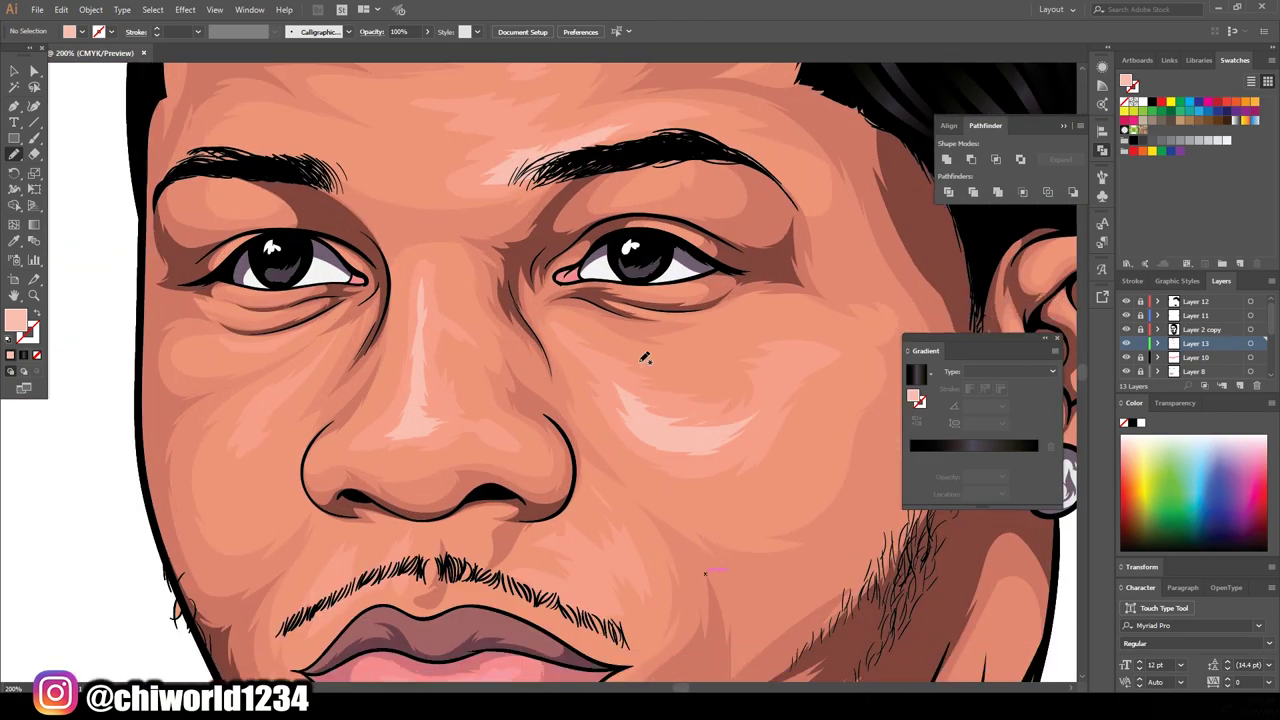
key("ctrl+minus")
key("ctrl+minus")
key("ctrl+minus")
key("ctrl+plus")
key("ctrl+plus")
key("ctrl+plus")
key("ctrl+minus")
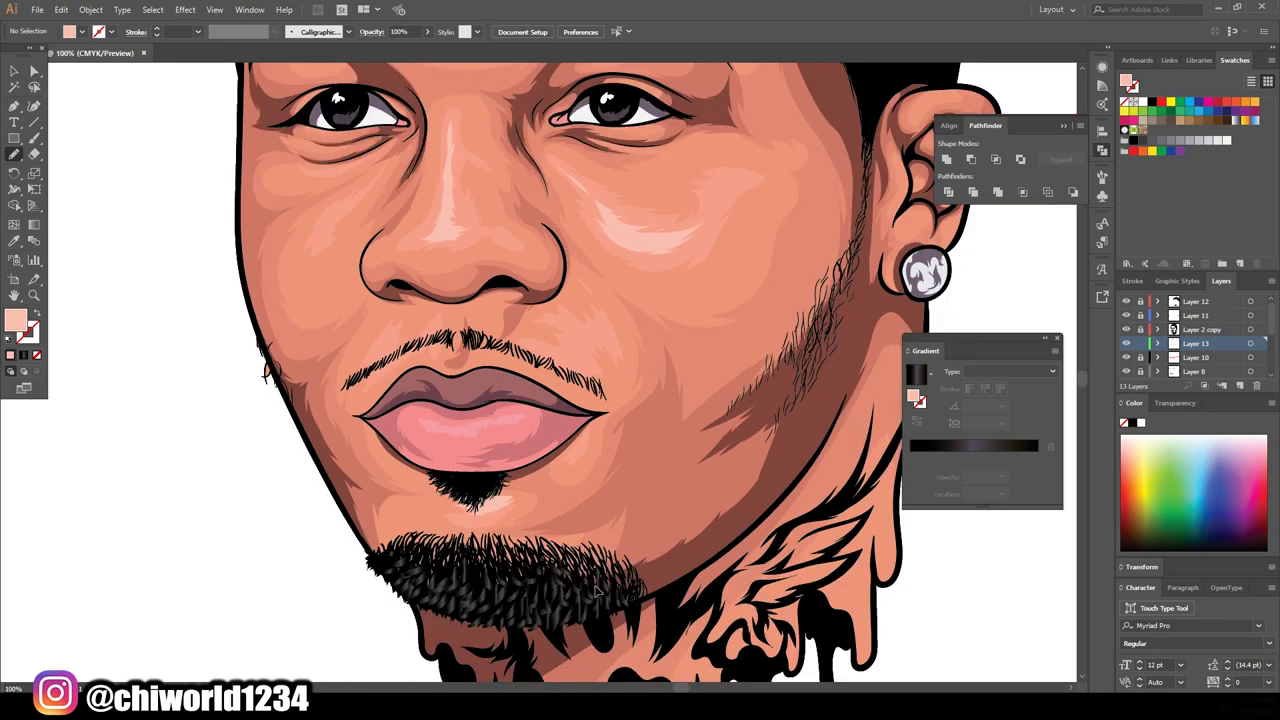
key("ctrl+minus")
key("ctrl+minus")
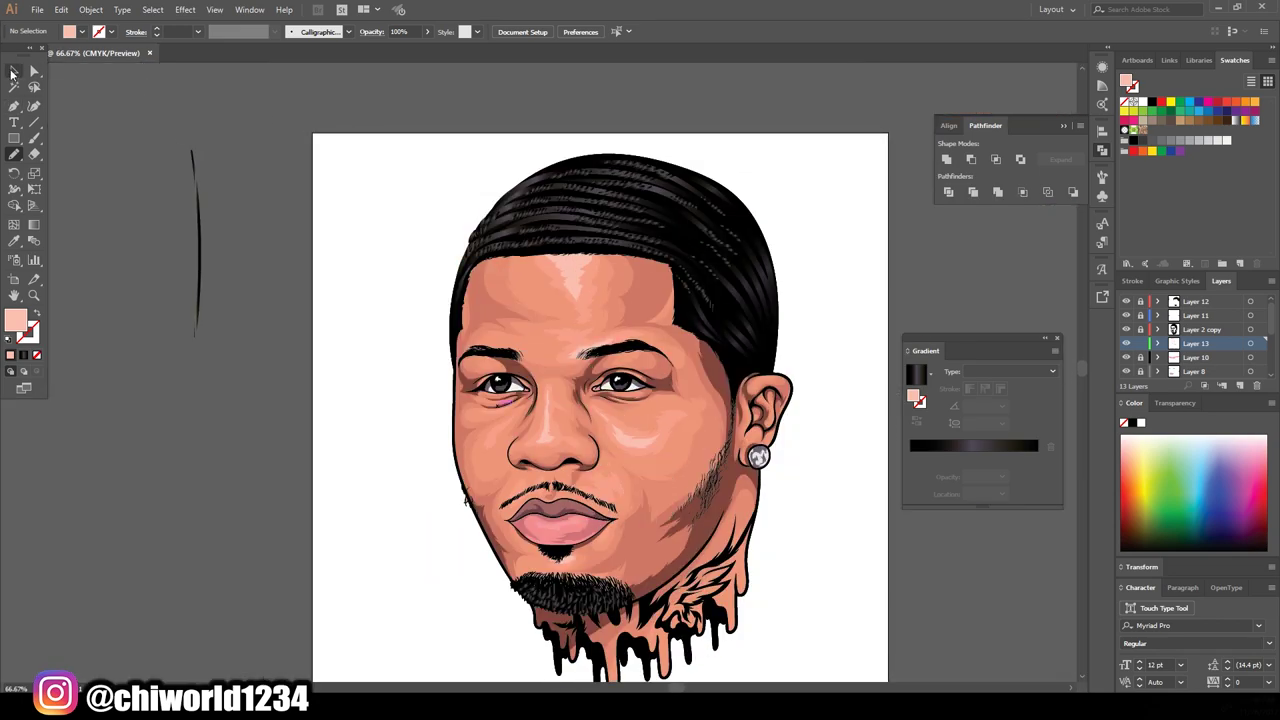